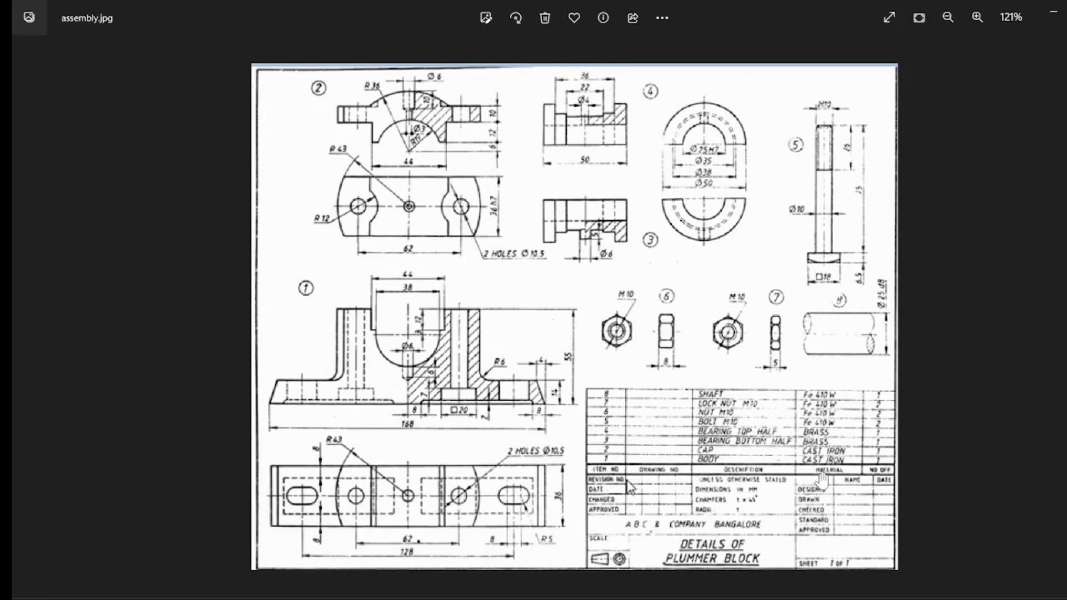
# Examine the plummer block assembly drawing and the detailed views of its body, part 1.
pyautogui.scroll(1, 828, 481)
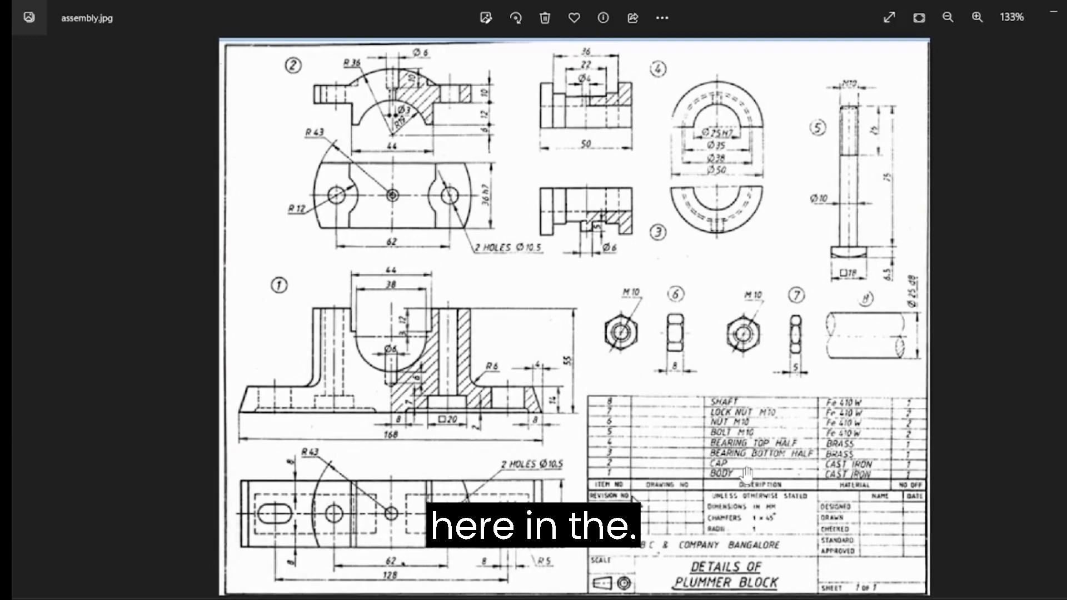
pyautogui.scroll(-1, 747, 474)
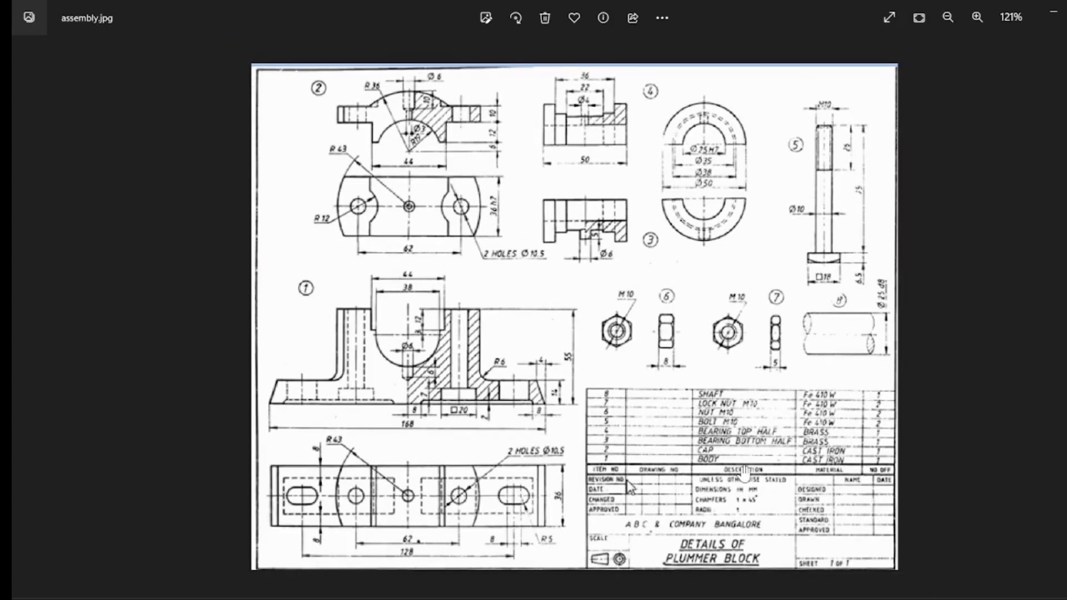
pyautogui.scroll(1, 744, 472)
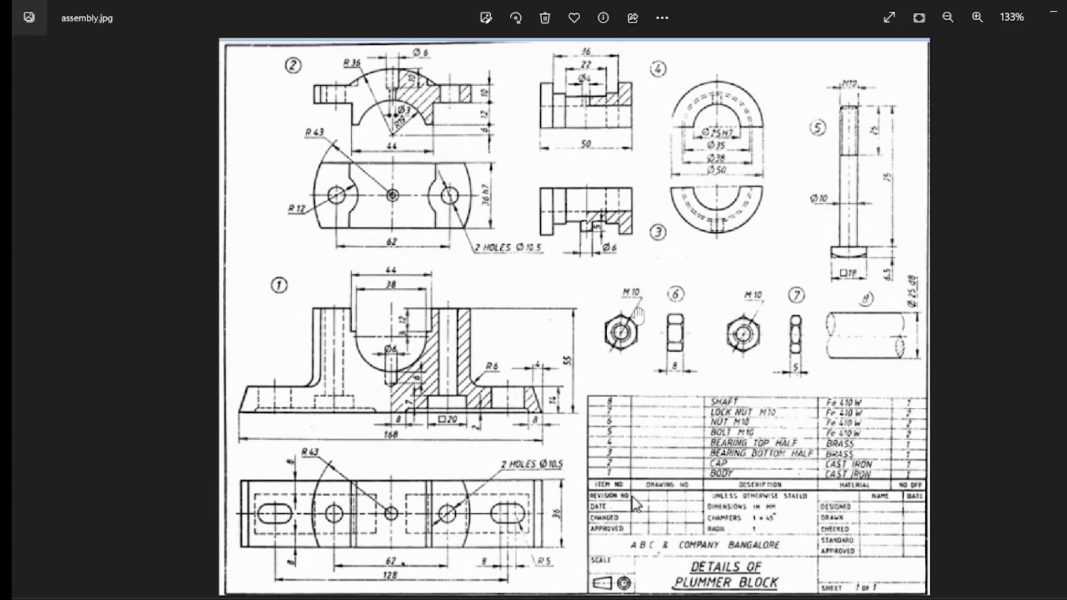
pyautogui.scroll(-2, 522, 212)
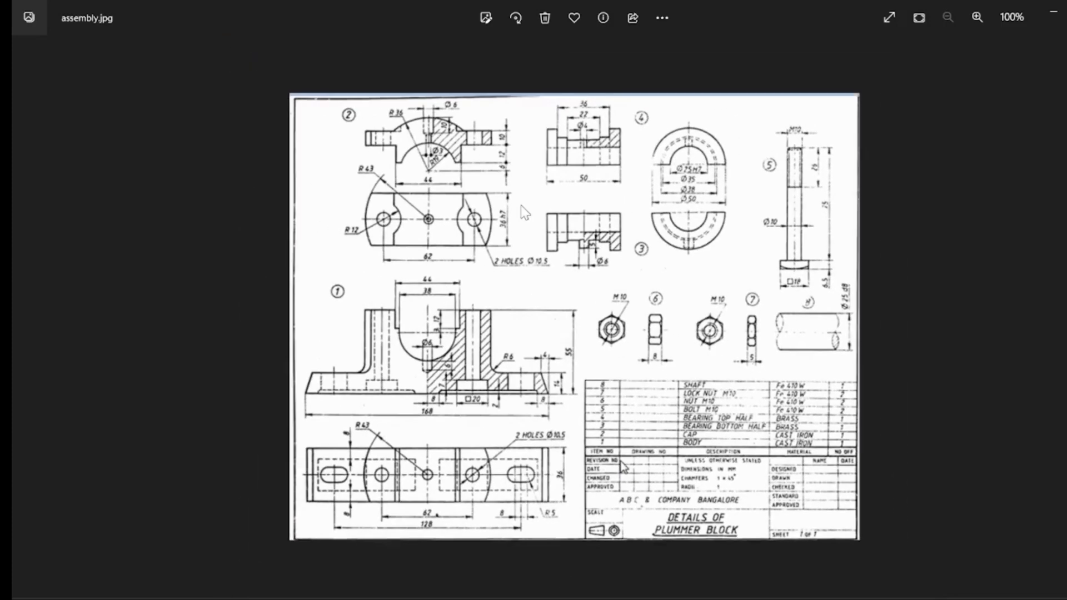
pyautogui.press('Right')
pyautogui.press('Right')
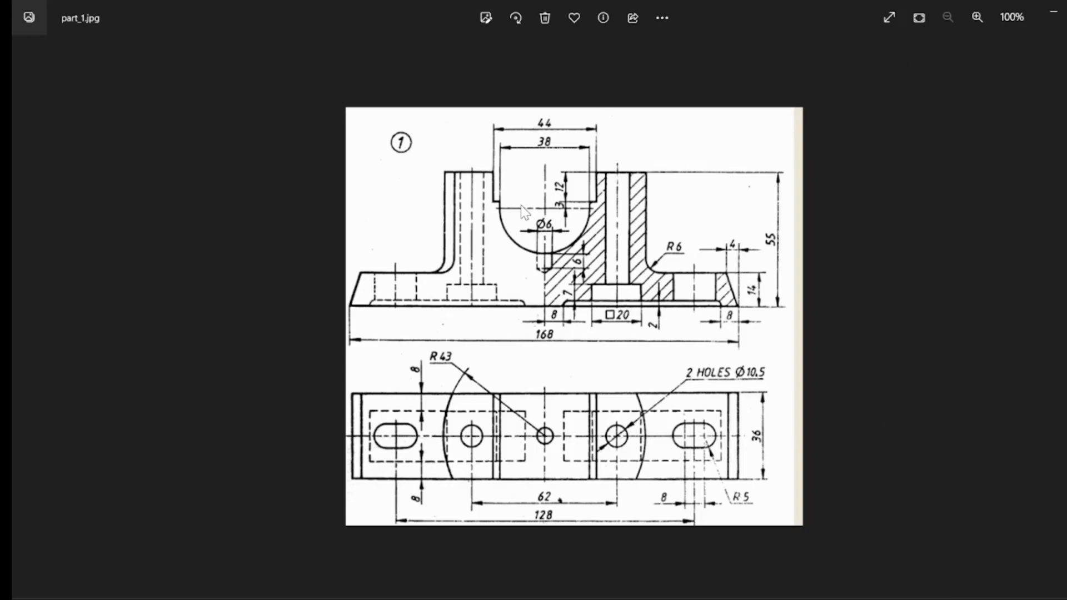
pyautogui.scroll(1, 618, 234)
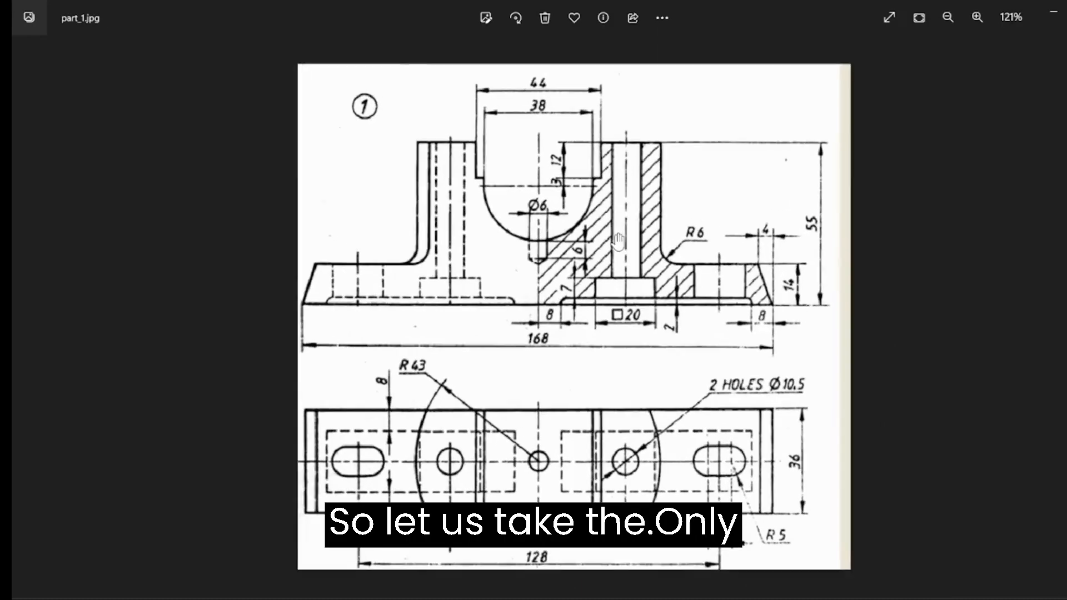
pyautogui.scroll(1, 618, 240)
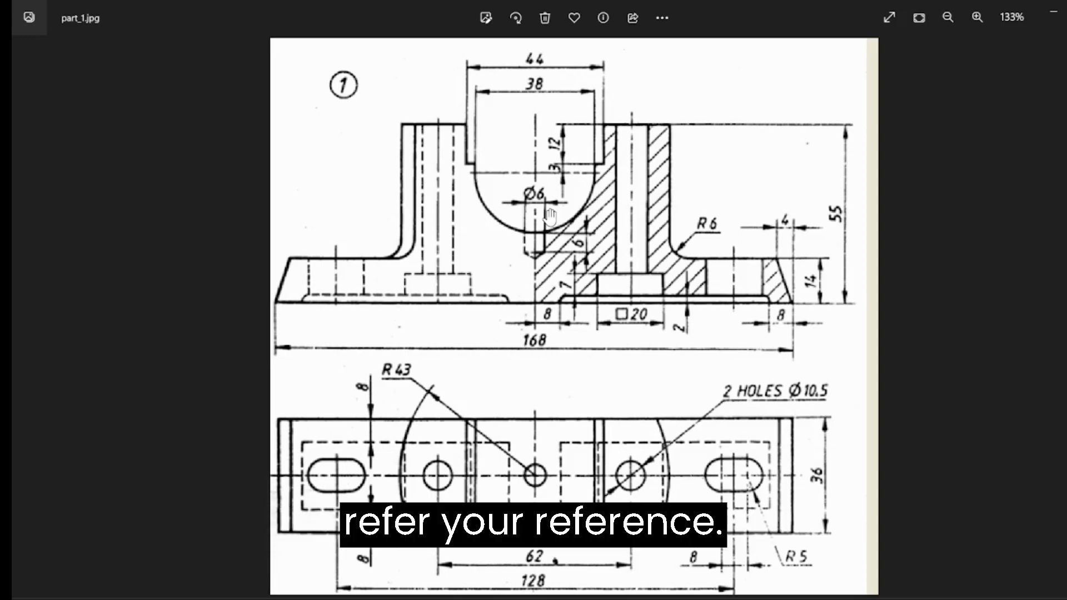
pyautogui.scroll(-1, 549, 219)
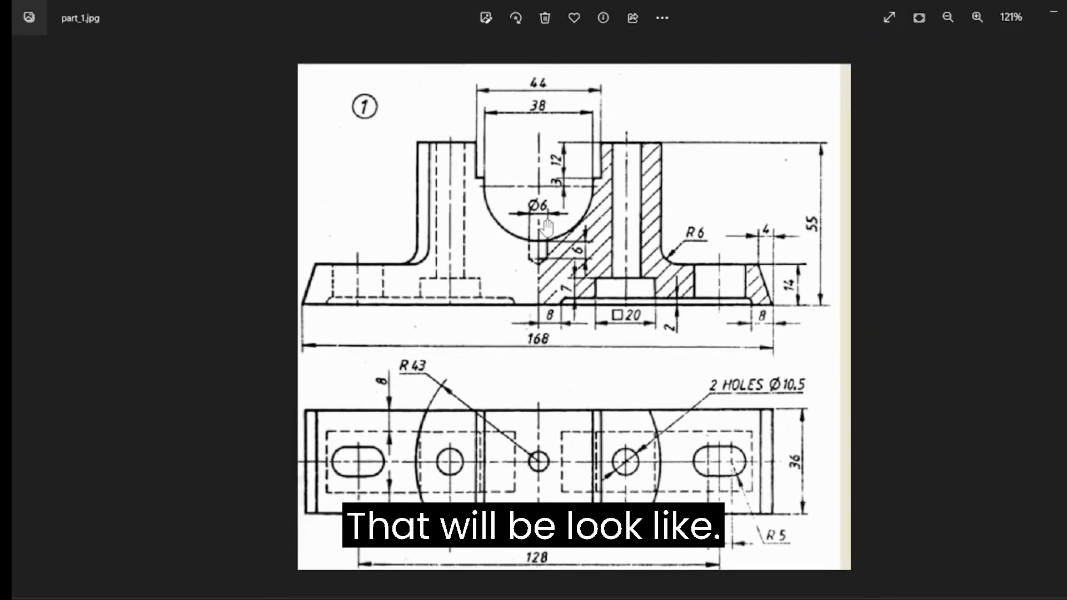
pyautogui.scroll(-2, 546, 223)
# Compare the half-profile sketch image with the part 1 drawing for the base length, overall heights and R 43 width.
pyautogui.press('Right')
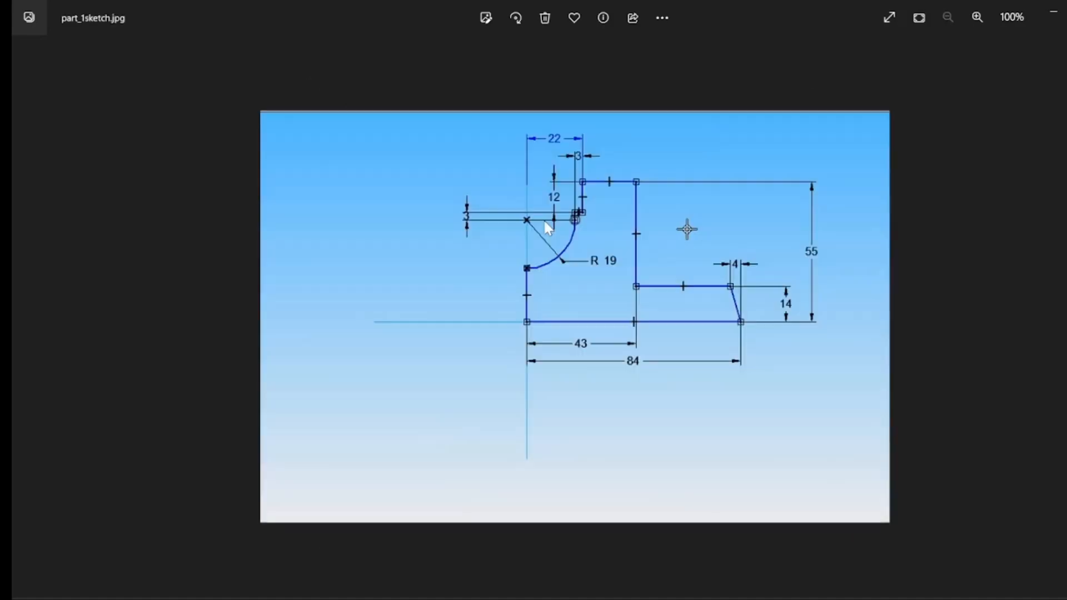
pyautogui.scroll(1, 544, 223)
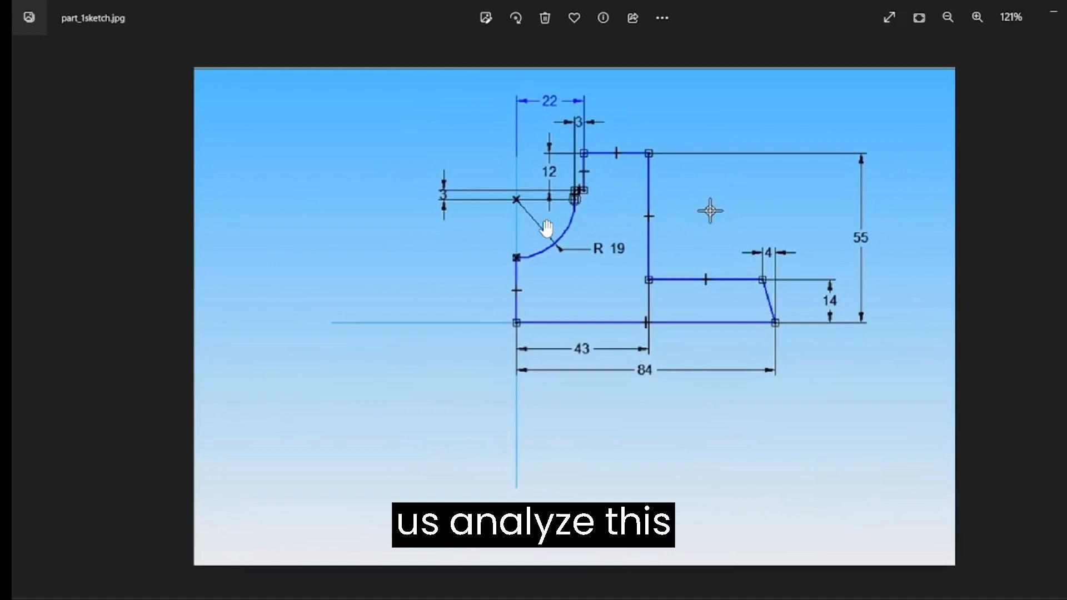
pyautogui.scroll(-1, 547, 227)
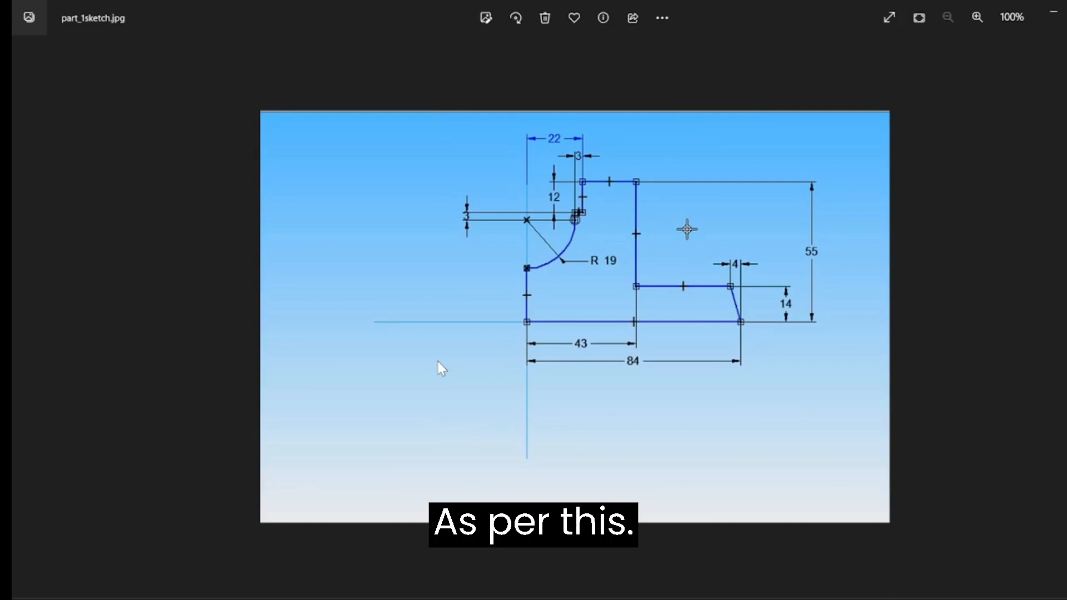
pyautogui.press('Left')
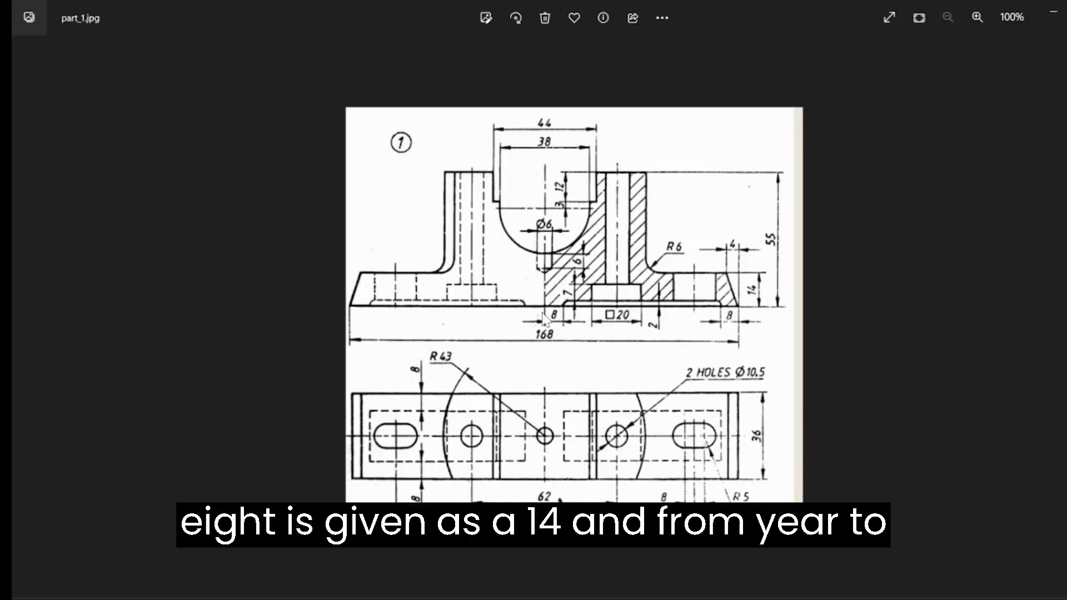
pyautogui.press('Right')
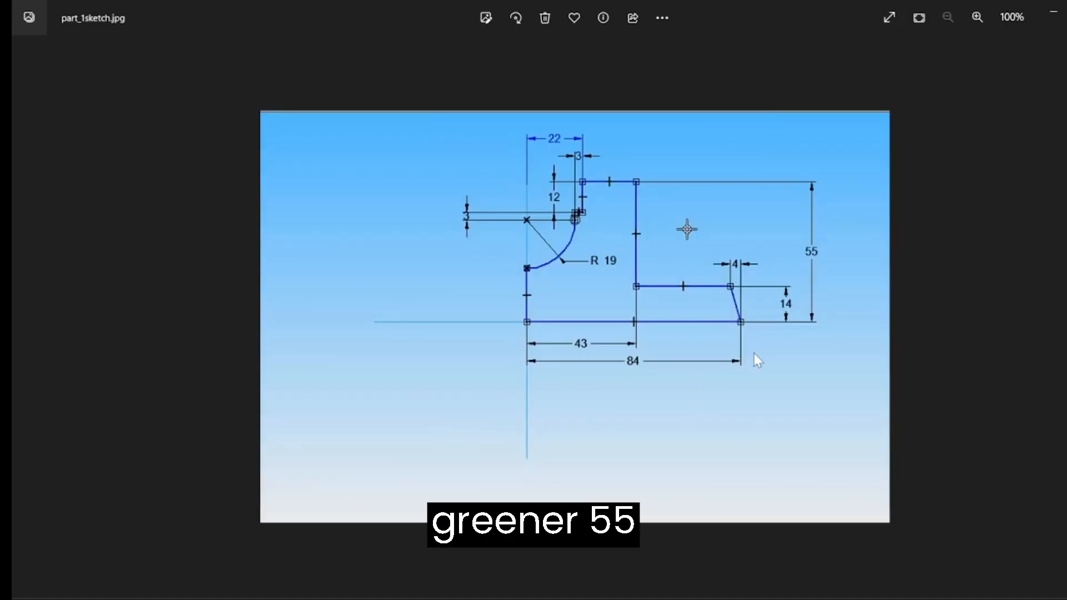
pyautogui.press('Left')
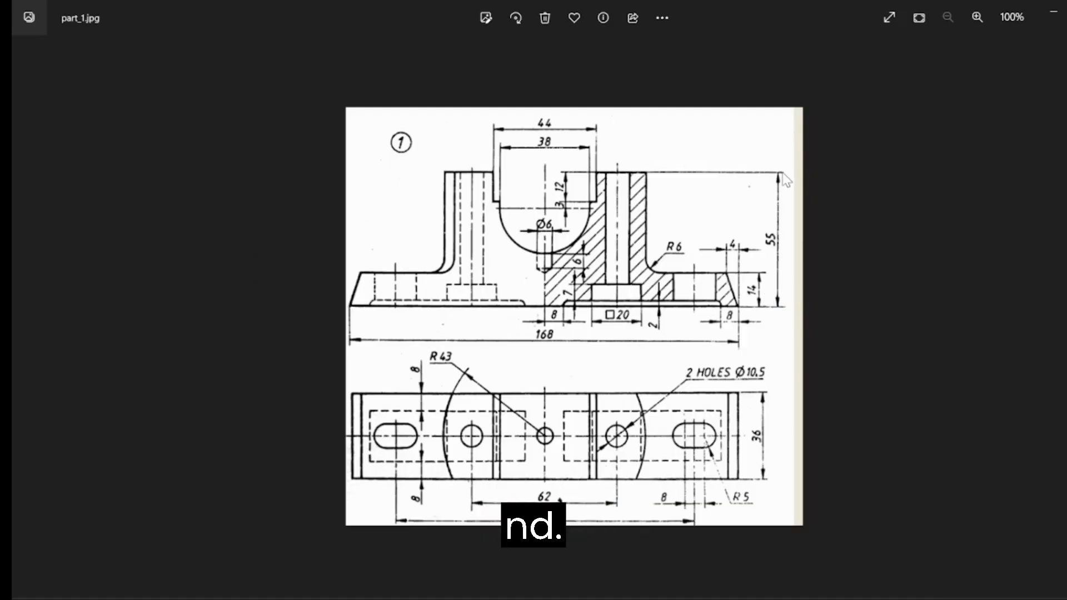
pyautogui.press('Right')
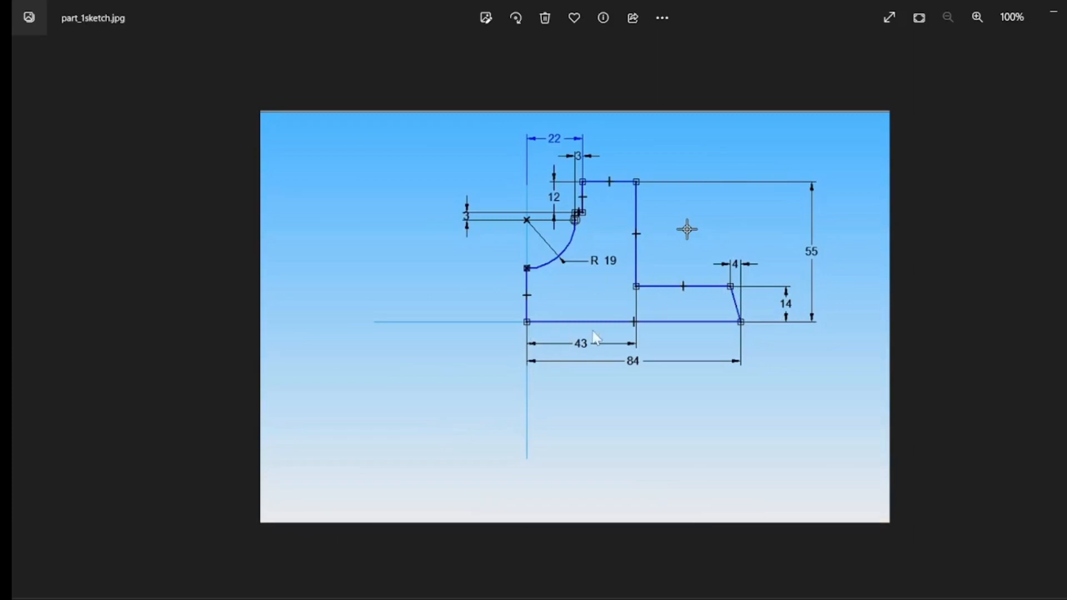
pyautogui.press('Left')
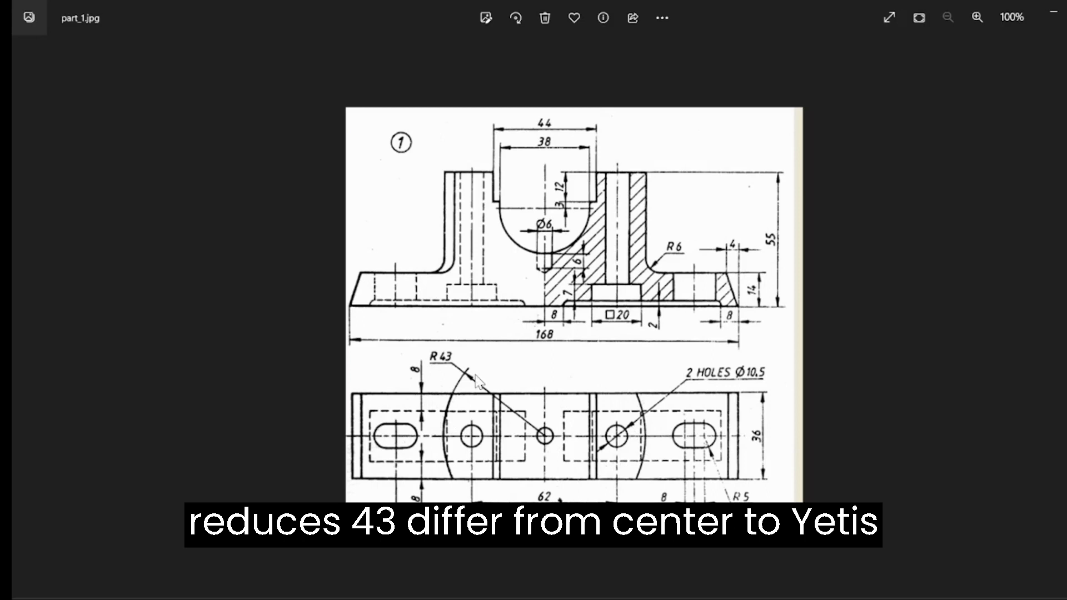
pyautogui.press('Right')
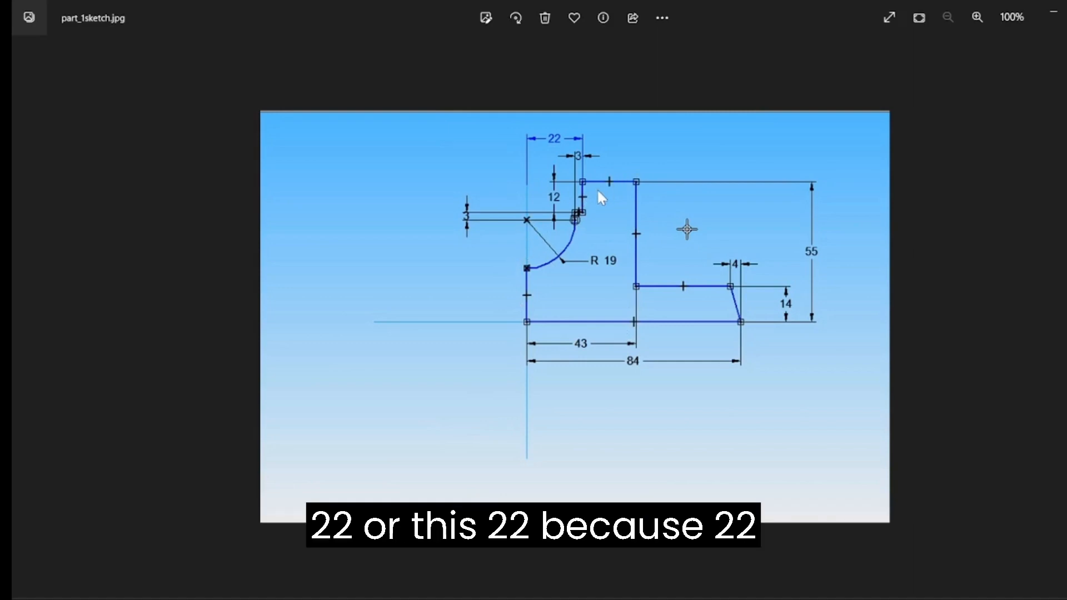
# Compare the bearing recess in the part 1 drawing and the sketch image, checking the opening widths, step depths and arc radius.
pyautogui.press('Right')
pyautogui.press('Left')
pyautogui.press('Left')
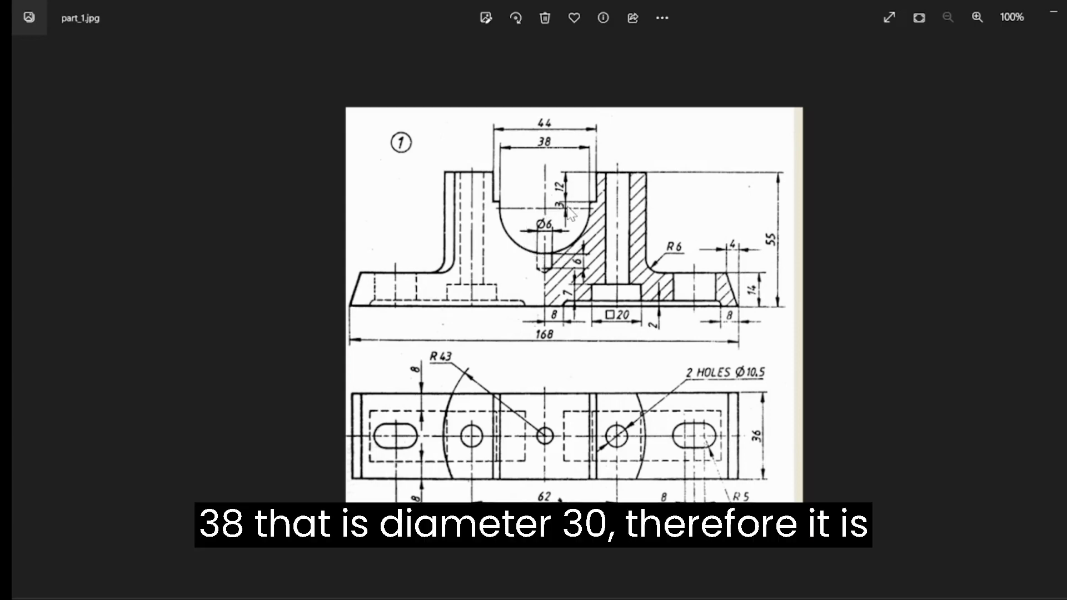
pyautogui.press('Right')
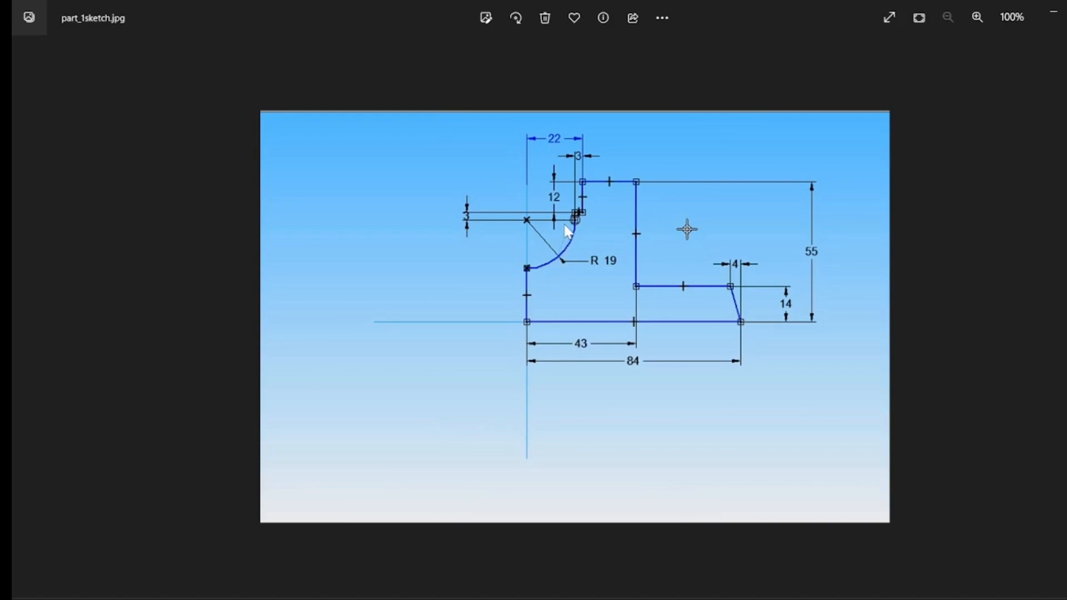
pyautogui.press('Left')
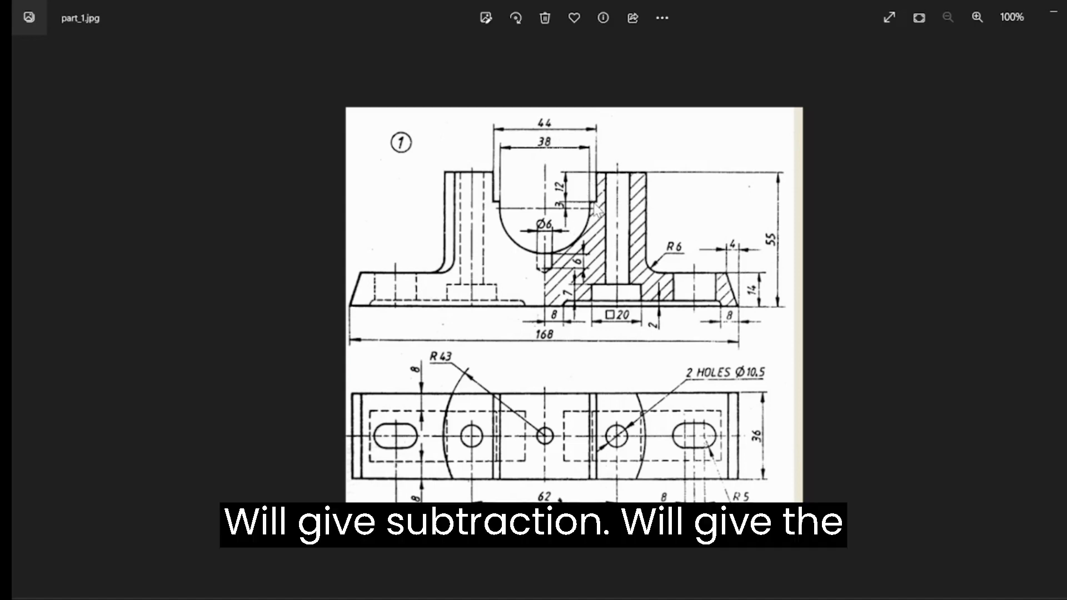
pyautogui.press('Right')
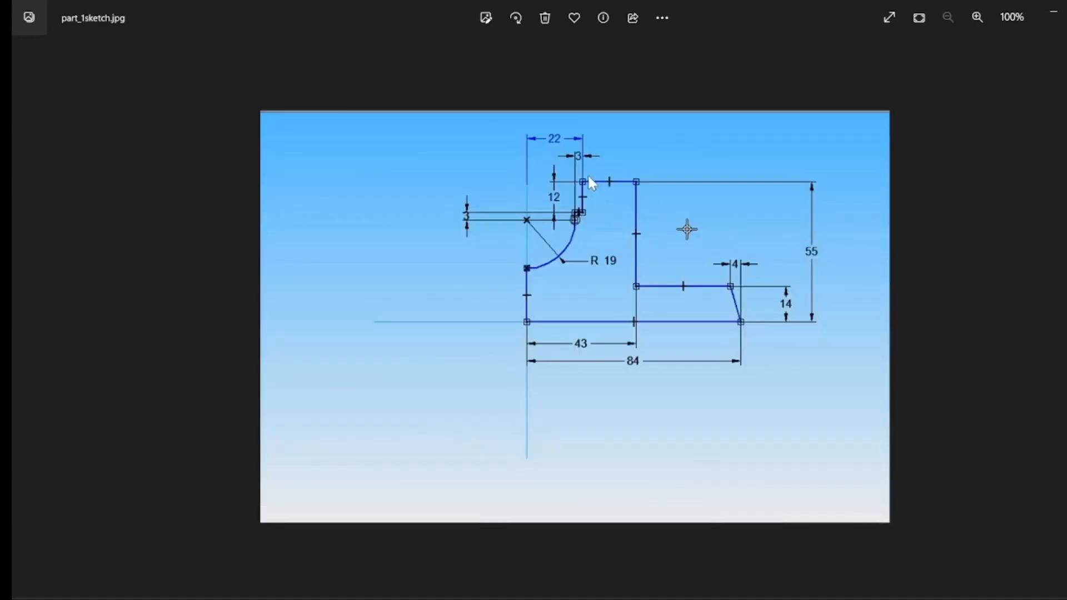
pyautogui.press('Left')
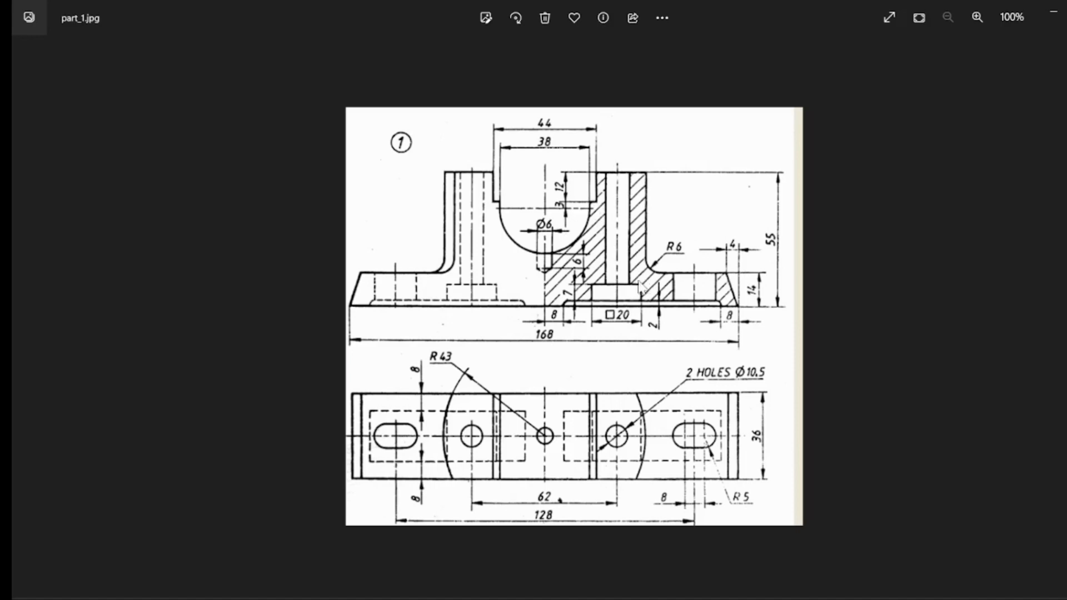
pyautogui.press('Right')
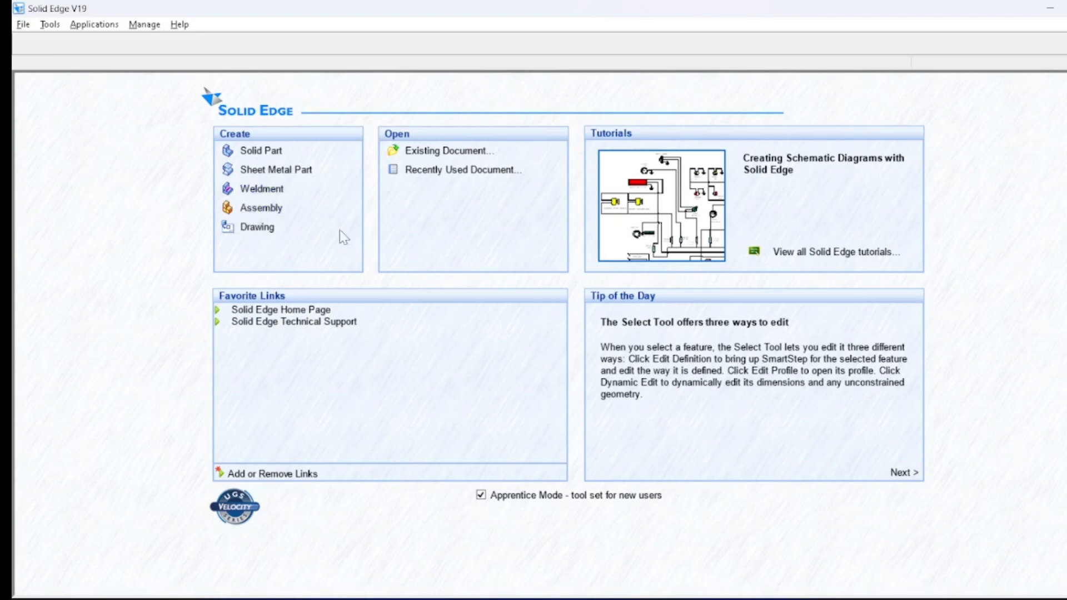
# Switch to Solid Edge, create a new solid part and start a sketch on the Front (xz) plane.
pyautogui.click(258, 156)
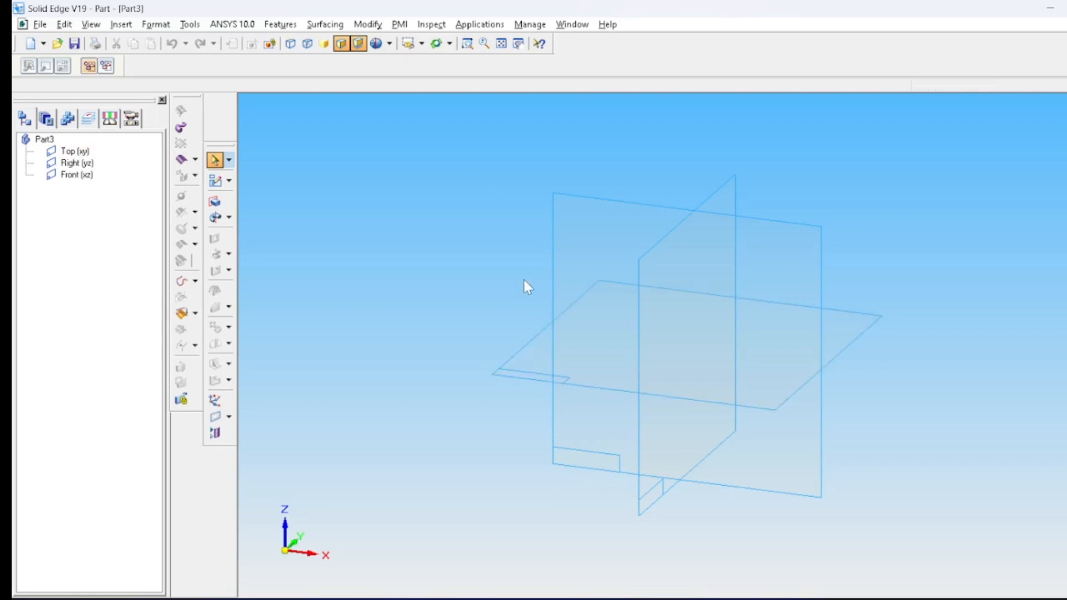
pyautogui.click(213, 187)
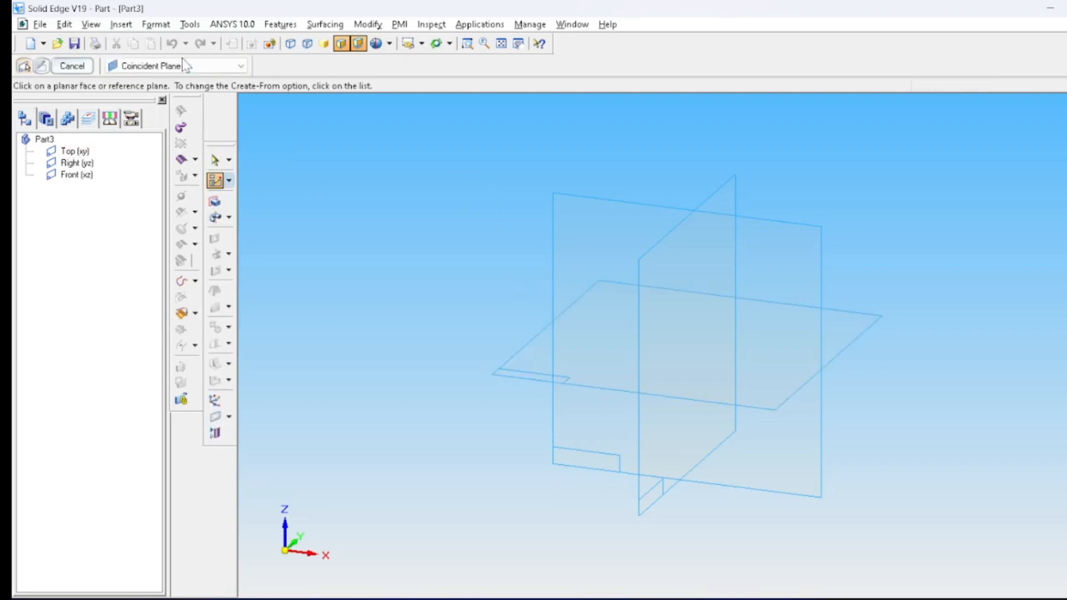
pyautogui.click(612, 254)
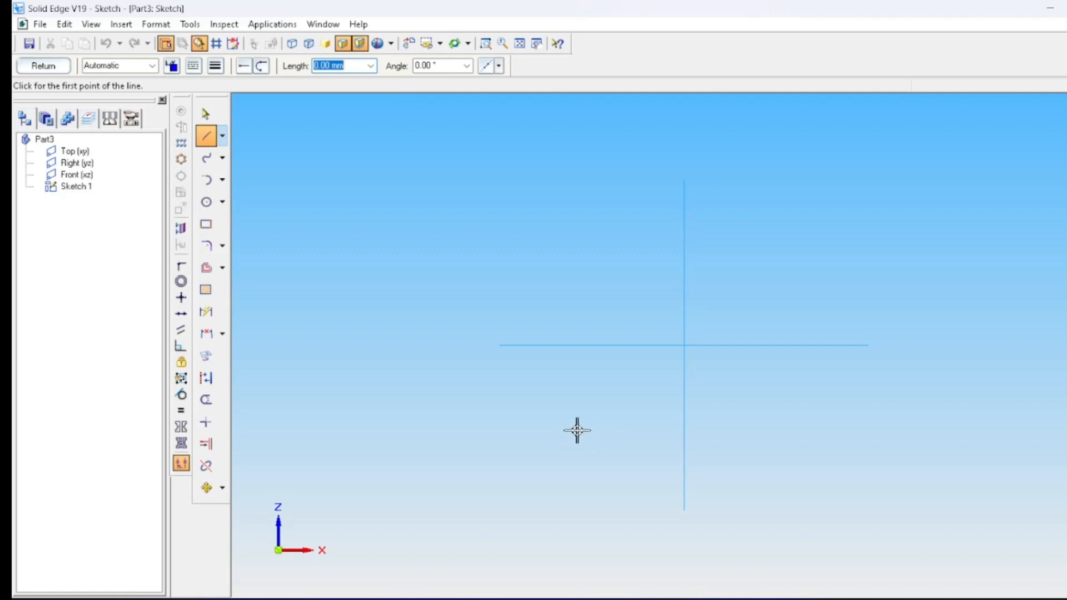
# Sketch the base of the half profile from the origin: a horizontal bottom line, an inward-slanting end and a short horizontal ledge.
pyautogui.hotkey('alt', 'Tab')
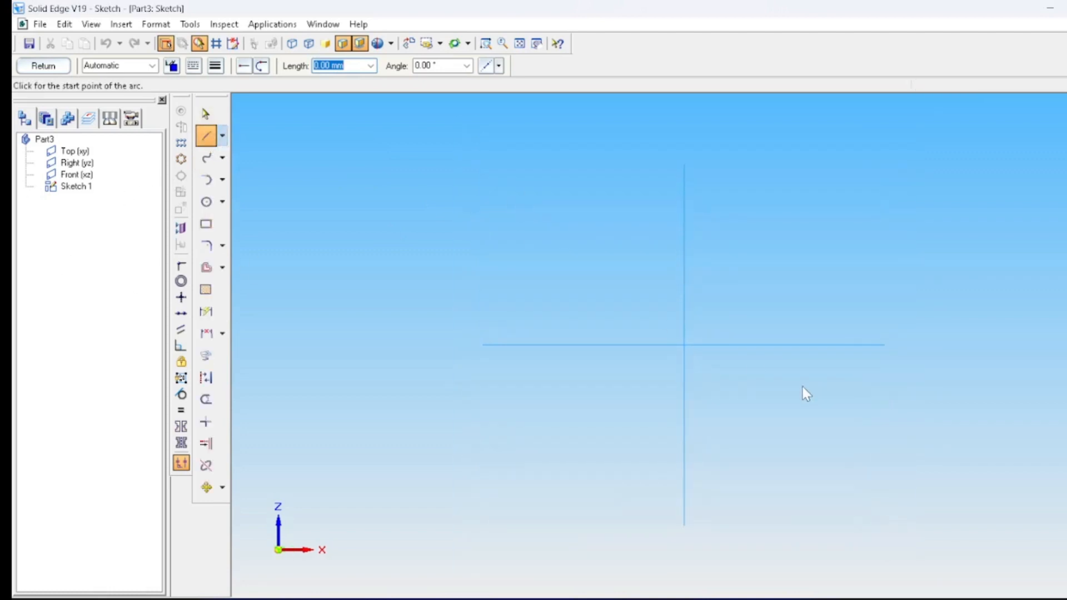
pyautogui.click(684, 345)
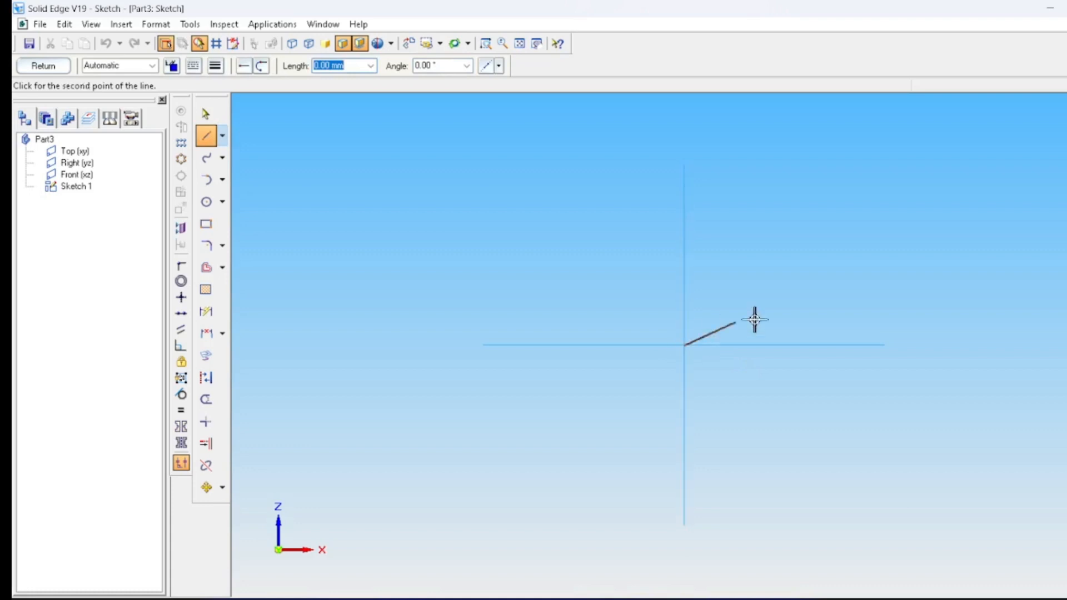
pyautogui.click(948, 345)
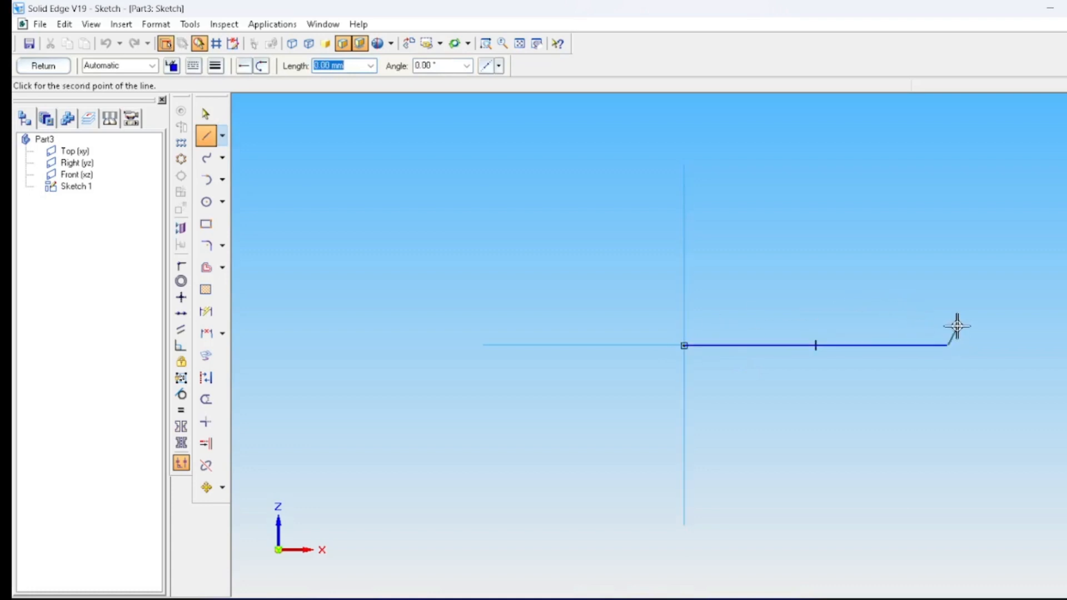
pyautogui.click(919, 291)
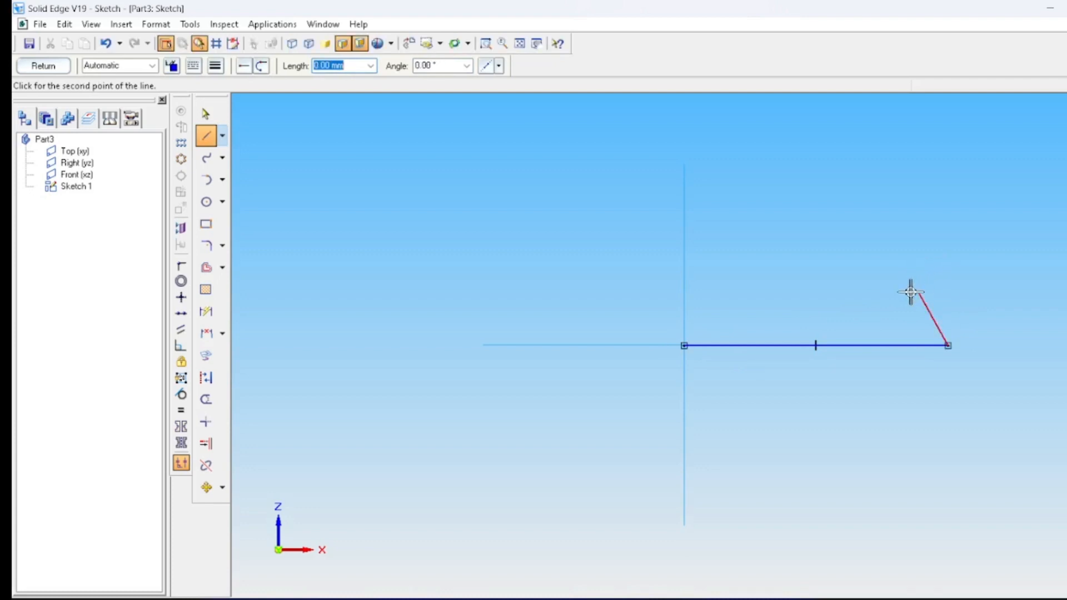
pyautogui.click(852, 292)
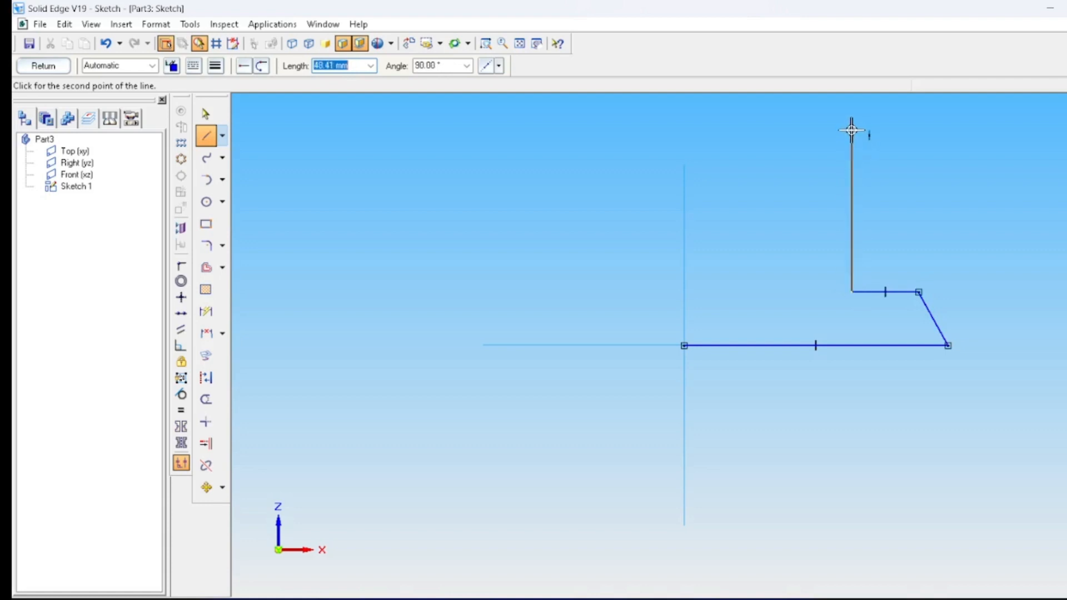
# Continue the profile from the ledge with lines about 48 mm up, 27 mm inward, 17 mm down, 9 mm inward and 10.5 mm down.
pyautogui.click(851, 130)
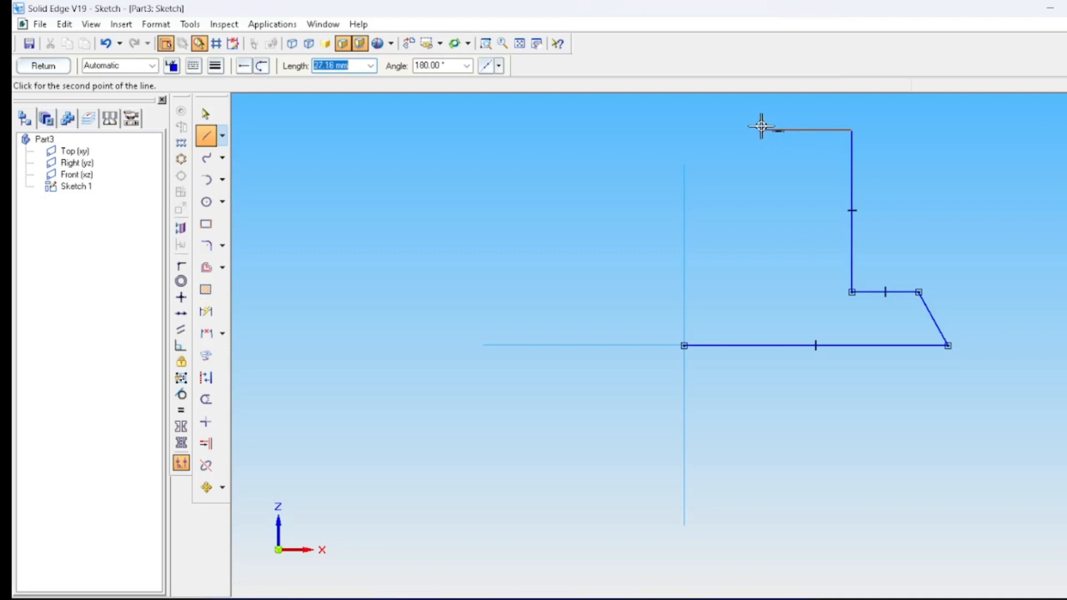
pyautogui.click(762, 129)
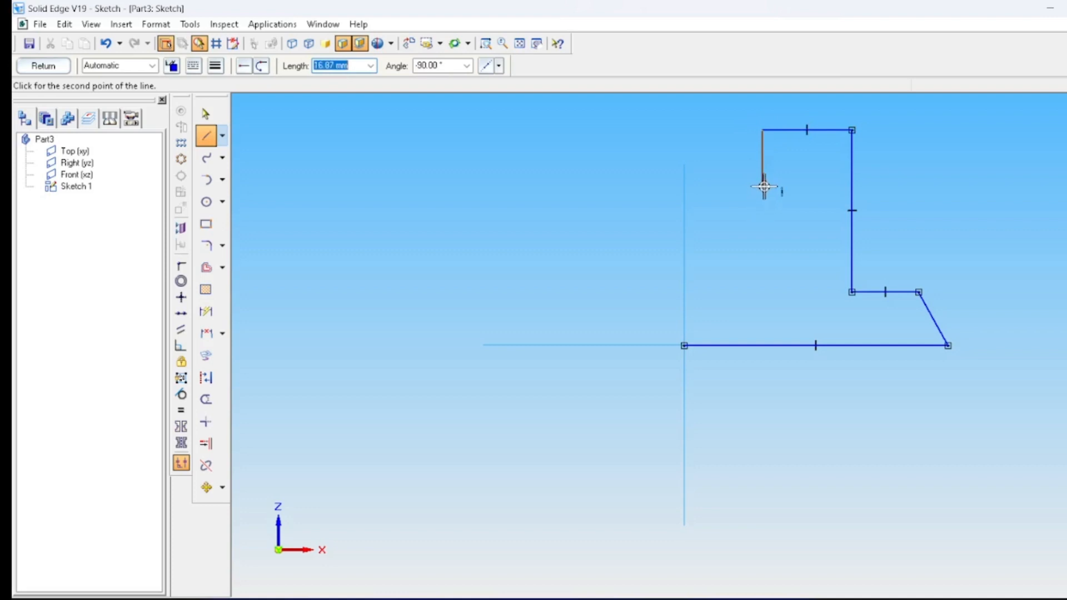
pyautogui.click(763, 186)
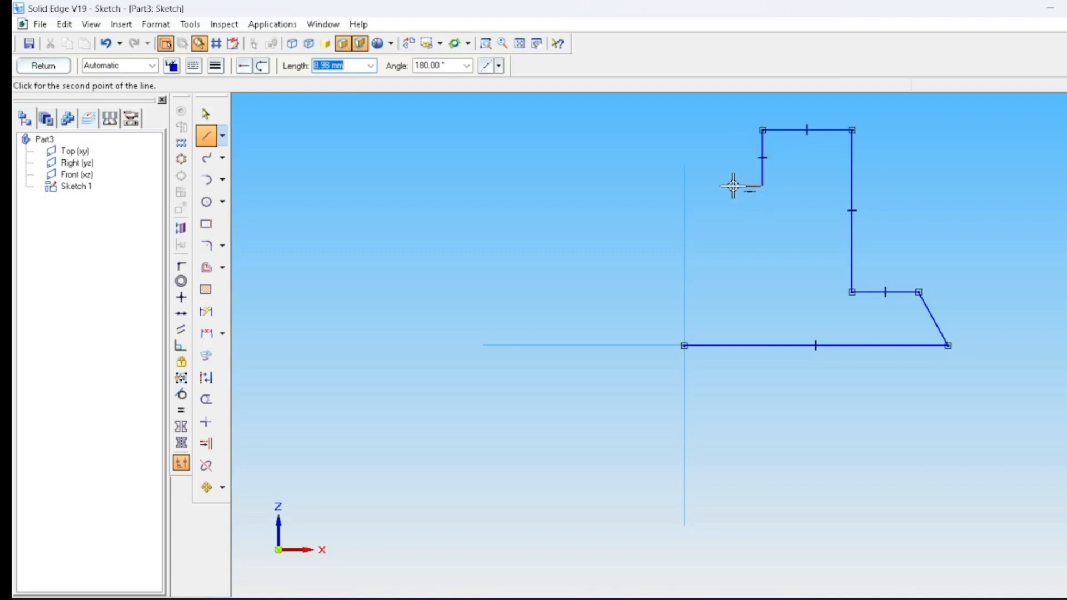
pyautogui.click(732, 186)
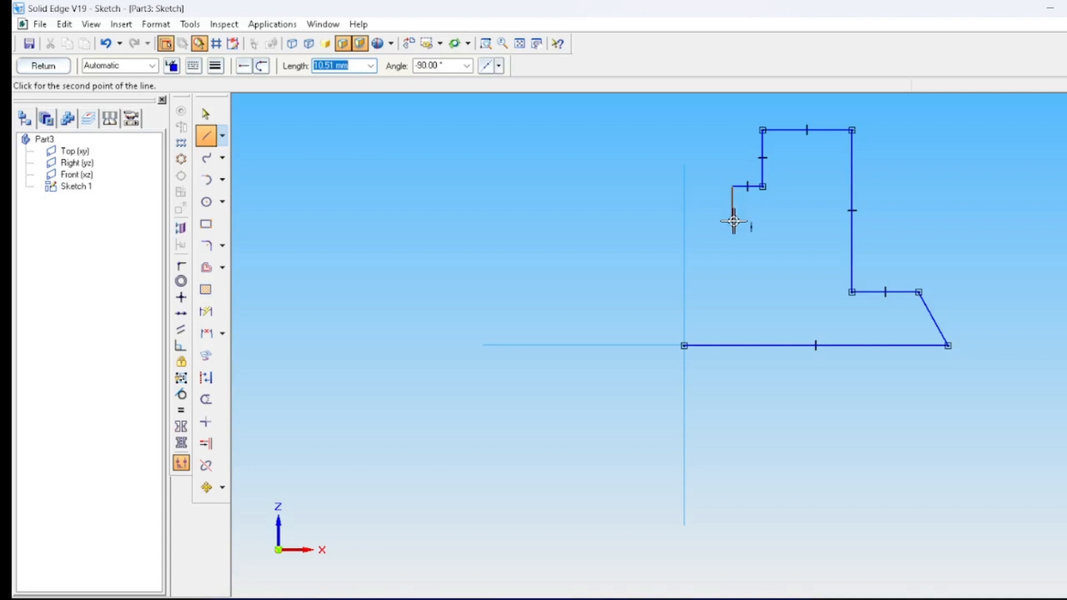
pyautogui.click(733, 222)
pyautogui.rightClick(774, 250)
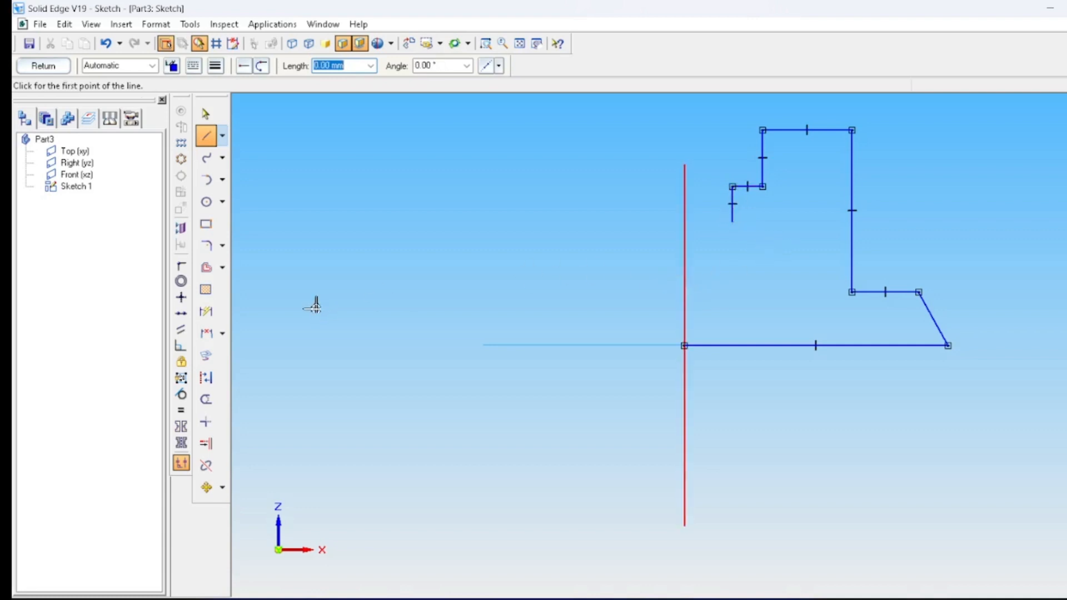
# Dimension the horizontal bottom line of the half profile and set its length to 84 mm.
pyautogui.click(205, 312)
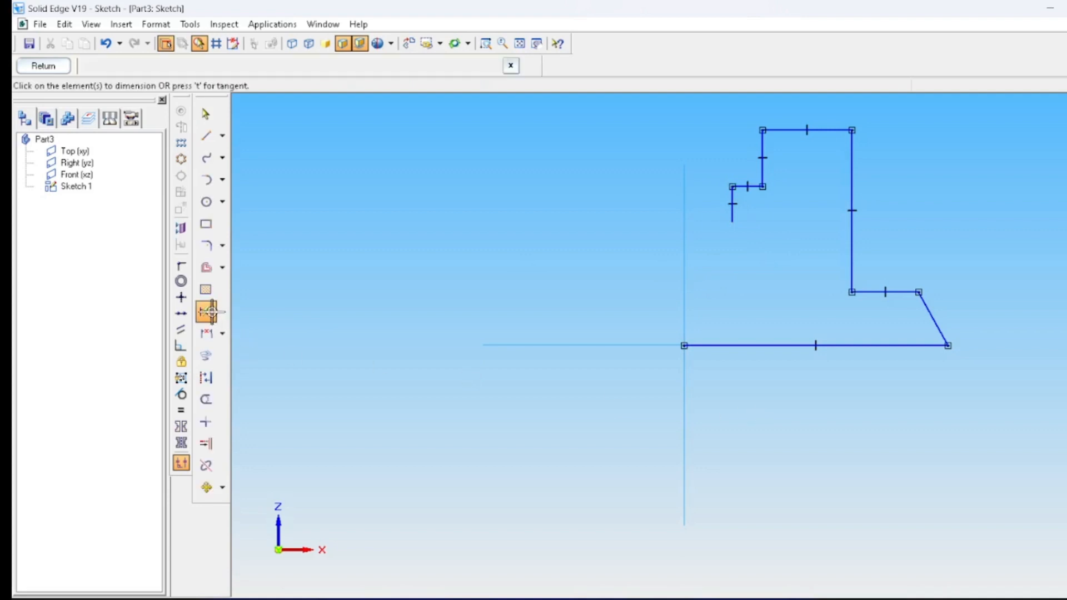
pyautogui.click(755, 346)
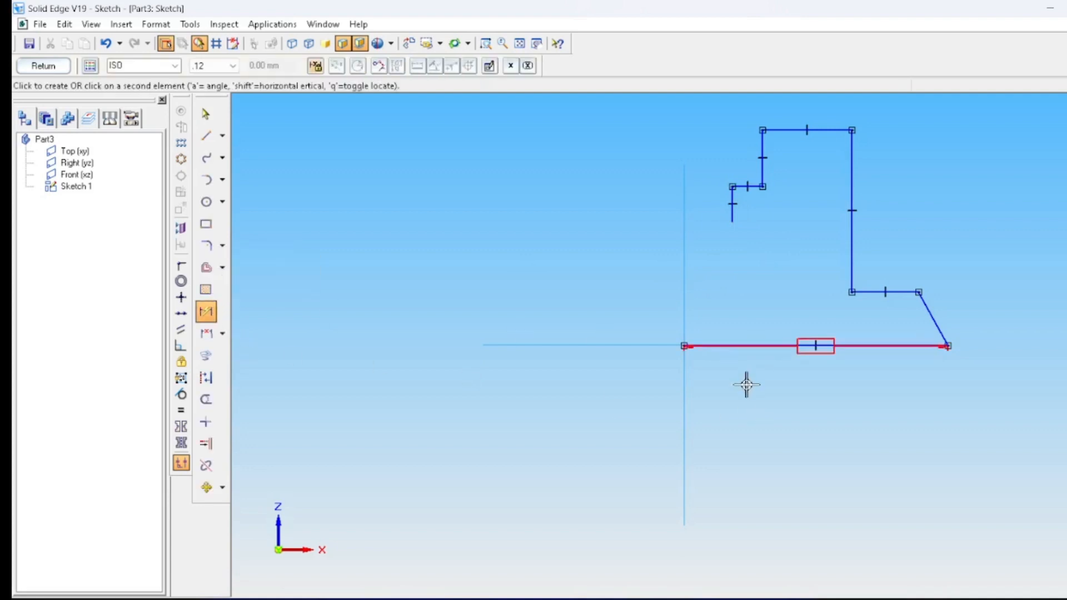
pyautogui.click(746, 384)
pyautogui.press('Left')
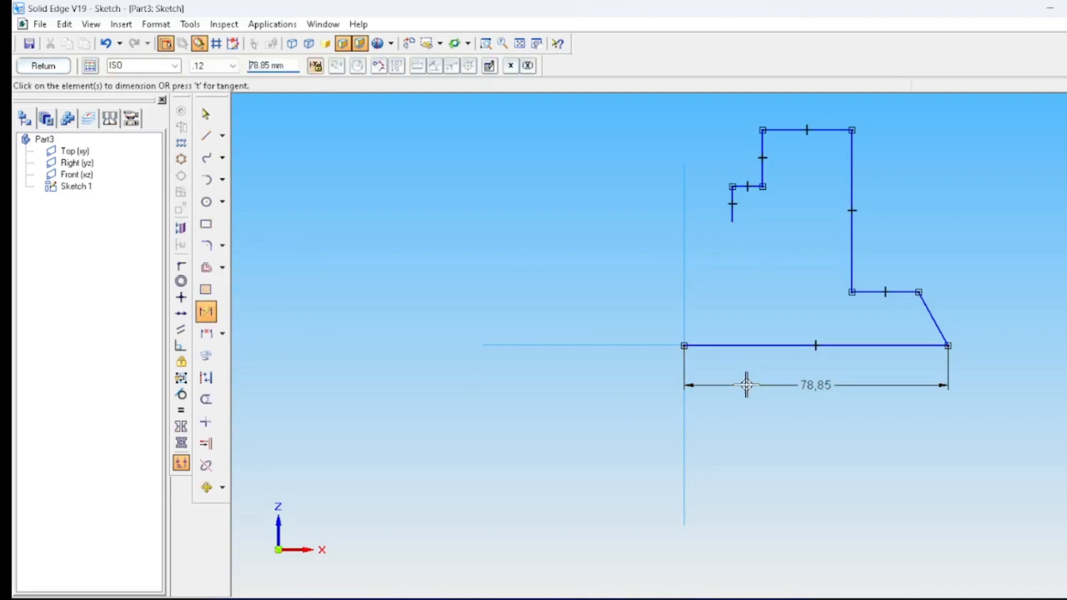
pyautogui.hotkey('shift', 'End')
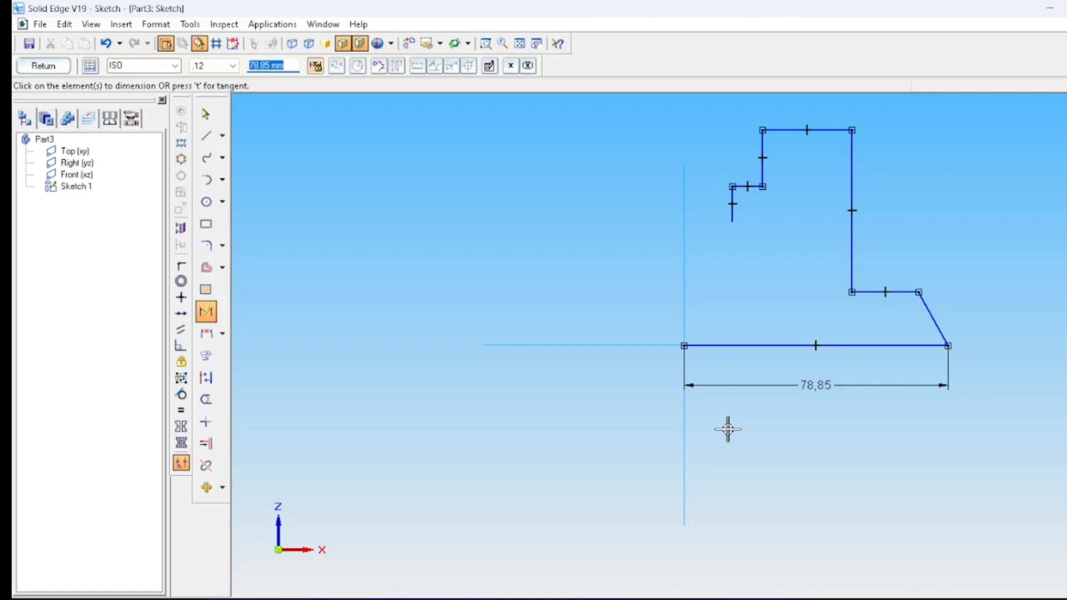
pyautogui.write('84')
pyautogui.press('Return')
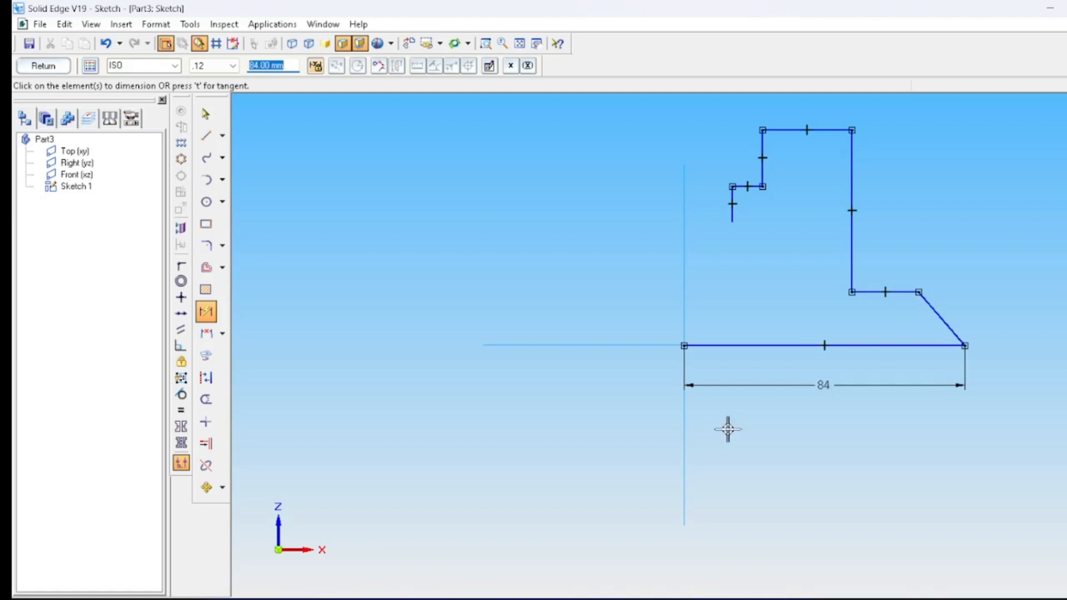
# Dimension the height of the short ledge above the bottom line and set it to 14 mm.
pyautogui.click(883, 292)
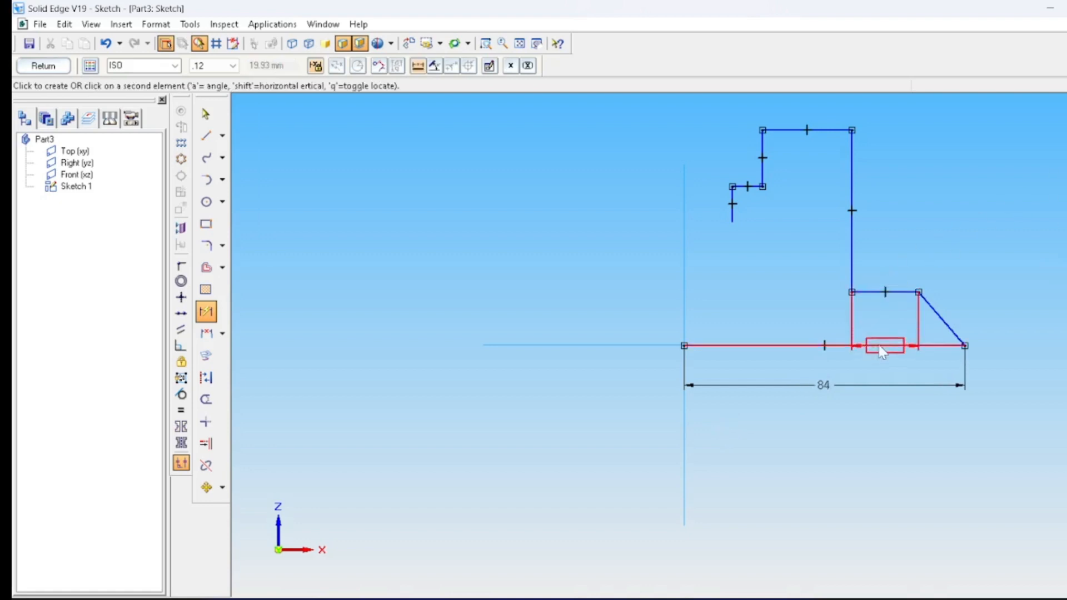
pyautogui.click(880, 347)
pyautogui.click(1038, 318)
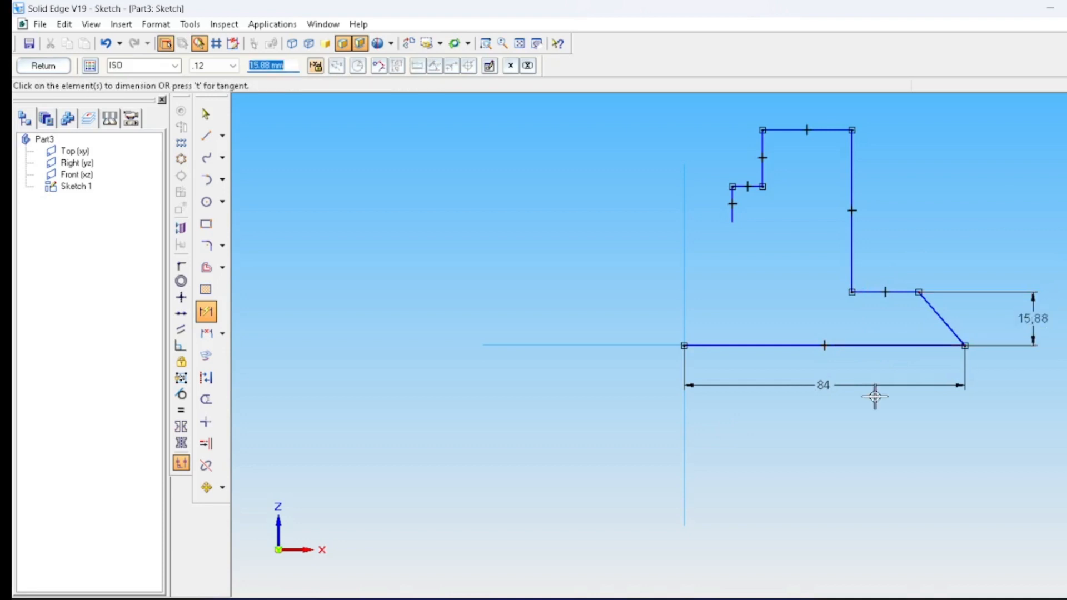
pyautogui.write('14')
pyautogui.press('Return')
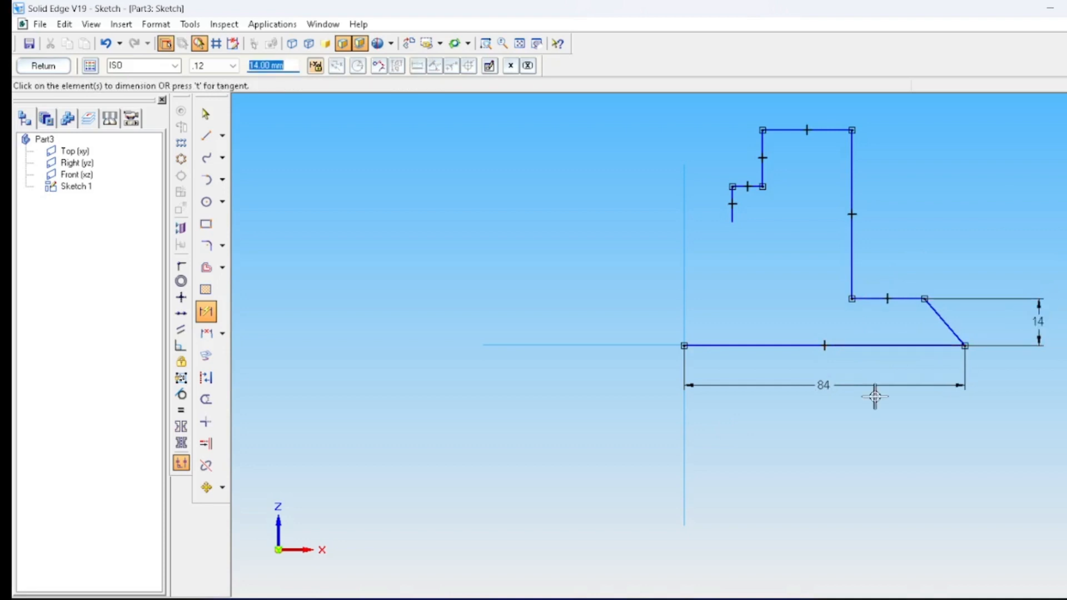
# Dimension the height from the bottom line to the uppermost horizontal line and set it to 55 mm.
pyautogui.click(829, 130)
pyautogui.click(861, 346)
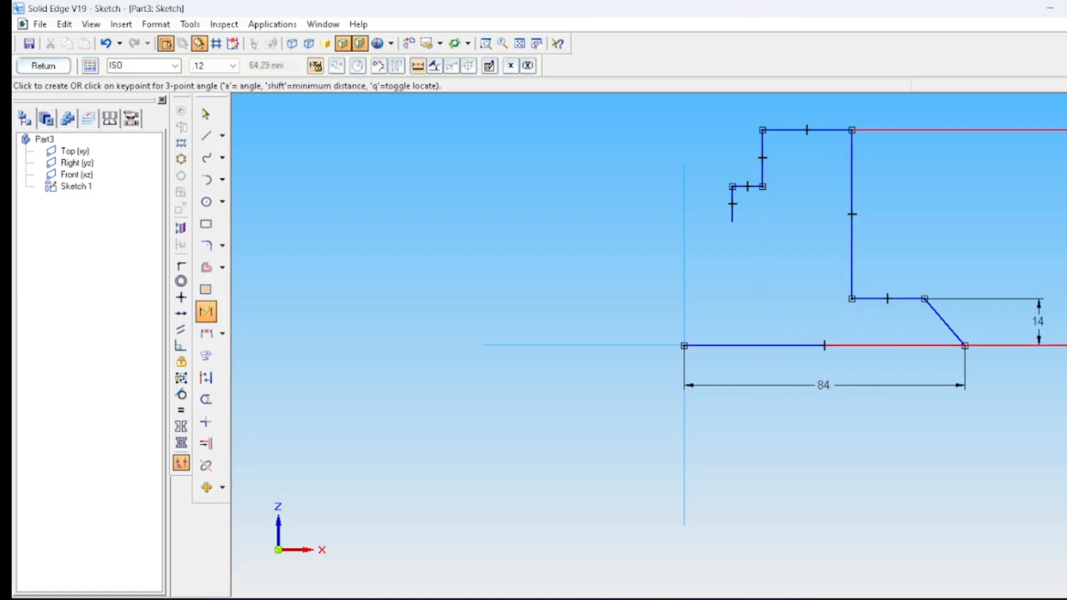
pyautogui.click(1032, 374)
pyautogui.write('55')
pyautogui.press('Return')
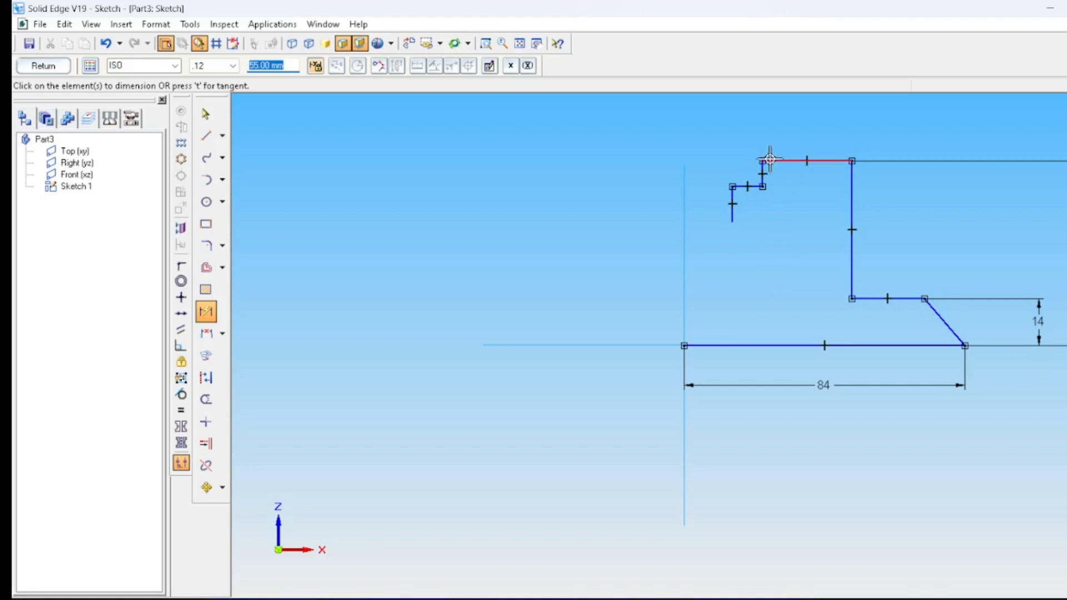
# Dimension the distance from the vertical reference axis to the long outer vertical line and set it to 43 mm.
pyautogui.click(684, 192)
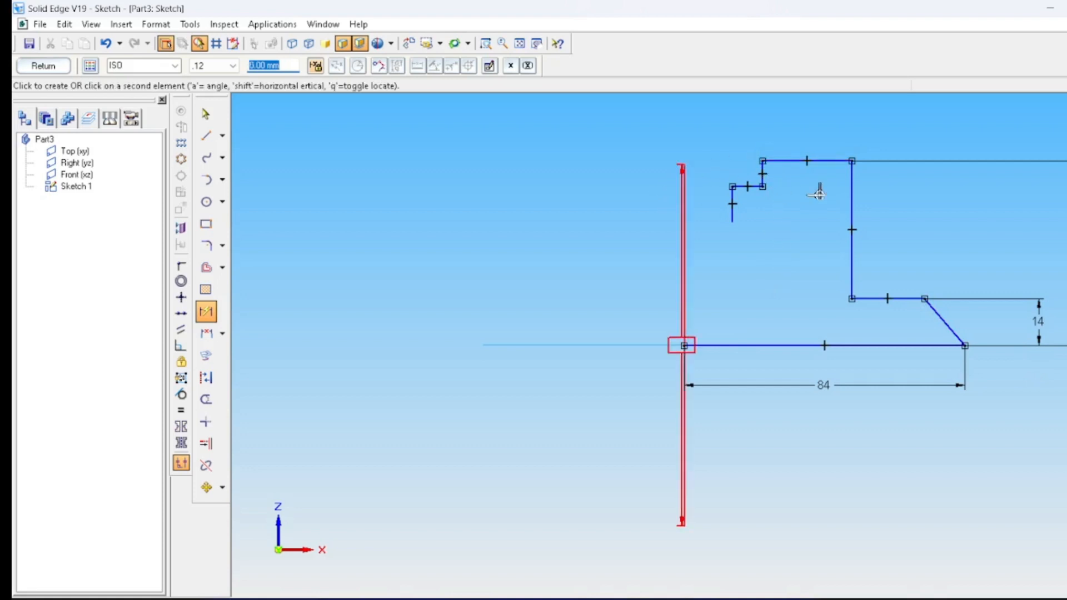
pyautogui.click(852, 195)
pyautogui.click(812, 122)
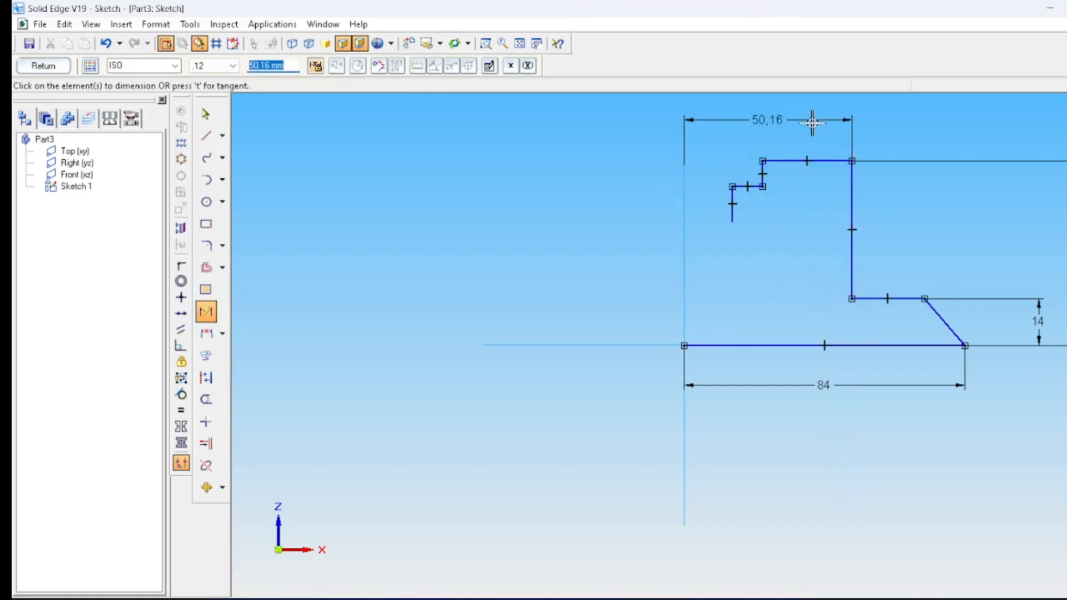
pyautogui.write('43')
pyautogui.press('Return')
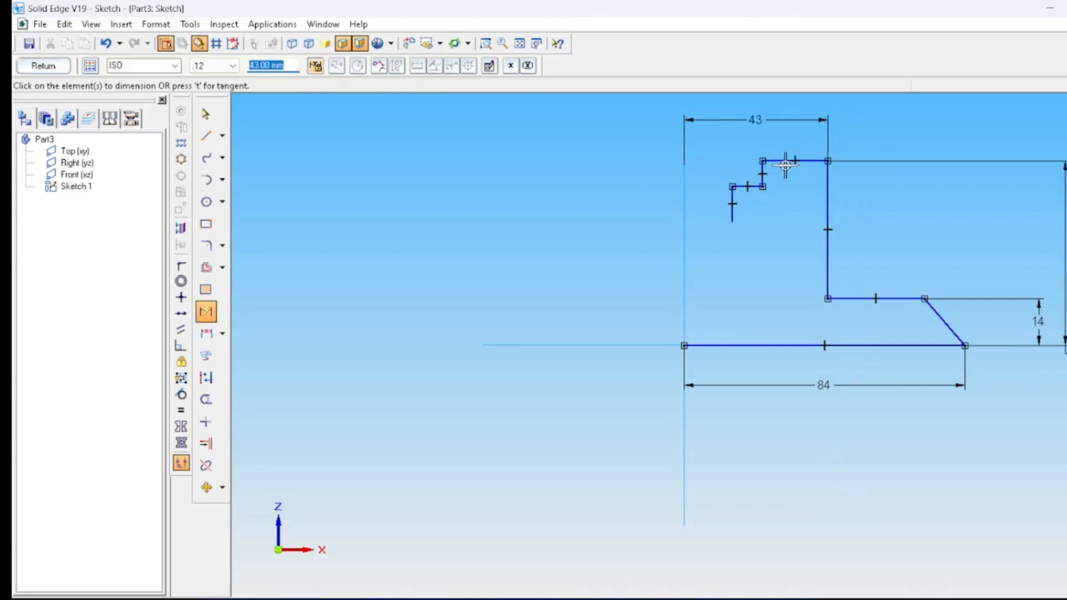
# Dimension the distance from the vertical reference axis to the upper recess wall and set it to 22 mm.
pyautogui.click(761, 175)
pyautogui.click(684, 191)
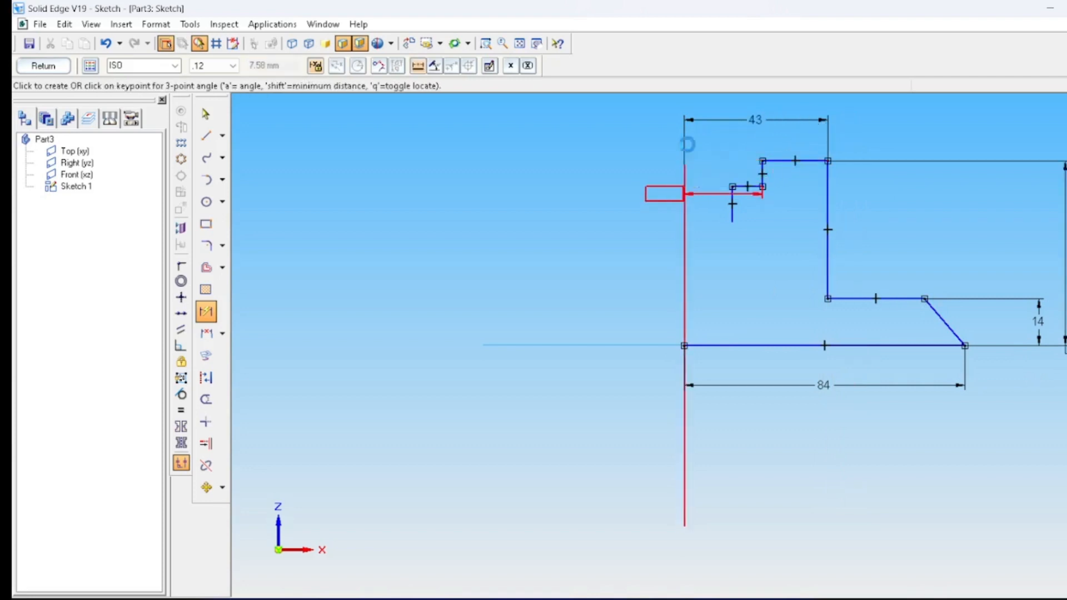
pyautogui.click(721, 104)
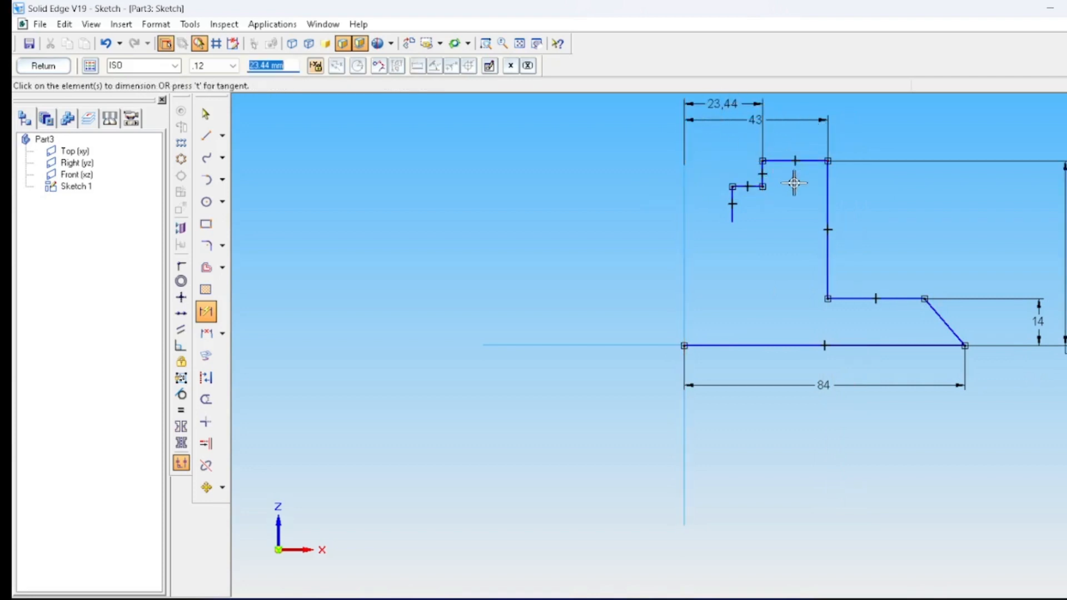
pyautogui.write('22')
pyautogui.press('Return')
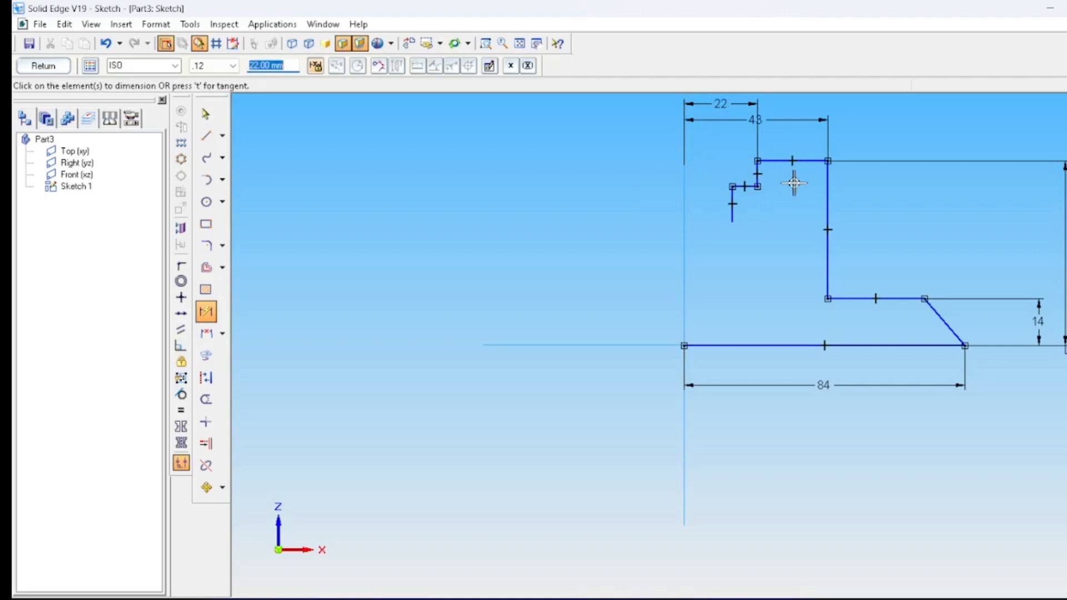
# Dimension the distance from the vertical reference axis to the lower recess wall and set it to 19 mm.
pyautogui.click(733, 203)
pyautogui.click(685, 207)
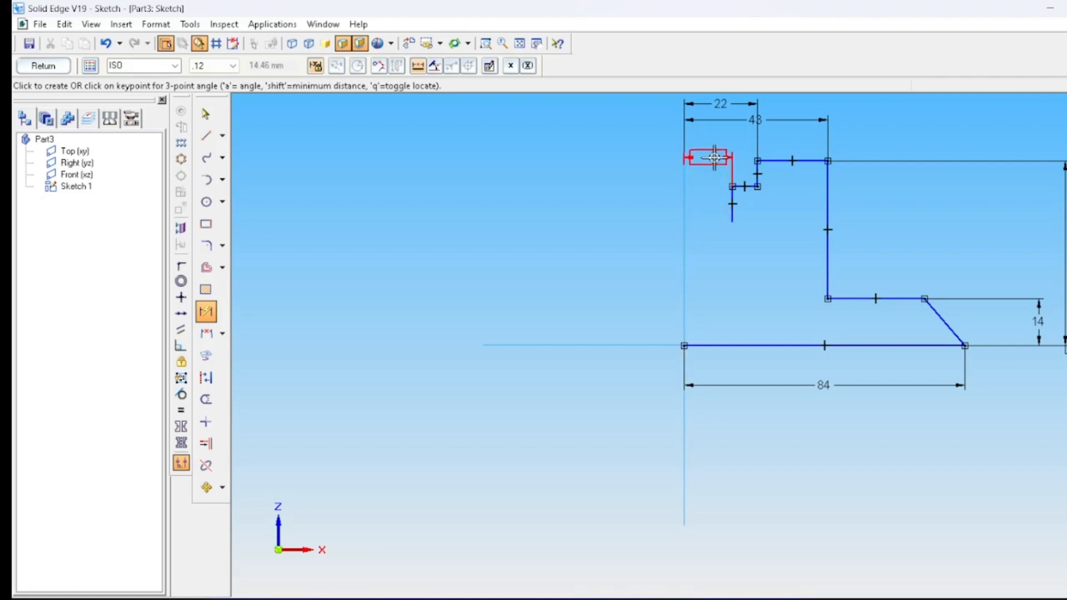
pyautogui.click(708, 157)
pyautogui.write('19')
pyautogui.press('Return')
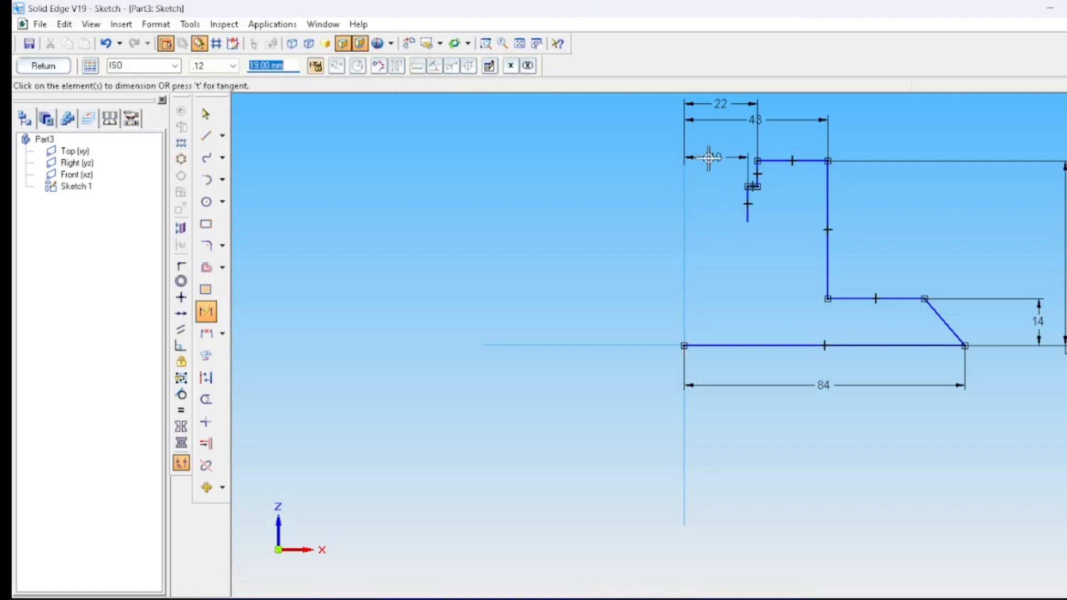
# Dimension the depths of the two recess walls, setting the upper one to 12 mm and the lower one to 3 mm.
pyautogui.click(757, 173)
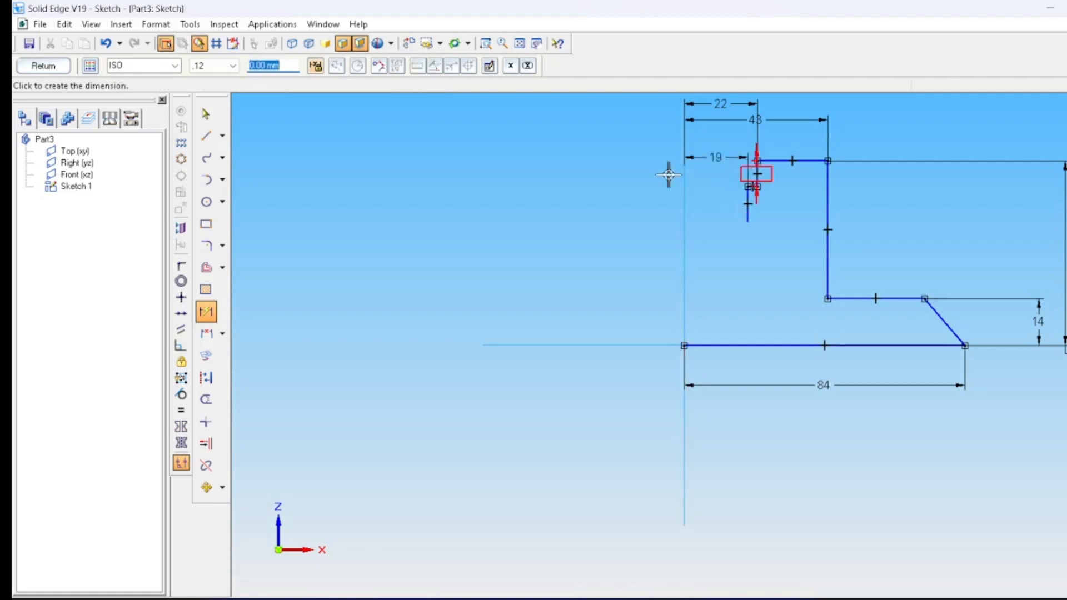
pyautogui.click(618, 174)
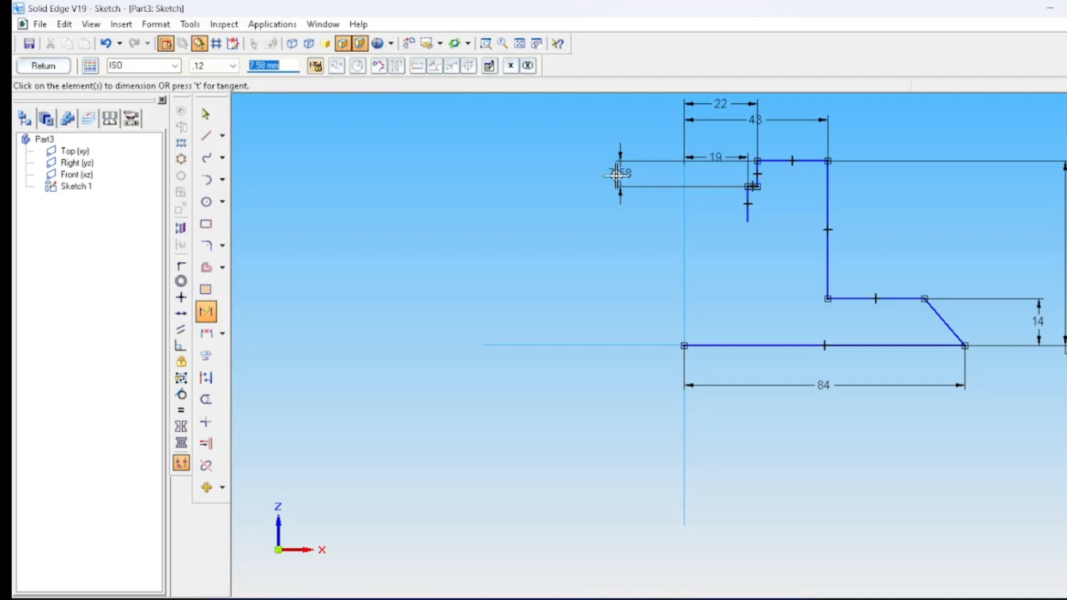
pyautogui.write('12')
pyautogui.press('Return')
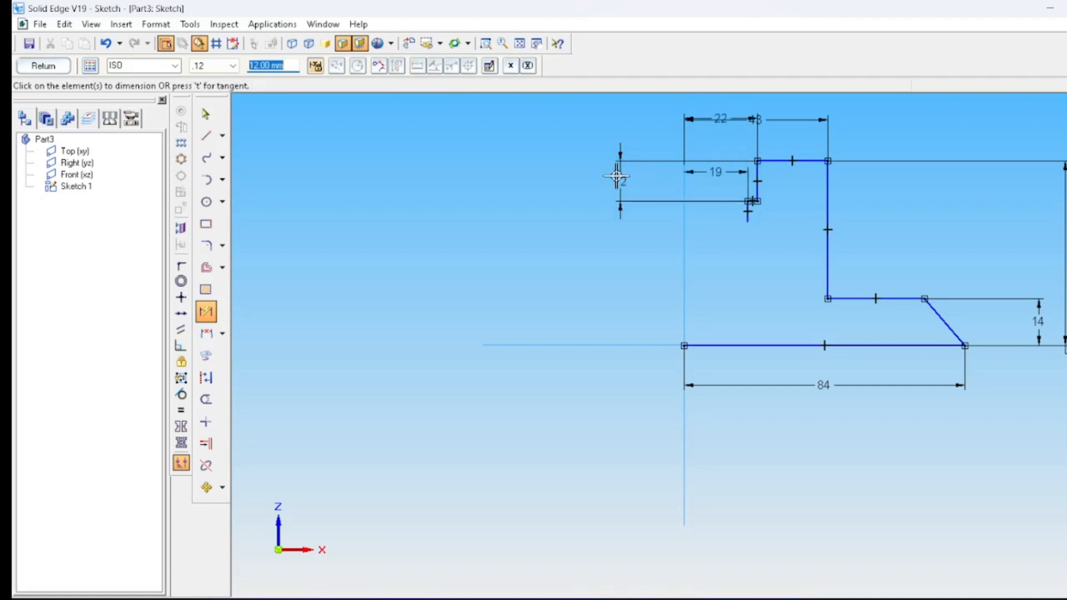
pyautogui.click(749, 214)
pyautogui.click(610, 242)
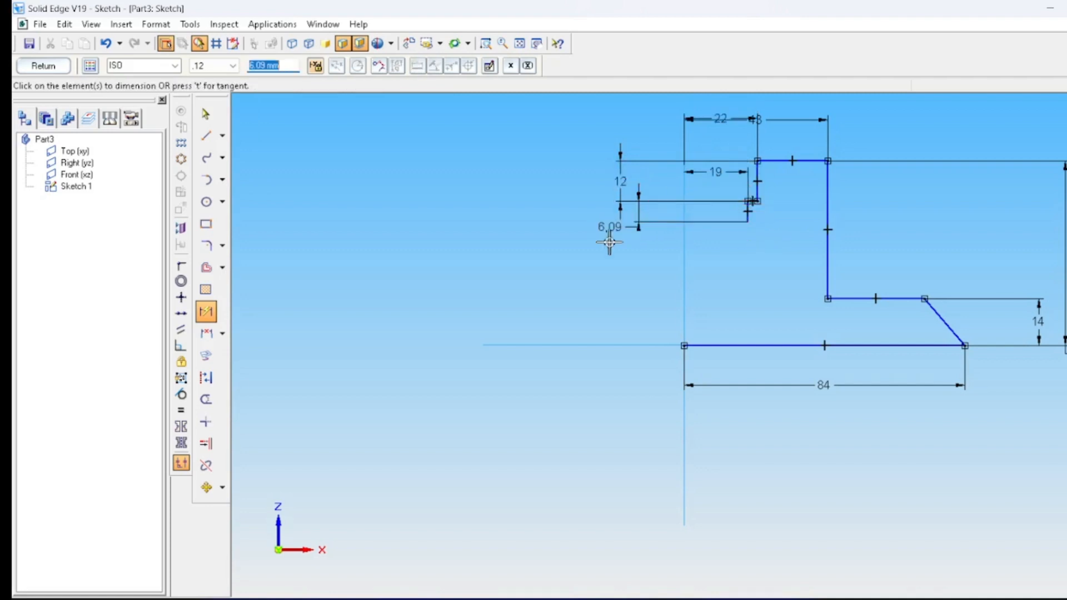
pyautogui.write('3')
pyautogui.press('Return')
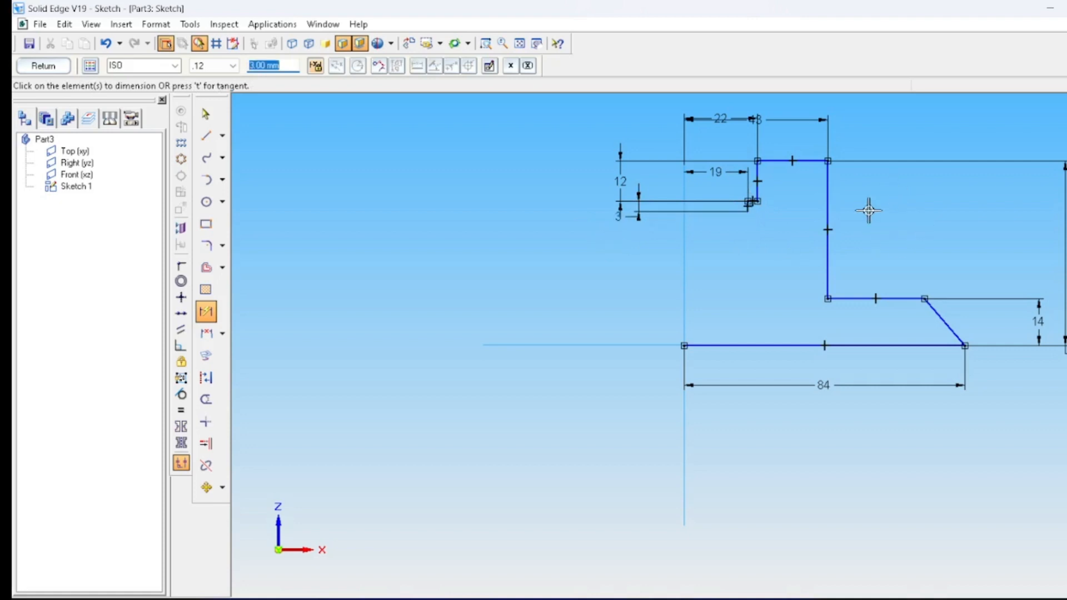
# Draw a 19 mm radius quarter arc centred on the vertical reference axis, from the lower recess wall's end down to the axis.
pyautogui.scroll(1, 884, 225)
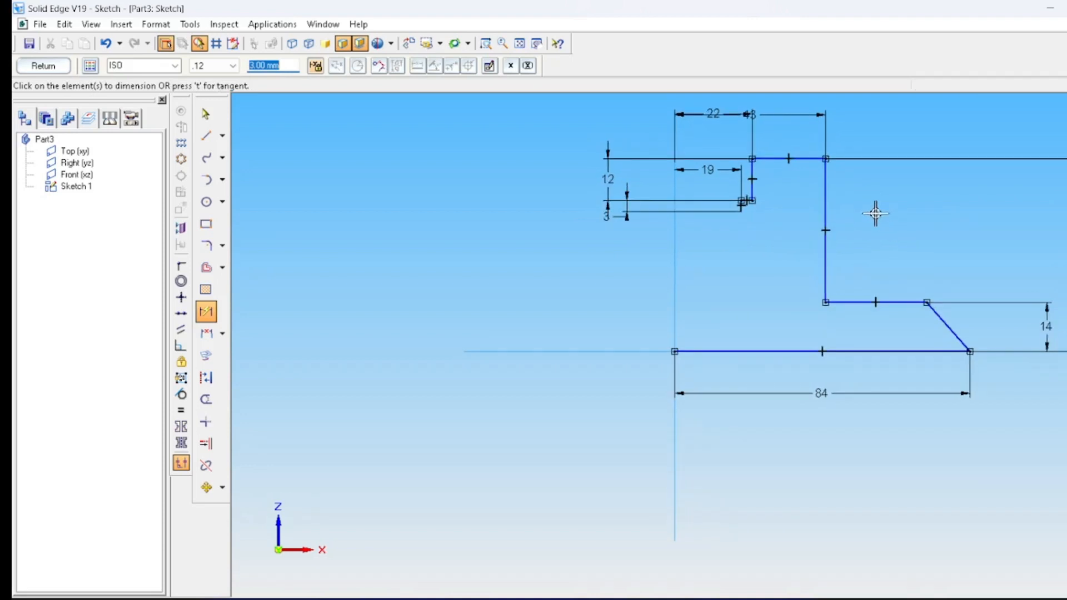
pyautogui.scroll(2, 876, 216)
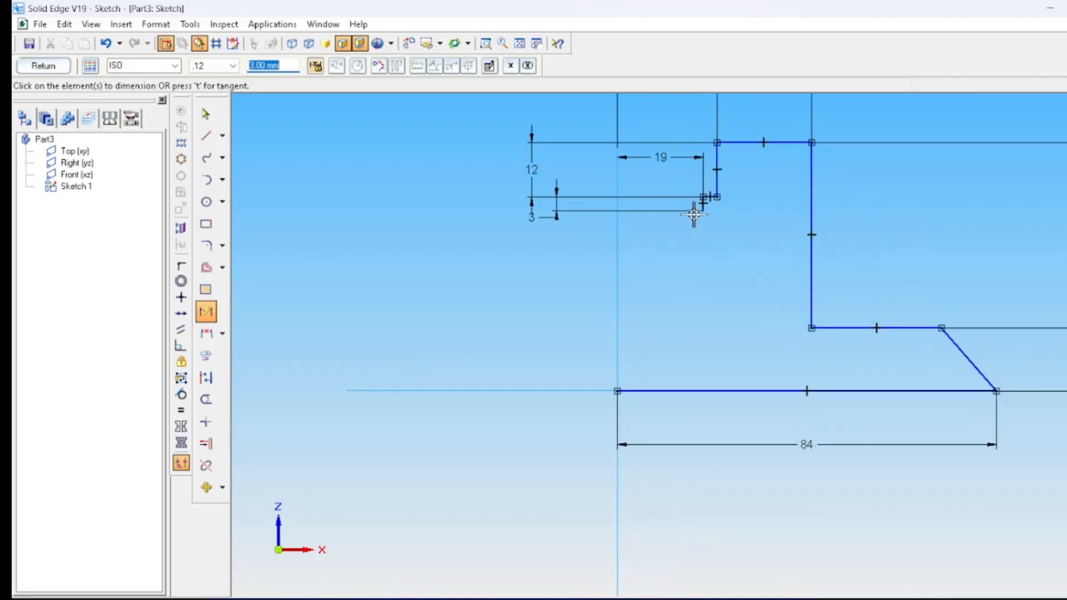
pyautogui.click(223, 180)
pyautogui.click(222, 179)
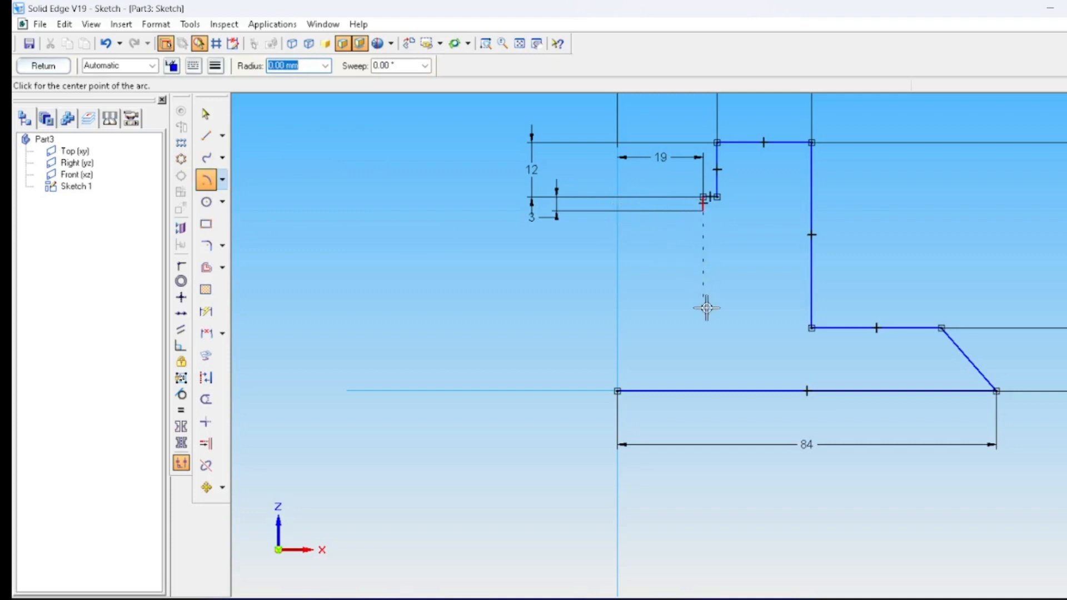
pyautogui.click(617, 212)
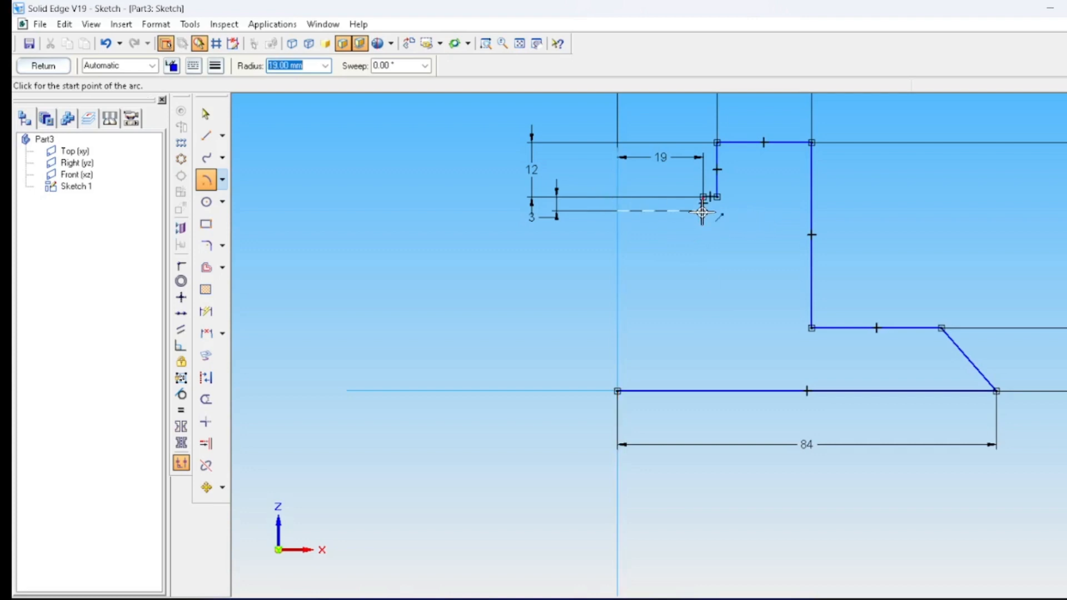
pyautogui.click(702, 212)
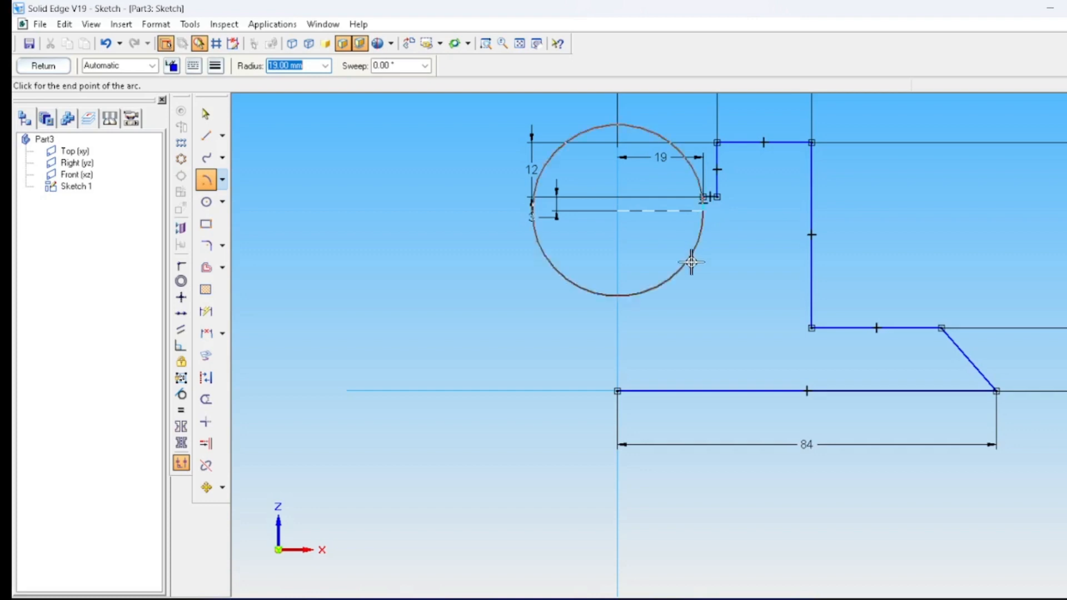
pyautogui.click(617, 296)
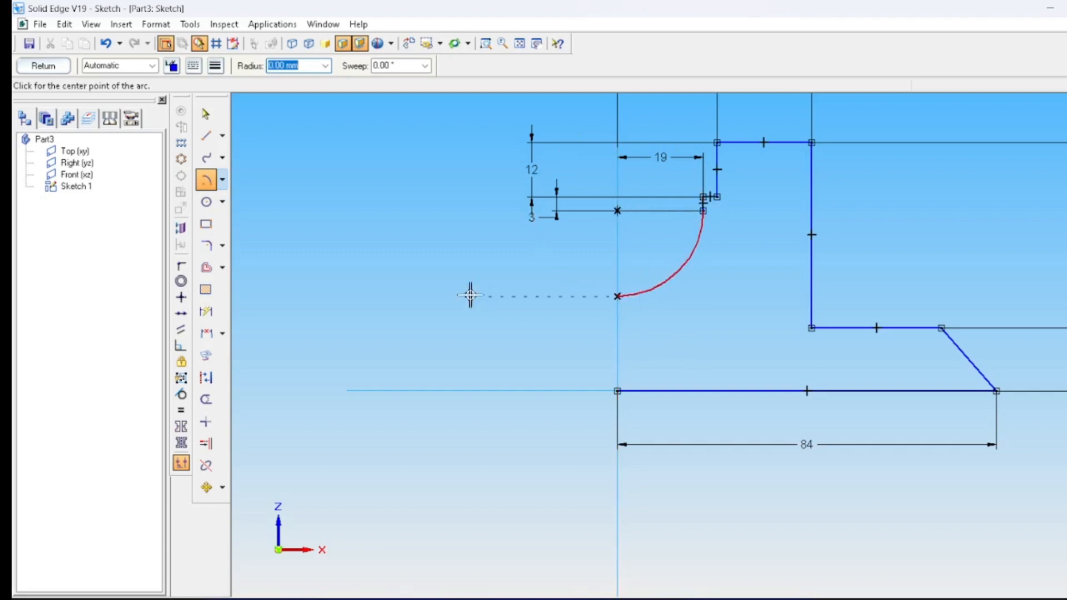
# Close the half-profile with a vertical line from the base line's inner end up to the lower end of the arc.
pyautogui.click(205, 135)
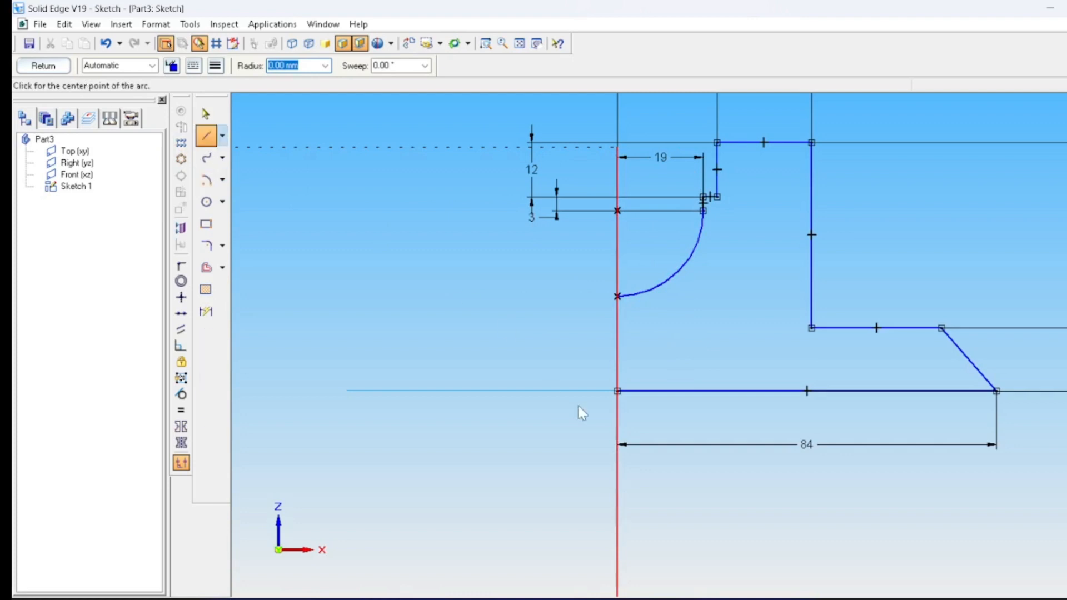
pyautogui.click(617, 391)
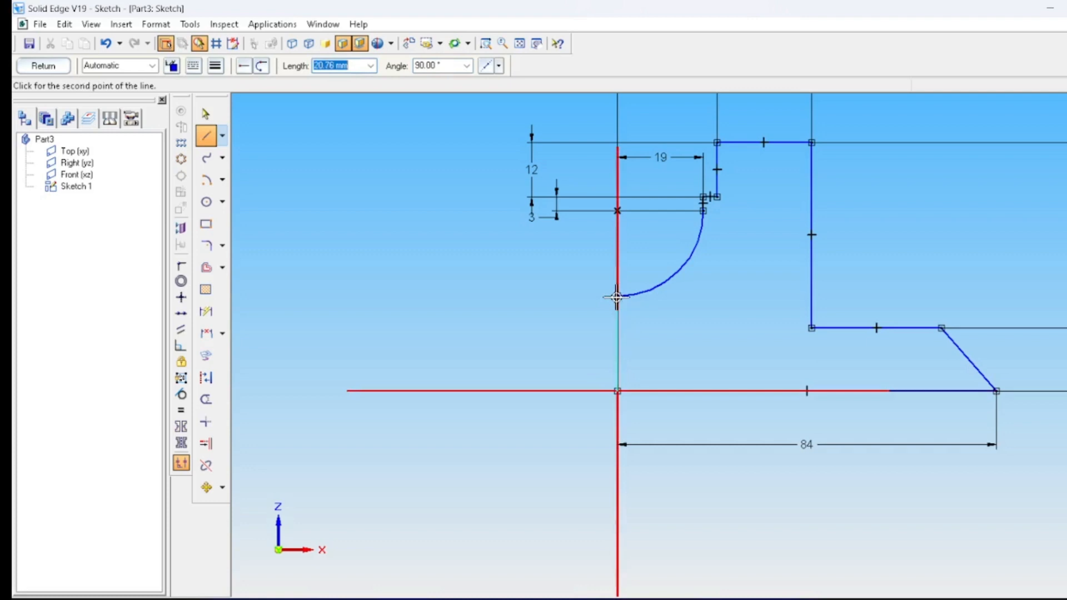
pyautogui.click(615, 297)
pyautogui.rightClick(683, 334)
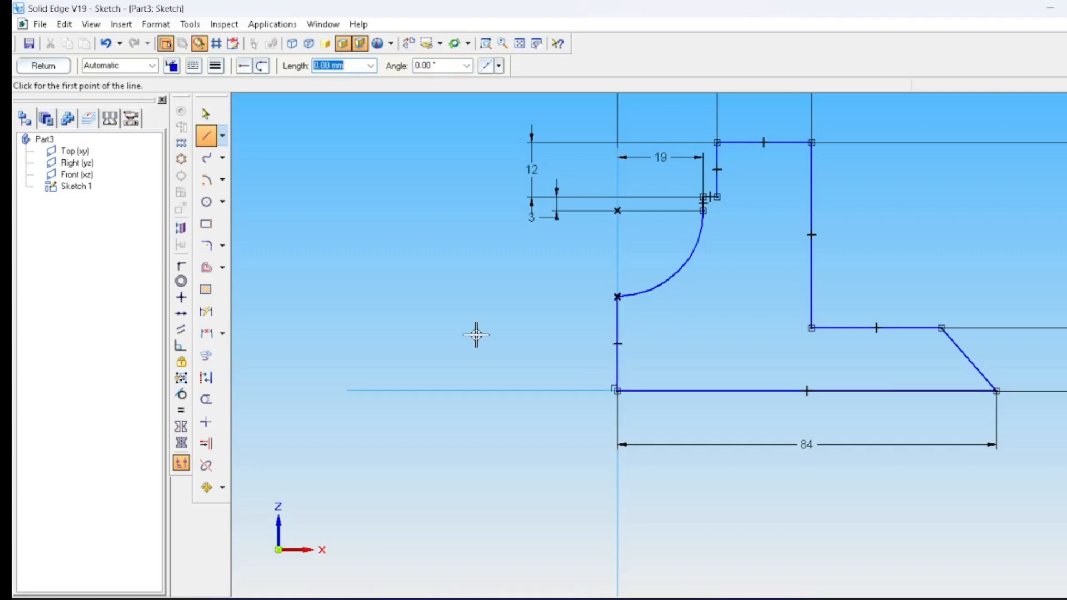
# Dimension the horizontal offset between the slanted end edge's endpoints, set it to 4 mm, and leave the sketch.
pyautogui.click(206, 333)
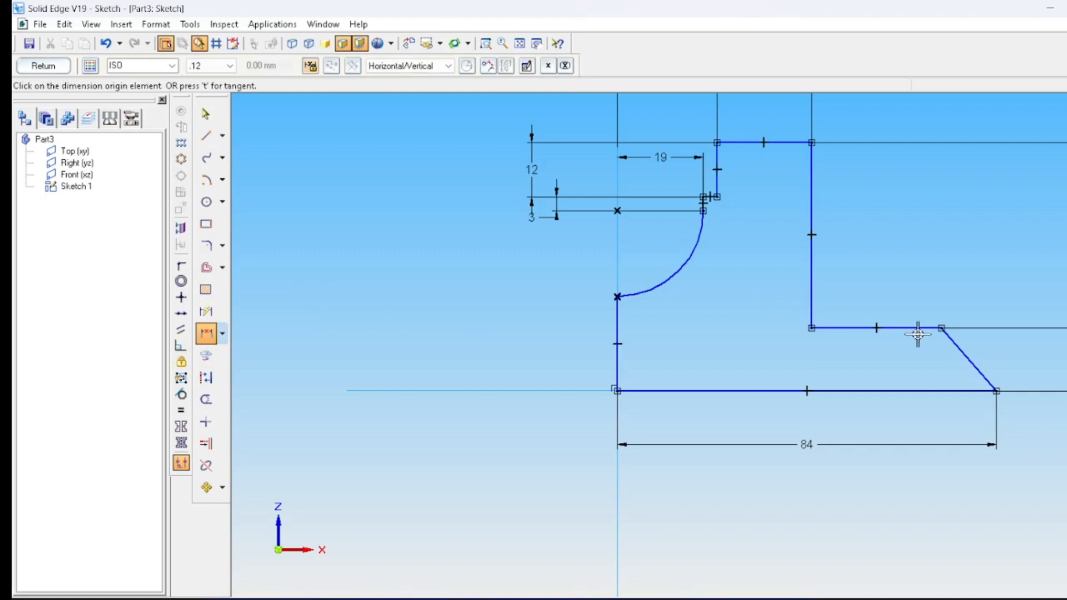
pyautogui.click(941, 327)
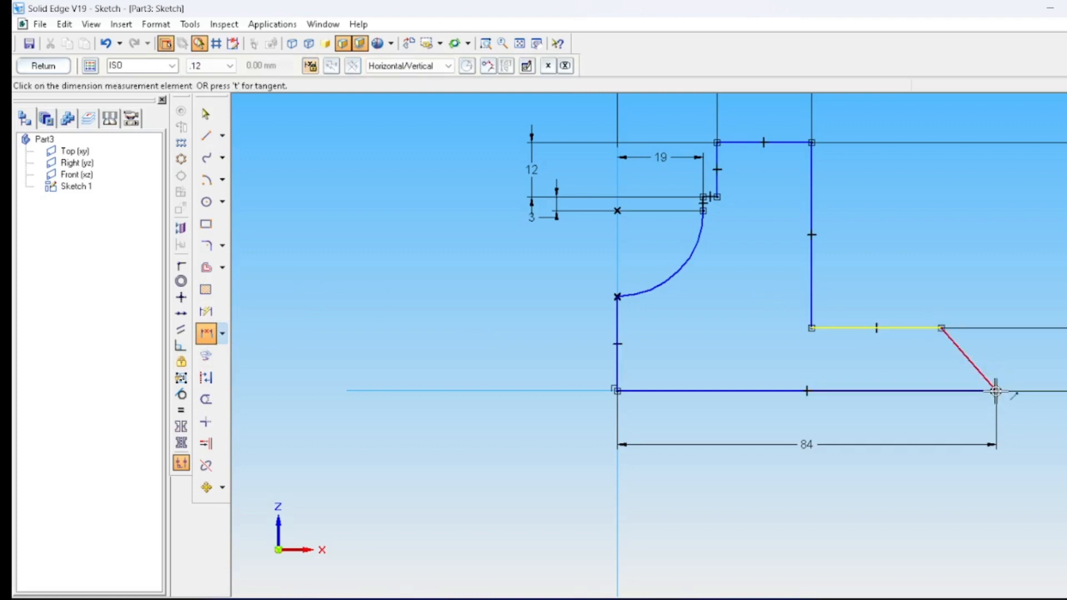
pyautogui.click(995, 392)
pyautogui.click(992, 250)
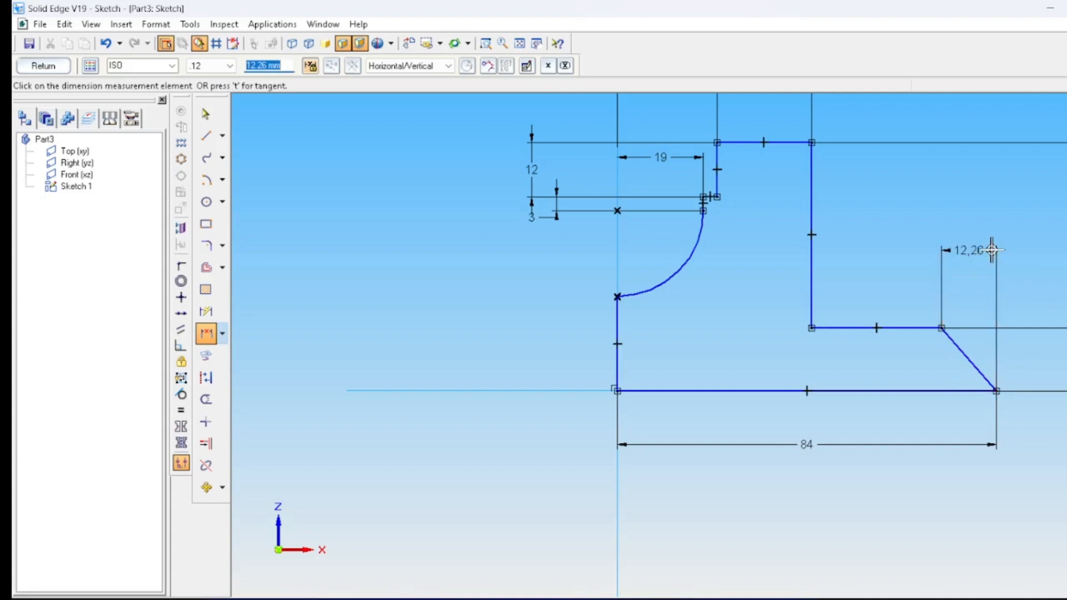
pyautogui.write('4')
pyautogui.press('Return')
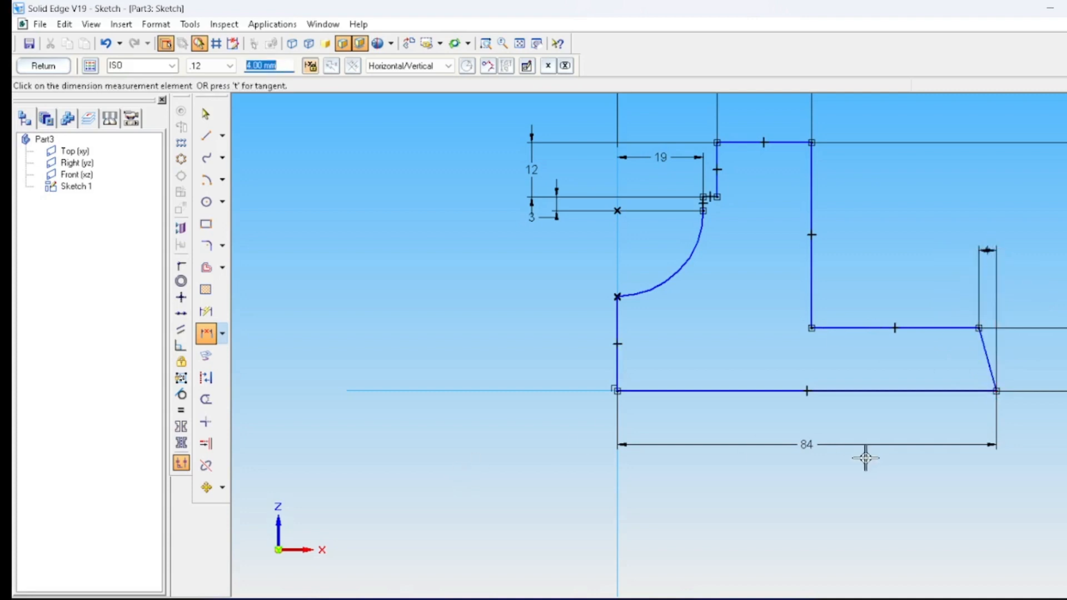
pyautogui.scroll(1, 909, 476)
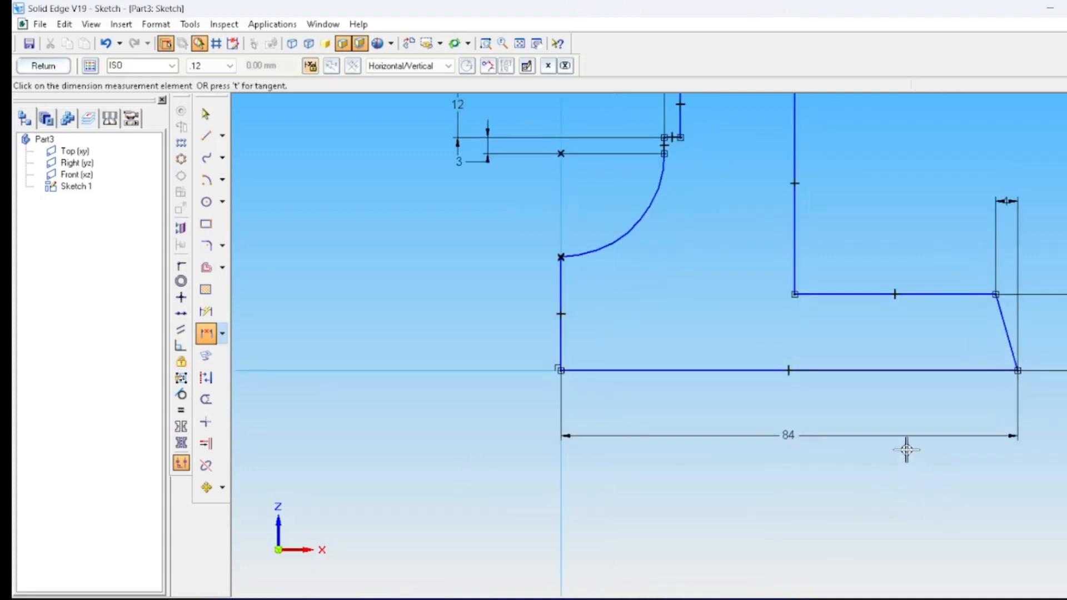
pyautogui.click(22, 67)
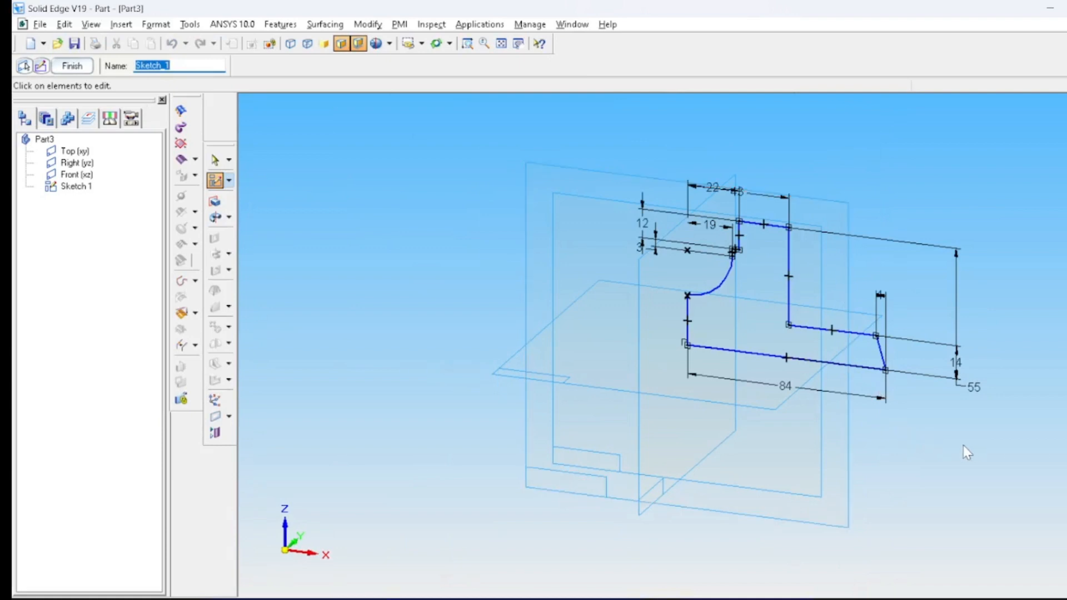
pyautogui.scroll(2, 966, 453)
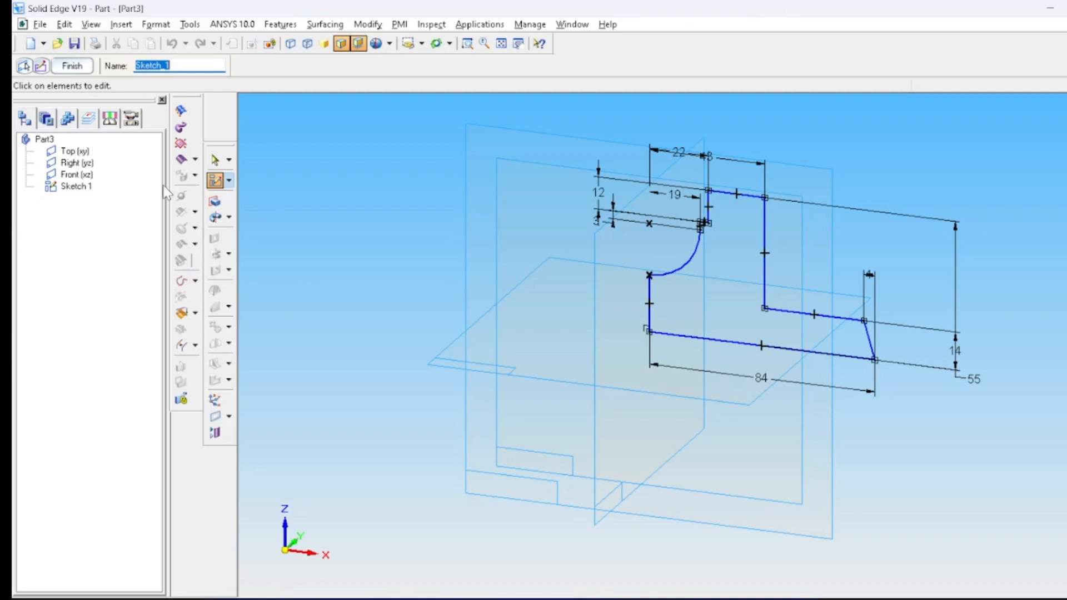
pyautogui.click(216, 202)
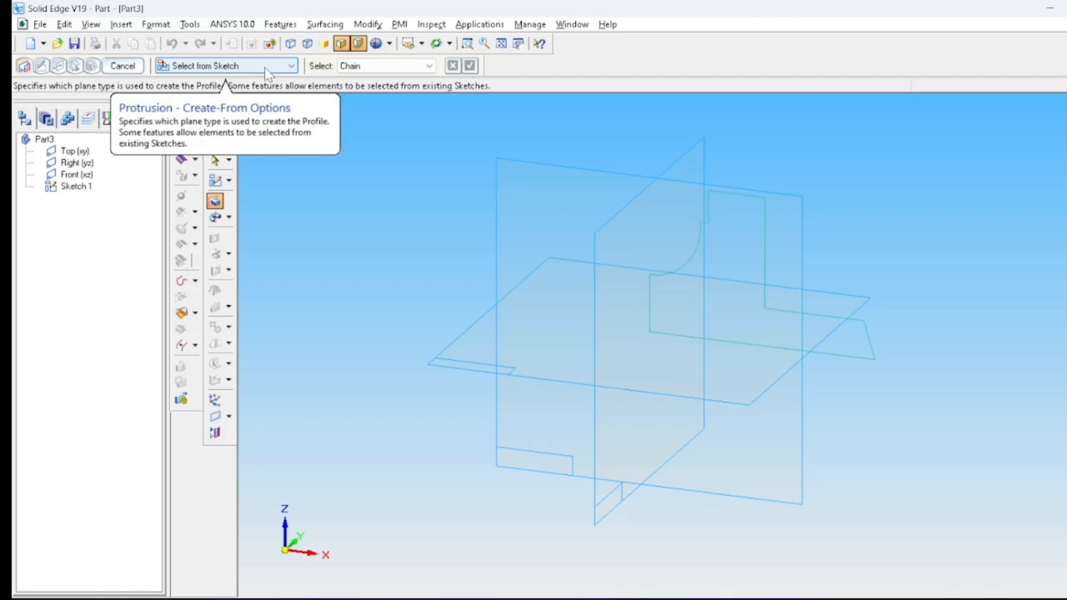
pyautogui.click(669, 275)
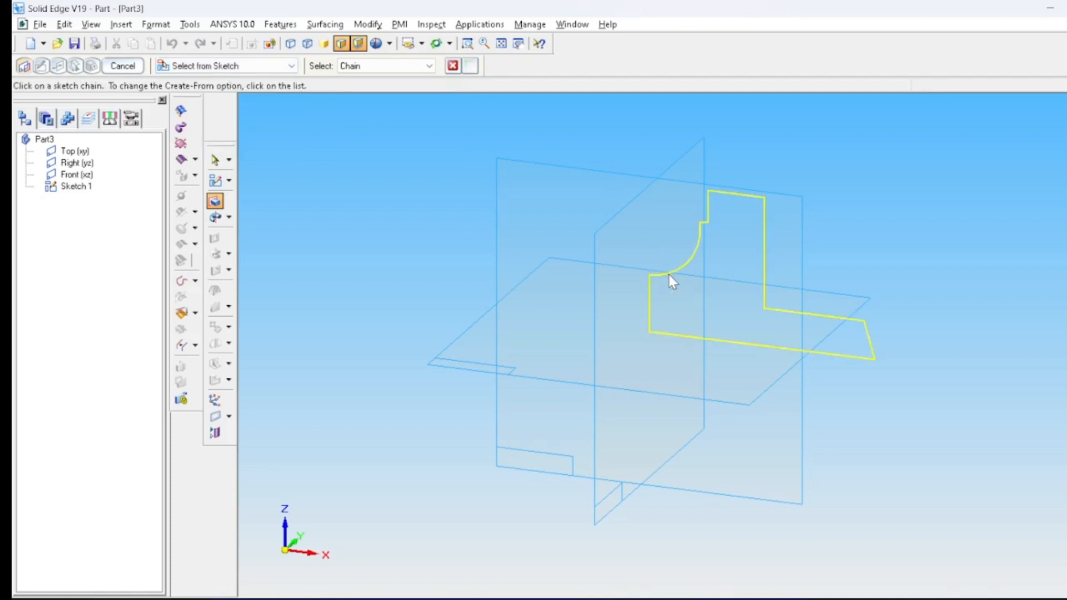
pyautogui.click(470, 66)
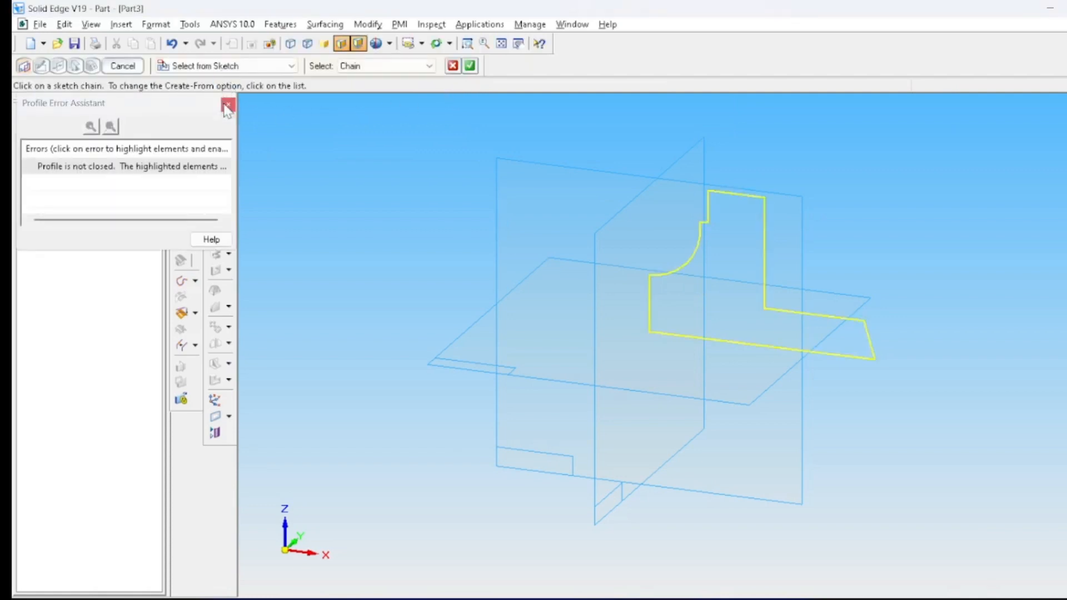
pyautogui.click(161, 168)
pyautogui.click(453, 65)
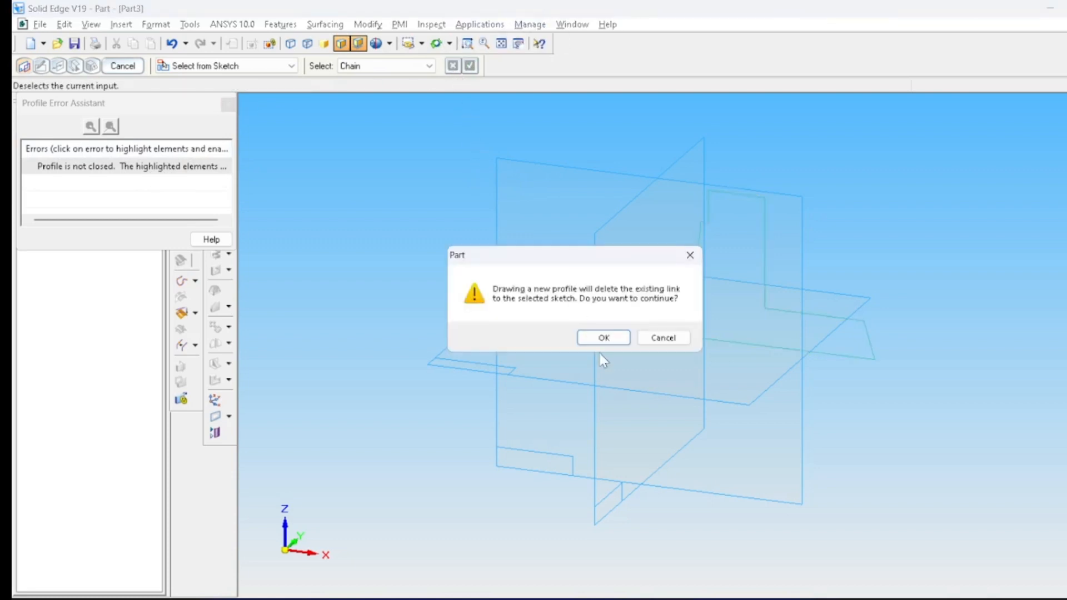
pyautogui.click(660, 339)
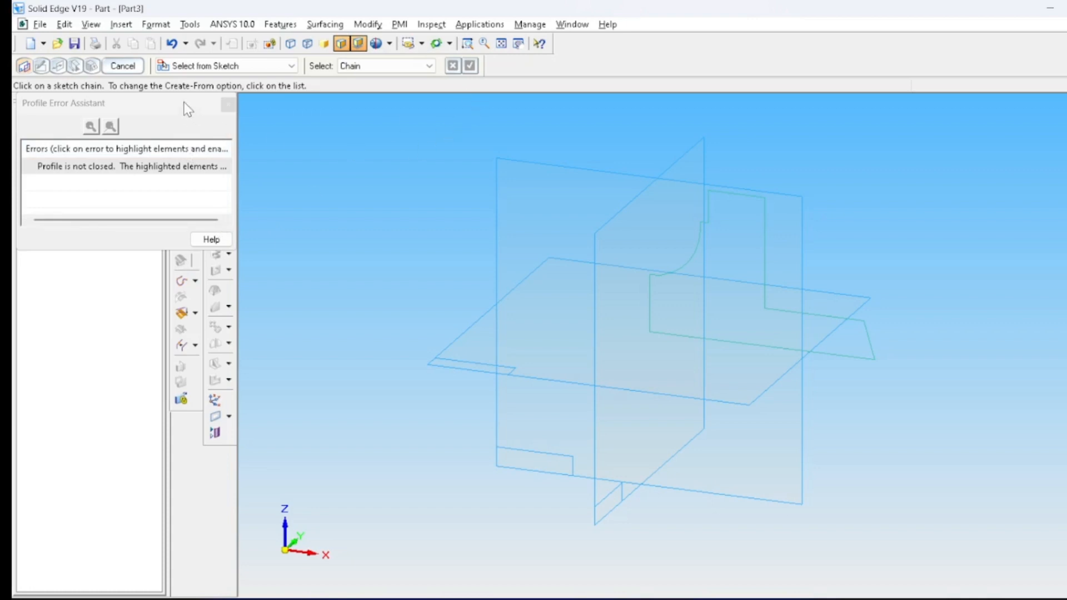
pyautogui.click(123, 65)
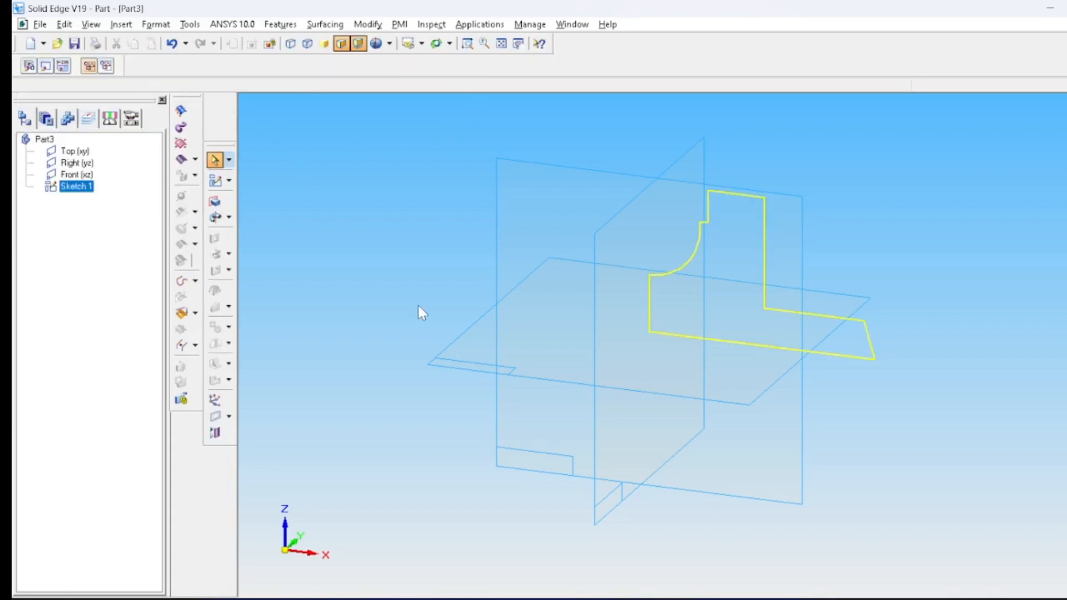
# Extrude the half-profile chain symmetrically about its sketch plane to a total width of 36 mm, consulting the part 1 drawing, and finish the protrusion.
pyautogui.click(216, 202)
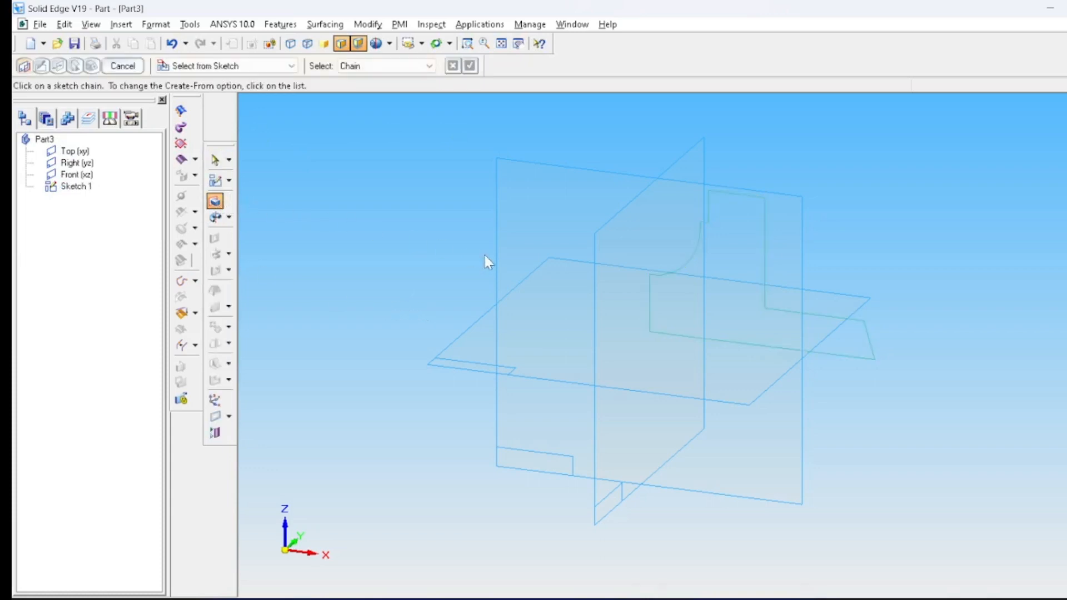
pyautogui.click(649, 309)
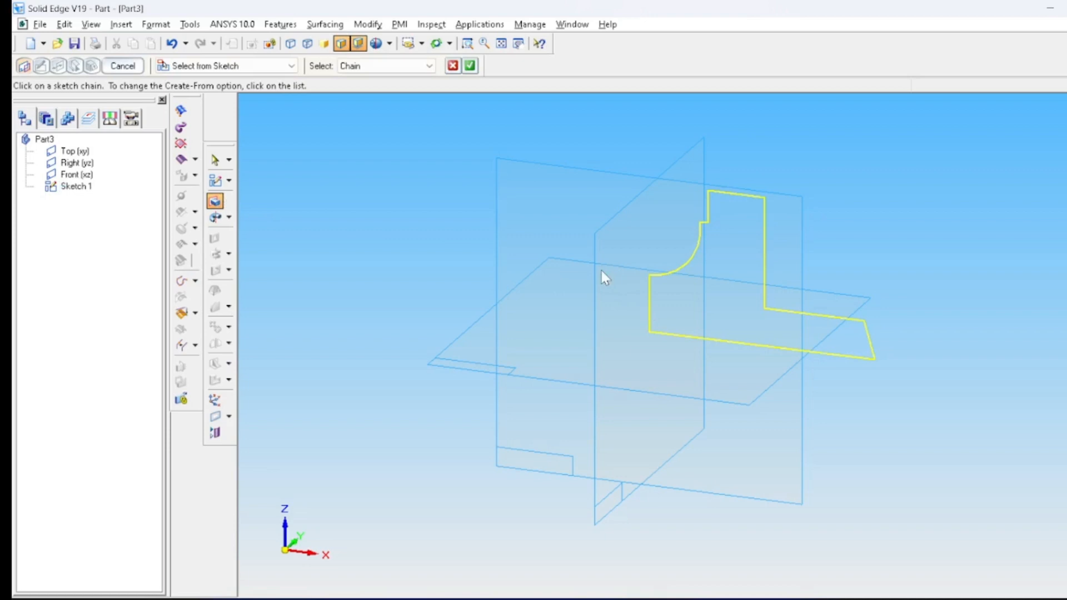
pyautogui.rightClick(557, 216)
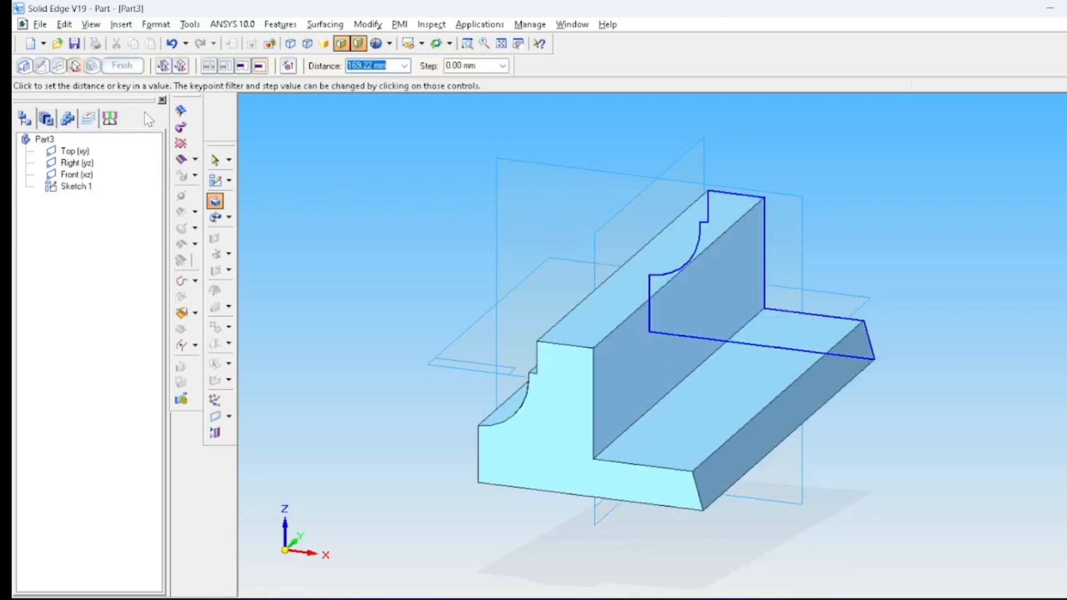
pyautogui.click(182, 67)
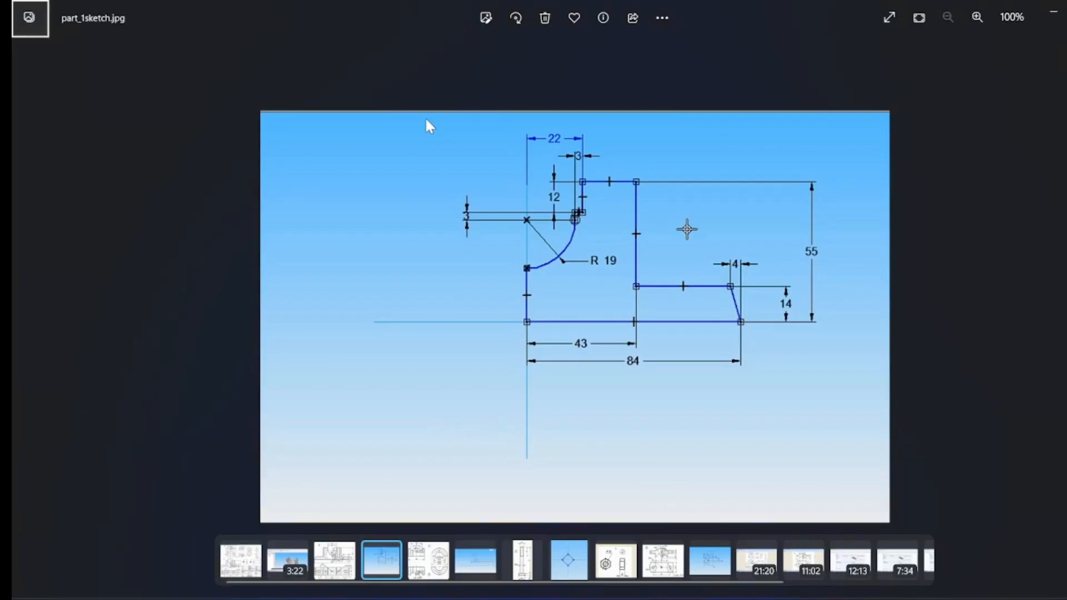
pyautogui.press('Left')
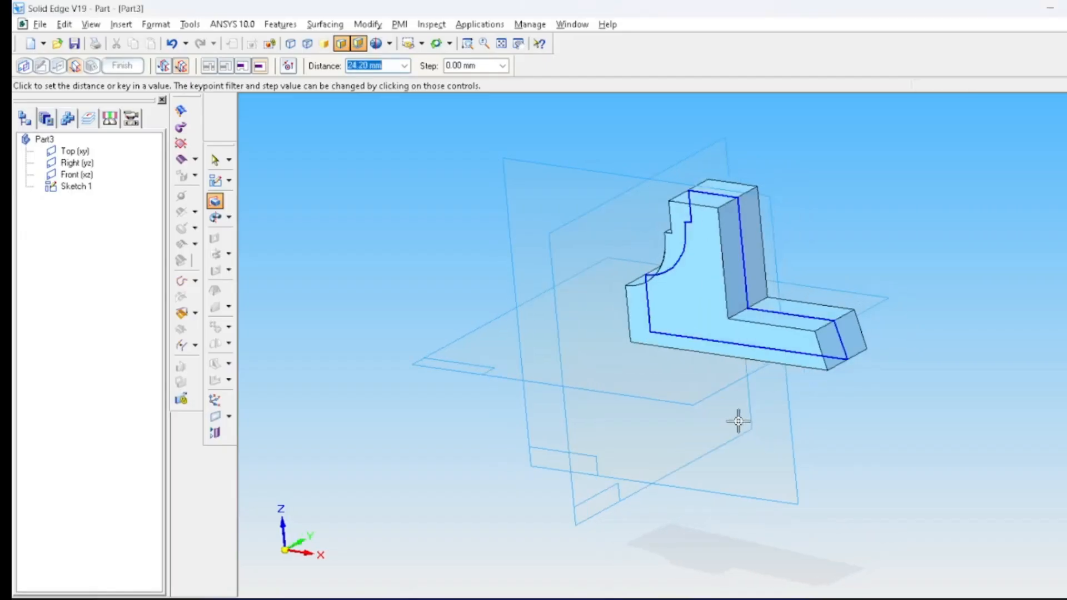
pyautogui.click(738, 421)
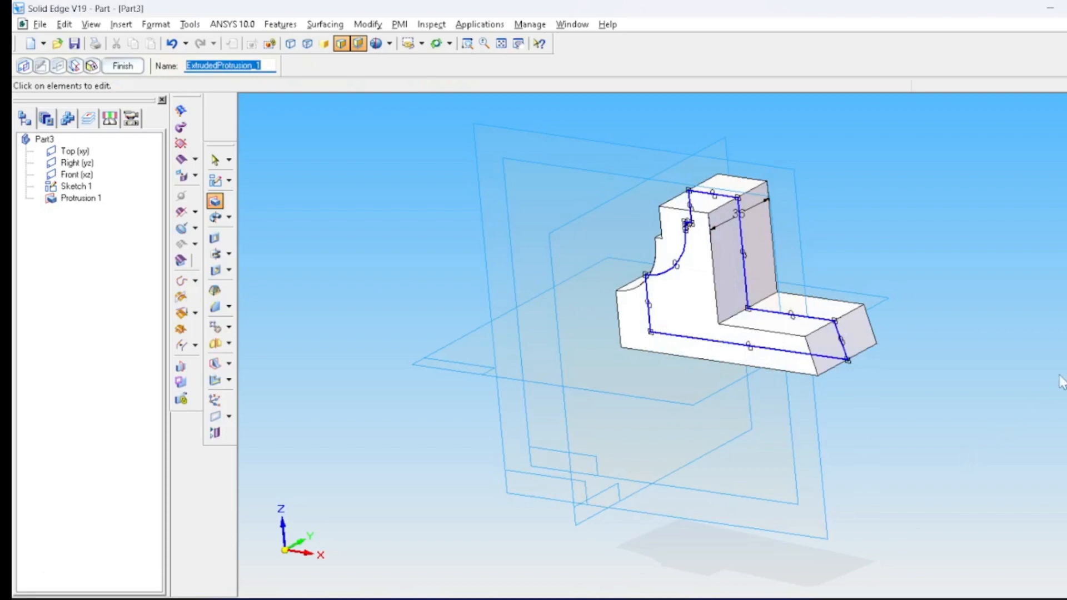
pyautogui.moveTo(1061, 376); pyautogui.dragTo(1006, 471, button='middle')
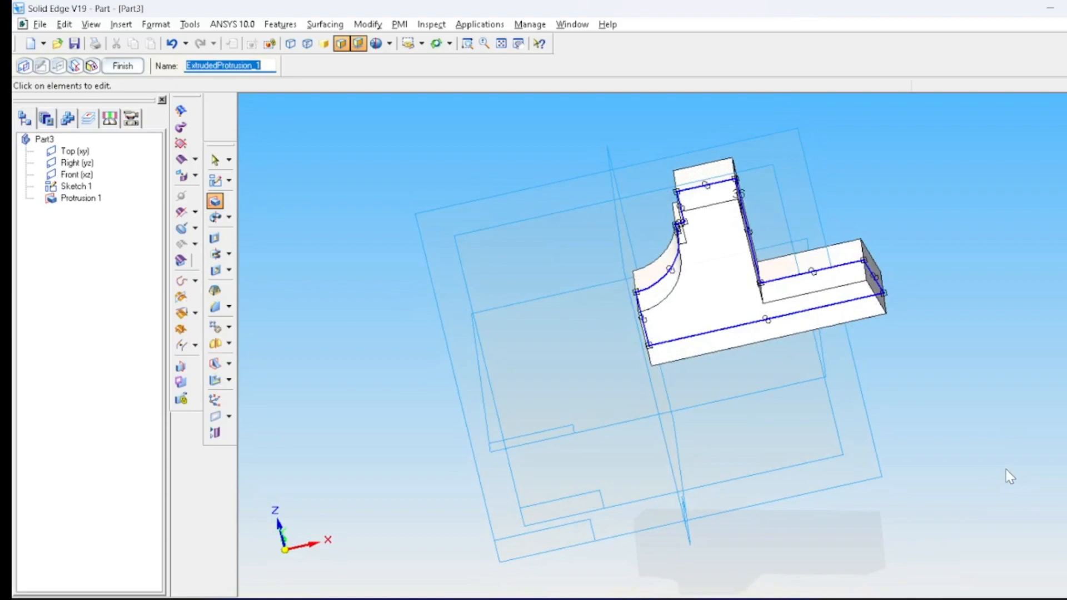
pyautogui.hotkey('alt', 'Tab')
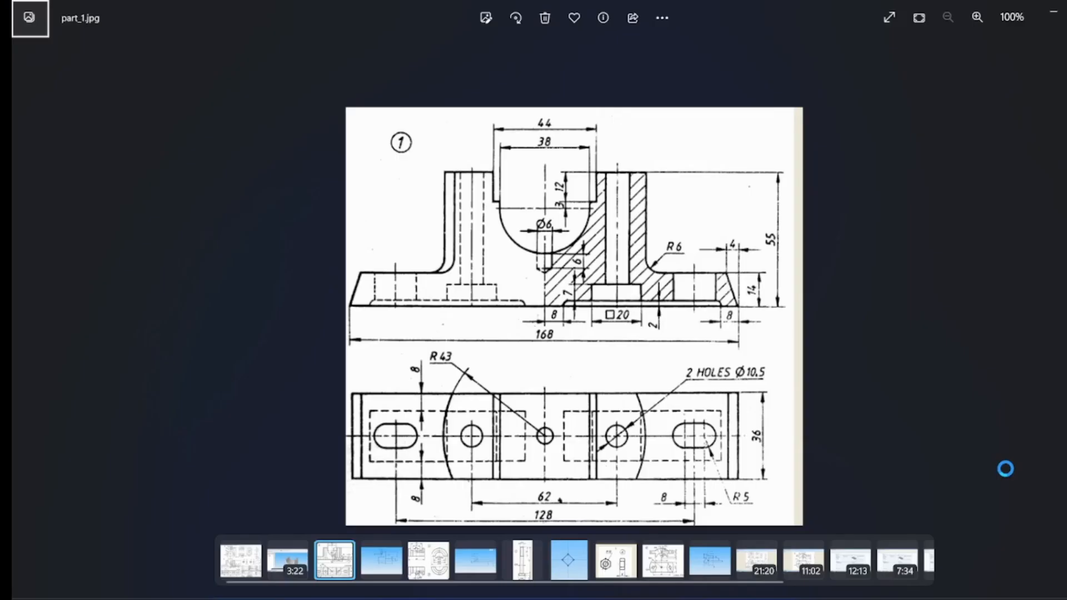
pyautogui.press('Left')
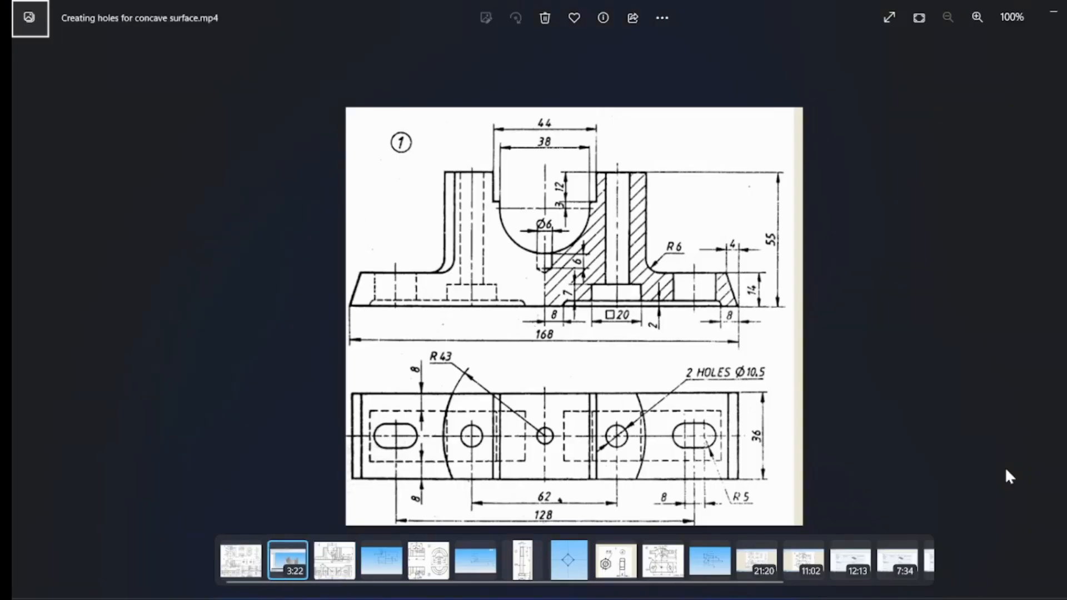
pyautogui.press('Right')
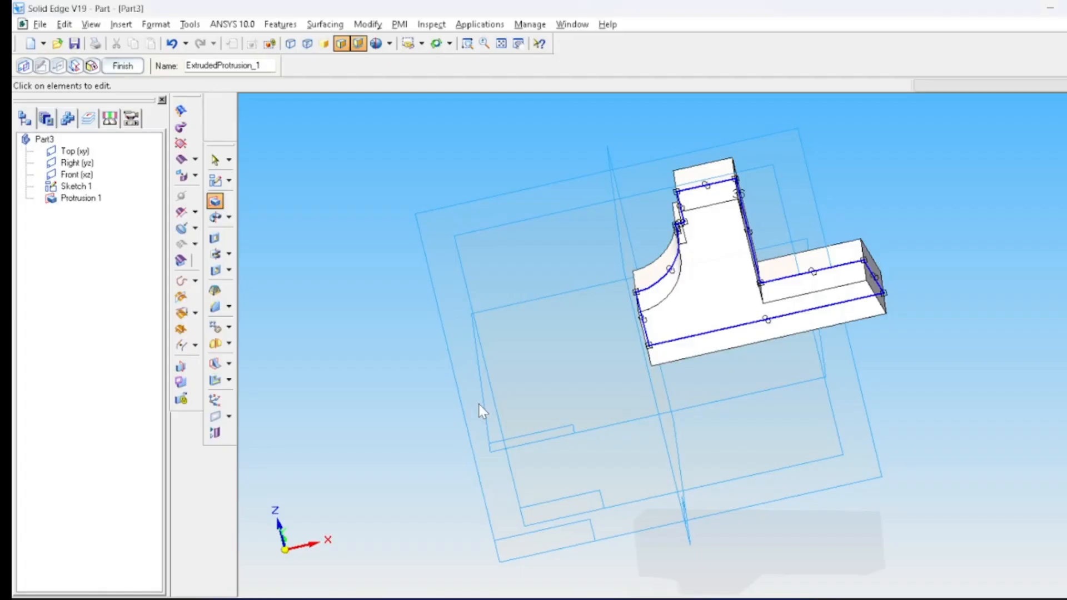
pyautogui.scroll(2, 481, 428)
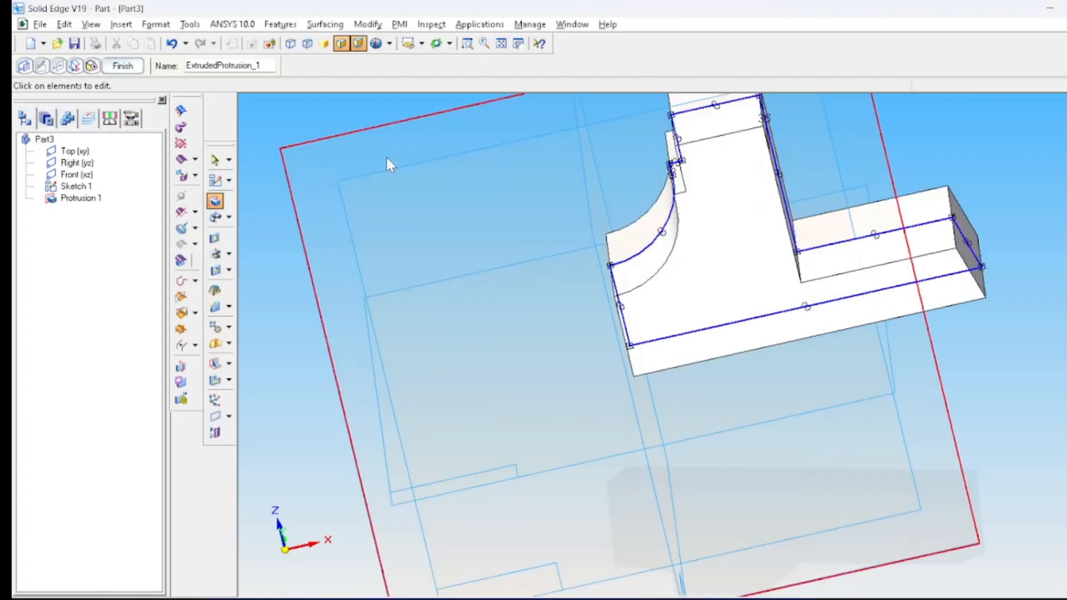
pyautogui.moveTo(387, 123); pyautogui.dragTo(362, 95, button='middle')
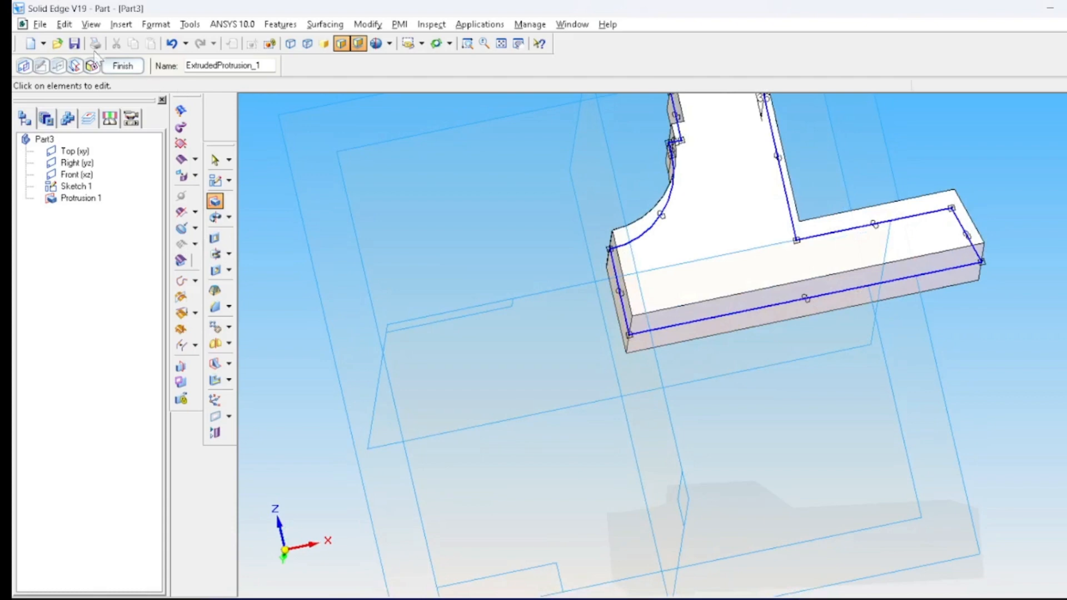
pyautogui.click(123, 66)
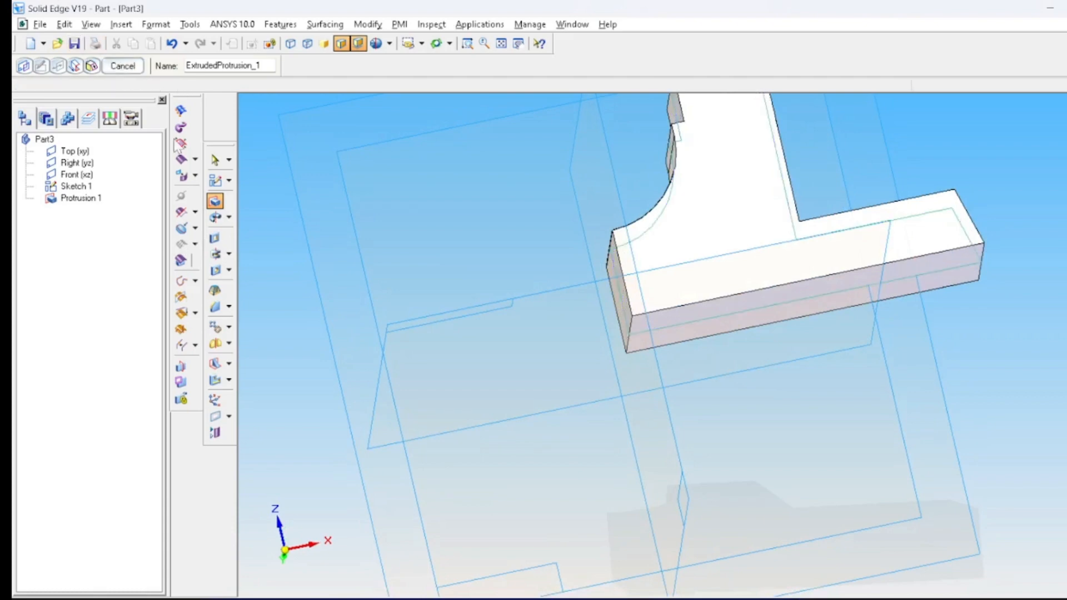
# Start a cutout with its profile on the body's flat bottom face and activate the Rectangle tool.
pyautogui.click(215, 238)
pyautogui.moveTo(489, 357); pyautogui.dragTo(493, 310, button='middle')
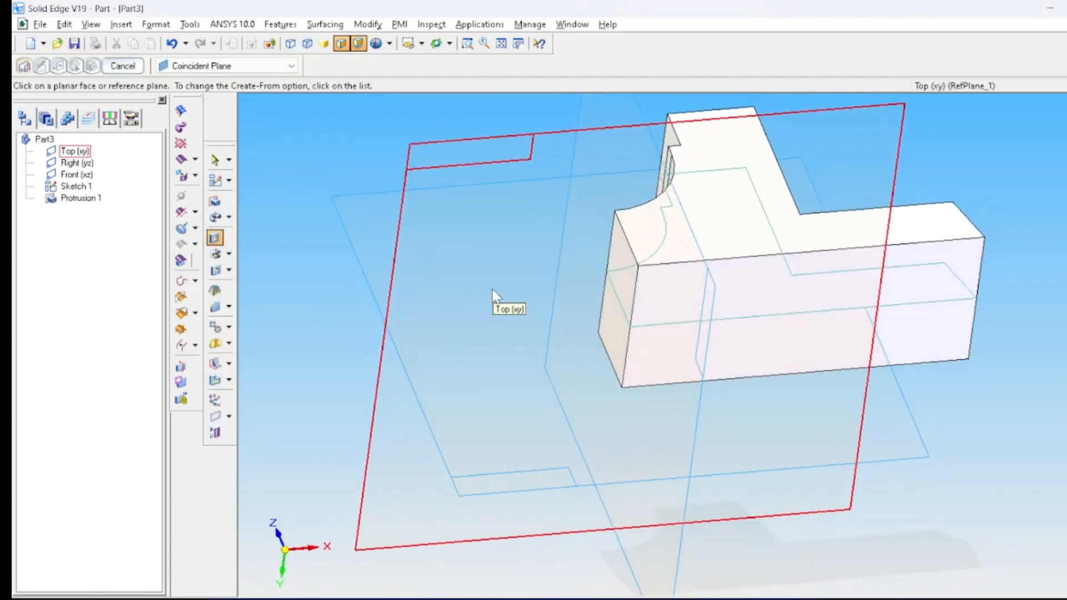
pyautogui.click(763, 308)
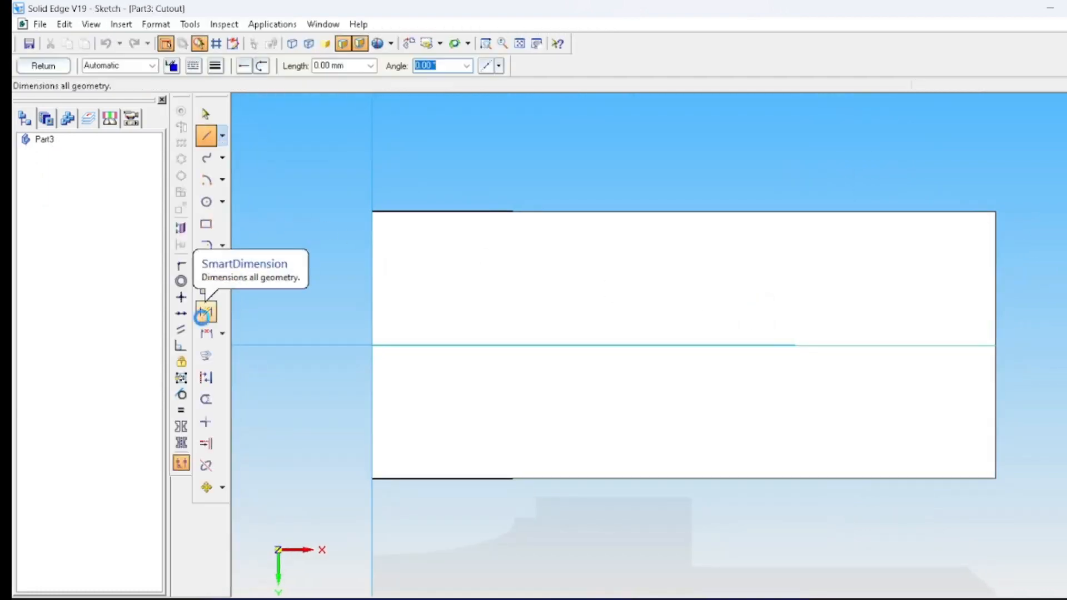
pyautogui.click(206, 226)
pyautogui.click(448, 281)
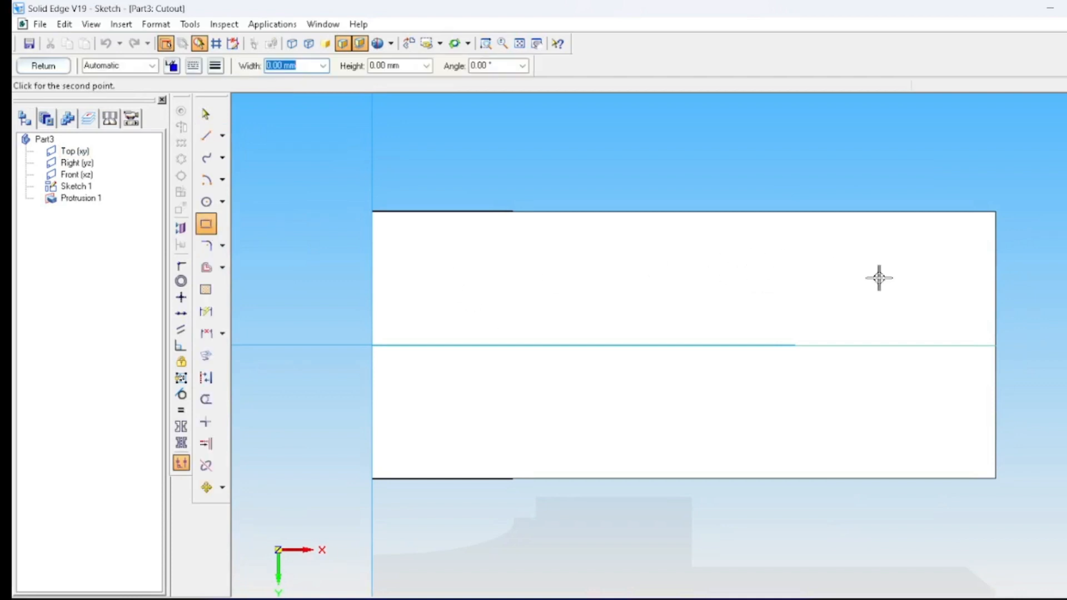
pyautogui.click(945, 275)
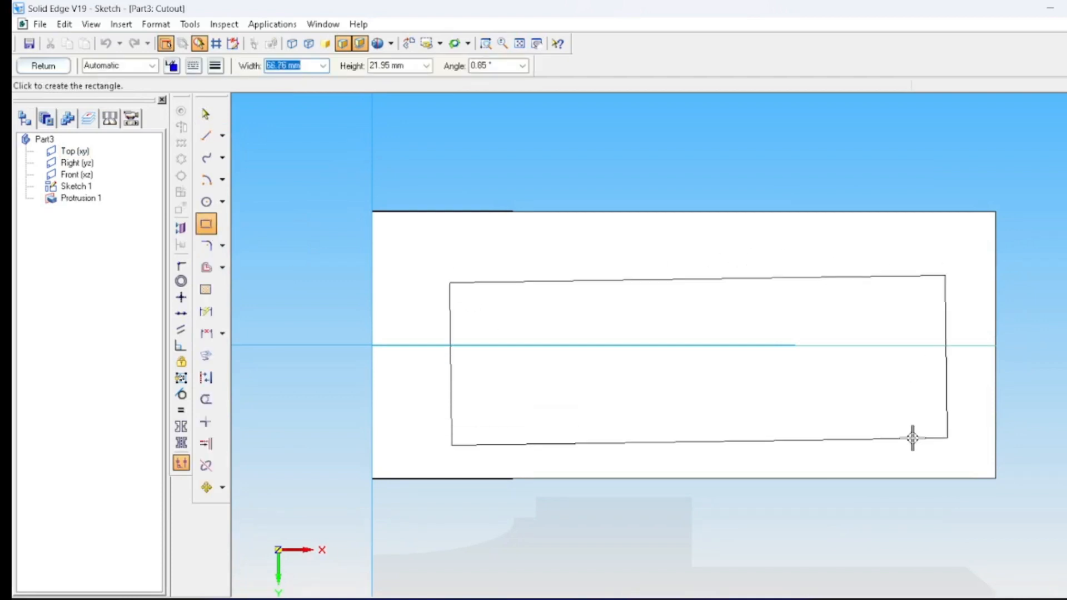
pyautogui.rightClick(878, 398)
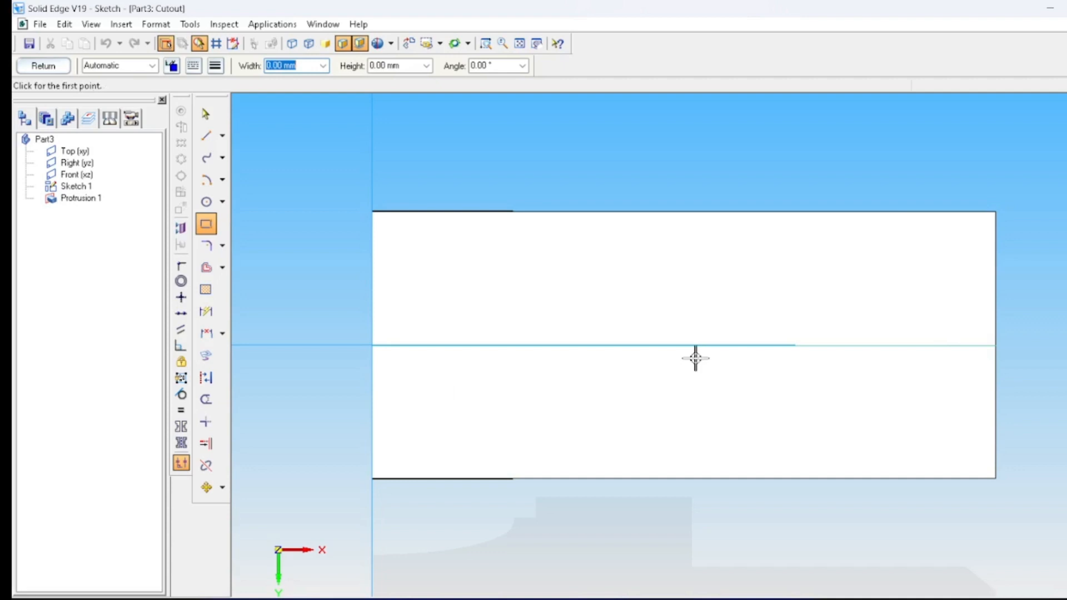
# Draw a rectangle about 71 mm wide inside the body's bottom face, spanning the lengthwise centre line.
pyautogui.click(422, 288)
pyautogui.click(956, 284)
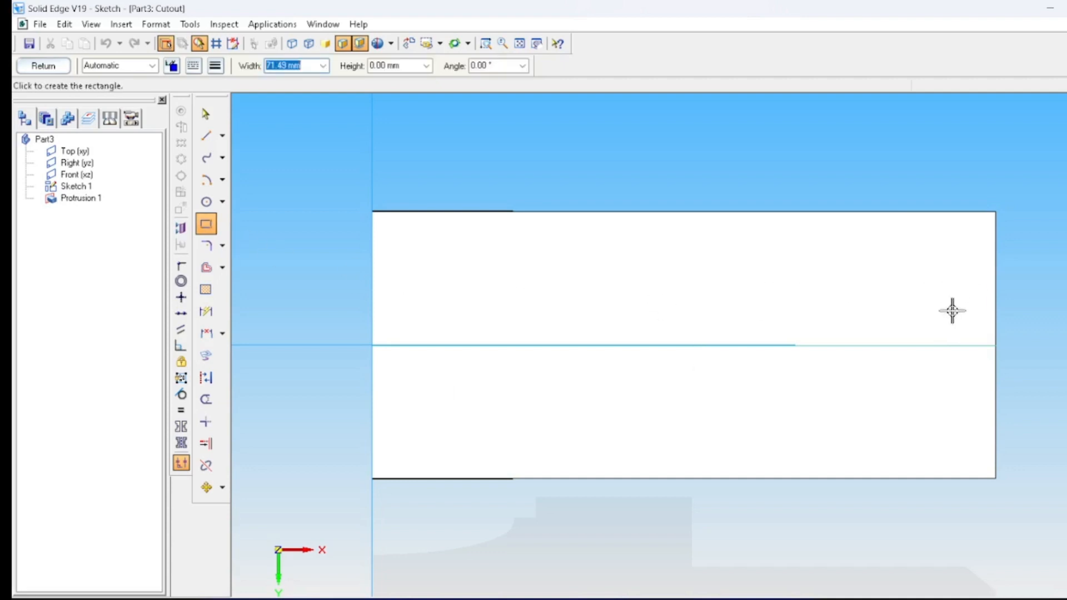
pyautogui.click(918, 430)
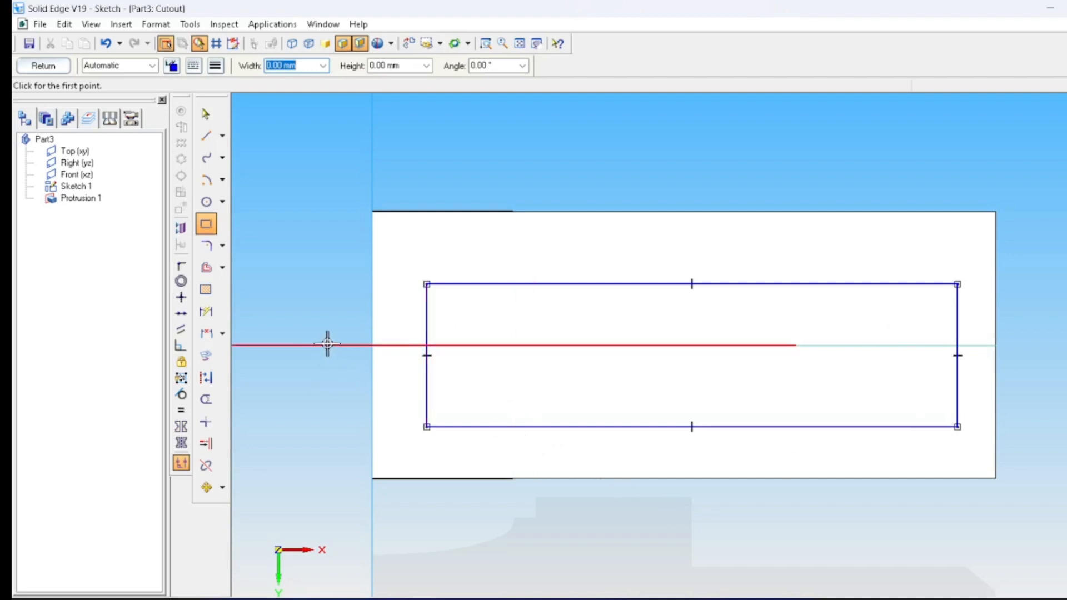
# Set the lengthwise centre line as symmetry axis and make the rectangle's two long sides symmetric about it.
pyautogui.click(181, 444)
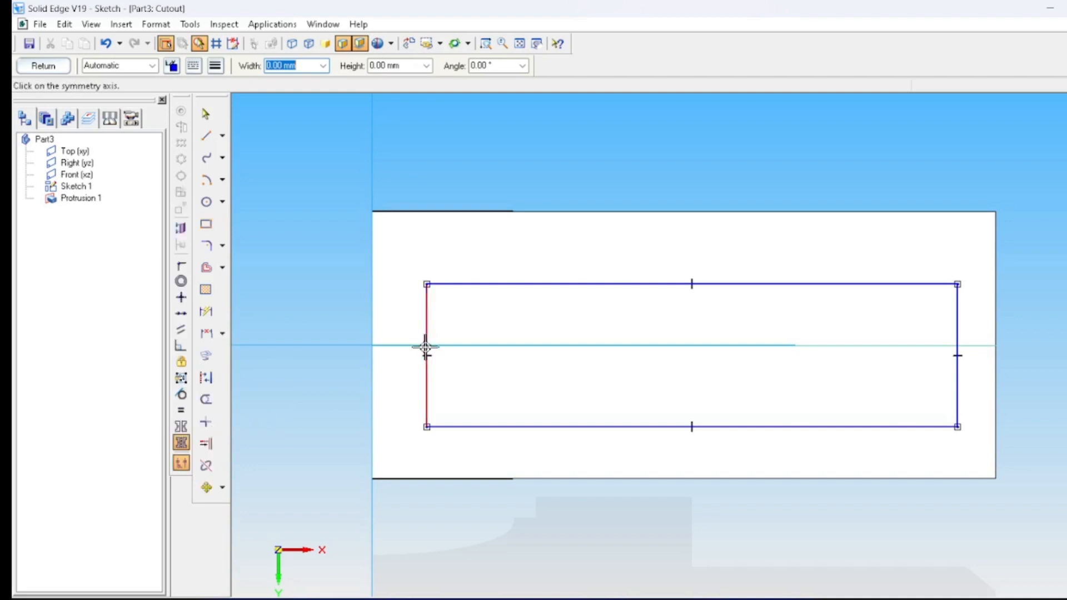
pyautogui.click(479, 346)
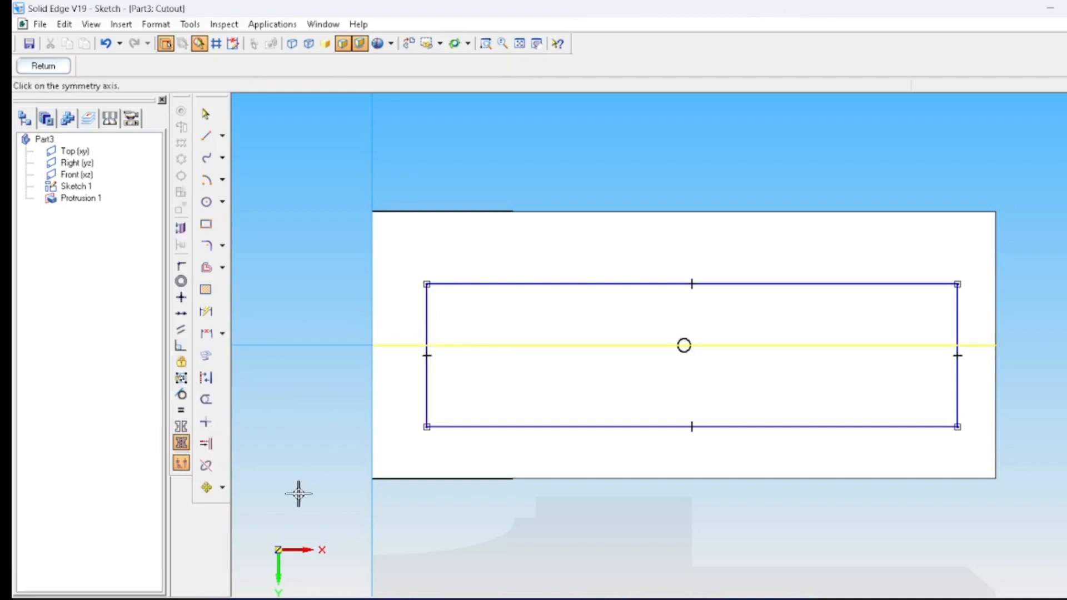
pyautogui.click(180, 429)
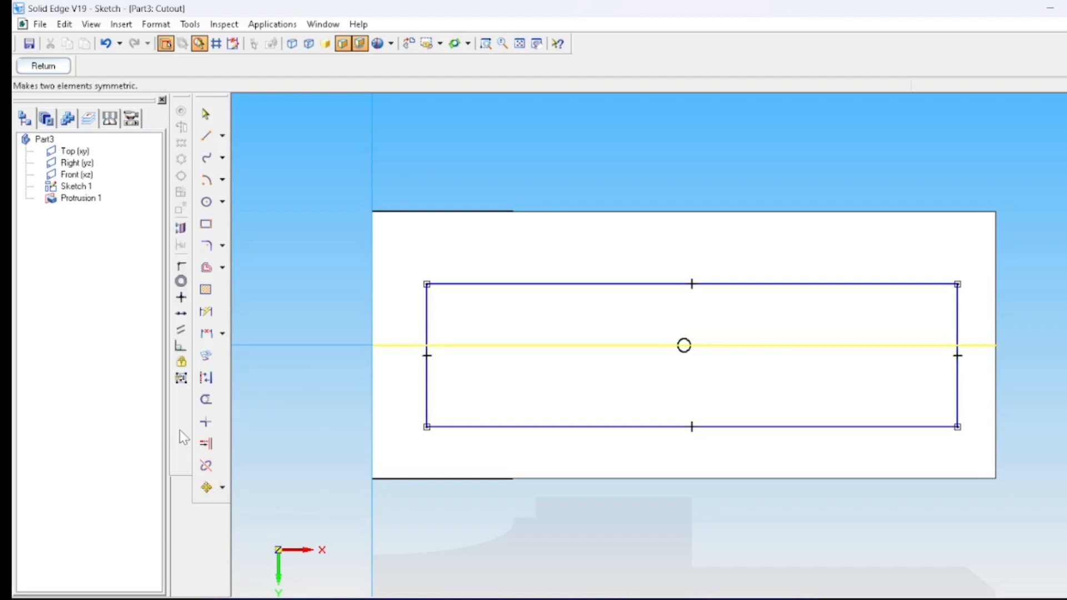
pyautogui.click(492, 427)
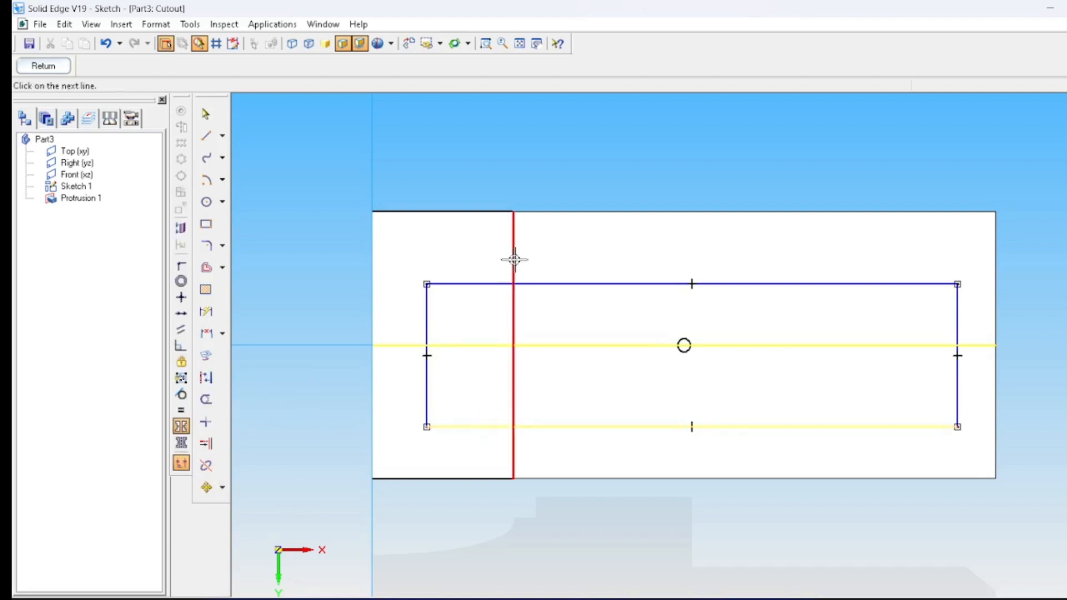
pyautogui.click(491, 284)
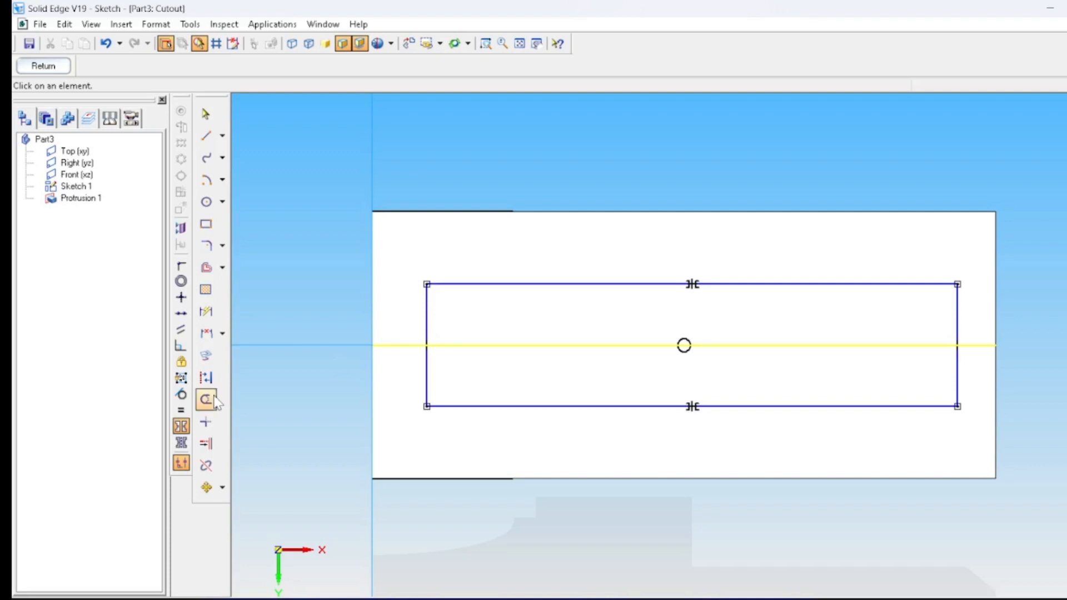
# Dimension the gap between the body's inner end edge and the rectangle's nearest short side, and set it to 8 mm.
pyautogui.click(205, 313)
pyautogui.click(371, 386)
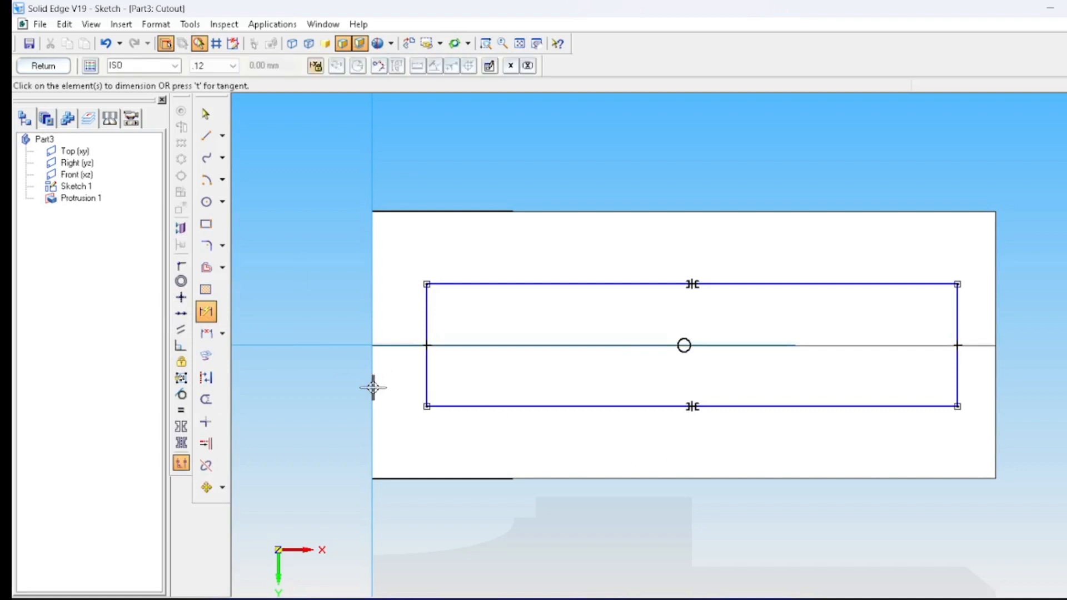
pyautogui.click(426, 386)
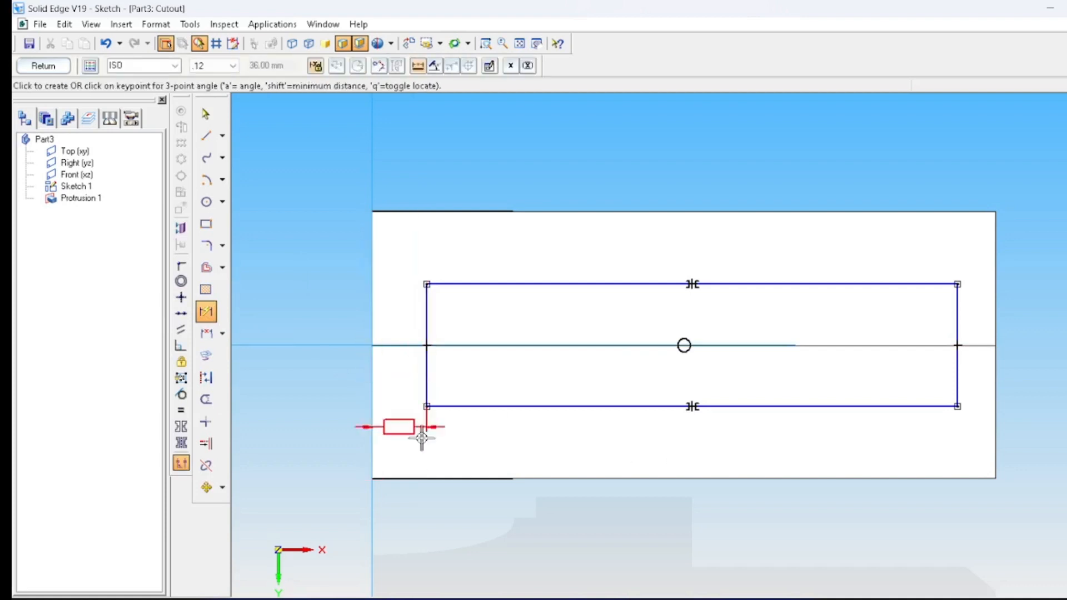
pyautogui.click(408, 550)
pyautogui.write('8')
pyautogui.press('Return')
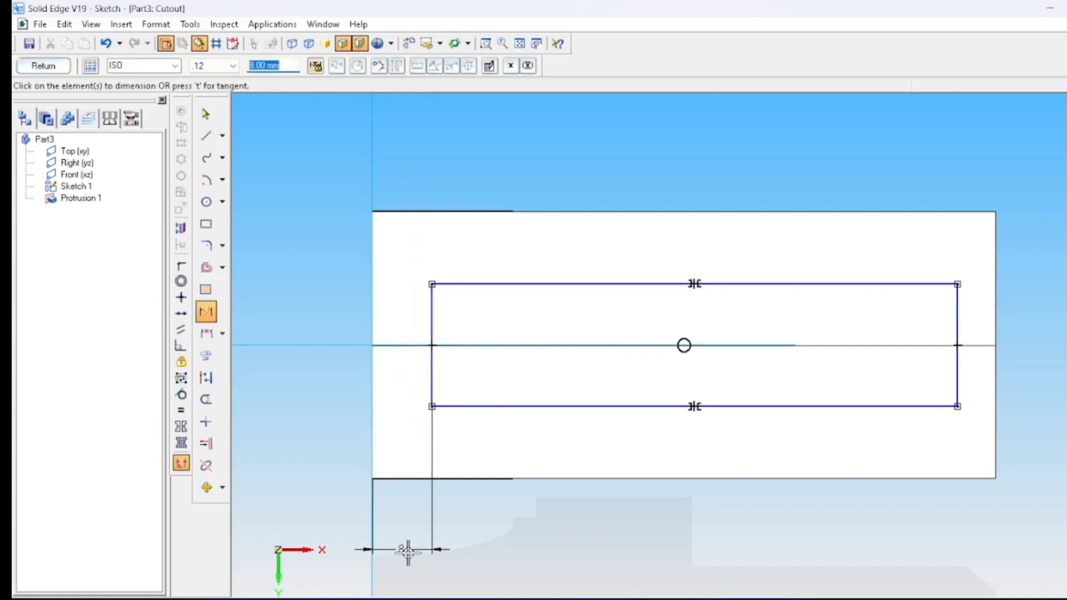
# Dimension the gap between the rectangle's upper long side and the body's upper edge, and set it to 8 mm.
pyautogui.click(789, 283)
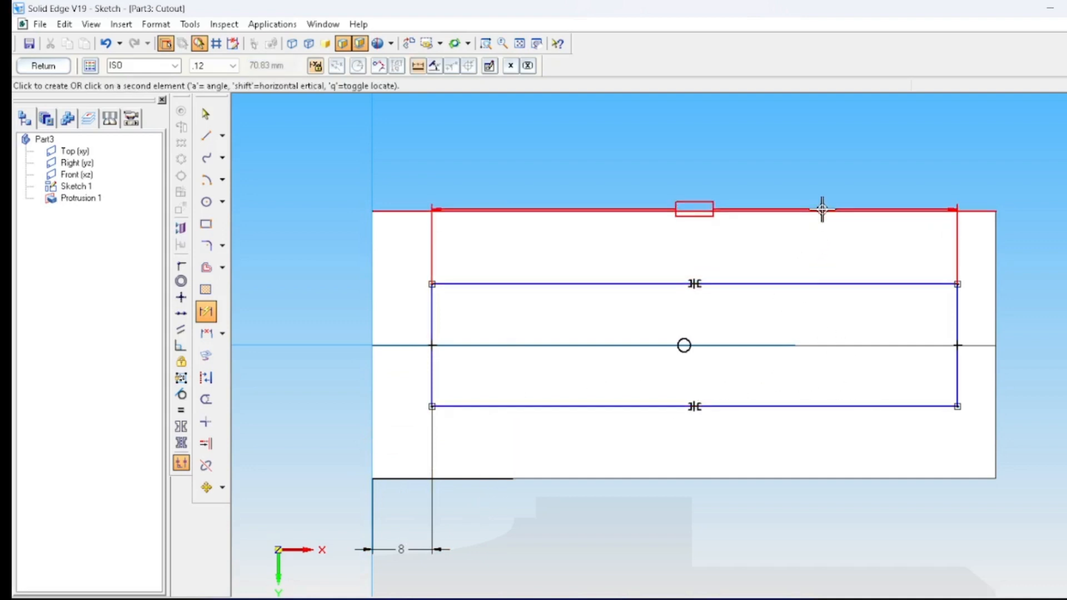
pyautogui.click(970, 211)
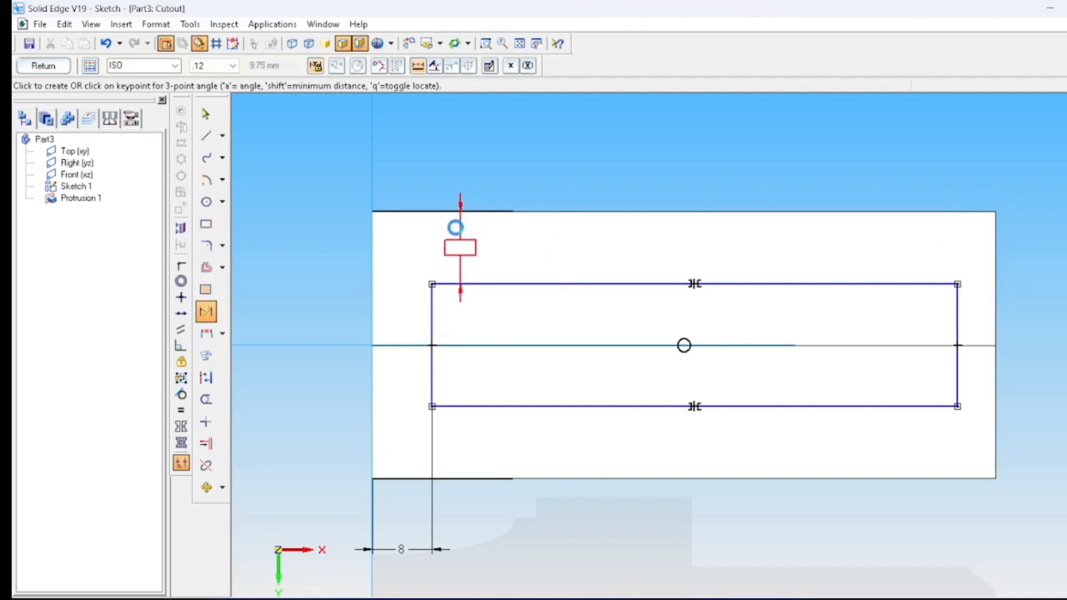
pyautogui.click(335, 221)
pyautogui.write('8')
pyautogui.press('Return')
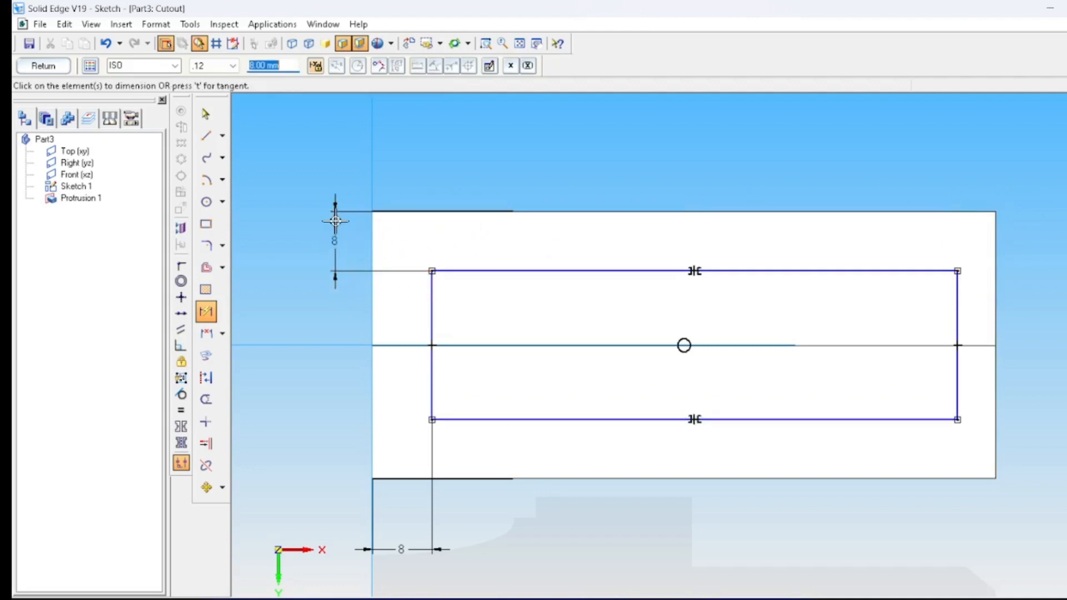
# Dimension the gap between the rectangle's lower long side and the body's lower edge, and leave the profile sketch.
pyautogui.click(505, 425)
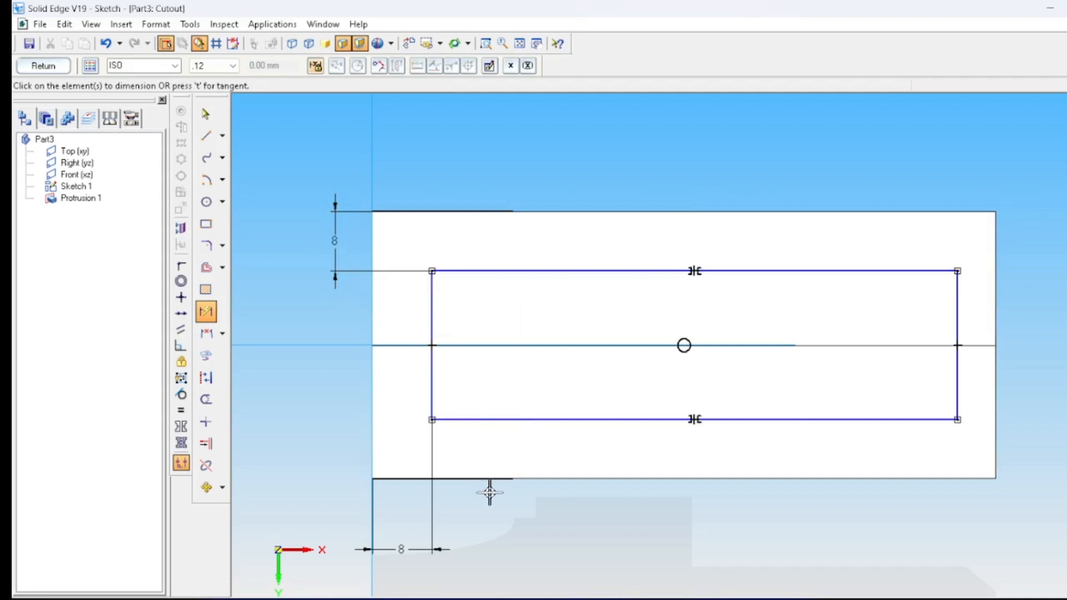
pyautogui.click(508, 422)
pyautogui.rightClick(526, 453)
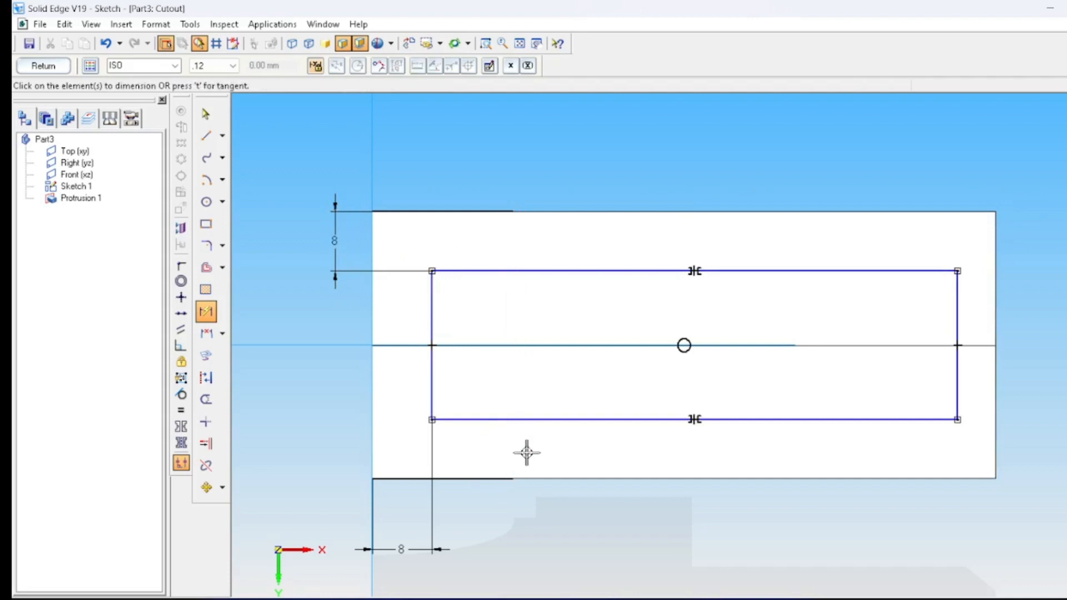
pyautogui.click(505, 478)
pyautogui.click(523, 421)
pyautogui.click(354, 430)
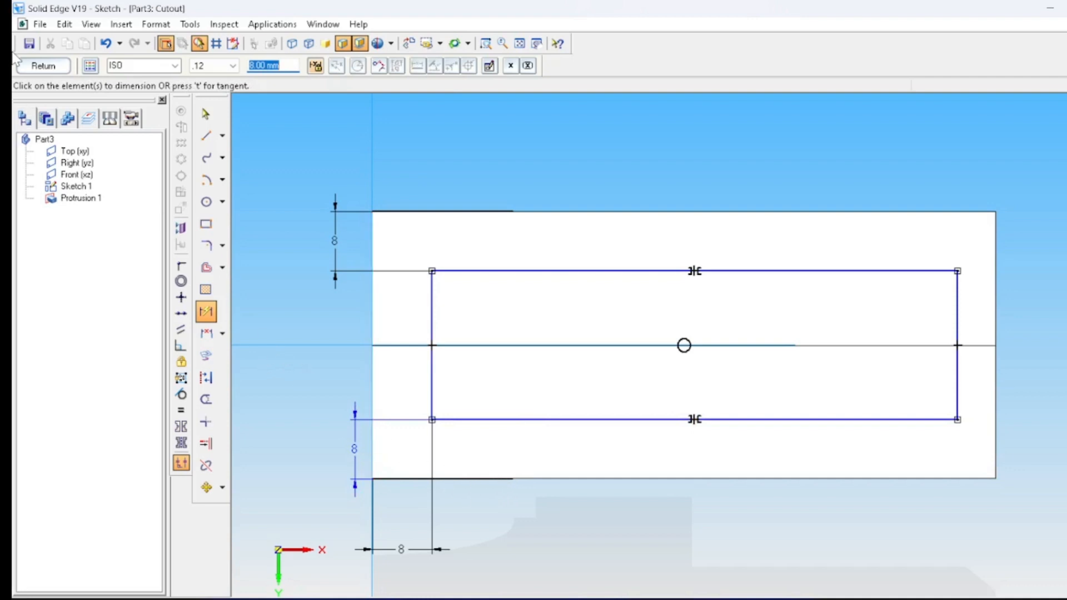
pyautogui.click(29, 69)
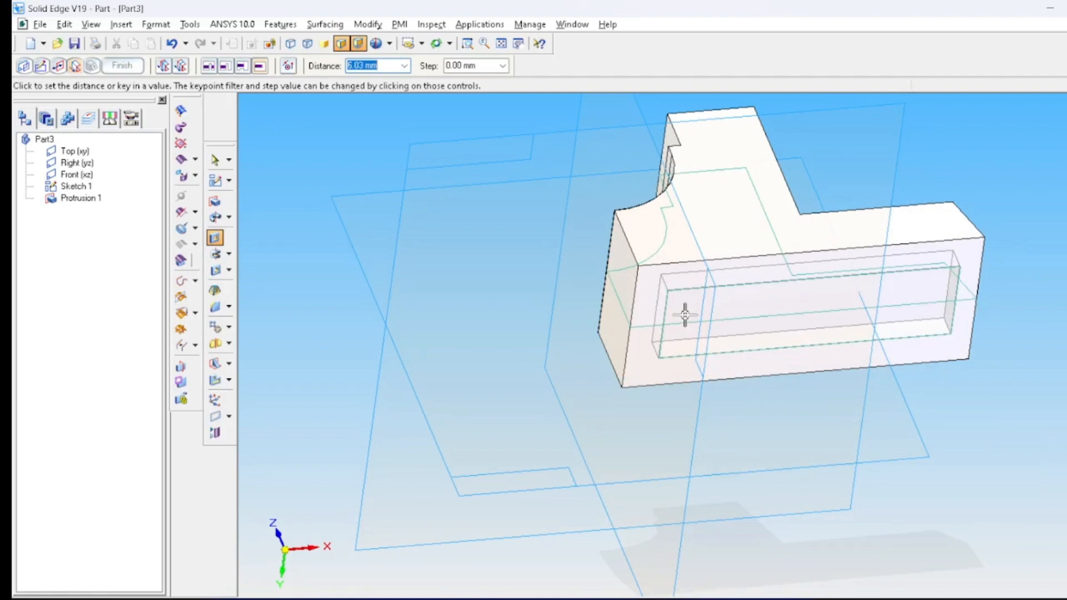
# Cut the rectangular profile 2 mm deep into the body's base and consult the part 1 drawing.
pyautogui.write('2')
pyautogui.press('Return')
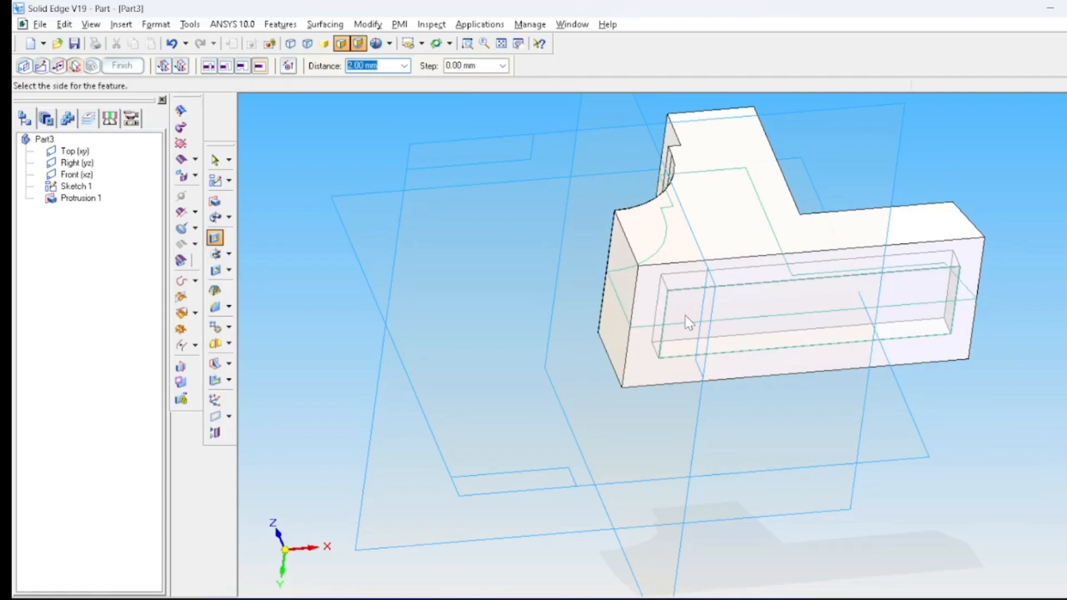
pyautogui.click(688, 322)
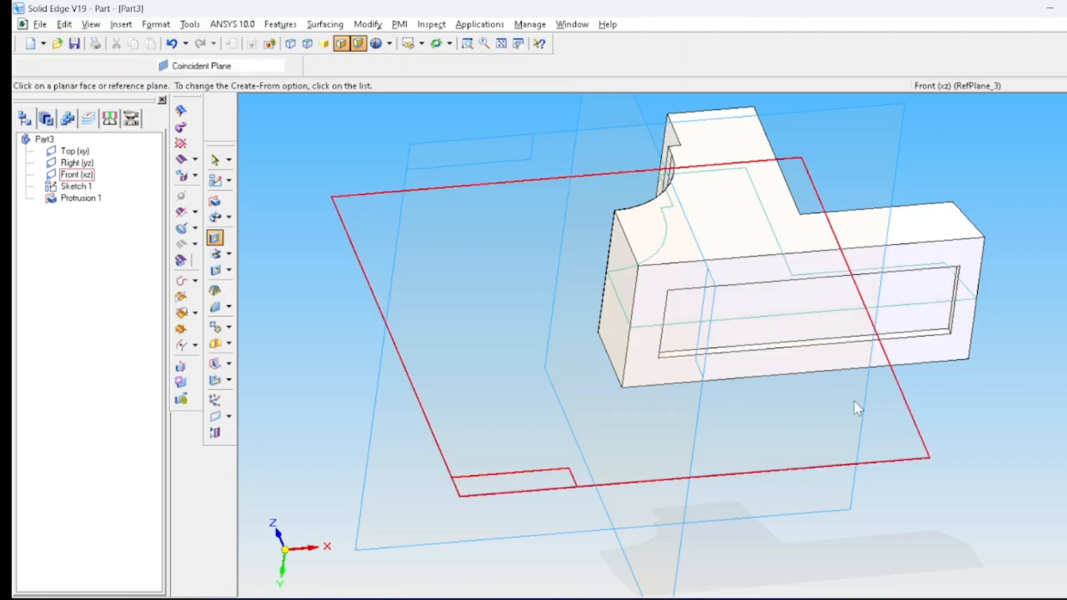
pyautogui.moveTo(854, 401); pyautogui.dragTo(856, 355, button='middle')
pyautogui.hotkey('alt', 'Tab')
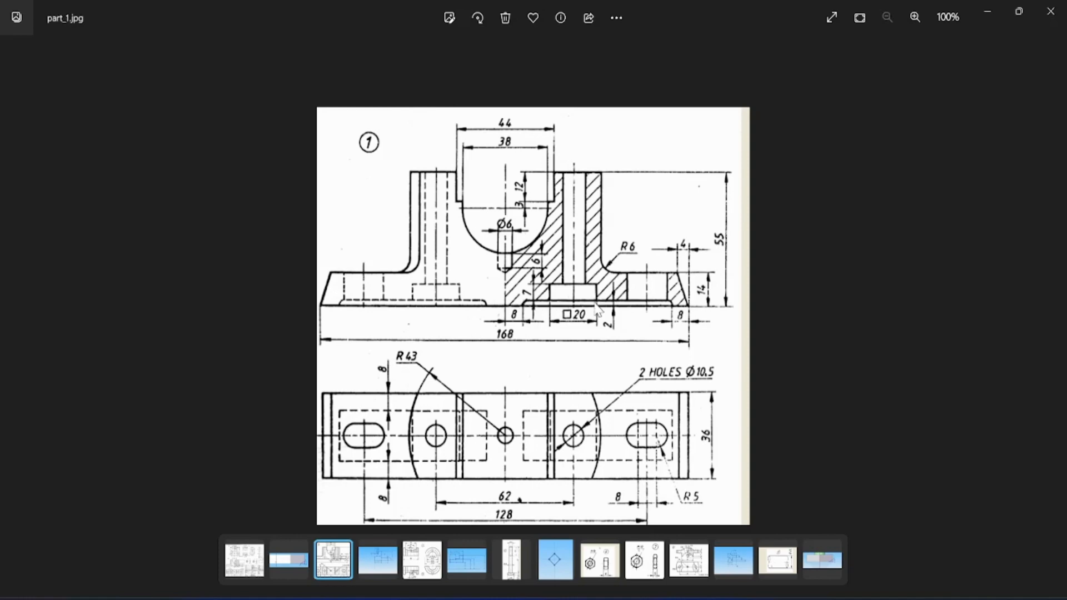
pyautogui.press('Left')
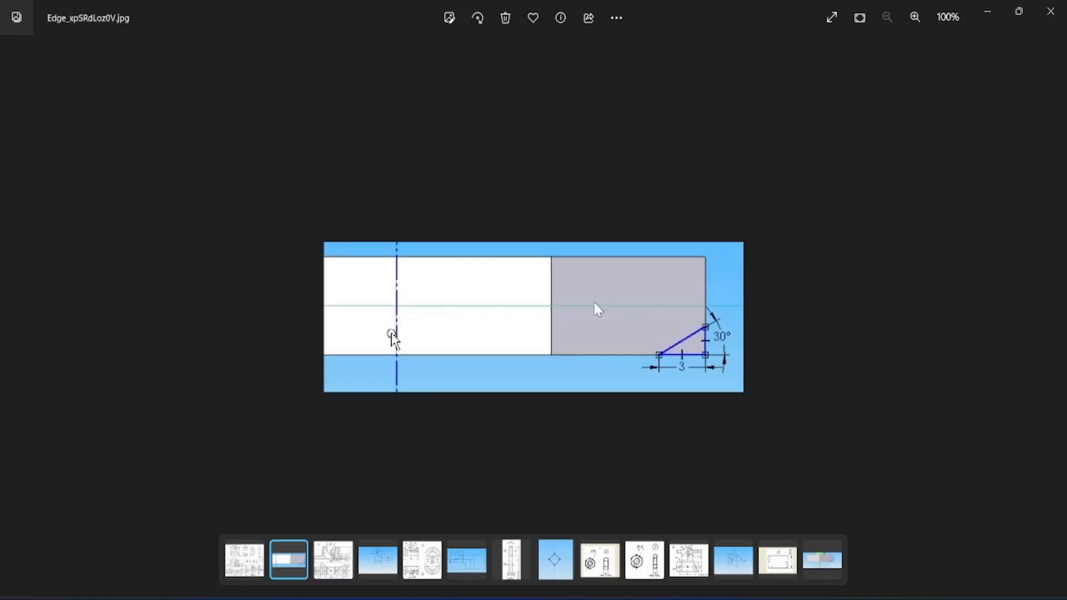
pyautogui.press('Left')
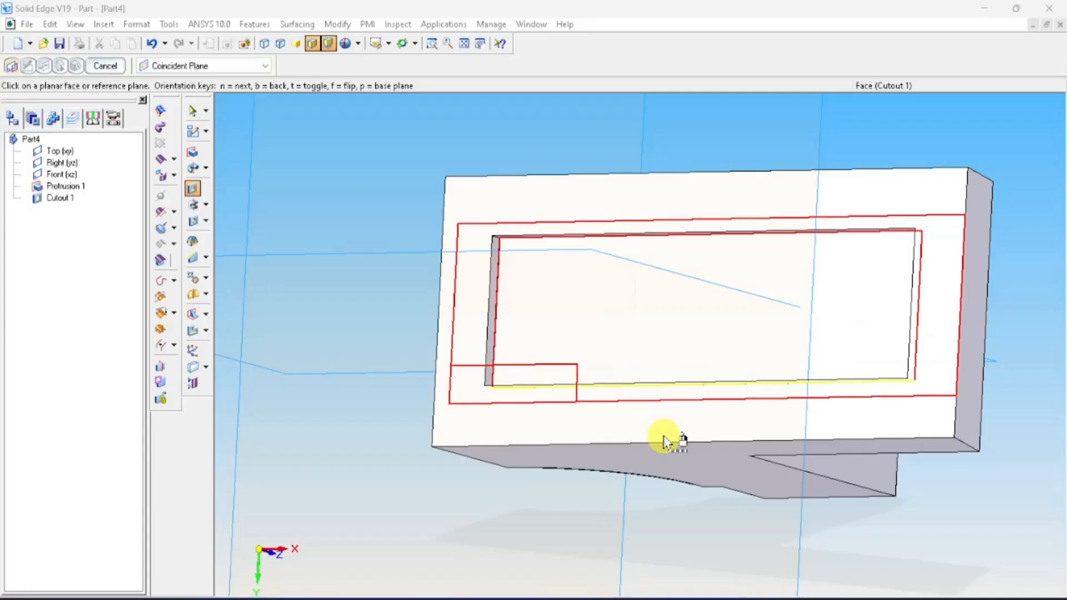
# Round the four edges around the recess floor with a 1 mm radius and finish the round.
pyautogui.scroll(3, 663, 436)
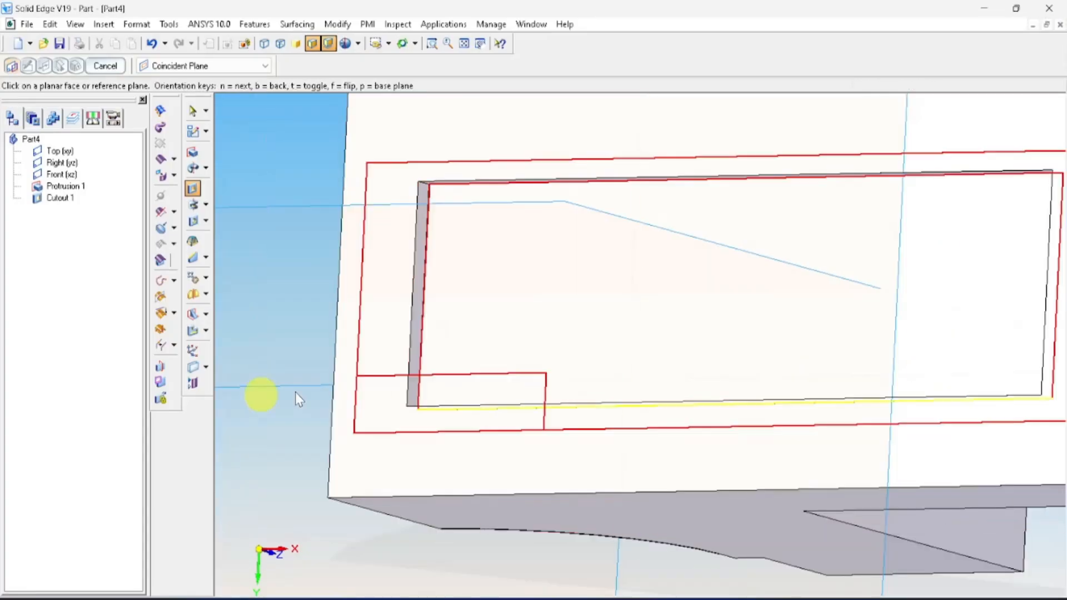
pyautogui.click(206, 257)
pyautogui.click(244, 259)
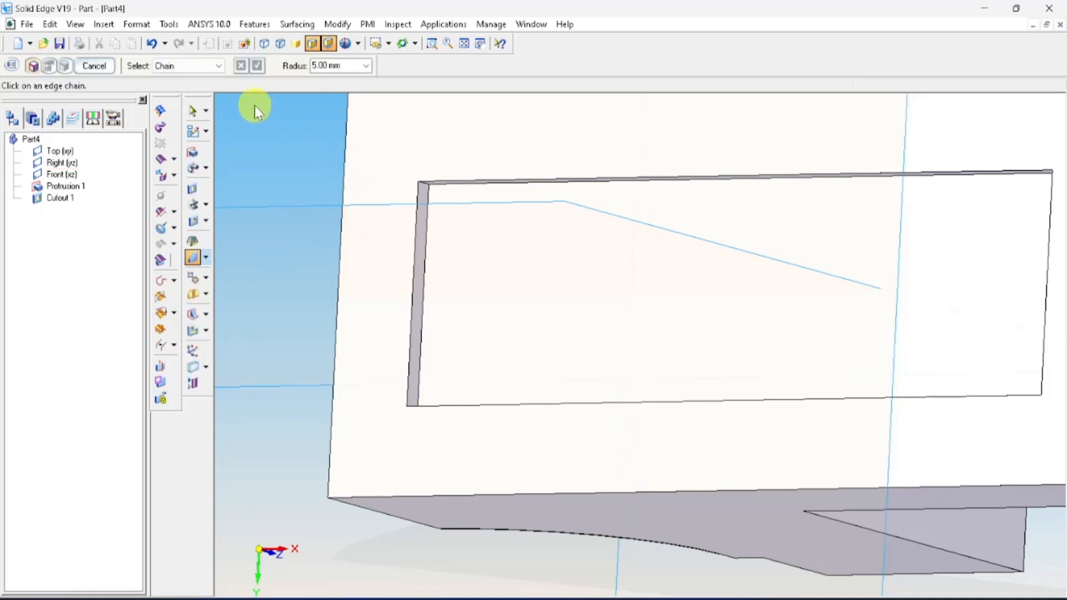
pyautogui.click(340, 65)
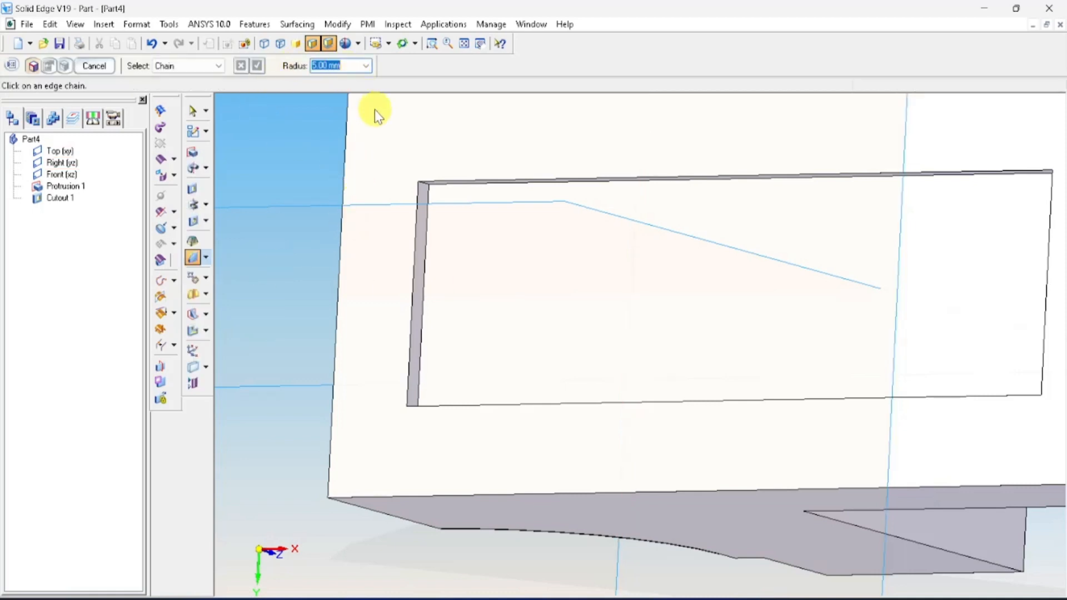
pyautogui.write('1')
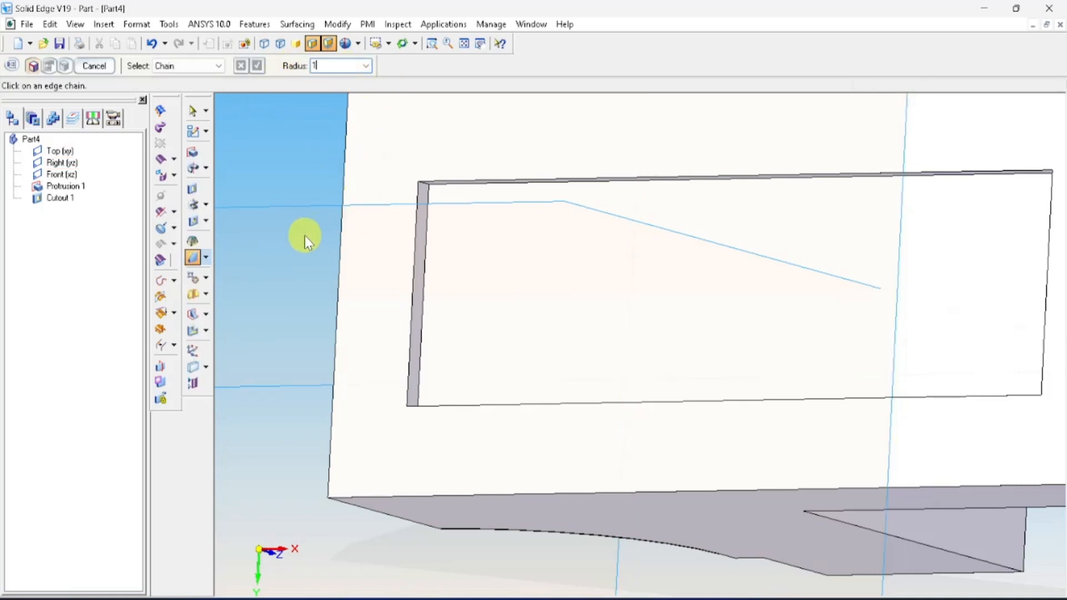
pyautogui.click(426, 224)
pyautogui.moveTo(526, 243); pyautogui.dragTo(638, 352, button='middle')
pyautogui.click(549, 238)
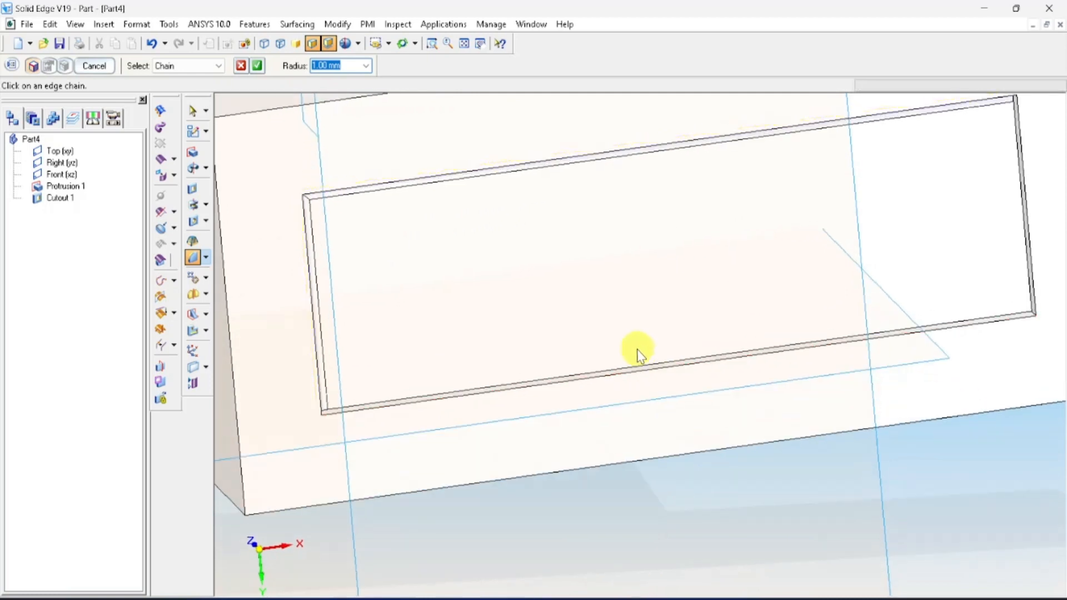
pyautogui.click(639, 362)
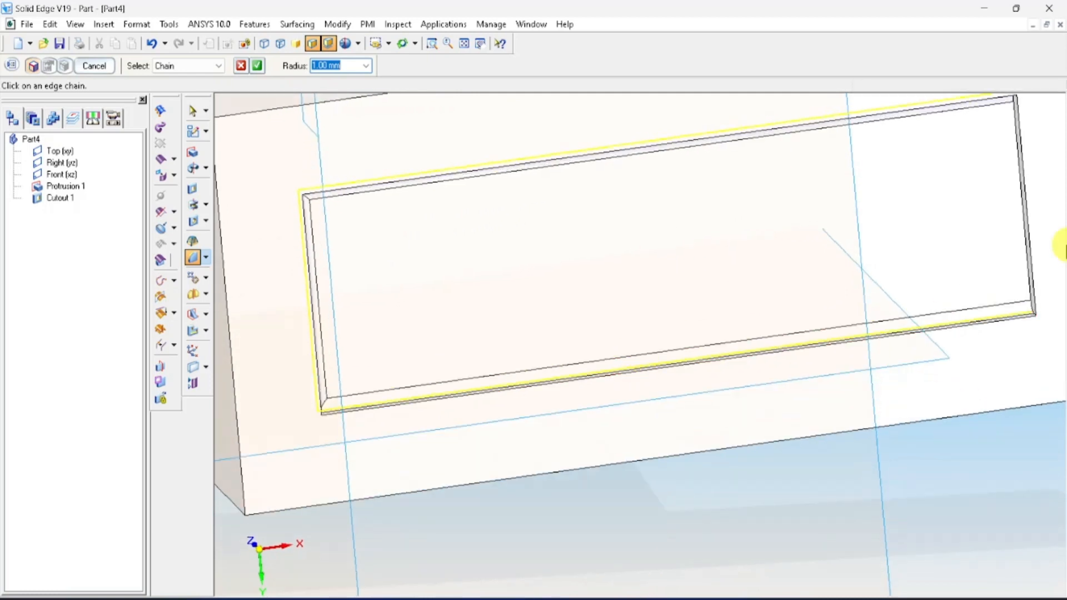
pyautogui.click(1025, 241)
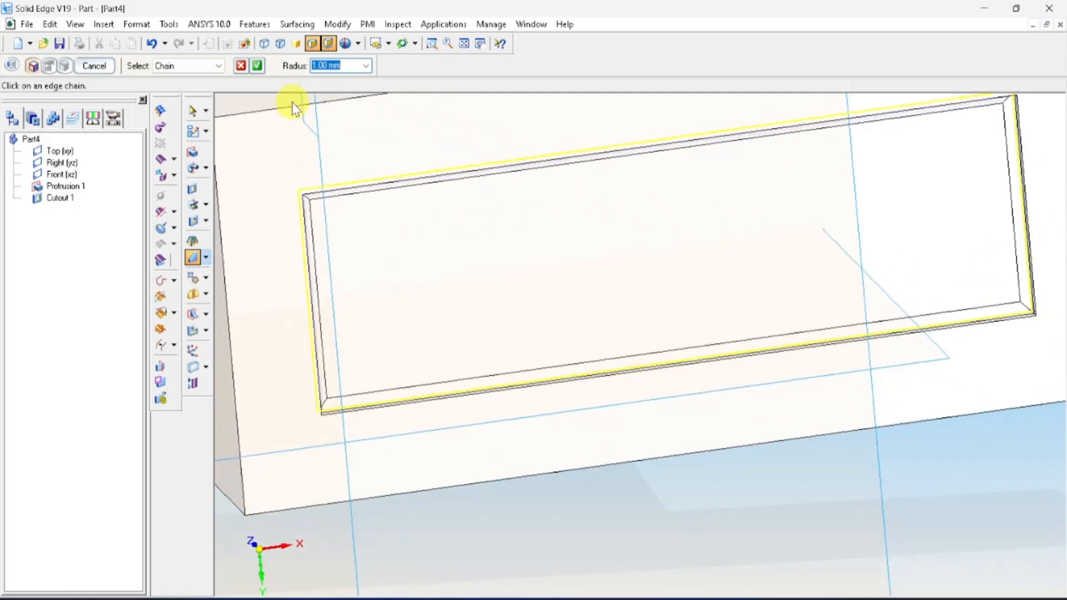
pyautogui.rightClick(442, 78)
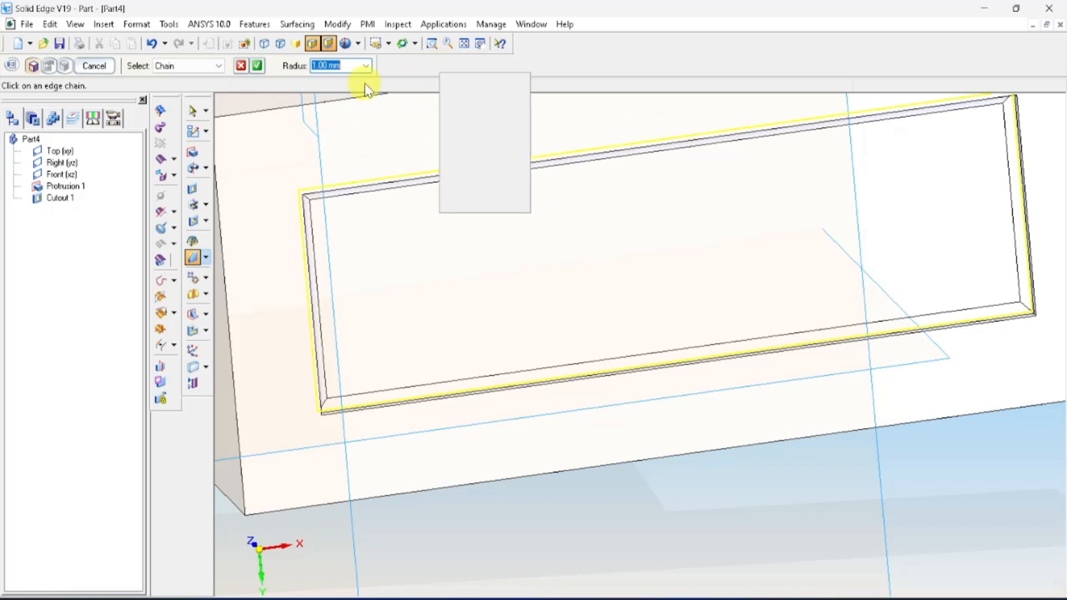
pyautogui.click(257, 66)
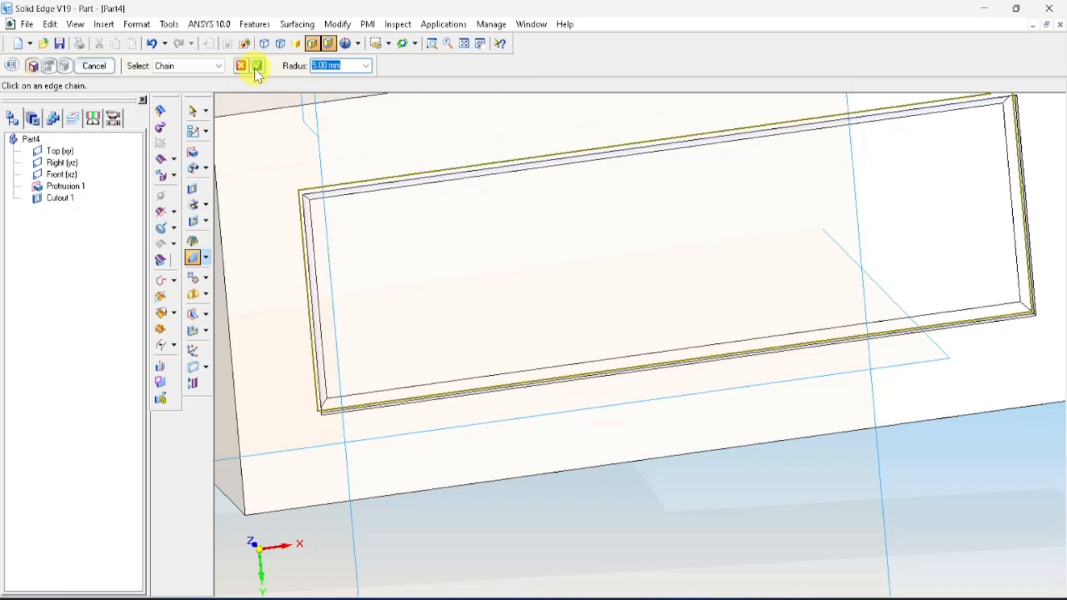
pyautogui.click(95, 67)
pyautogui.click(104, 67)
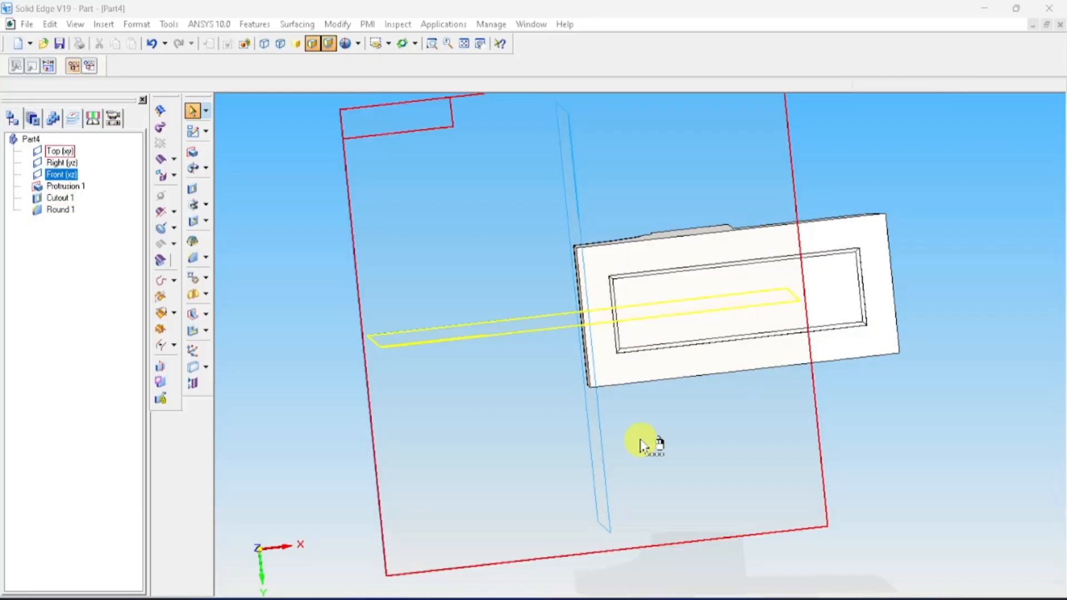
# Start a new cutout with its profile sketch on the floor face of the base recess.
pyautogui.click(191, 191)
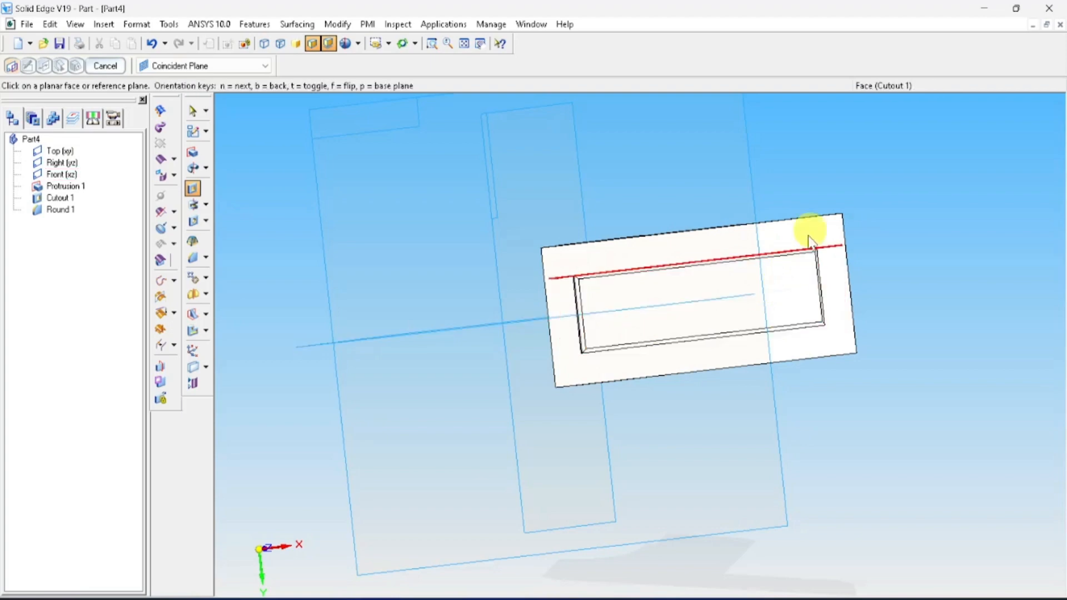
pyautogui.moveTo(824, 189); pyautogui.dragTo(835, 153, button='middle')
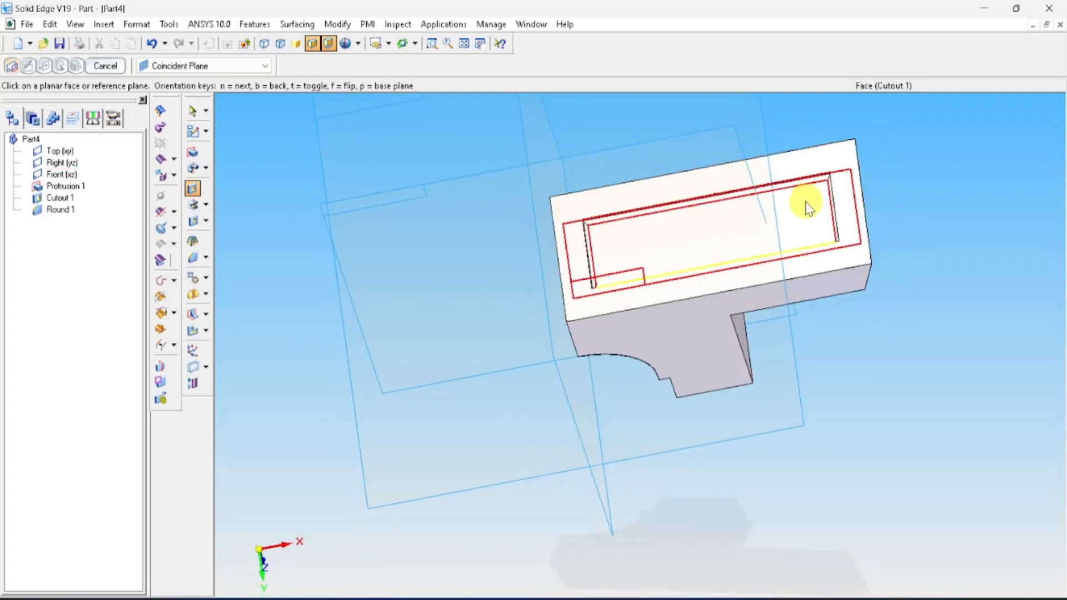
pyautogui.click(809, 208)
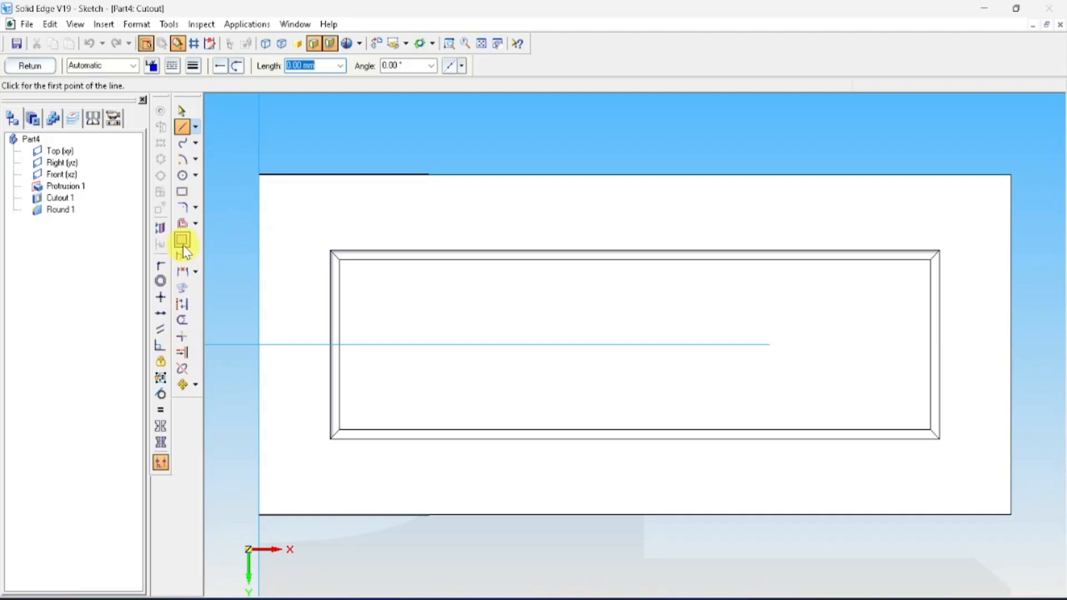
# Sketch a rectangle about 15 mm wide near the recess's right end, spanning the horizontal centre axis.
pyautogui.click(185, 196)
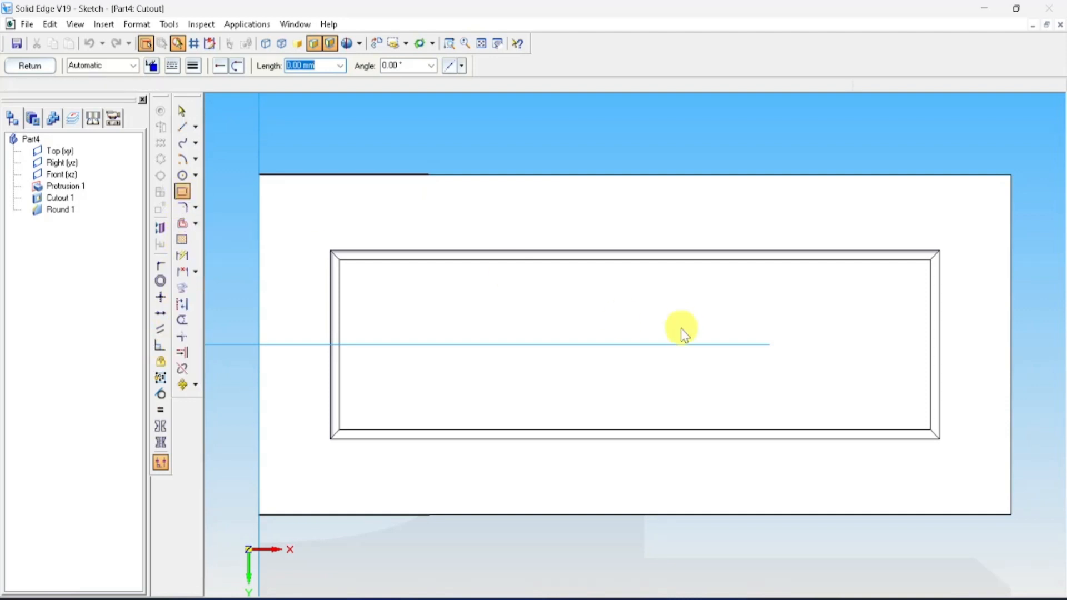
pyautogui.click(736, 310)
pyautogui.click(872, 308)
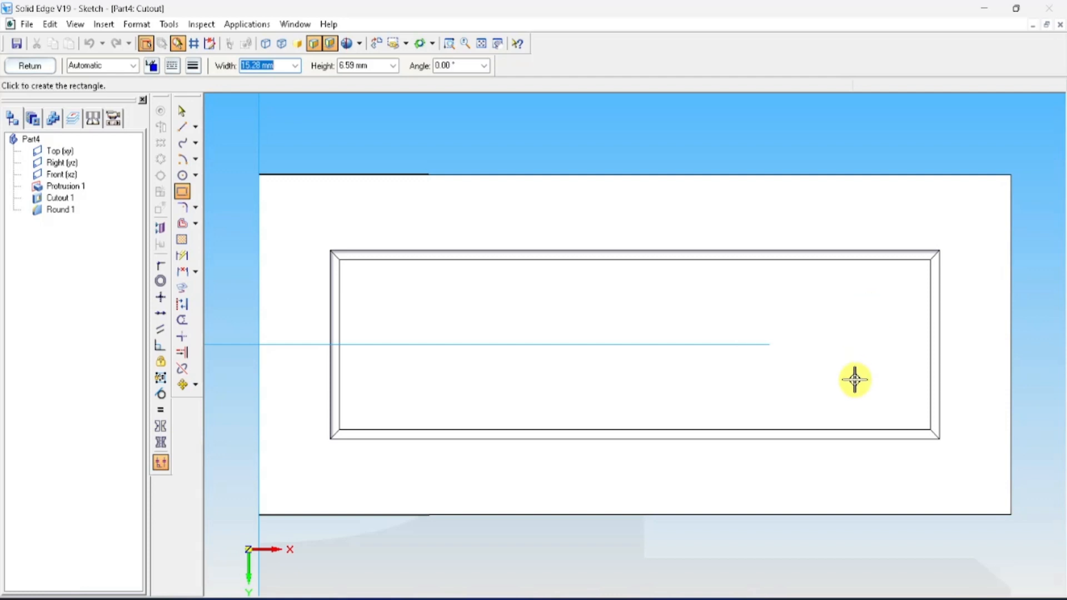
pyautogui.click(847, 395)
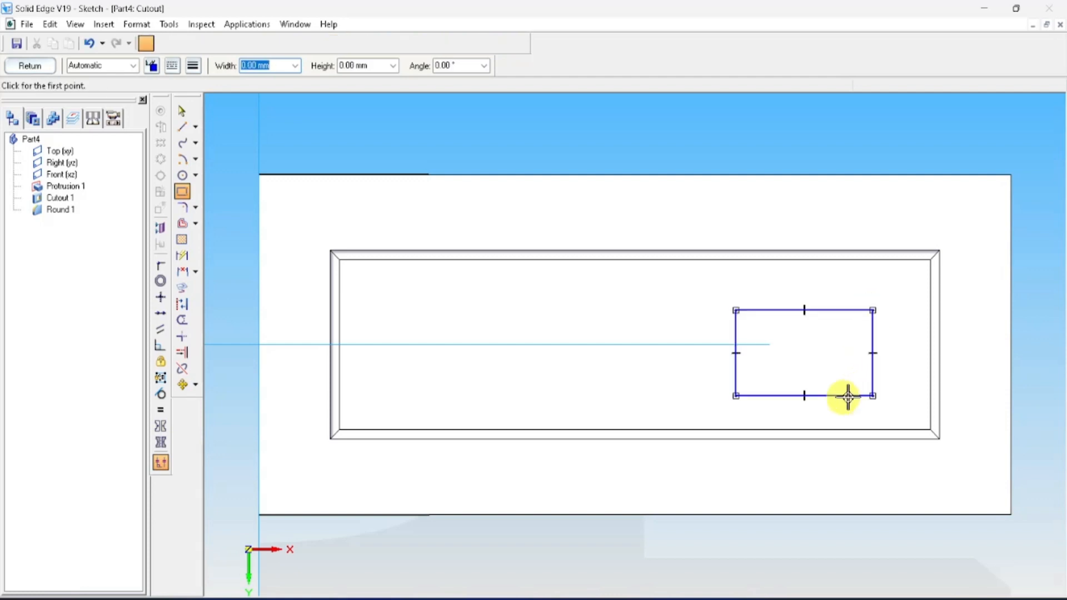
# Set the horizontal centre line as the symmetry axis and make the rectangle's upper and lower sides symmetric about it.
pyautogui.click(161, 442)
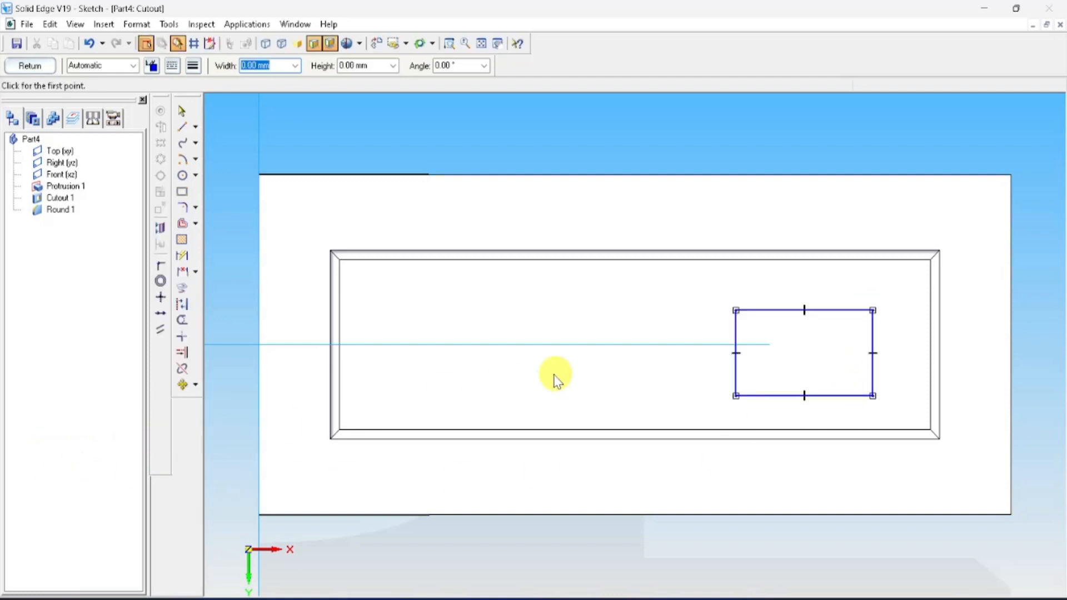
pyautogui.click(572, 345)
pyautogui.click(162, 428)
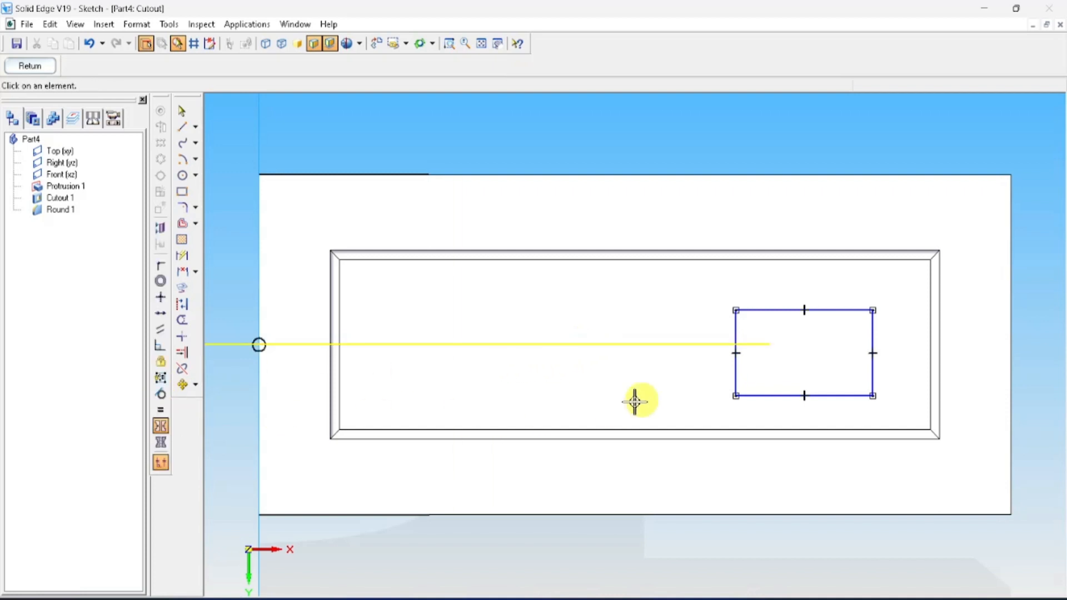
pyautogui.click(765, 310)
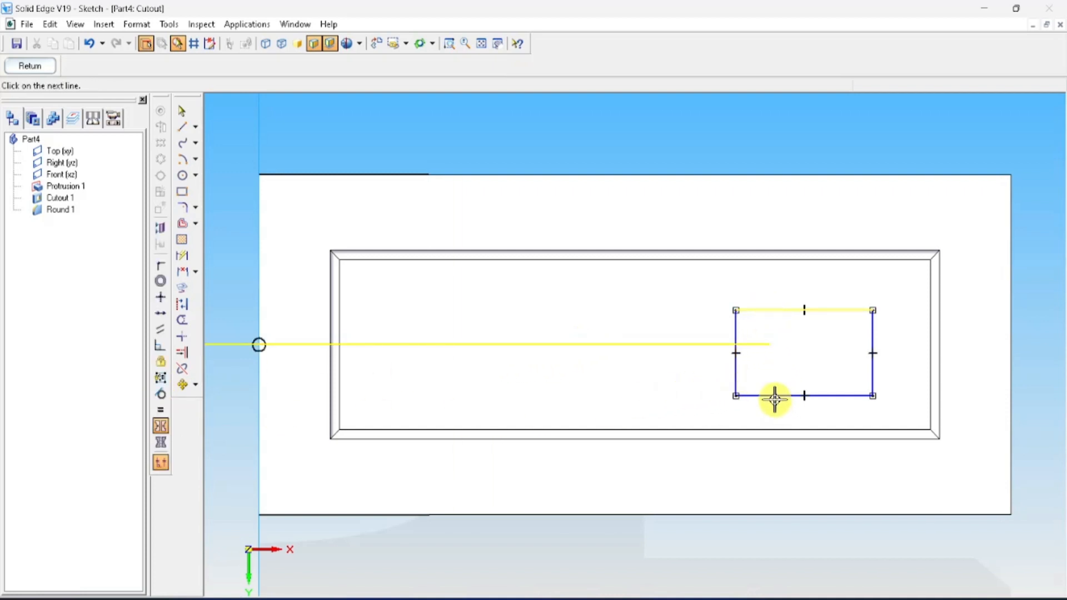
pyautogui.click(775, 395)
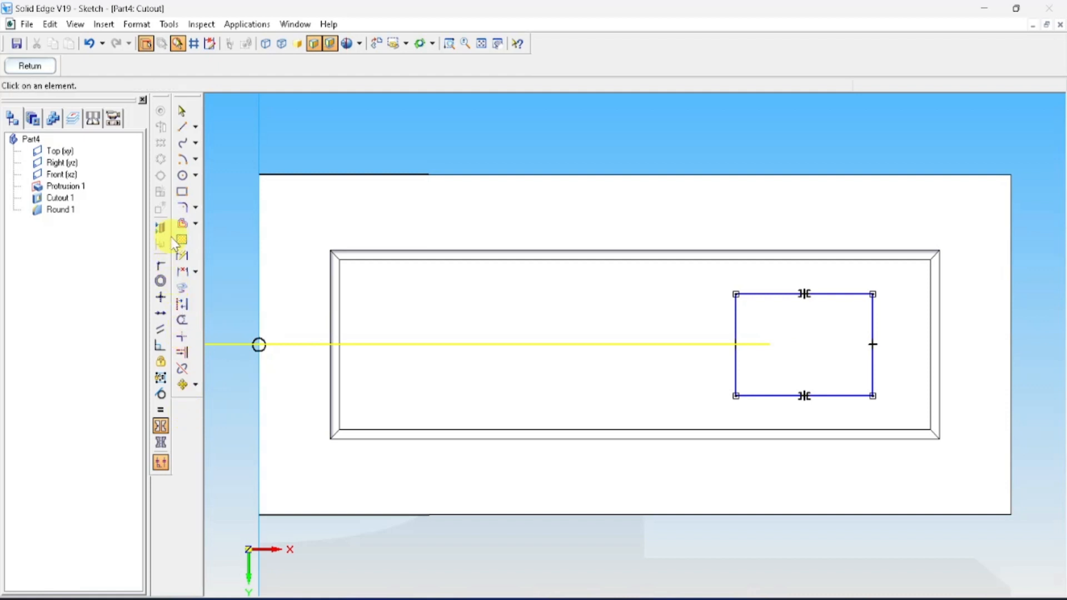
# Dimension the rectangle to 8 mm wide and 10 mm high.
pyautogui.click(182, 256)
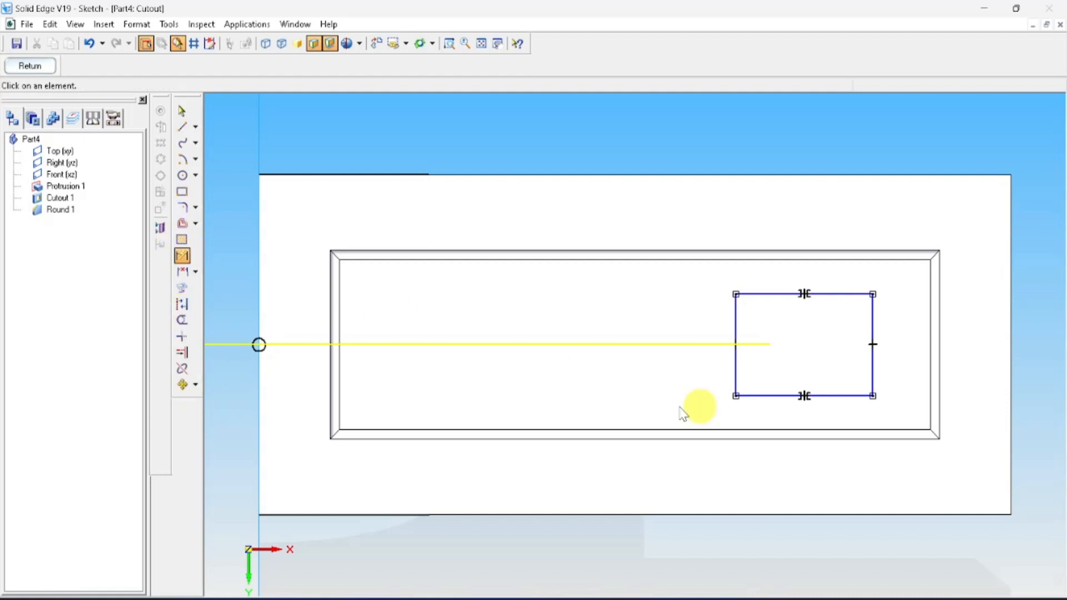
pyautogui.click(769, 396)
pyautogui.click(770, 412)
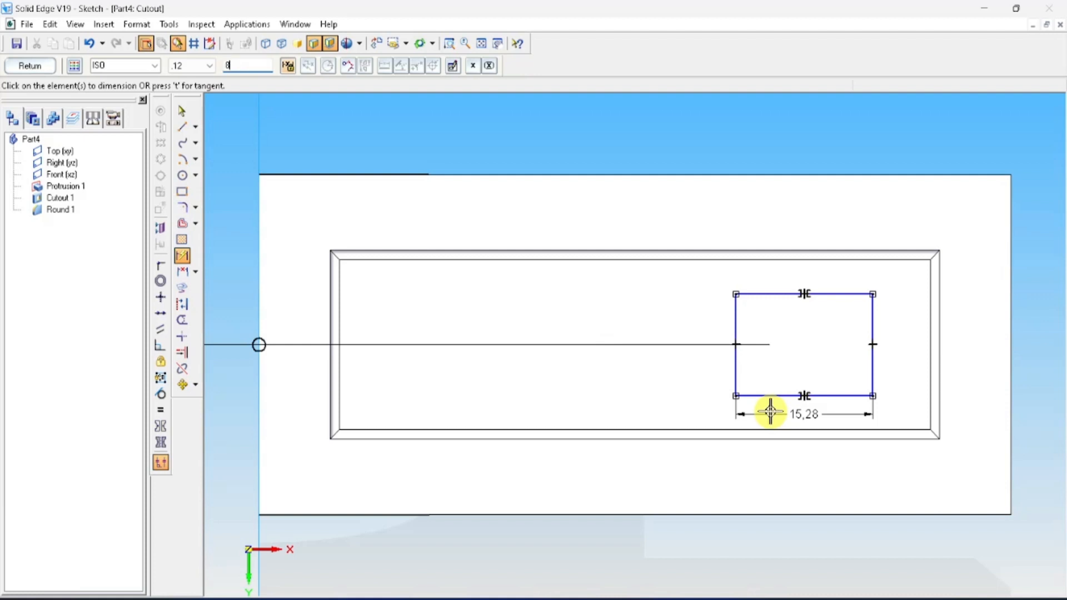
pyautogui.press('Return')
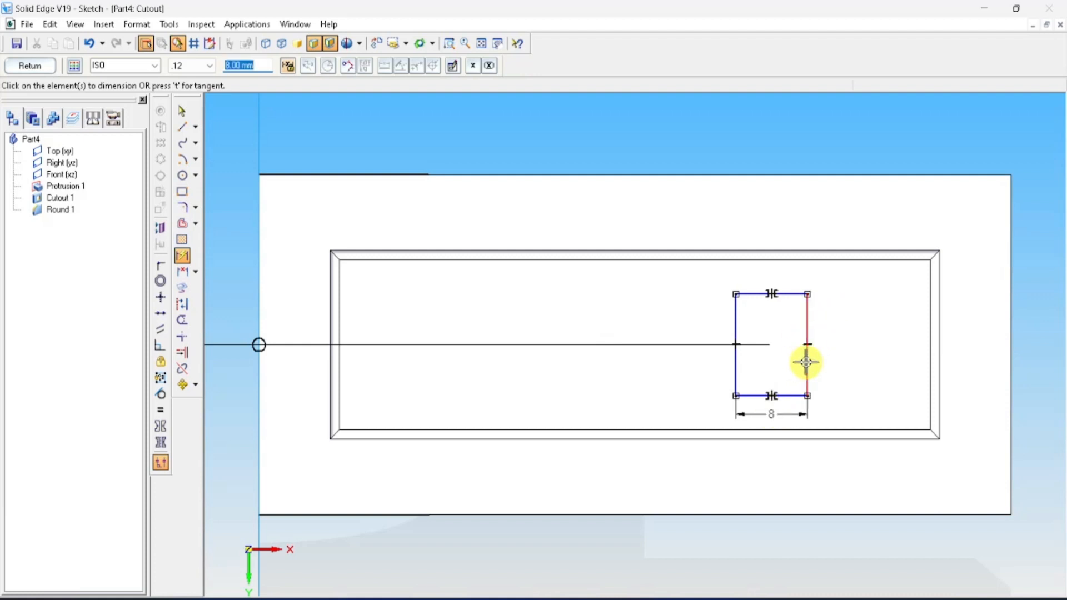
pyautogui.click(807, 362)
pyautogui.click(831, 364)
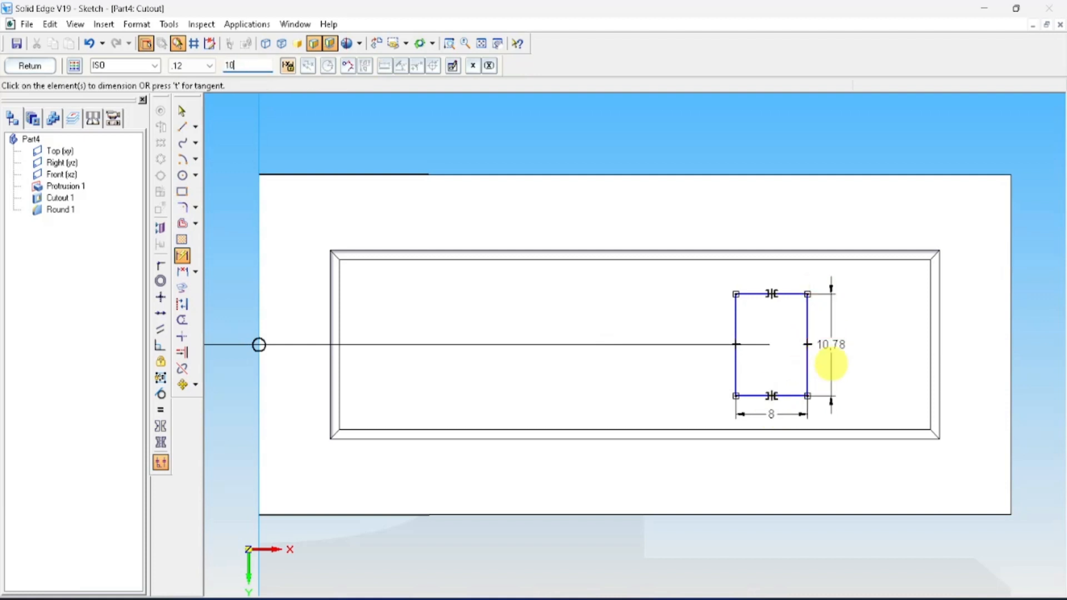
pyautogui.press('Return')
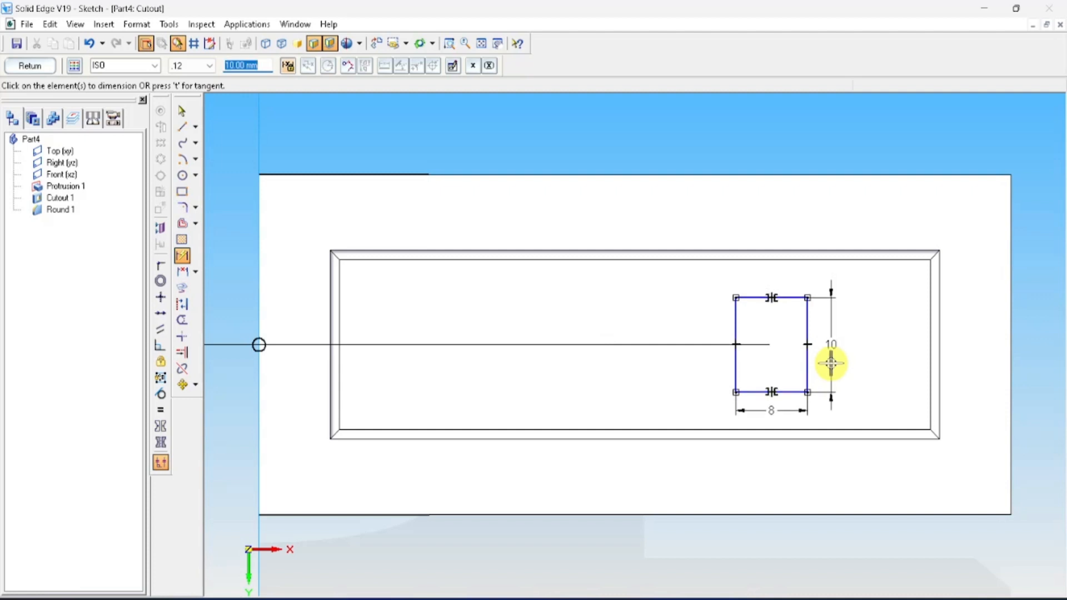
# Draw two 10 mm diameter circles centred on the midpoints of the rectangle's vertical sides, each reaching its corners.
pyautogui.scroll(1, 845, 328)
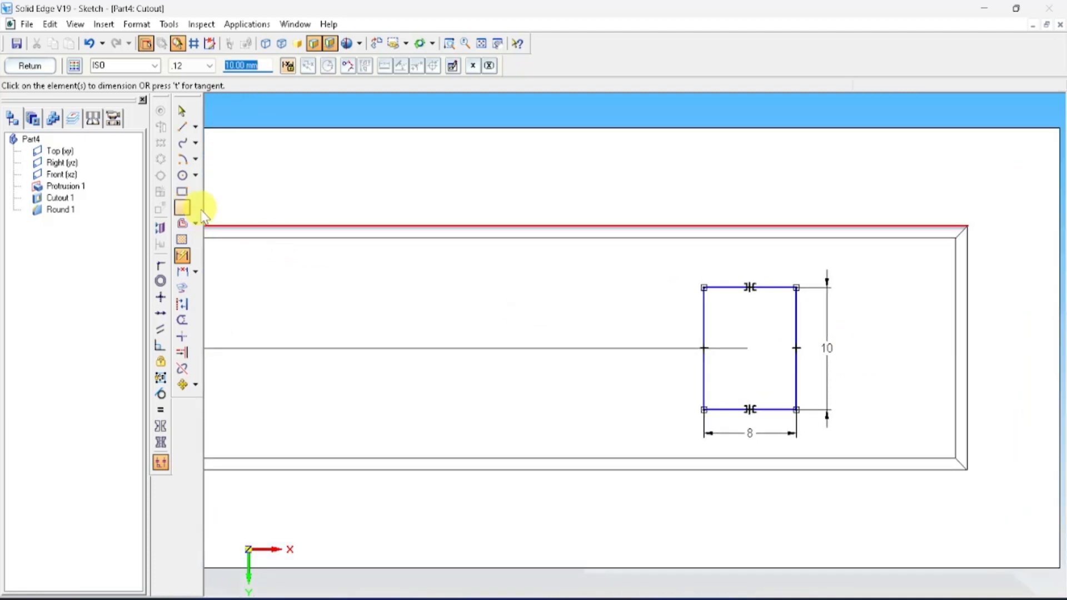
pyautogui.click(182, 175)
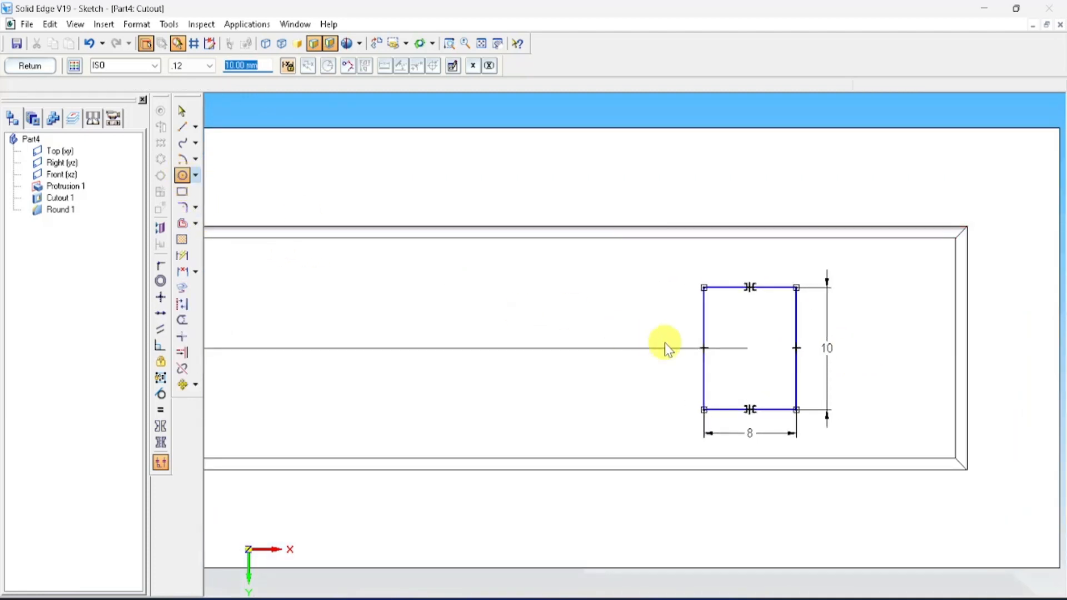
pyautogui.click(703, 348)
pyautogui.click(705, 288)
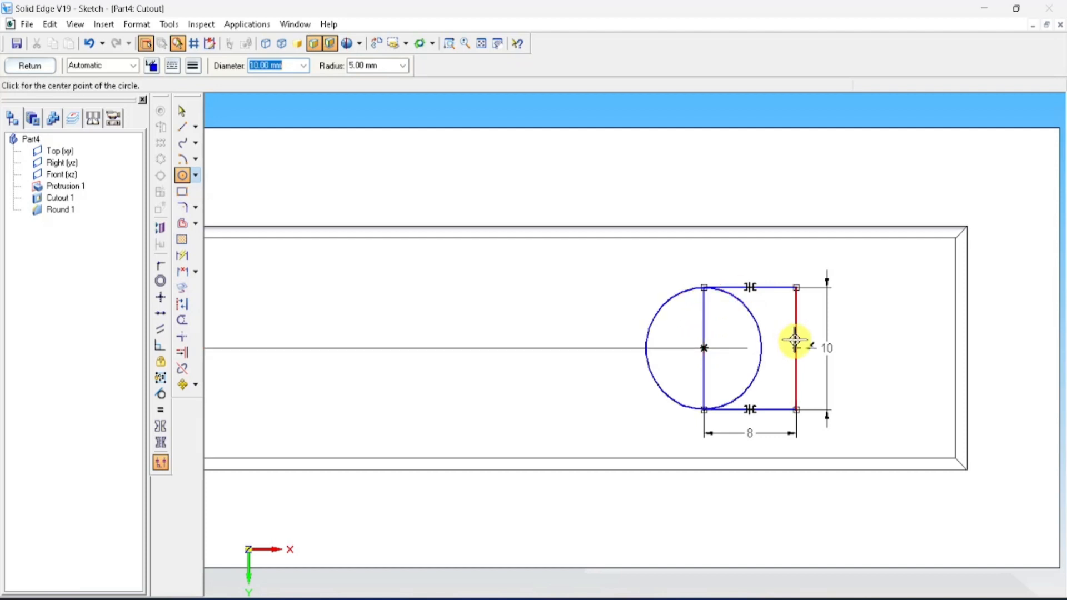
pyautogui.click(796, 348)
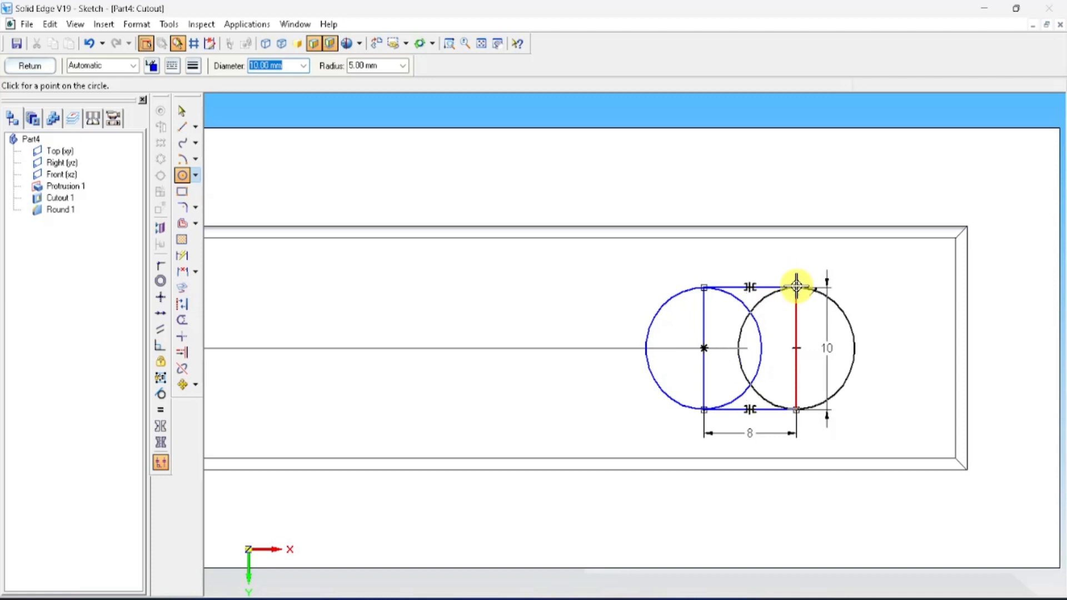
pyautogui.click(796, 287)
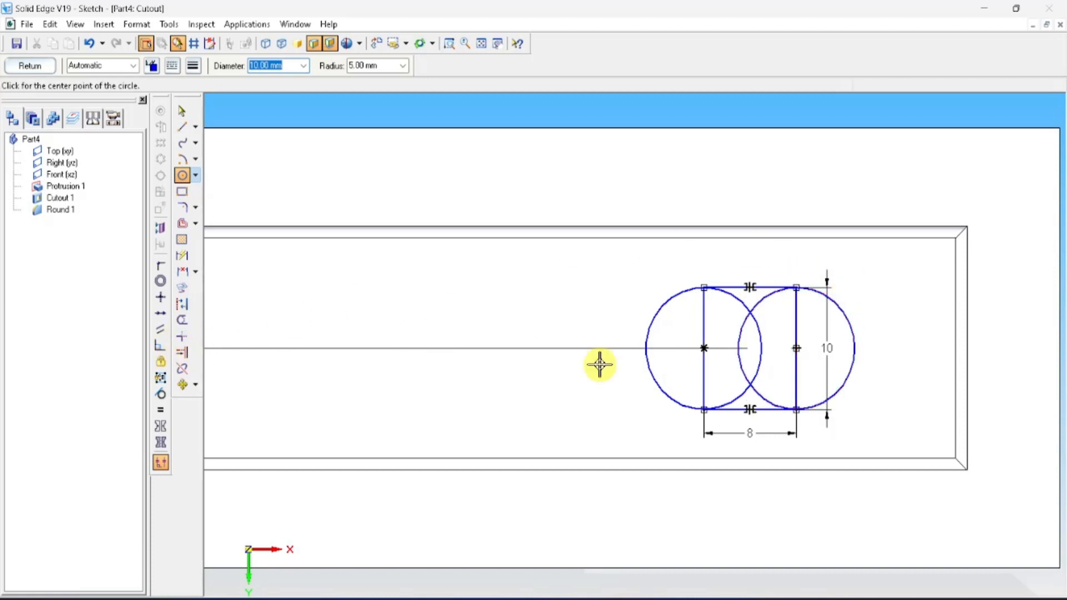
pyautogui.moveTo(704, 347)
pyautogui.mouseDown()
pyautogui.moveTo(824, 326)
pyautogui.moveTo(817, 358)
pyautogui.moveTo(698, 374)
pyautogui.moveTo(726, 401)
pyautogui.mouseUp()
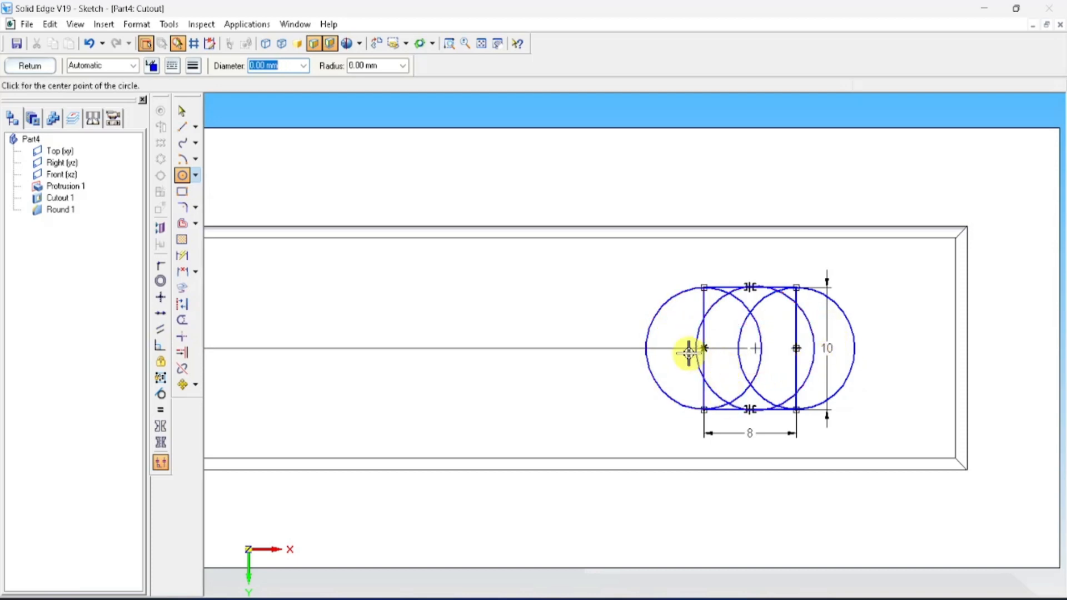
pyautogui.click(182, 320)
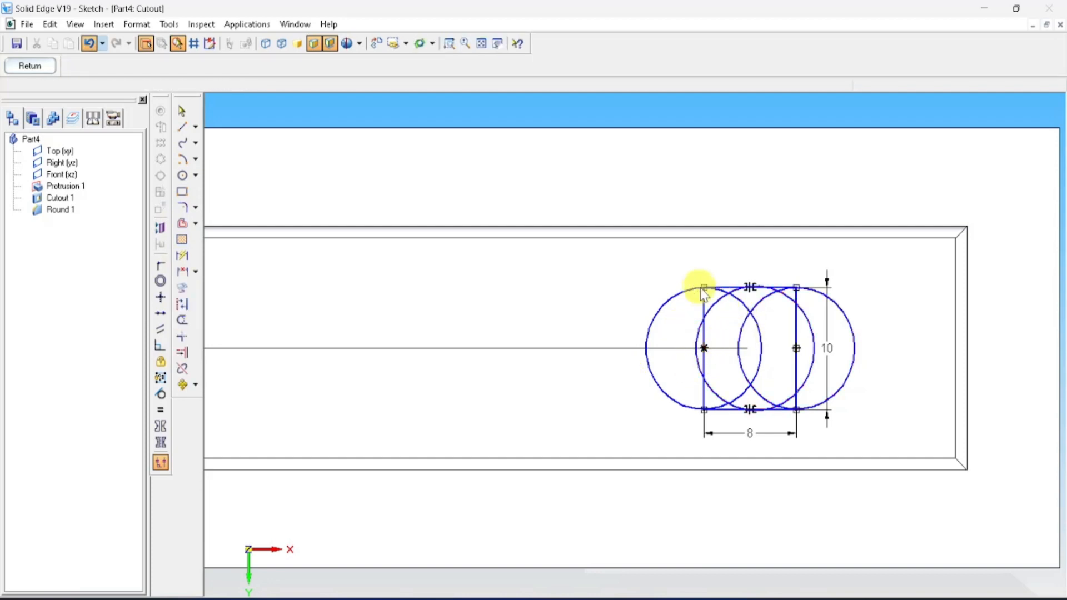
pyautogui.hotkey('ctrl', 'z')
# Trim the rectangle's vertical sides and the inner circle arcs to leave a closed slot outline.
pyautogui.click(183, 321)
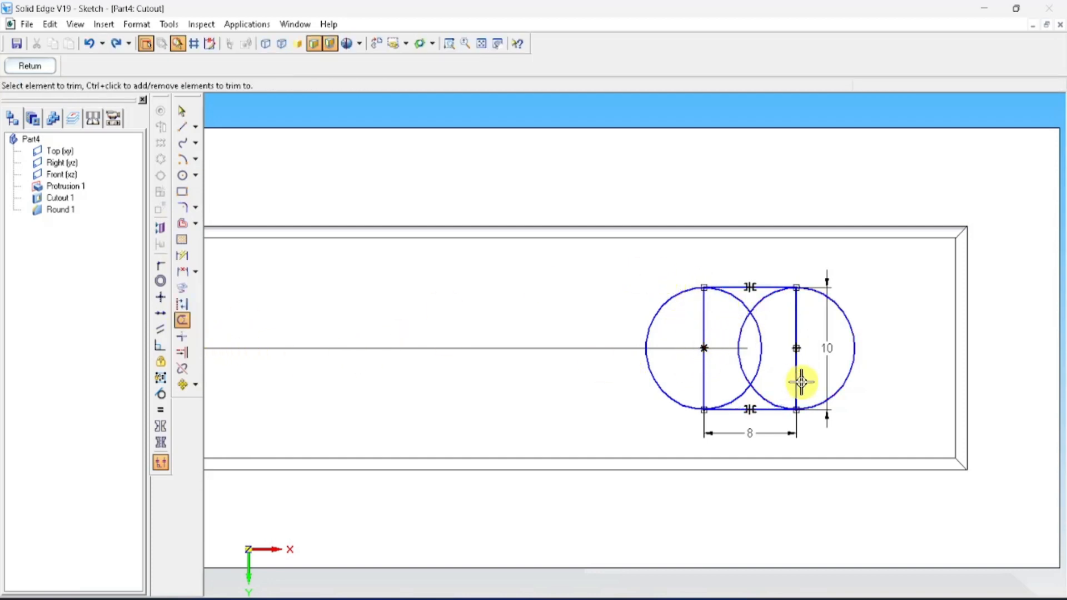
pyautogui.moveTo(690, 322)
pyautogui.mouseDown()
pyautogui.moveTo(809, 316)
pyautogui.moveTo(826, 349)
pyautogui.moveTo(684, 374)
pyautogui.moveTo(781, 381)
pyautogui.mouseUp()
pyautogui.moveTo(781, 307); pyautogui.dragTo(722, 294)
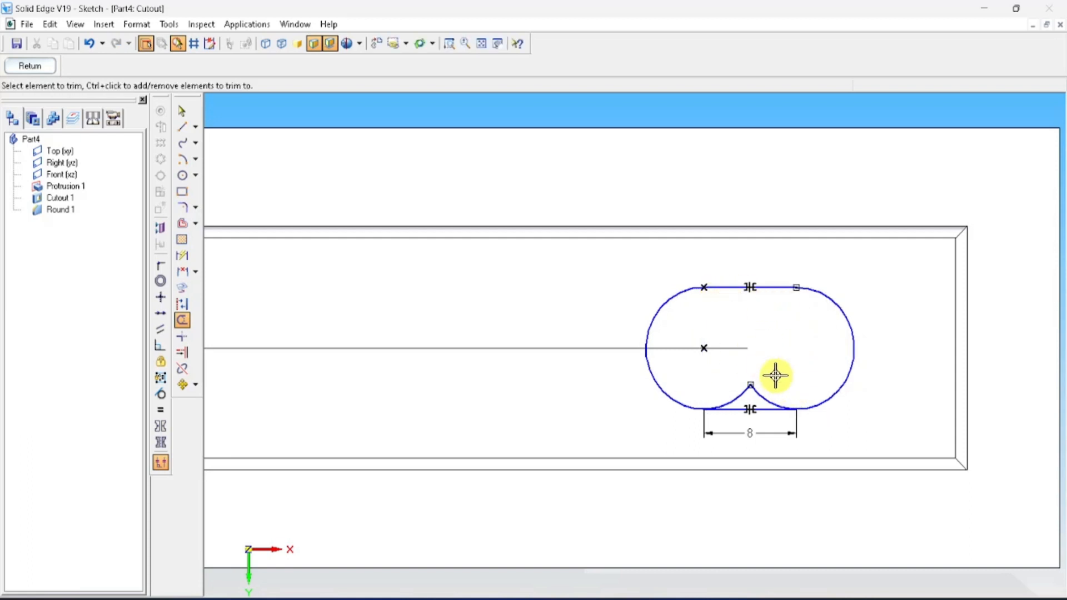
pyautogui.moveTo(784, 386)
pyautogui.mouseDown()
pyautogui.moveTo(722, 398)
pyautogui.moveTo(738, 396)
pyautogui.mouseUp()
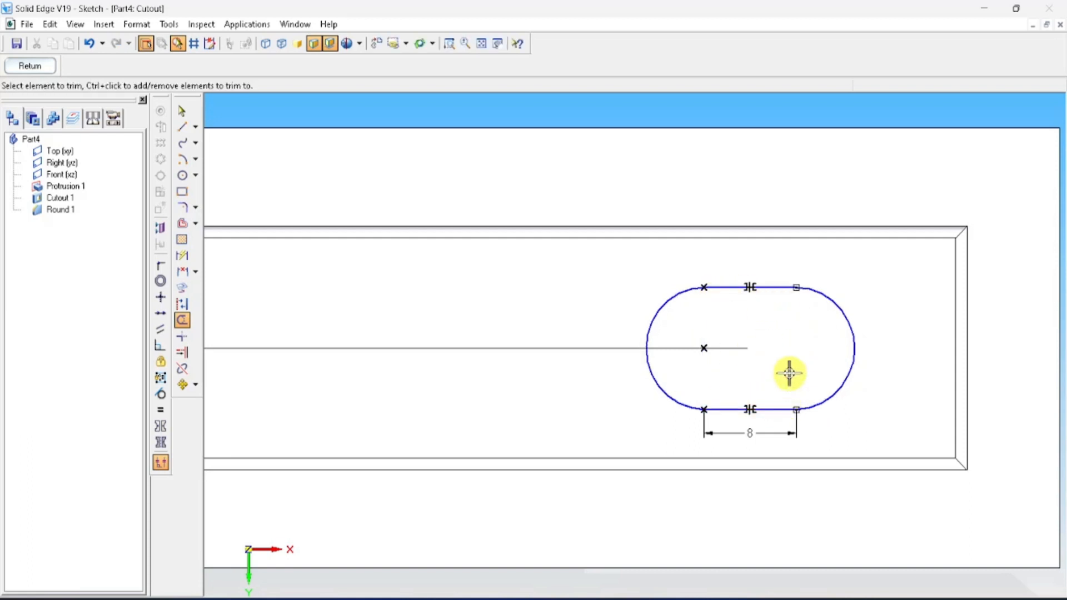
# Make both end arcs of the slot tangent to its upper and lower straight lines at all four joints.
pyautogui.keyDown('ctrl'); pyautogui.moveTo(838, 274); pyautogui.dragTo(864, 306, button='middle'); pyautogui.keyUp('ctrl')
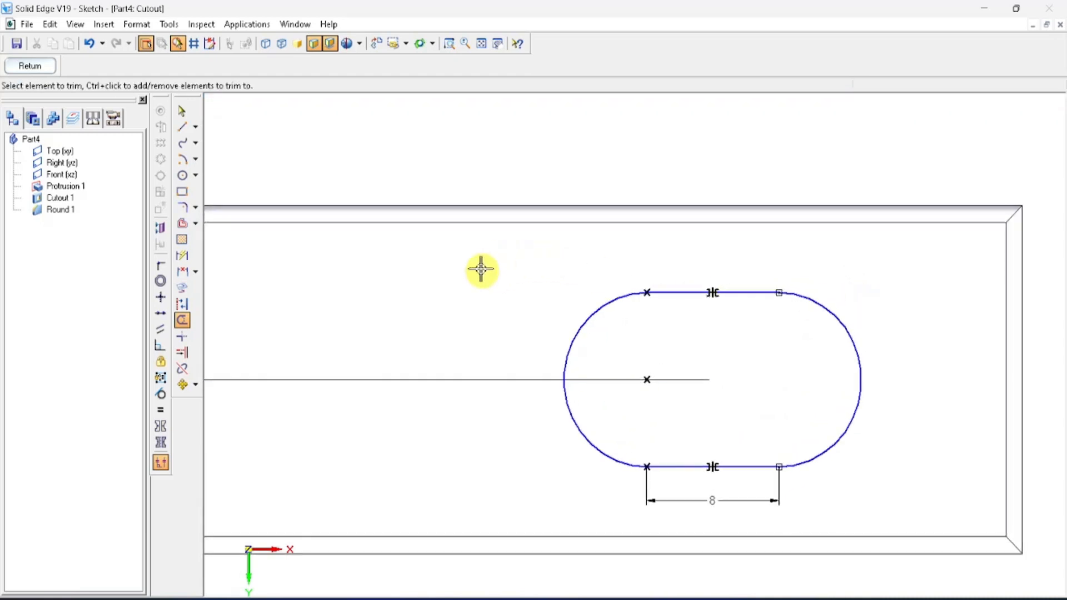
pyautogui.click(166, 397)
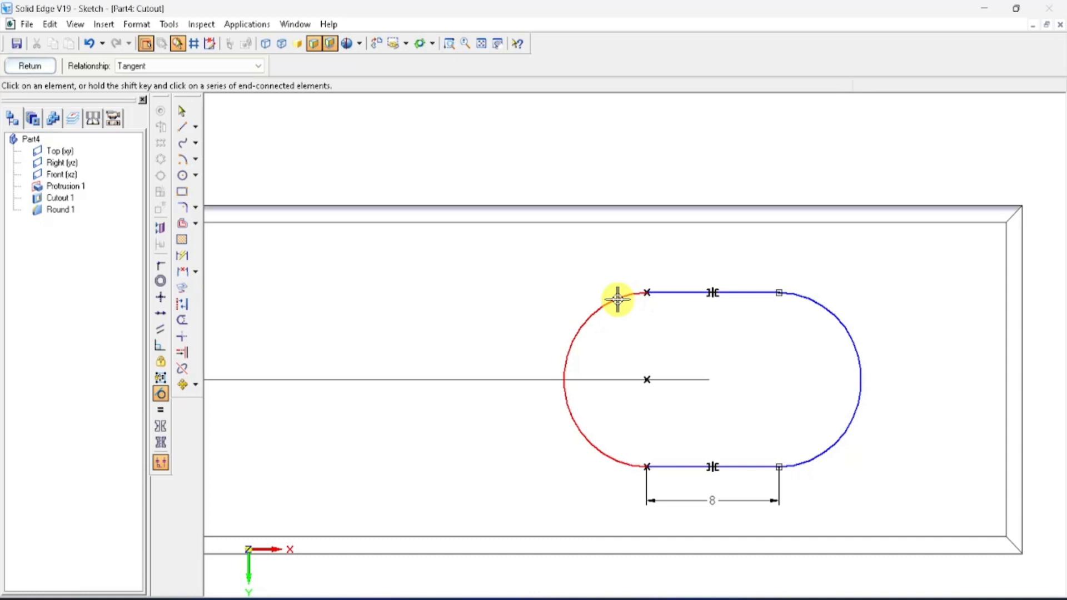
pyautogui.click(618, 300)
pyautogui.click(675, 292)
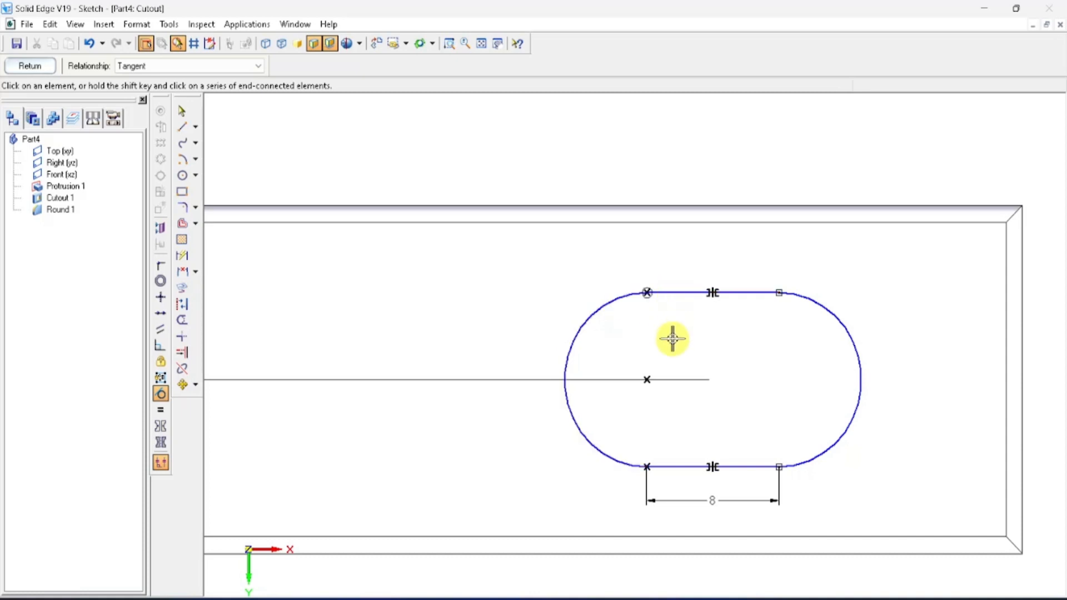
pyautogui.click(613, 454)
pyautogui.click(686, 468)
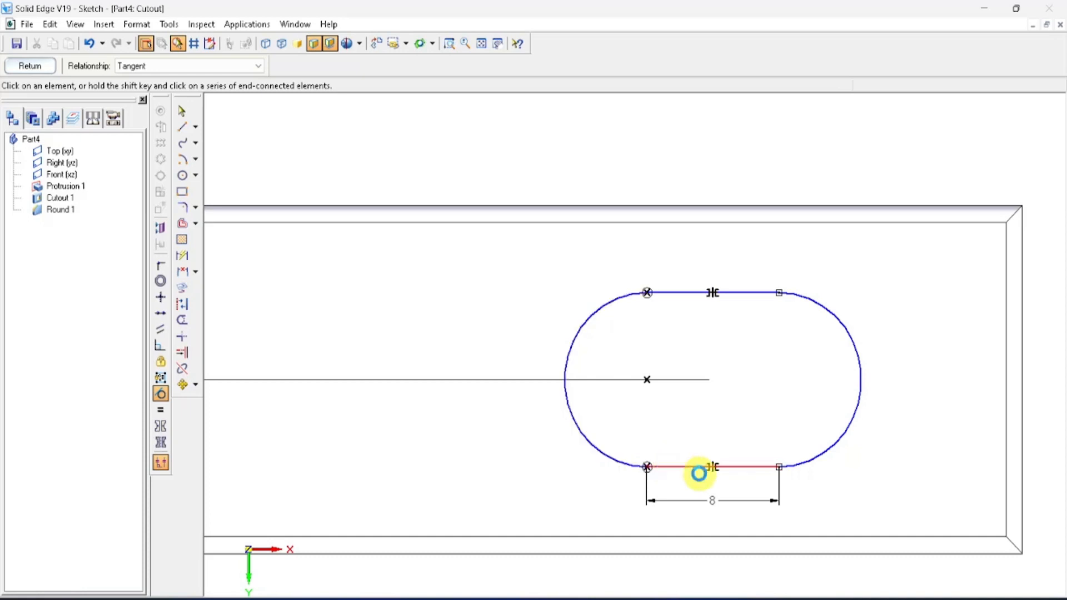
pyautogui.scroll(1, 719, 390)
pyautogui.click(817, 288)
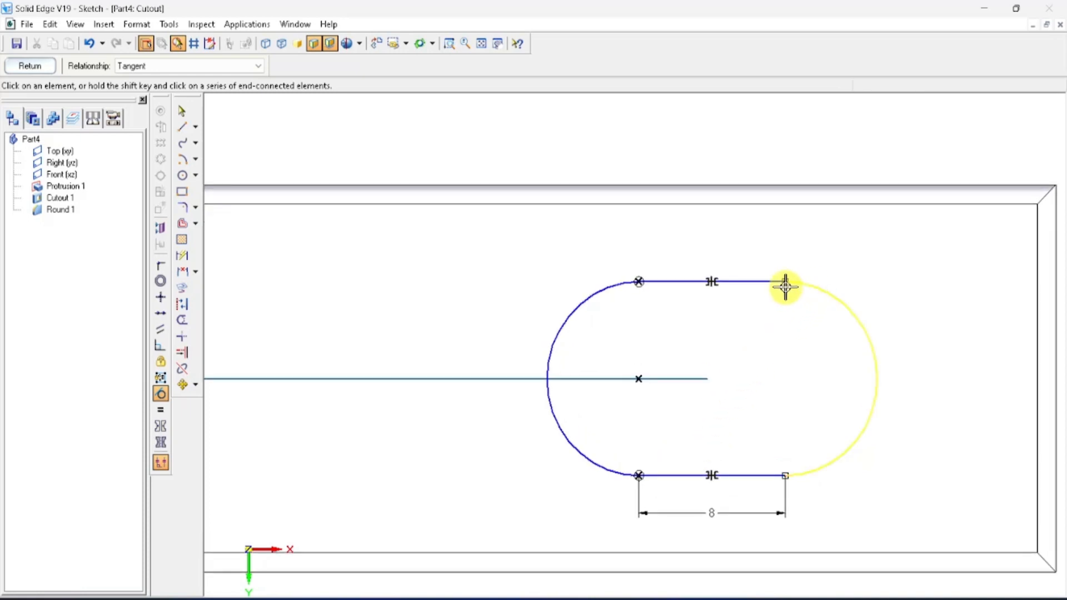
pyautogui.click(774, 281)
pyautogui.click(817, 469)
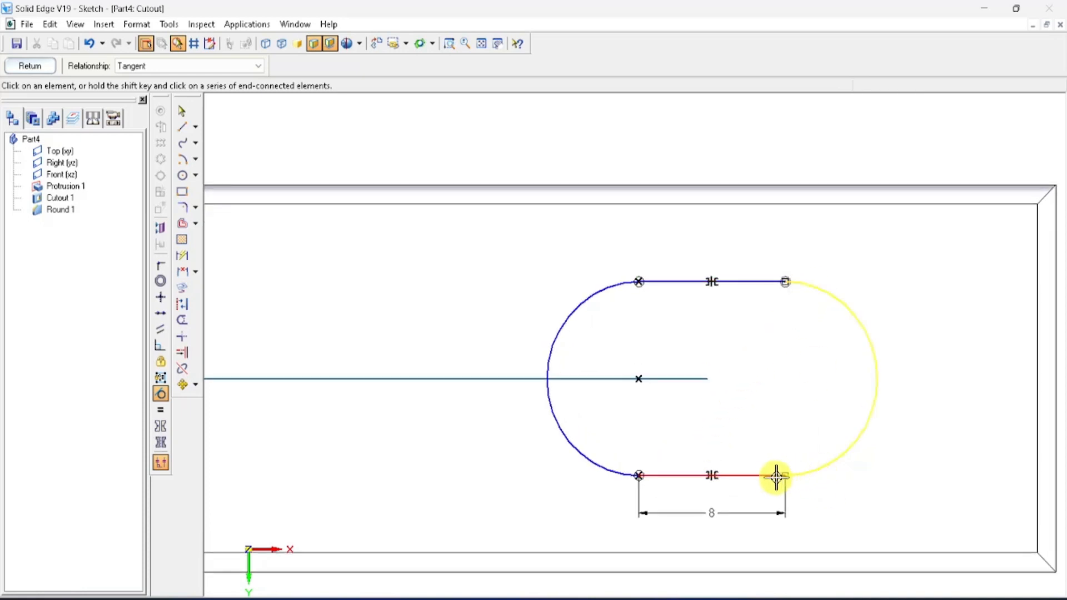
pyautogui.click(777, 476)
# Connect the slot's left arc to the upper straight line at their shared endpoint.
pyautogui.scroll(1, 776, 384)
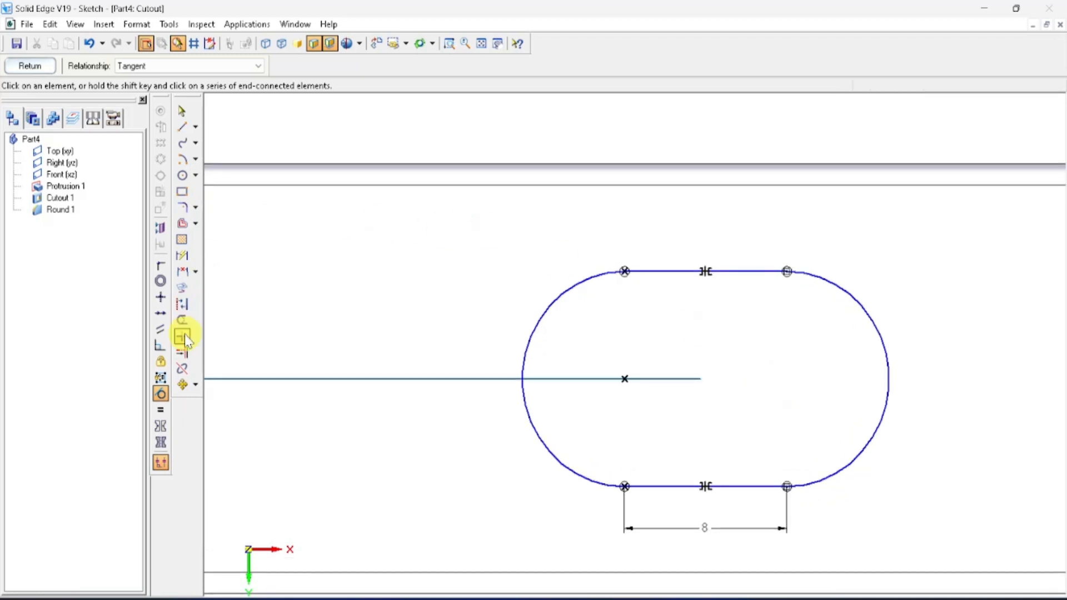
pyautogui.click(161, 266)
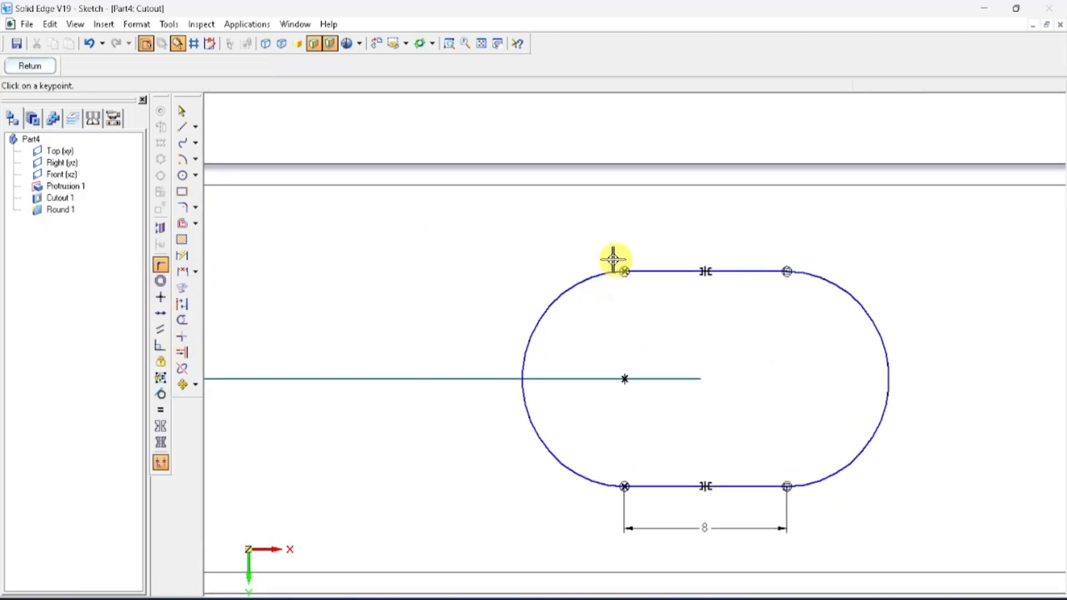
pyautogui.scroll(2, 615, 256)
pyautogui.click(580, 313)
pyautogui.click(622, 308)
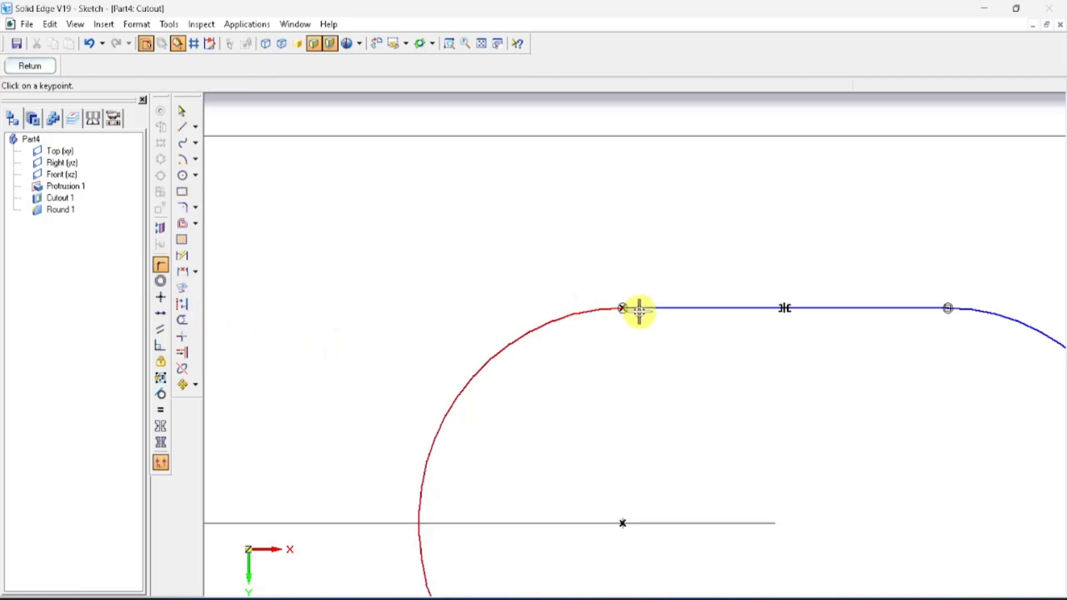
pyautogui.scroll(4, 683, 323)
pyautogui.scroll(-8, 694, 303)
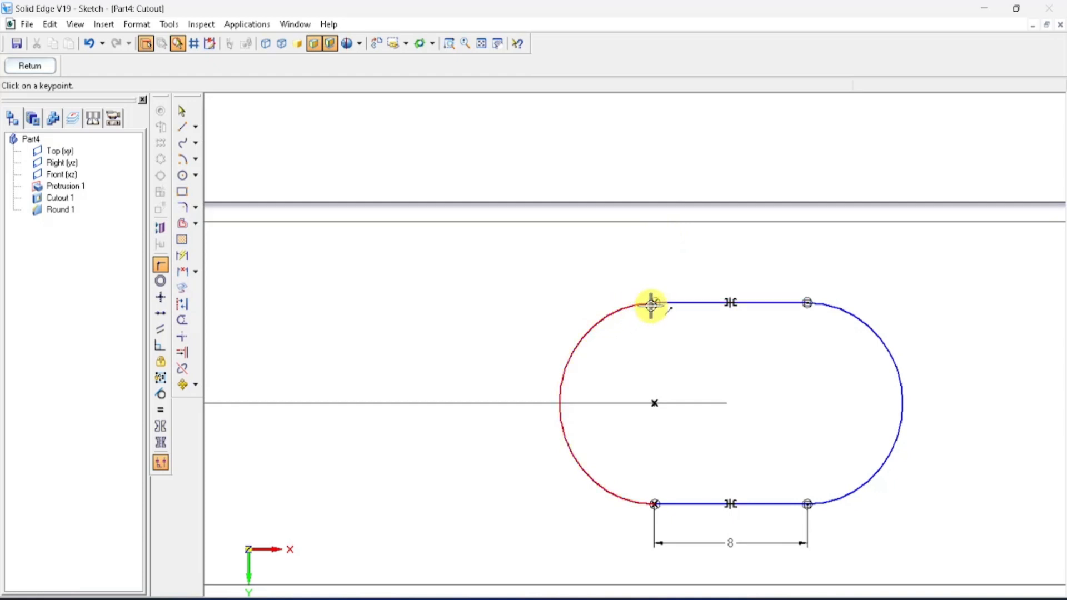
pyautogui.click(675, 303)
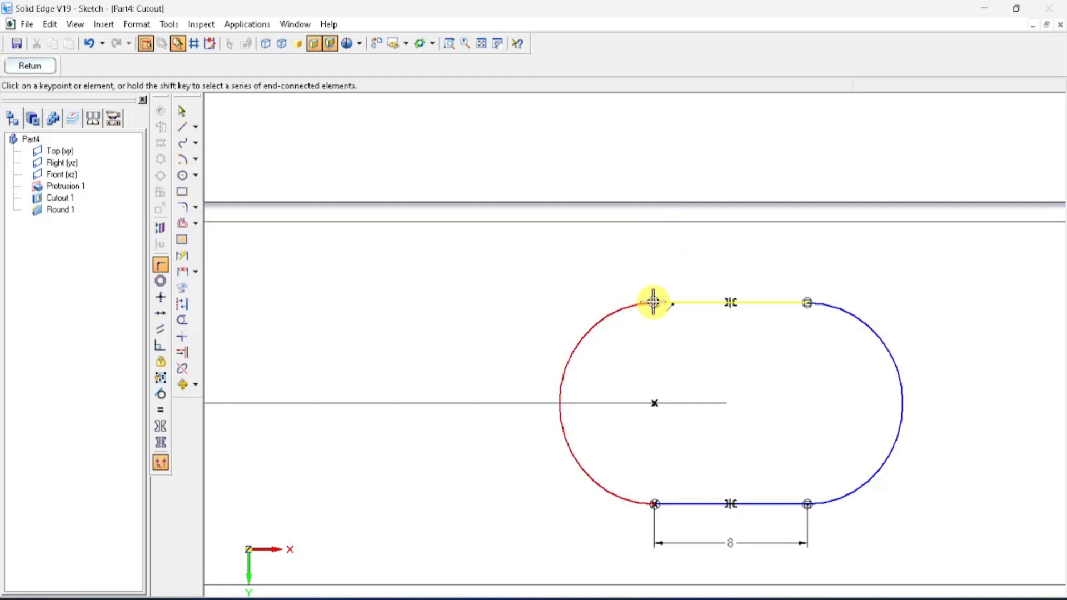
pyautogui.click(653, 302)
pyautogui.scroll(3, 670, 367)
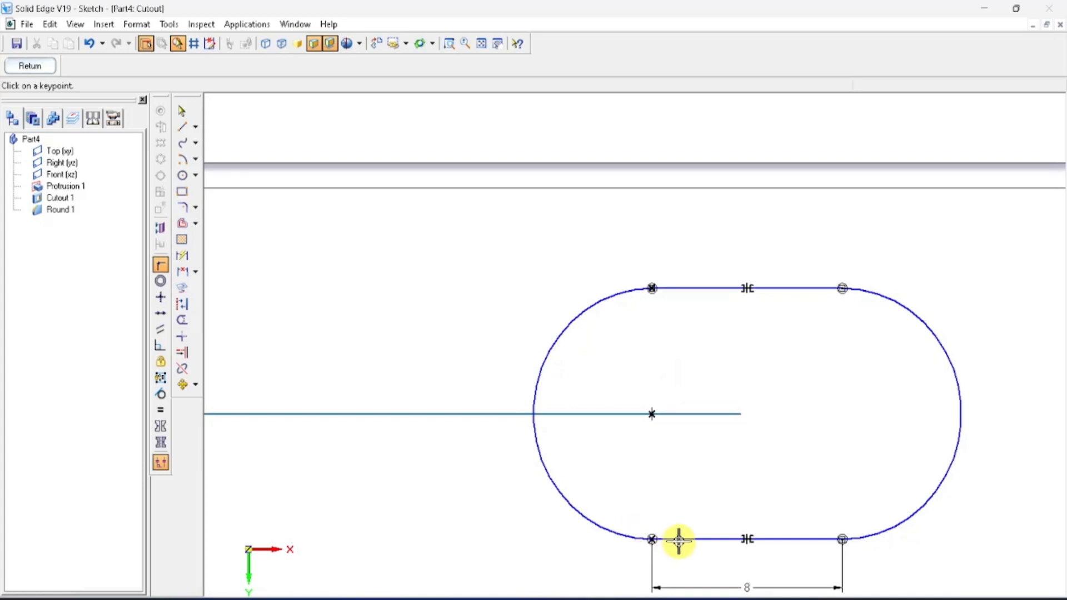
# Connect the slot's left arc to the lower straight line at their shared endpoint.
pyautogui.click(650, 539)
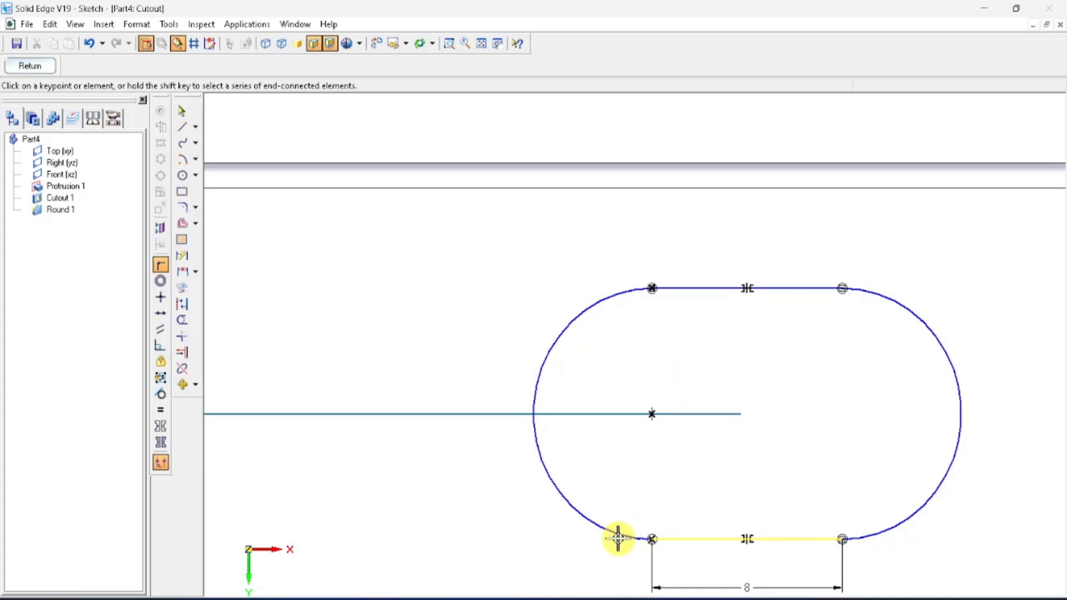
pyautogui.click(650, 540)
pyautogui.scroll(2, 715, 457)
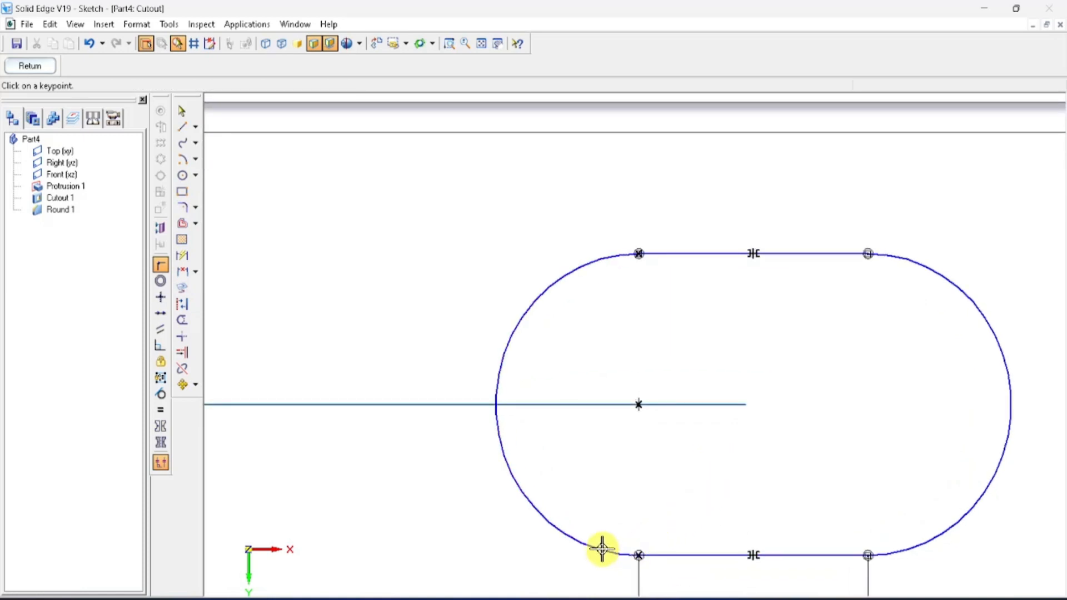
pyautogui.click(639, 554)
pyautogui.scroll(-2, 695, 500)
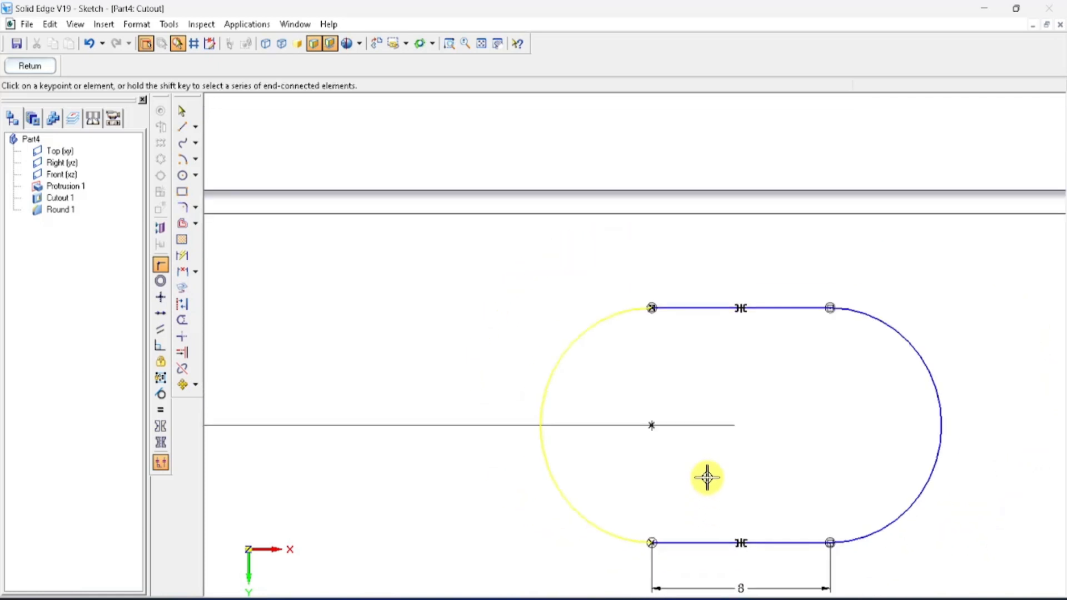
pyautogui.scroll(2, 743, 519)
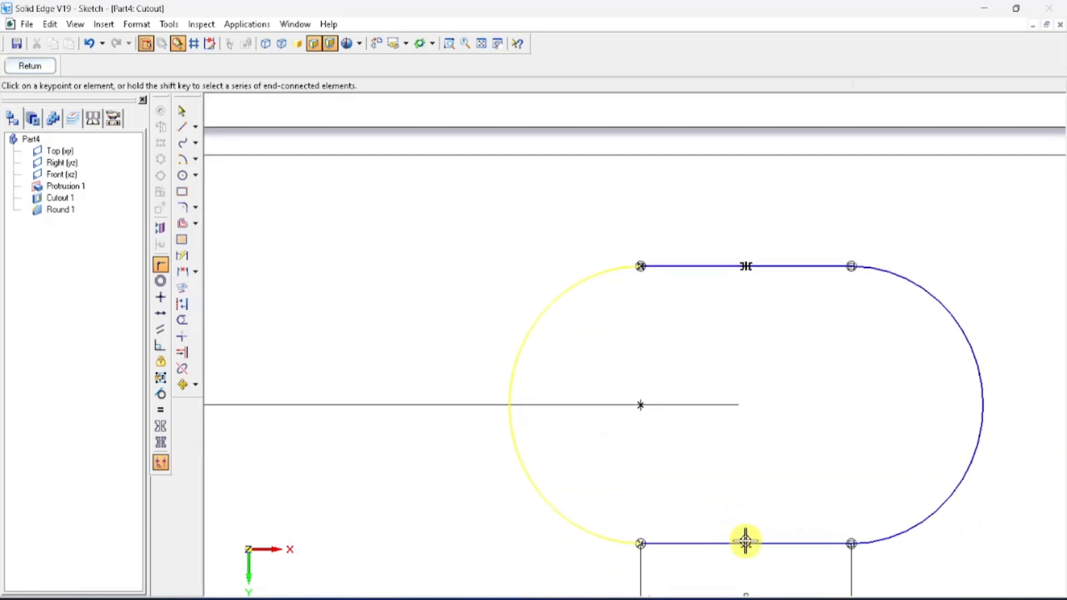
pyautogui.scroll(1, 745, 542)
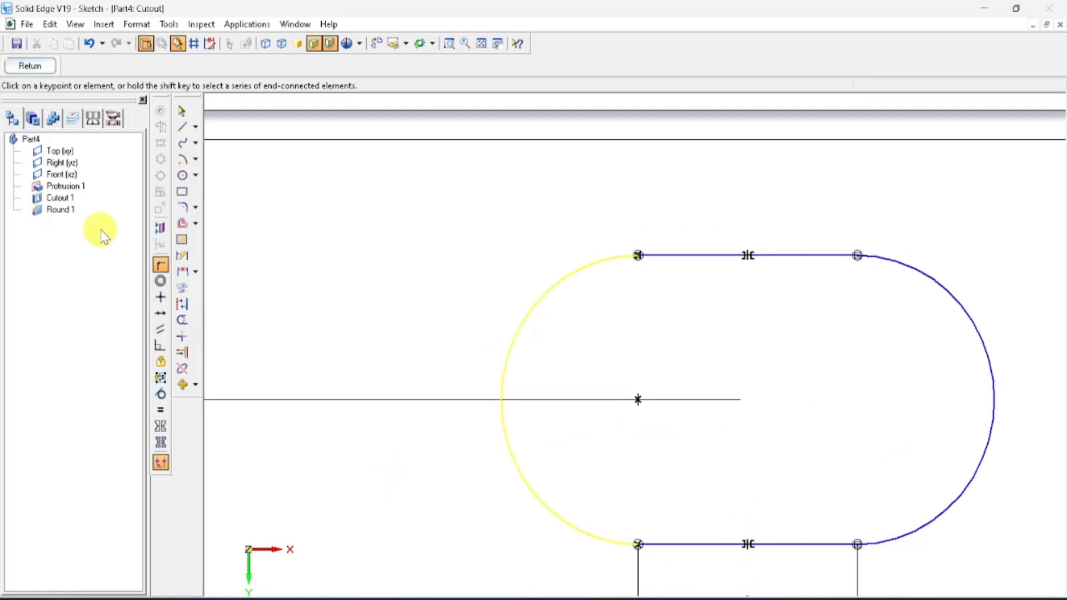
pyautogui.click(157, 263)
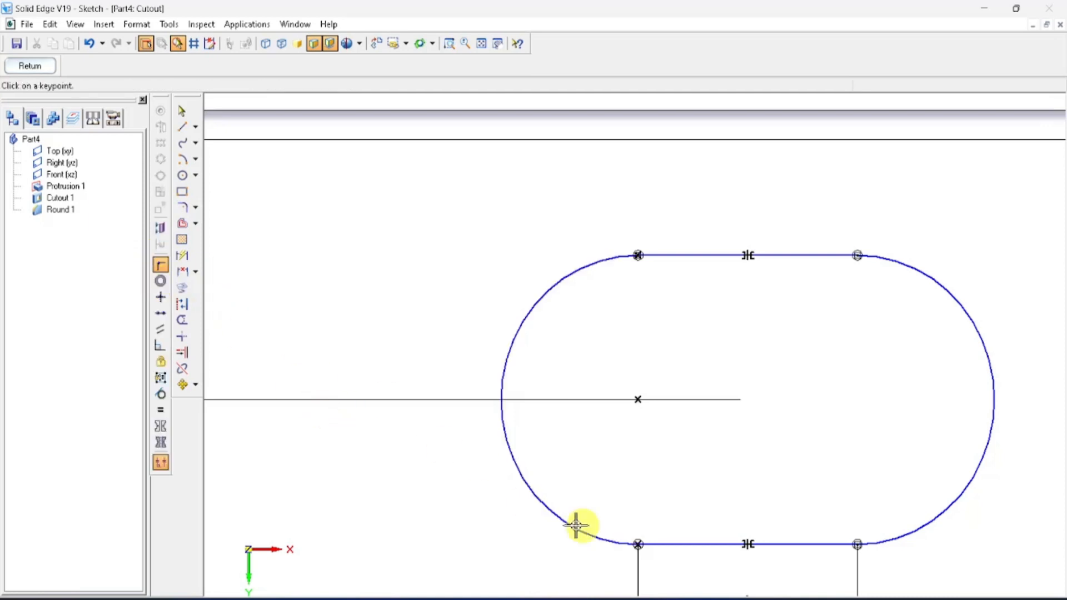
pyautogui.click(637, 544)
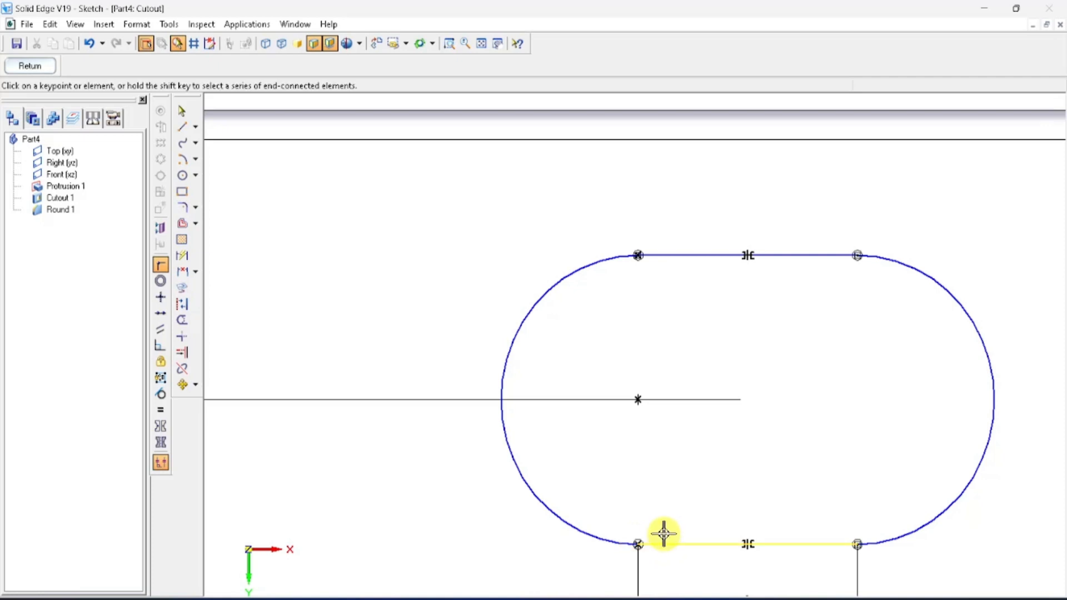
pyautogui.click(638, 548)
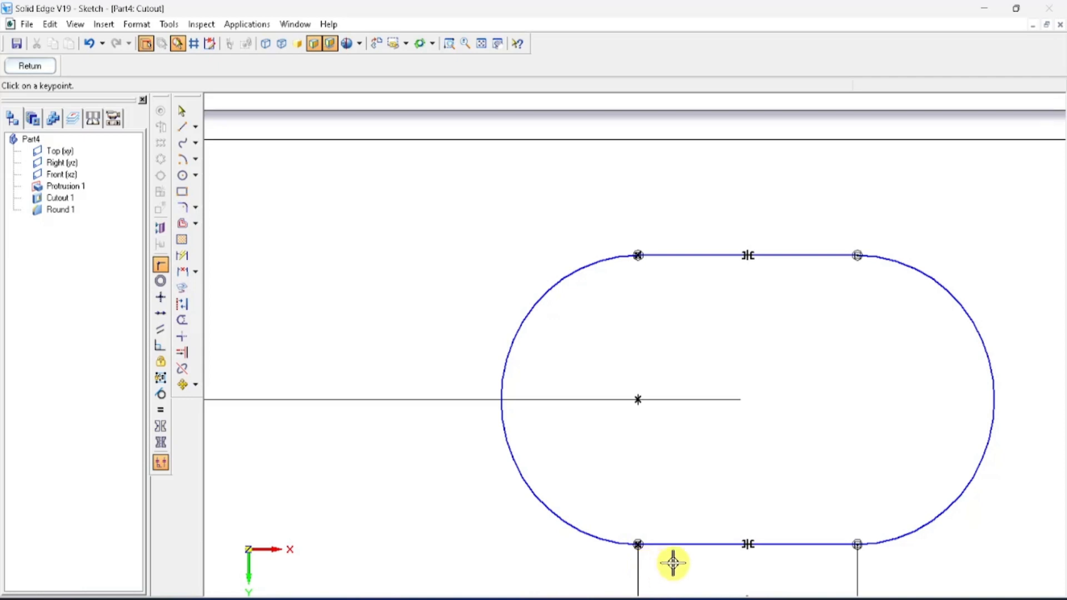
pyautogui.scroll(-1, 677, 557)
pyautogui.scroll(-5, 677, 558)
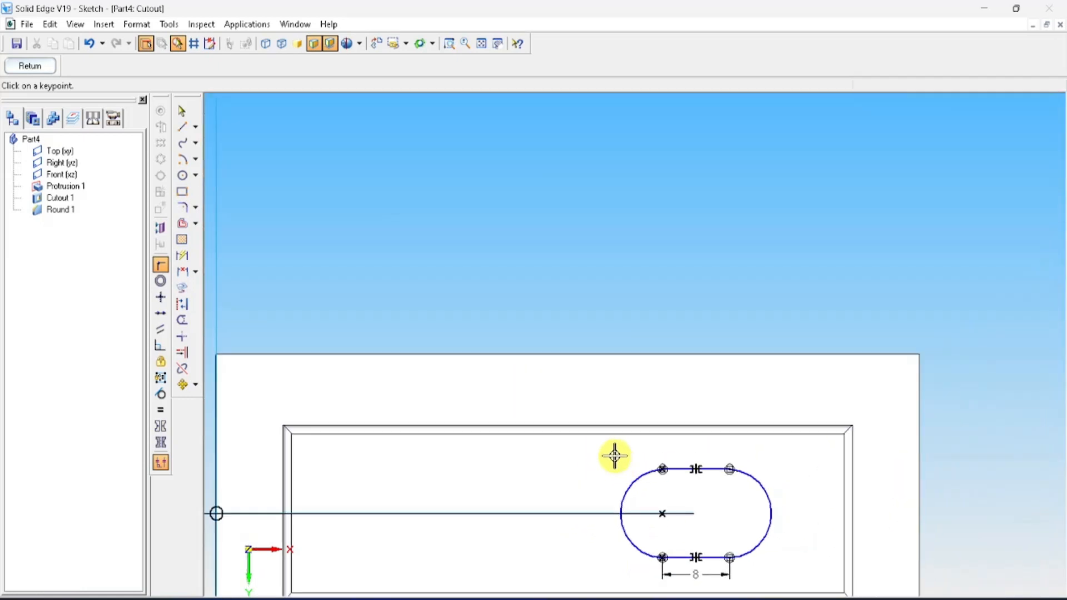
# Check the reference drawing and dimension the slot's centre 64 mm from the block's inner end edge.
pyautogui.hotkey('alt', 'Tab')
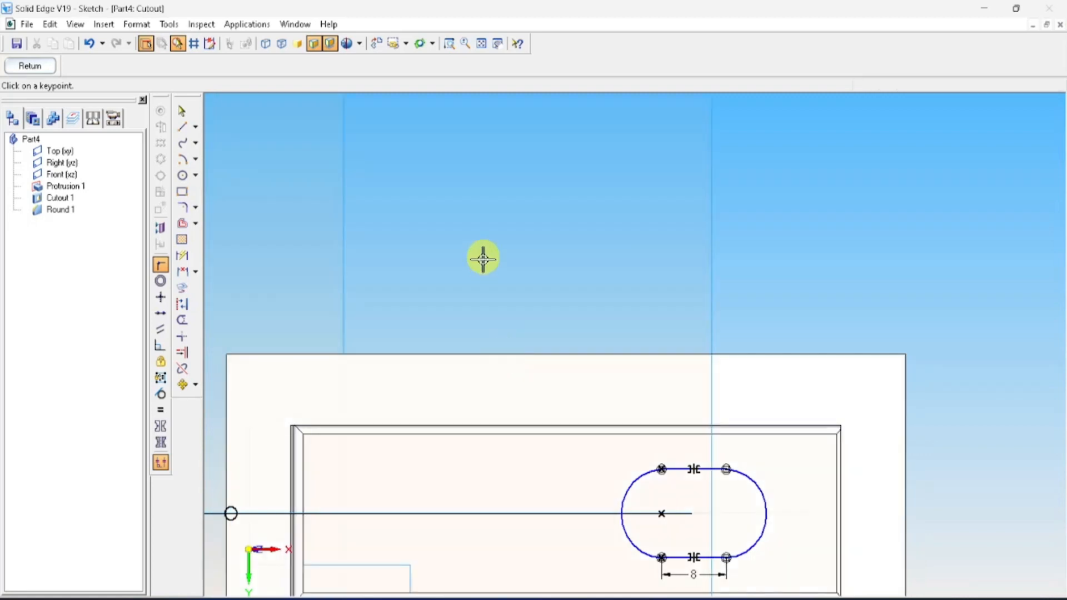
pyautogui.scroll(-3, 482, 258)
pyautogui.scroll(1, 469, 211)
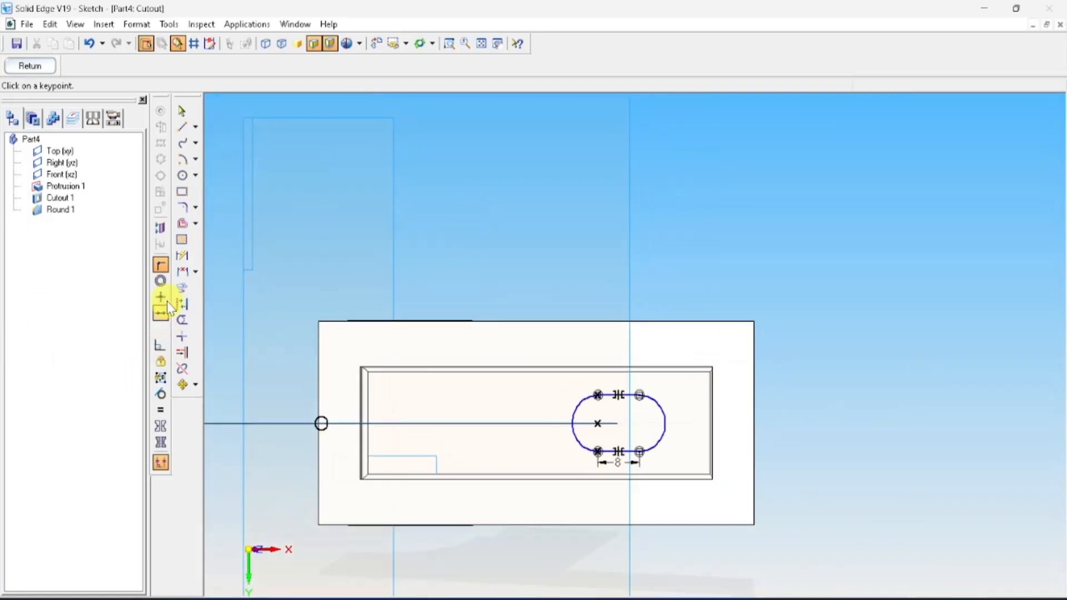
pyautogui.click(182, 257)
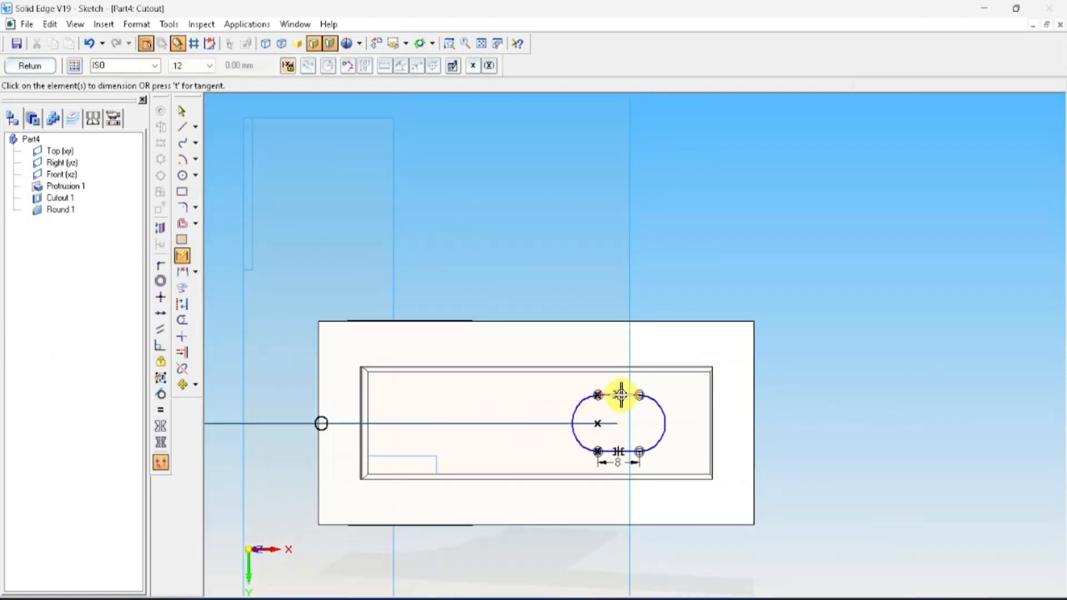
pyautogui.scroll(2, 627, 400)
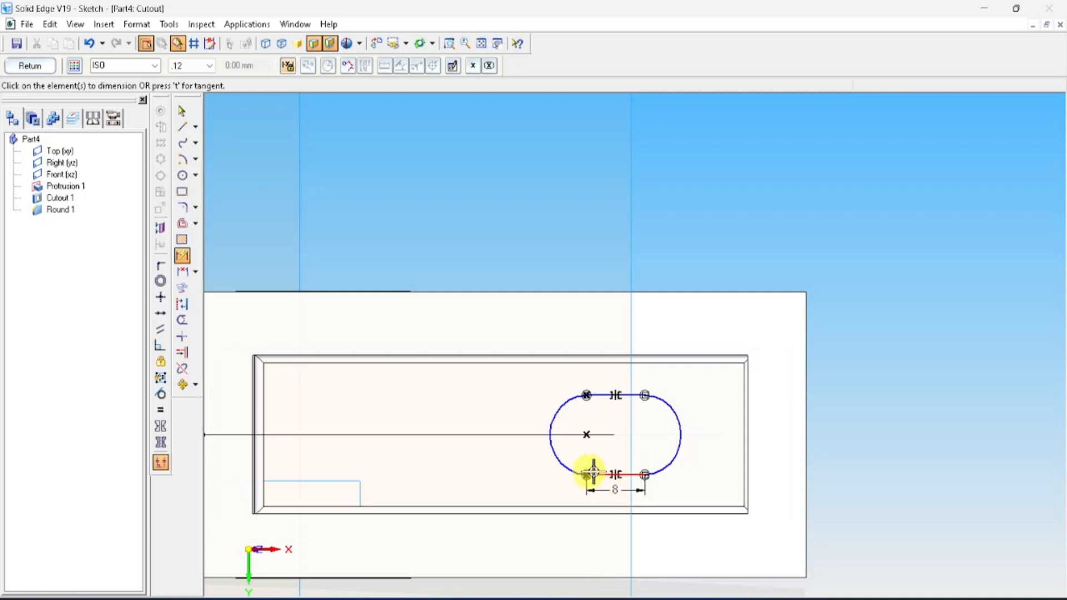
pyautogui.scroll(-2, 465, 442)
pyautogui.click(306, 433)
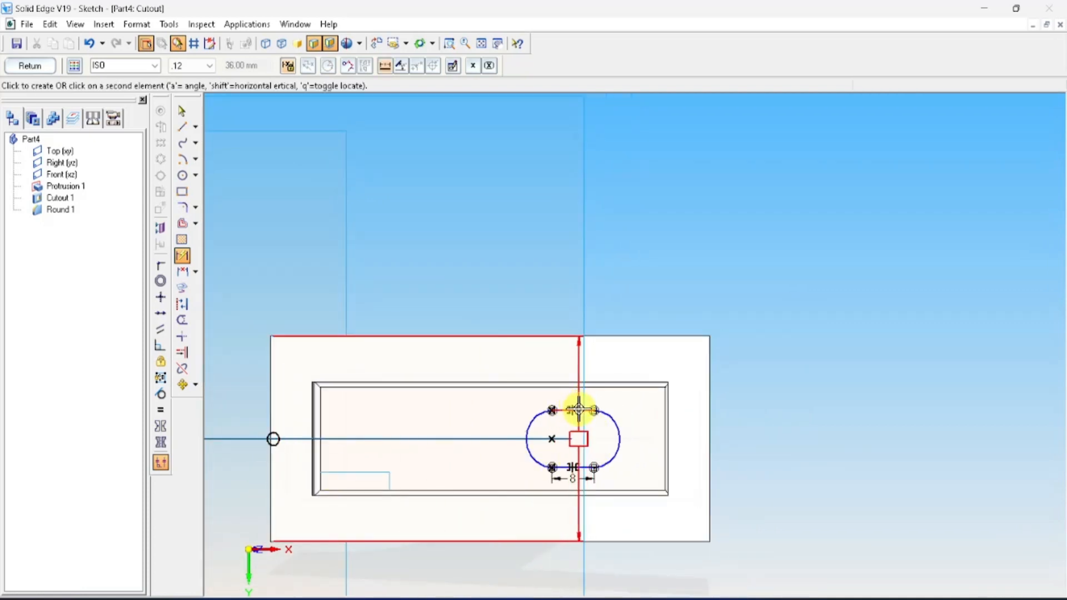
pyautogui.click(576, 410)
pyautogui.click(566, 303)
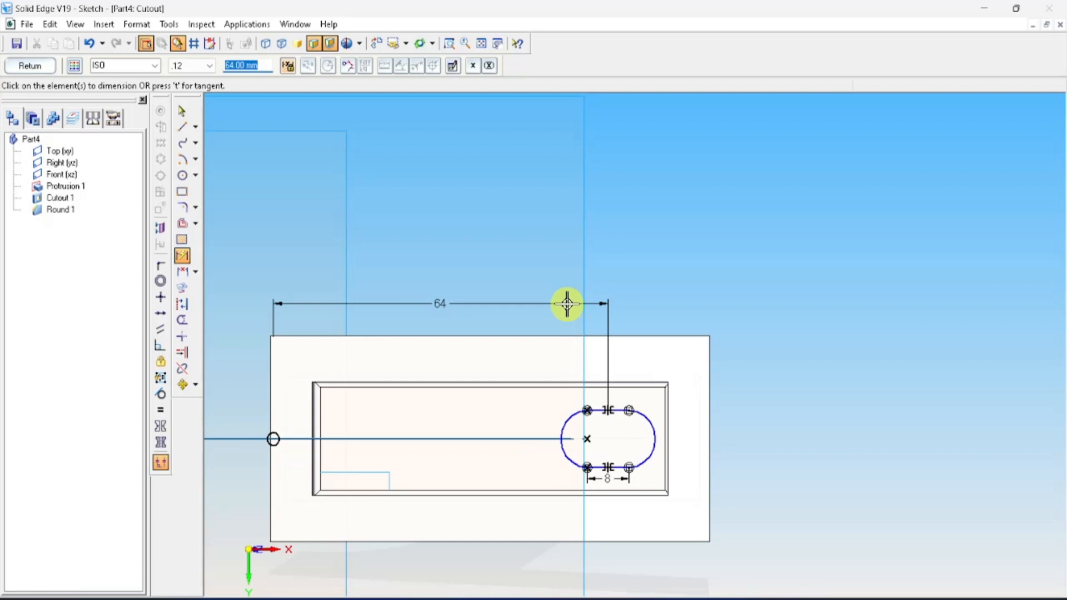
# Finish the slot sketch and cut it 150 mm up through the base flange, checking the part_1.jpg drawing before completing the cutout.
pyautogui.scroll(-5, 697, 348)
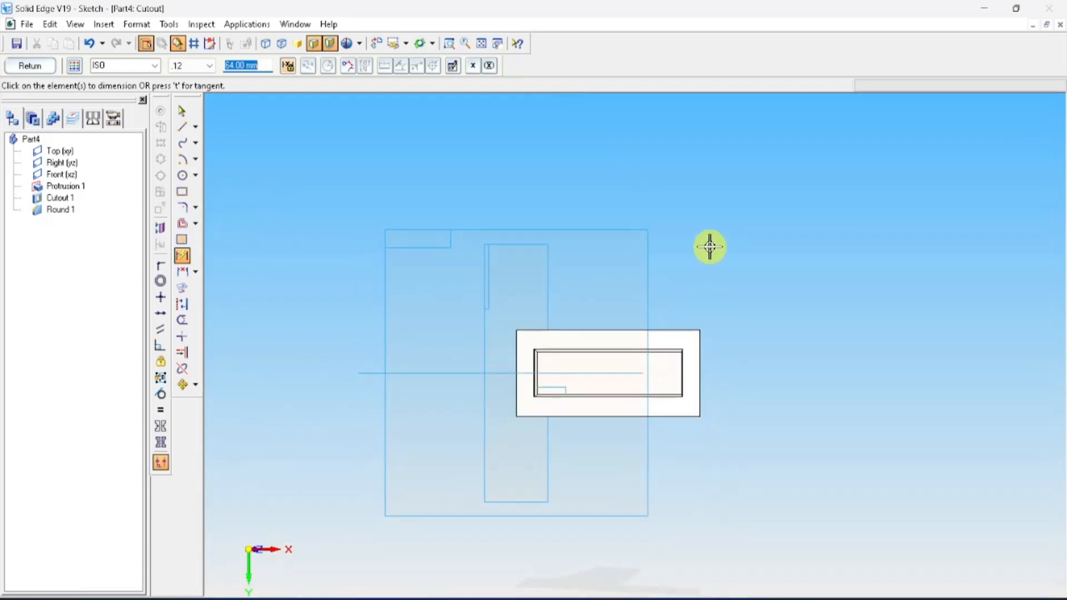
pyautogui.click(38, 66)
pyautogui.moveTo(638, 297)
pyautogui.mouseDown(button='middle')
pyautogui.moveTo(874, 317)
pyautogui.moveTo(892, 396)
pyautogui.moveTo(883, 294)
pyautogui.moveTo(766, 119)
pyautogui.mouseUp(button='middle')
pyautogui.click(890, 434)
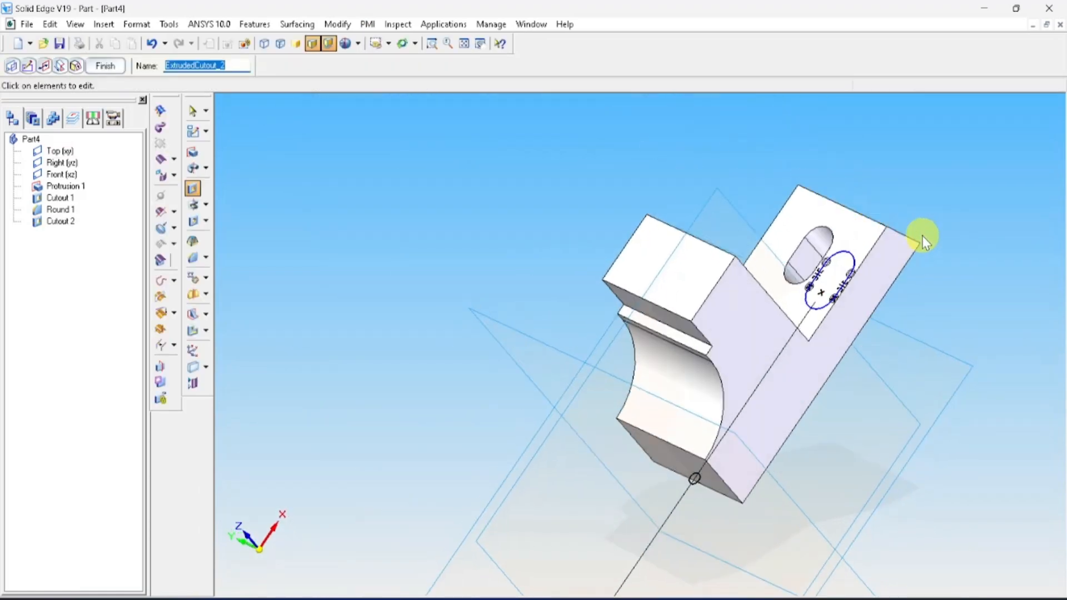
pyautogui.hotkey('ctrl', 'f')
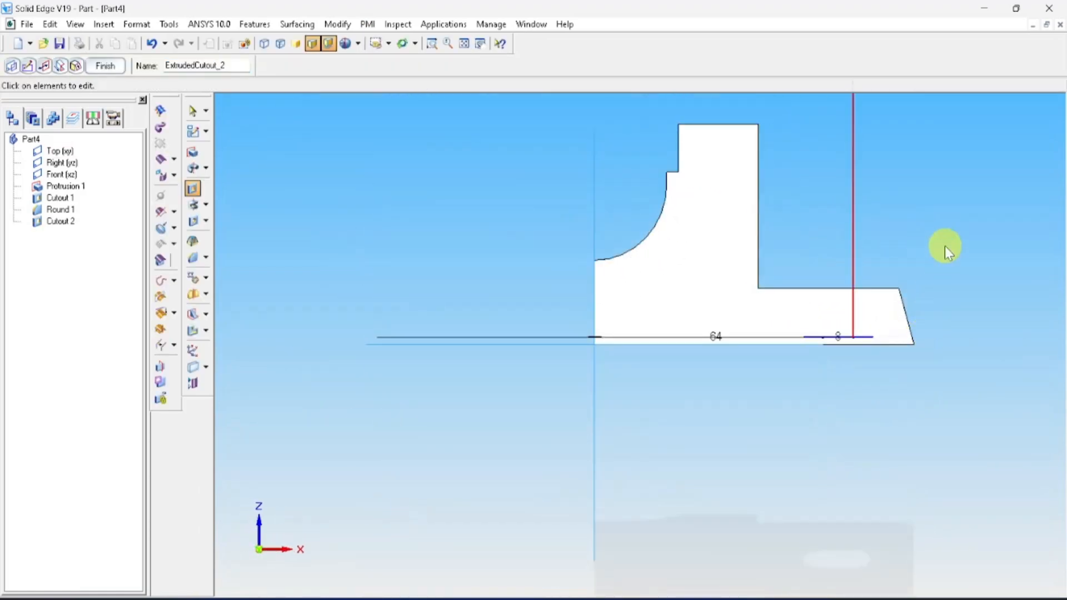
pyautogui.moveTo(945, 246); pyautogui.dragTo(926, 330, button='middle')
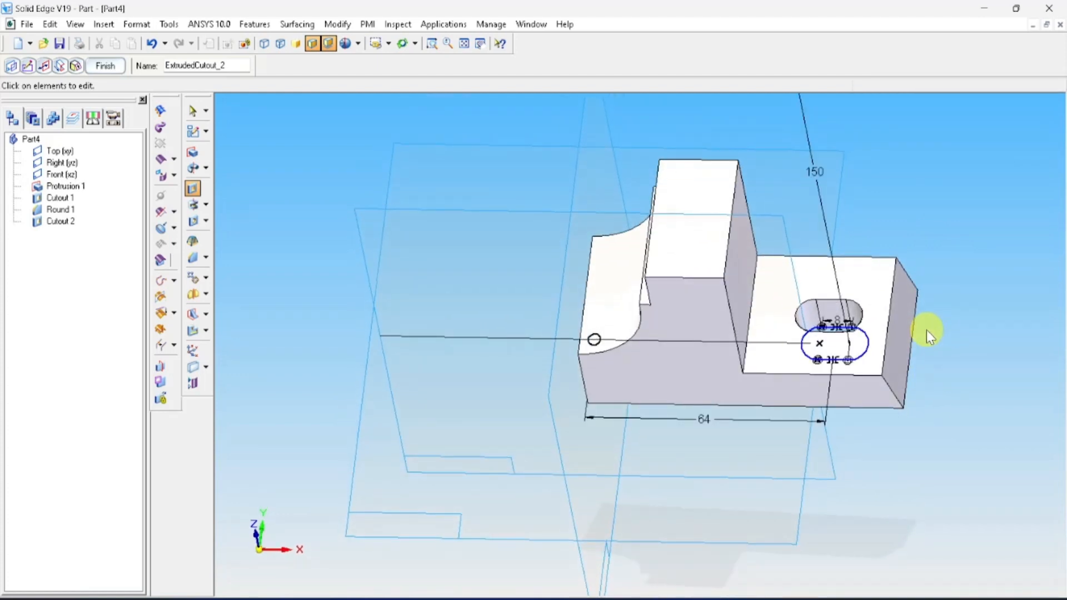
pyautogui.hotkey('alt', 'Tab')
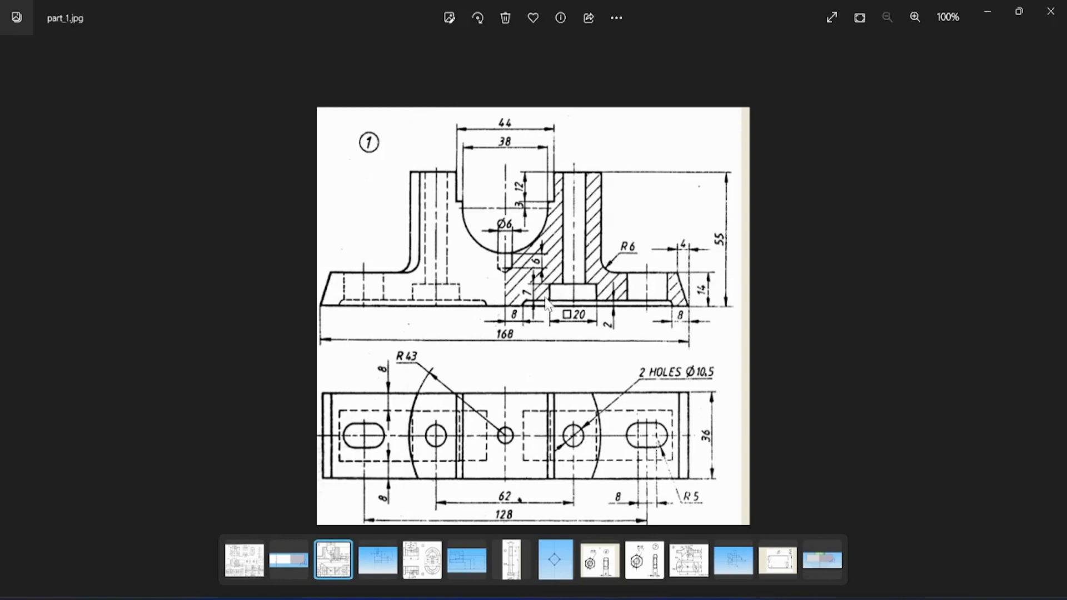
pyautogui.hotkey('alt', 'Tab')
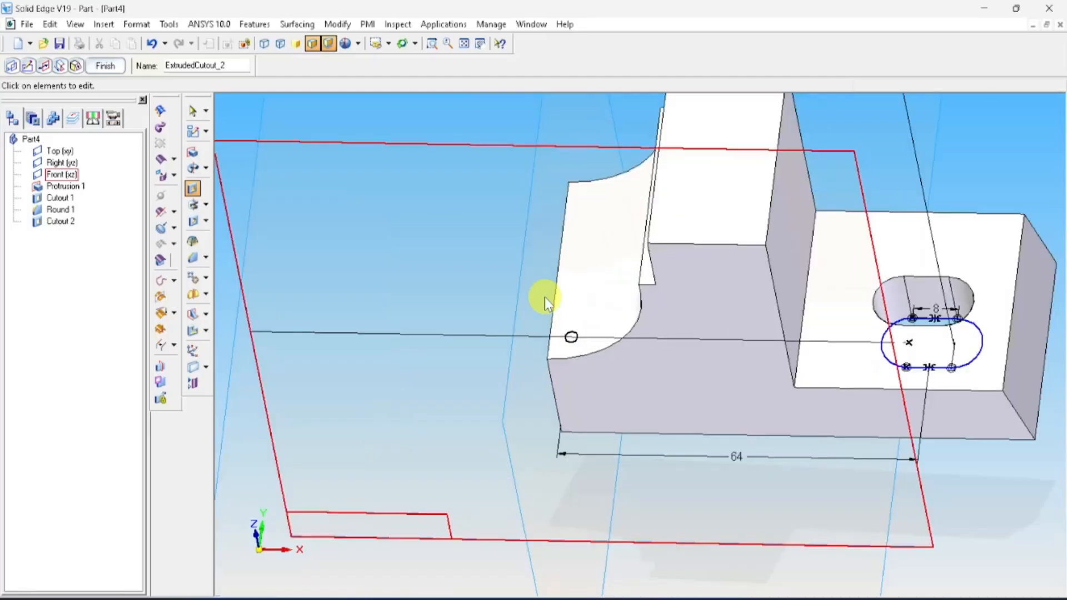
pyautogui.click(105, 65)
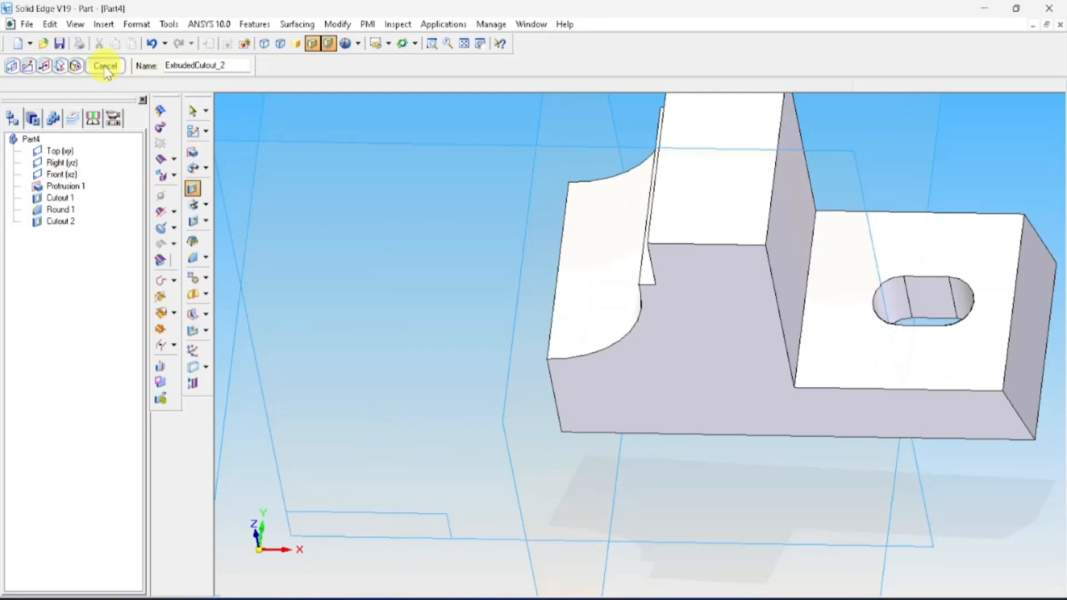
# Start a new cutout sketch on the recess floor and draw a rectangle across the horizontal centreline, between the inner end and the slot.
pyautogui.moveTo(459, 316); pyautogui.dragTo(502, 100, button='middle')
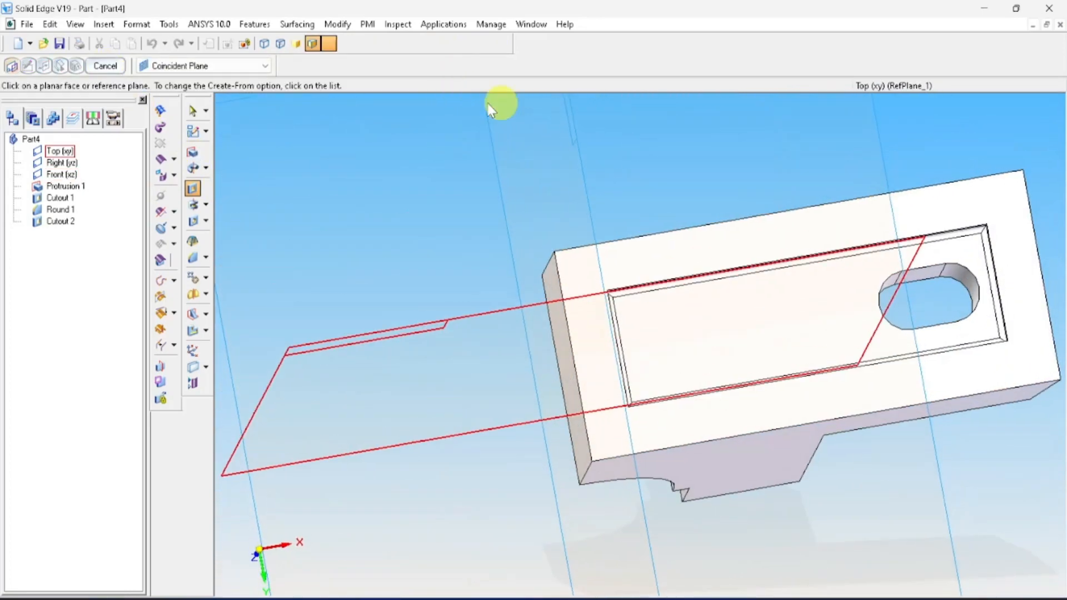
pyautogui.click(678, 342)
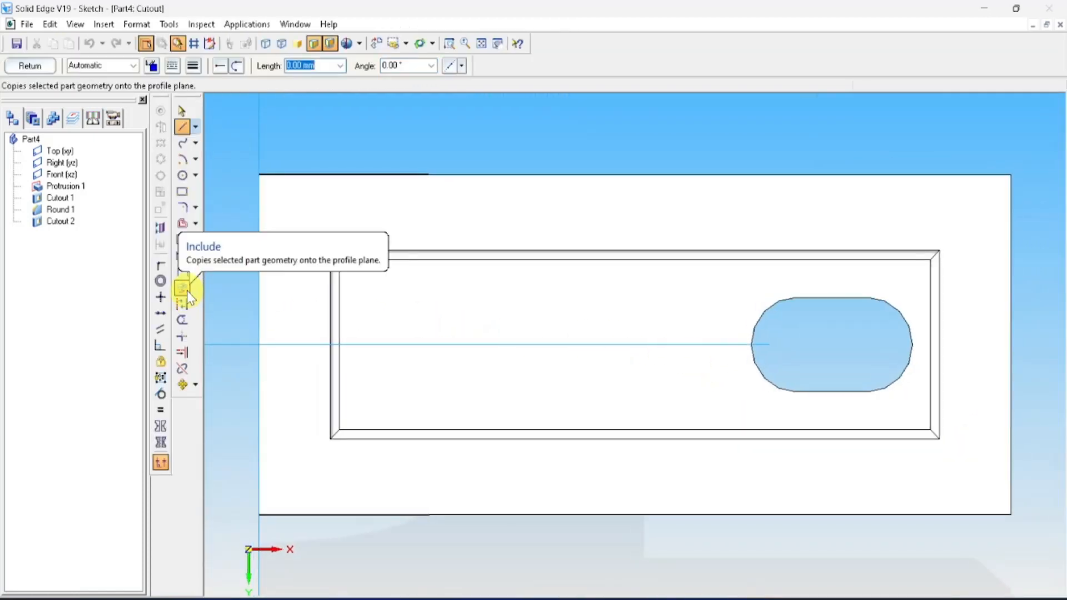
pyautogui.click(182, 192)
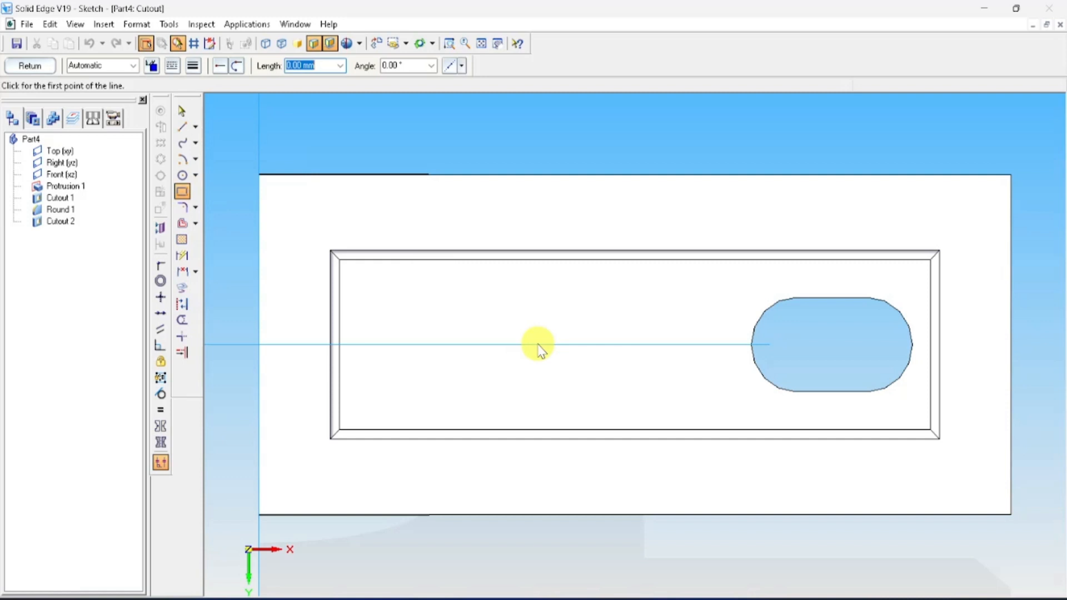
pyautogui.click(452, 303)
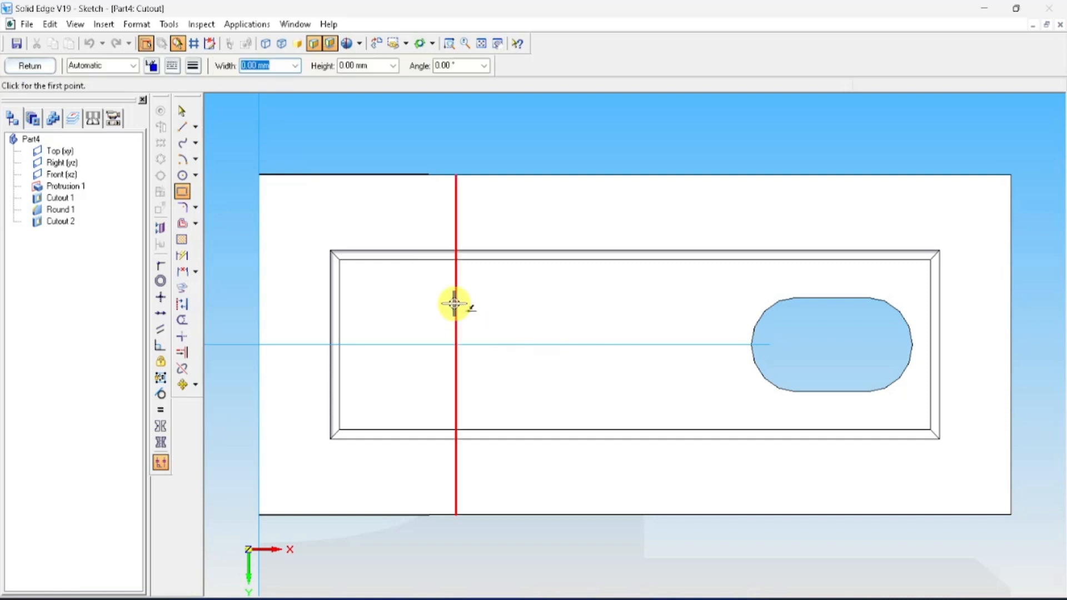
pyautogui.click(585, 304)
pyautogui.click(582, 396)
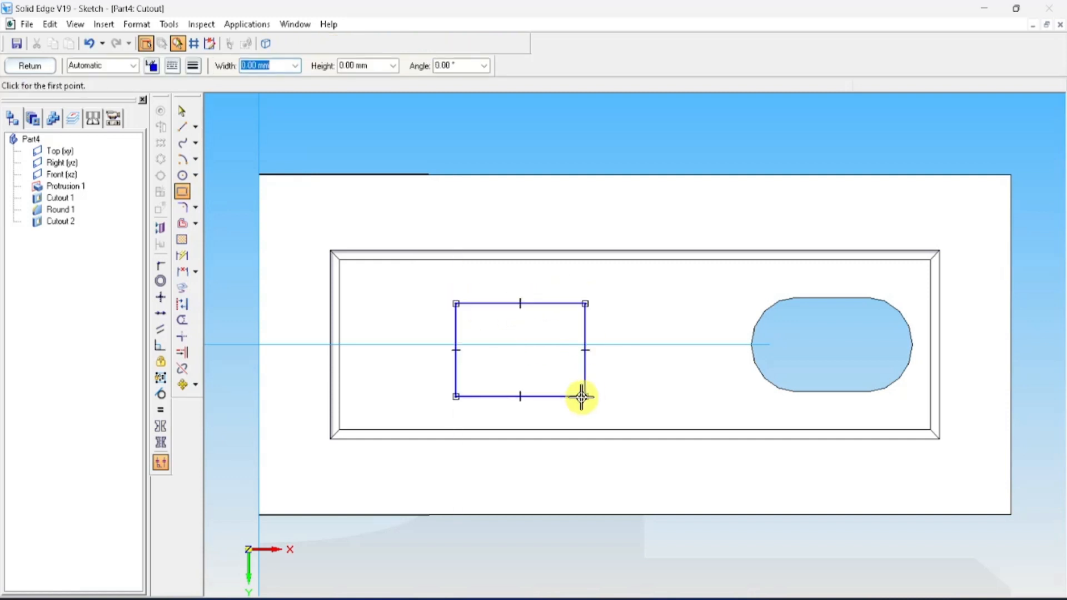
# Make the rectangle's upper and lower lines symmetric about the block's horizontal centreline.
pyautogui.click(161, 444)
pyautogui.click(387, 345)
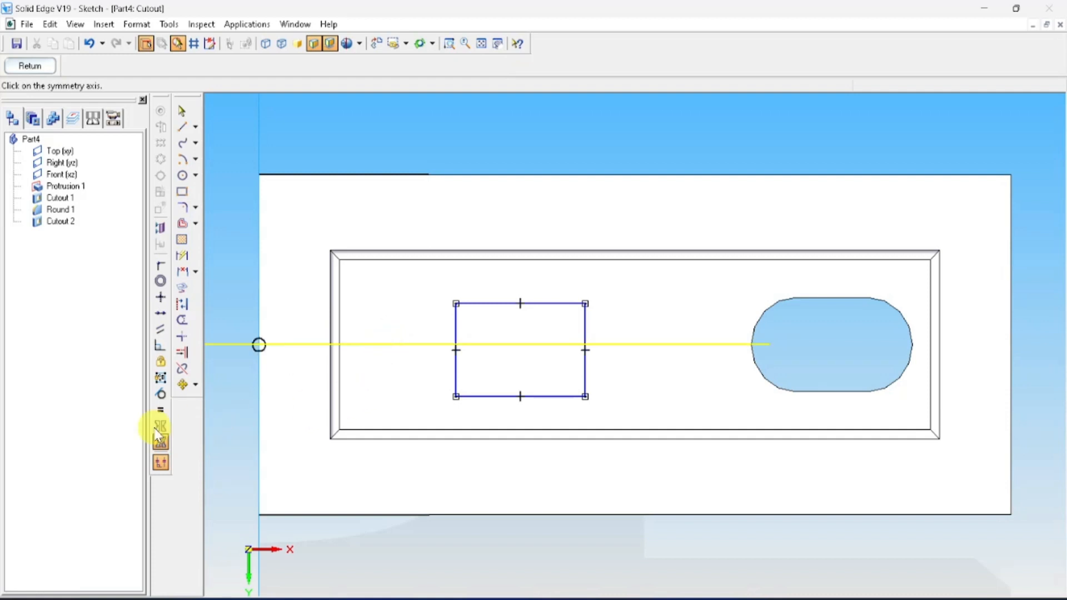
pyautogui.click(162, 426)
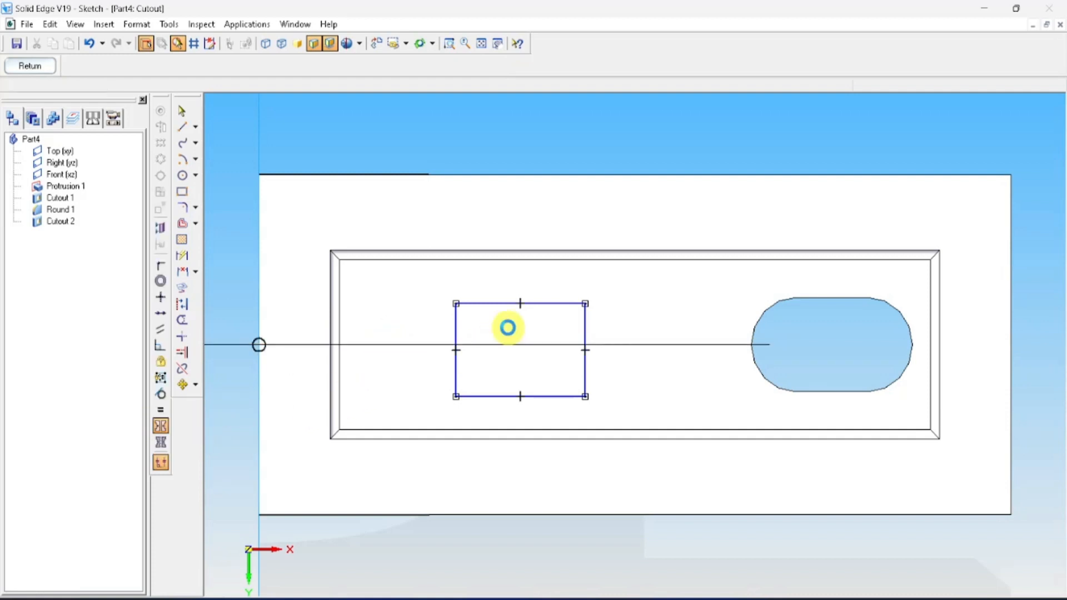
pyautogui.click(547, 311)
pyautogui.click(546, 396)
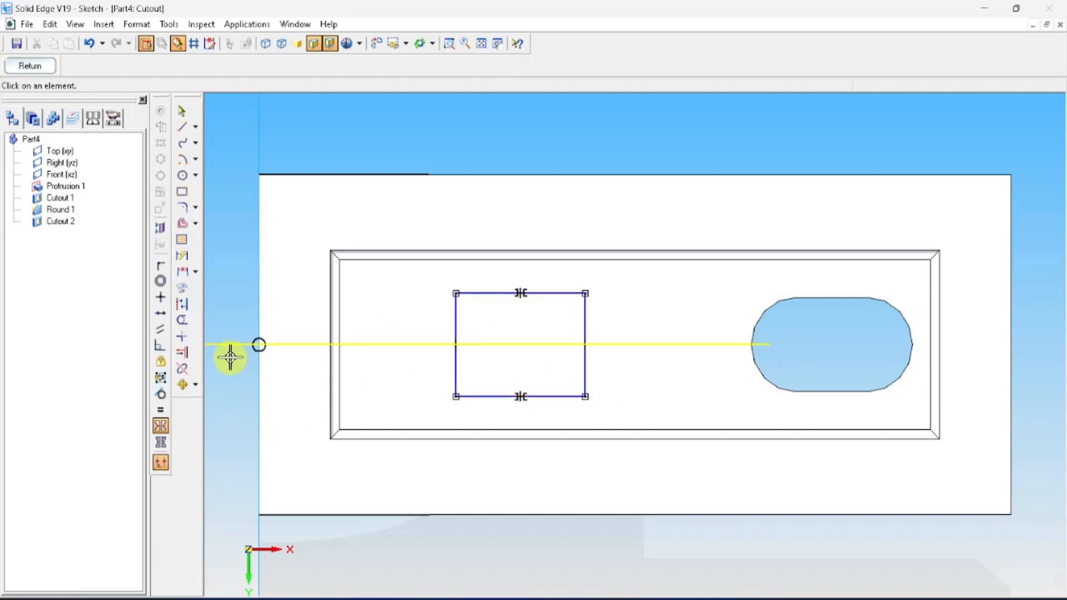
pyautogui.click(182, 256)
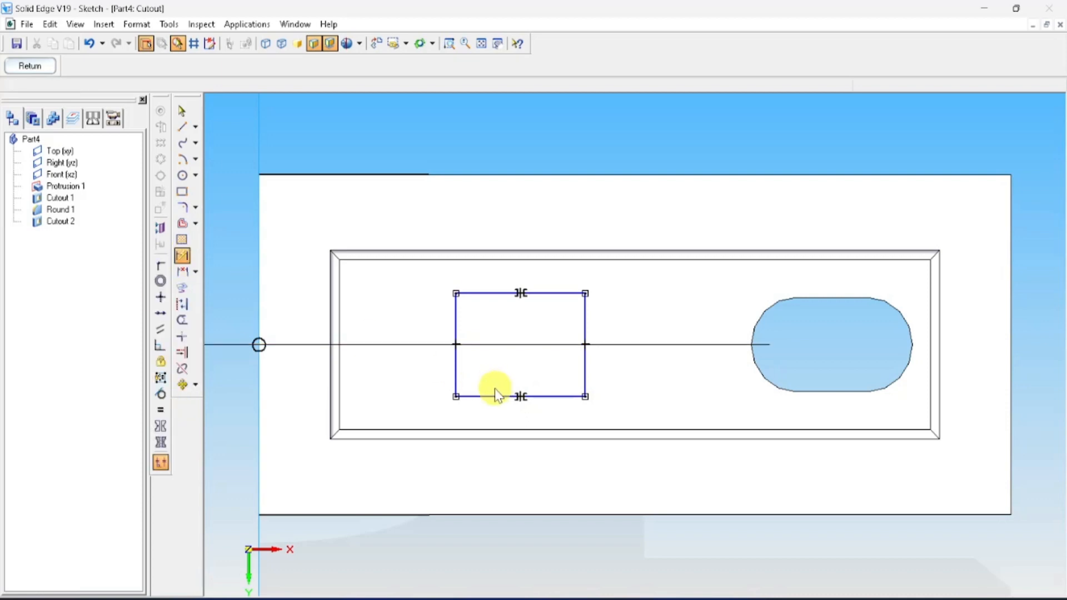
pyautogui.click(454, 374)
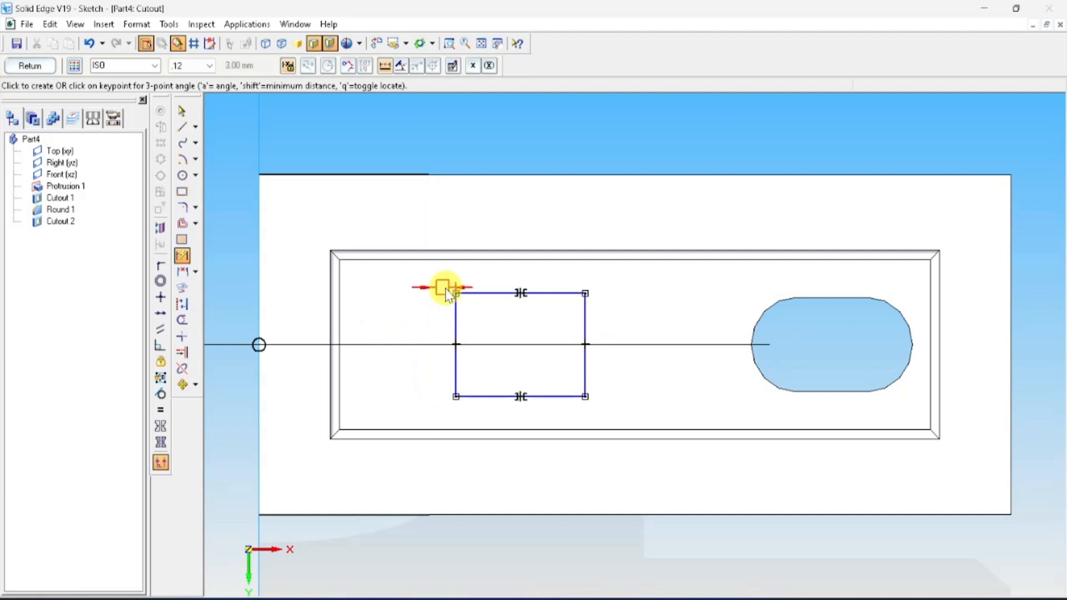
pyautogui.press('Escape')
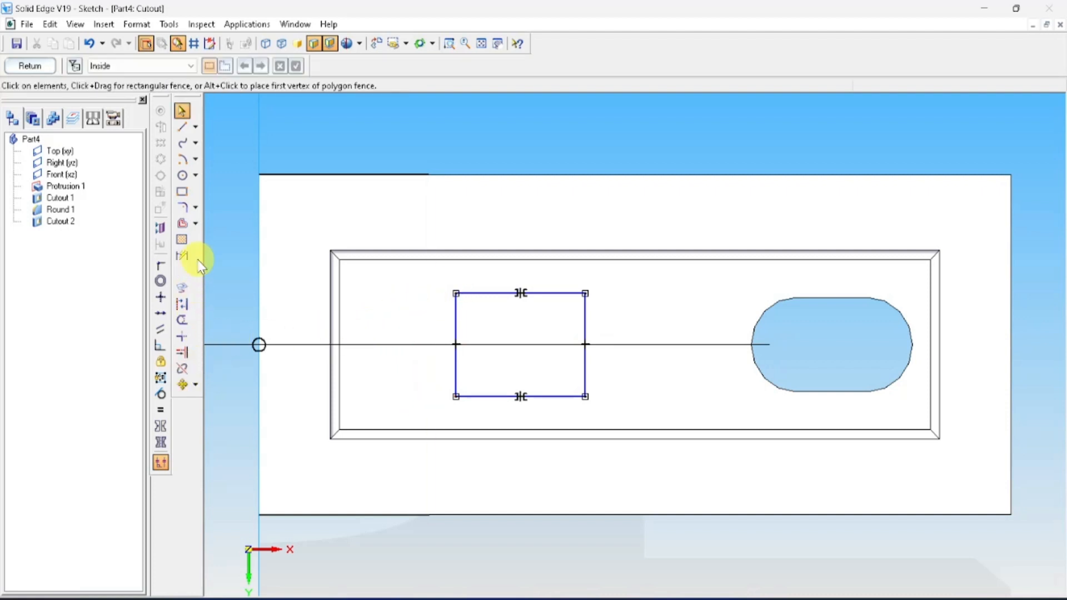
# Dimension the rectangle on the recess floor as a 20 mm by 20 mm square.
pyautogui.click(185, 259)
pyautogui.click(454, 318)
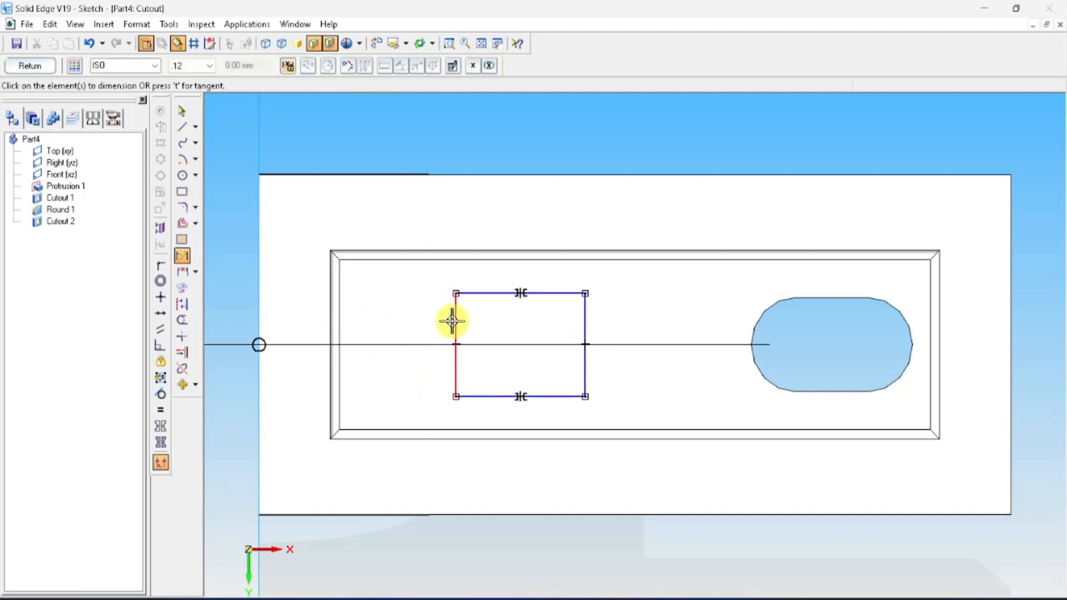
pyautogui.click(425, 326)
pyautogui.write('20')
pyautogui.press('Return')
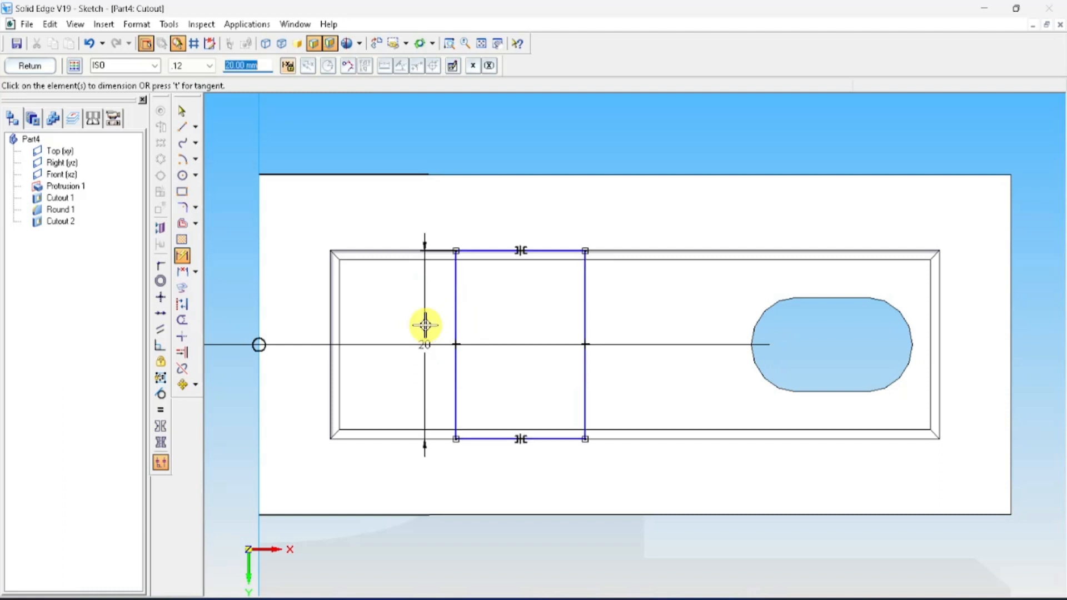
pyautogui.click(549, 252)
pyautogui.click(551, 227)
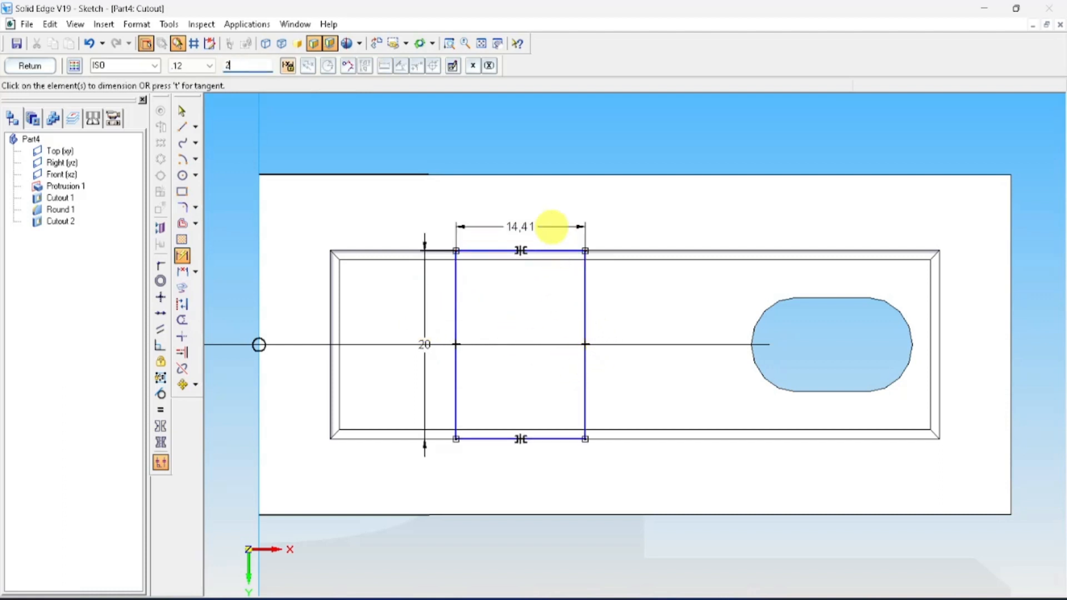
pyautogui.write('20')
pyautogui.press('Return')
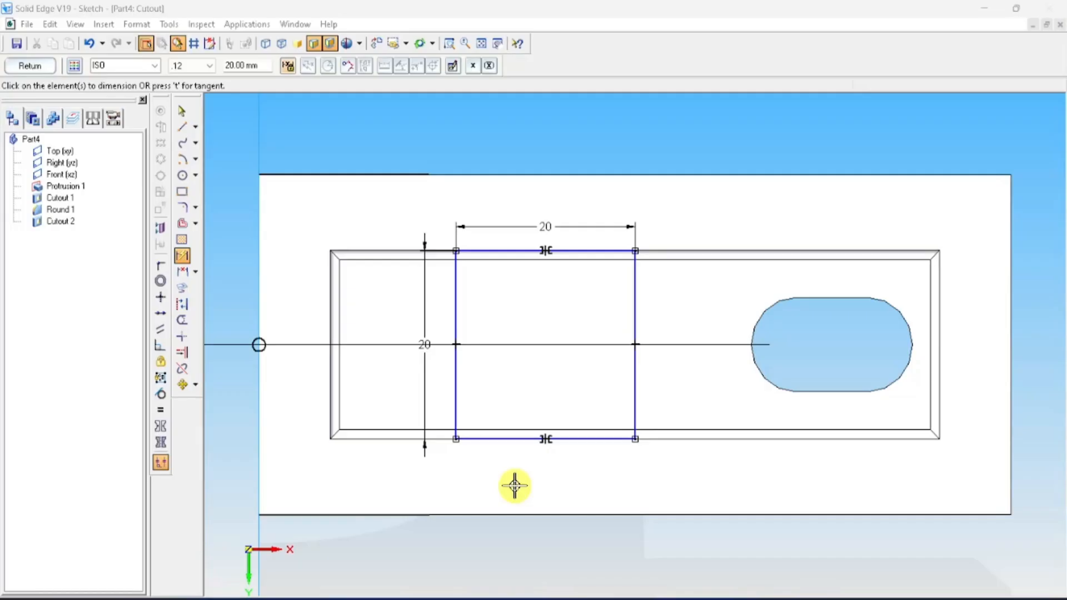
# Dimension the midpoint of the square's upper line 31 mm from the block's inner end plane.
pyautogui.scroll(2, 512, 484)
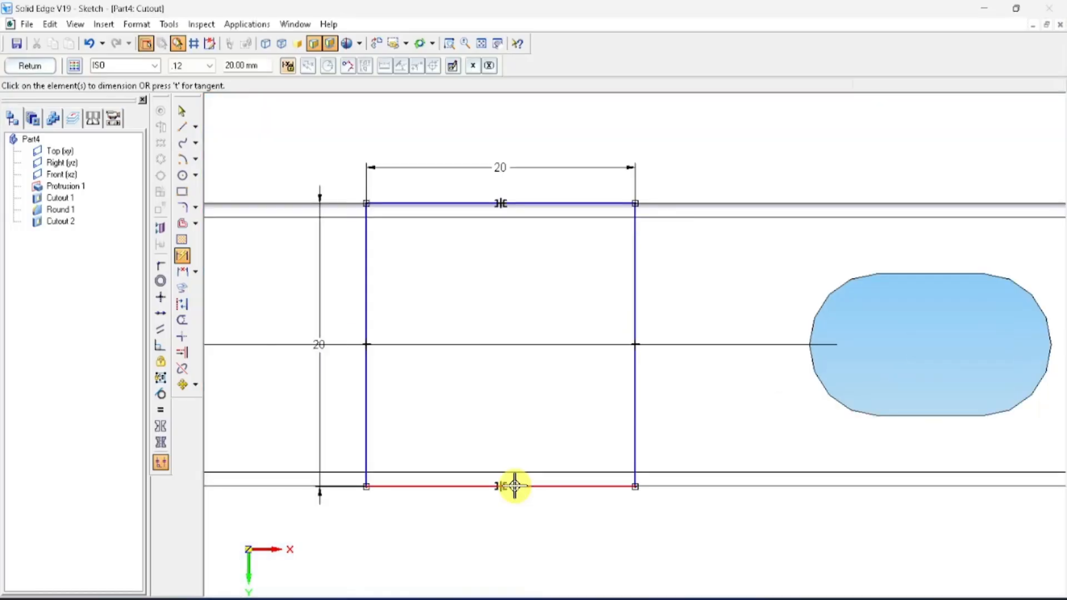
pyautogui.scroll(-5, 515, 487)
pyautogui.scroll(2, 500, 395)
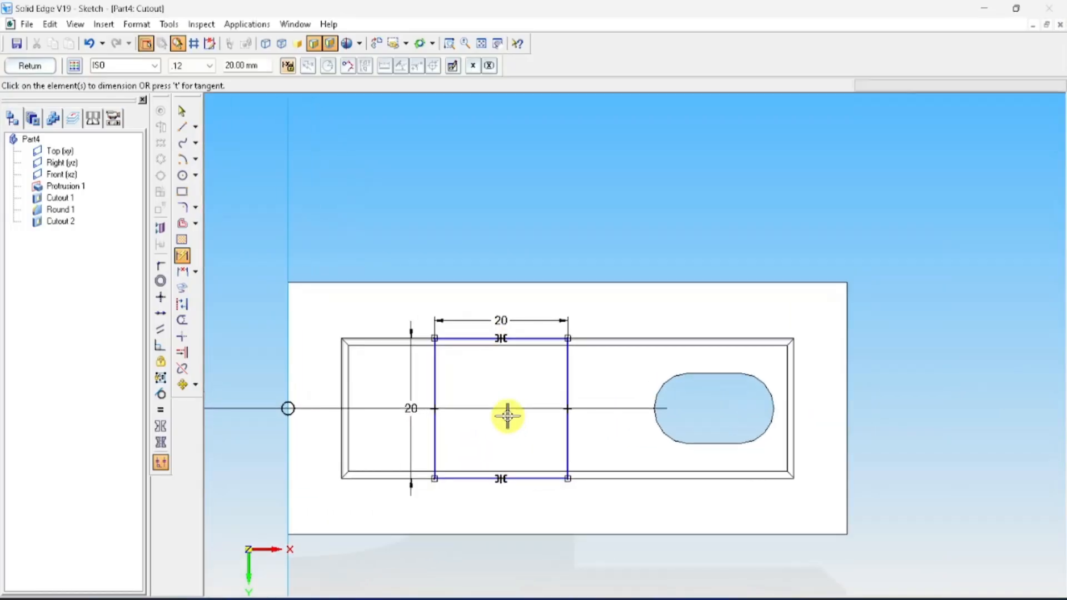
pyautogui.click(180, 257)
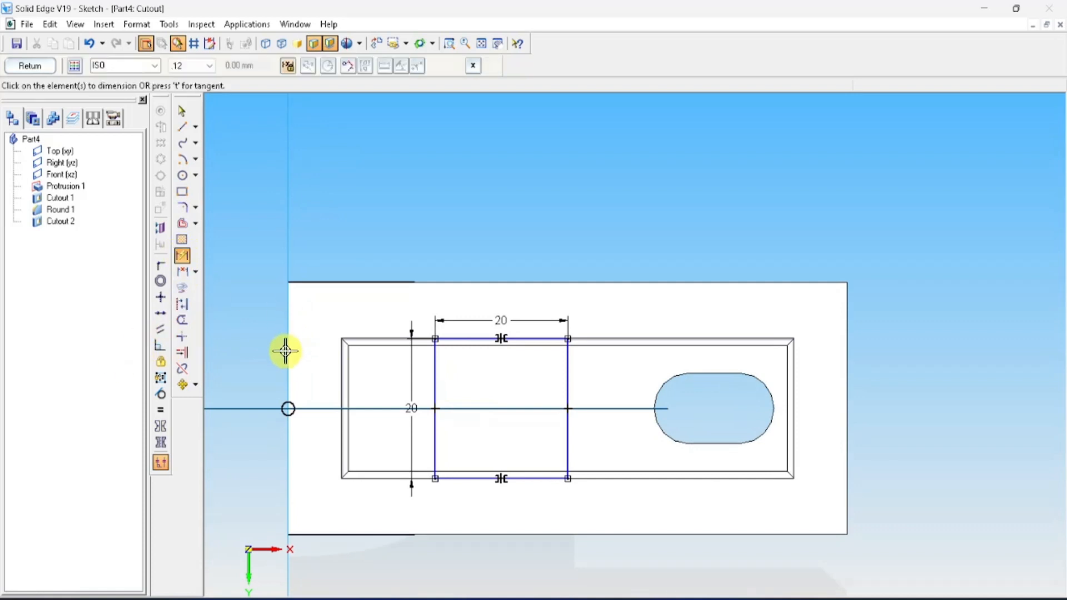
pyautogui.click(287, 351)
pyautogui.click(500, 339)
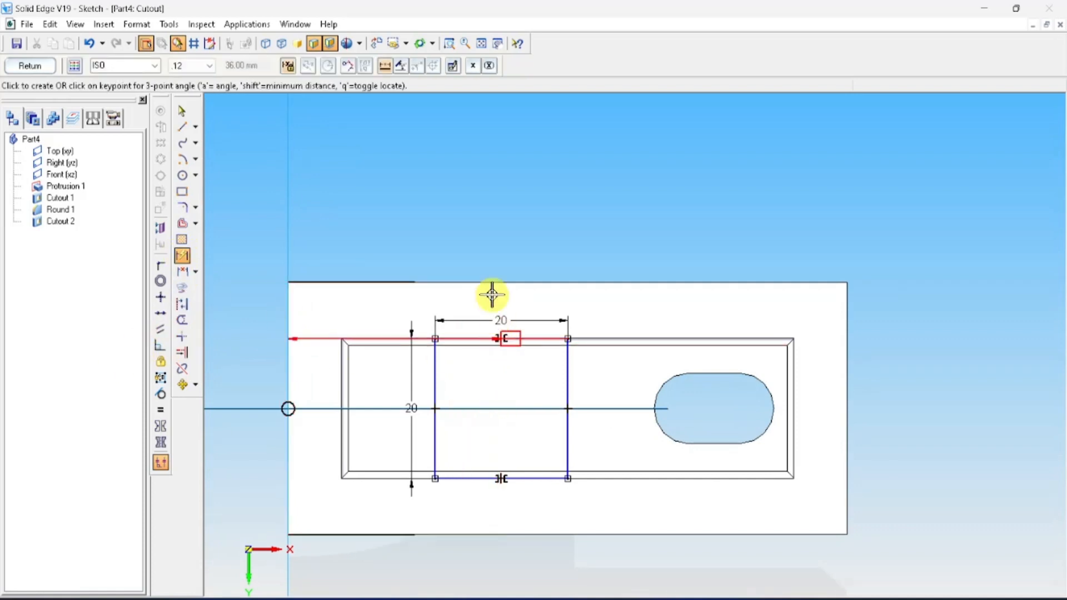
pyautogui.click(491, 256)
pyautogui.write('3')
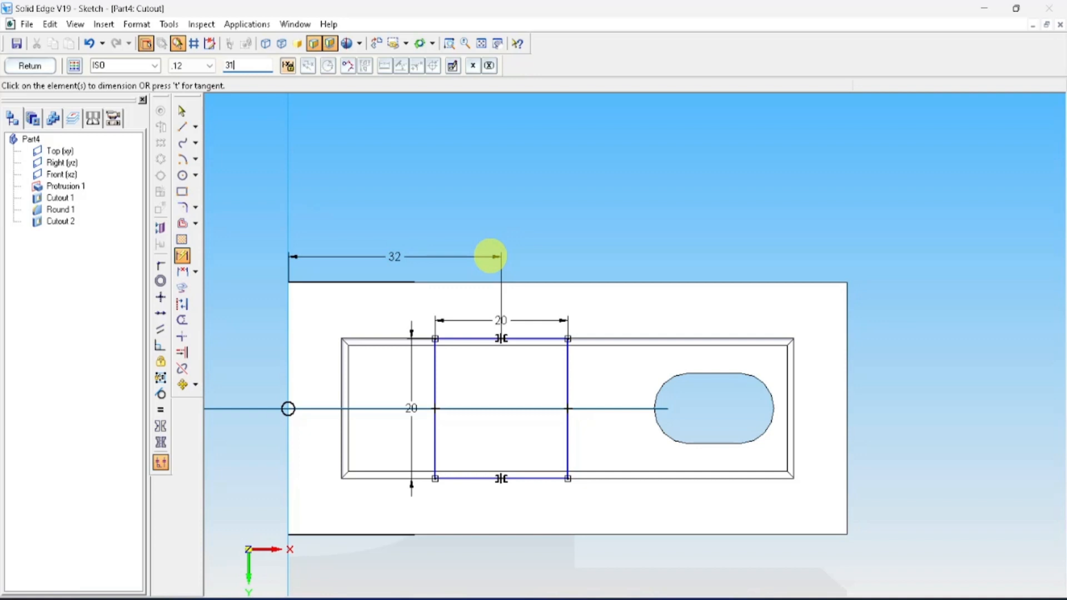
pyautogui.write('1')
pyautogui.press('Return')
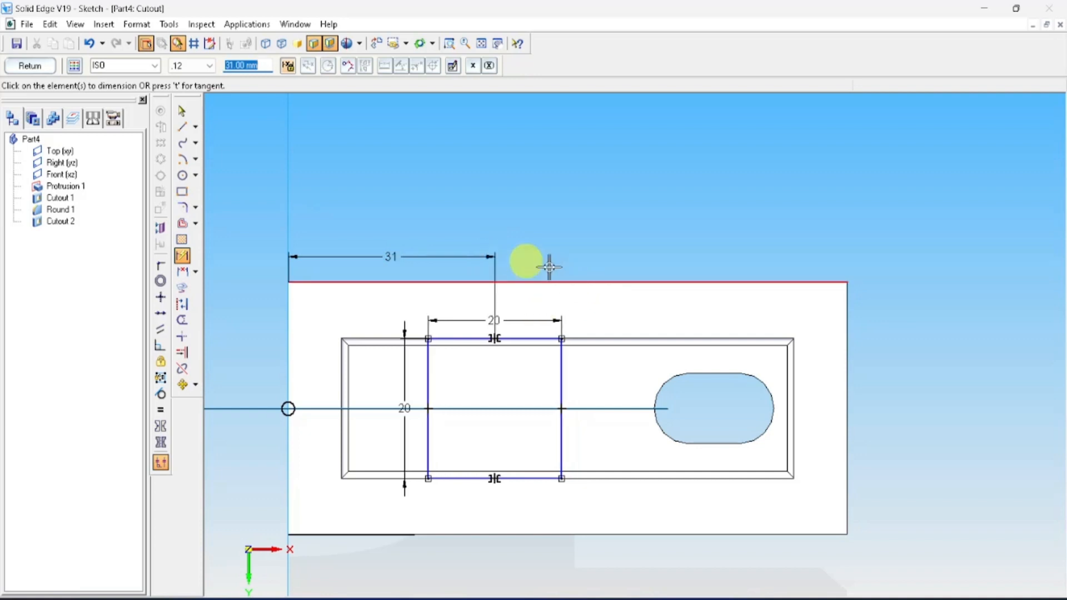
# Finish the sketch, cut the square pocket upward into the block from the recess floor, and check the part_1.jpg drawing.
pyautogui.click(30, 66)
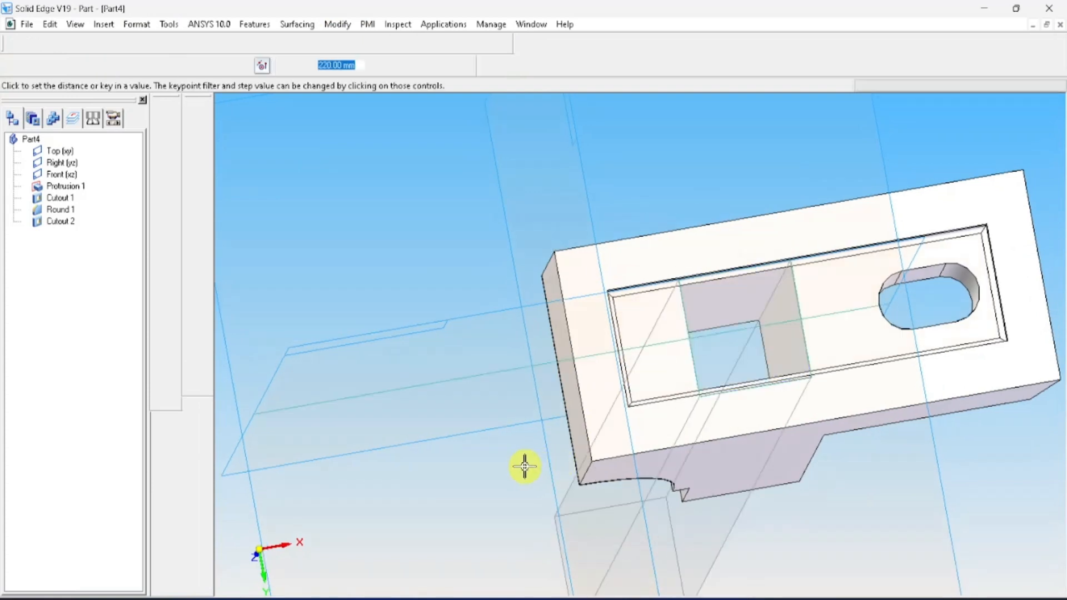
pyautogui.press('Return')
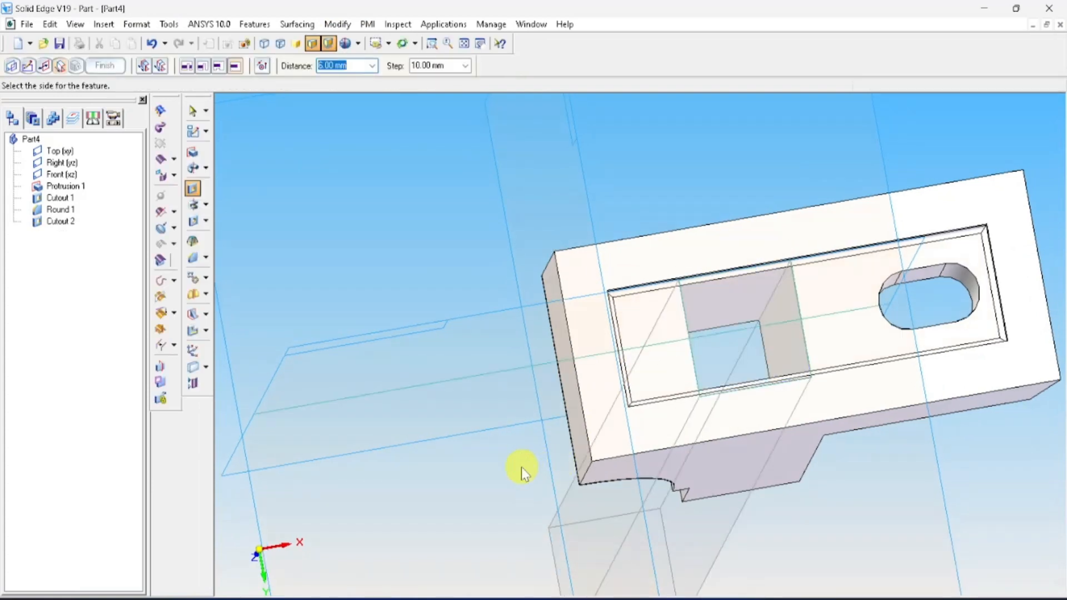
pyautogui.click(523, 467)
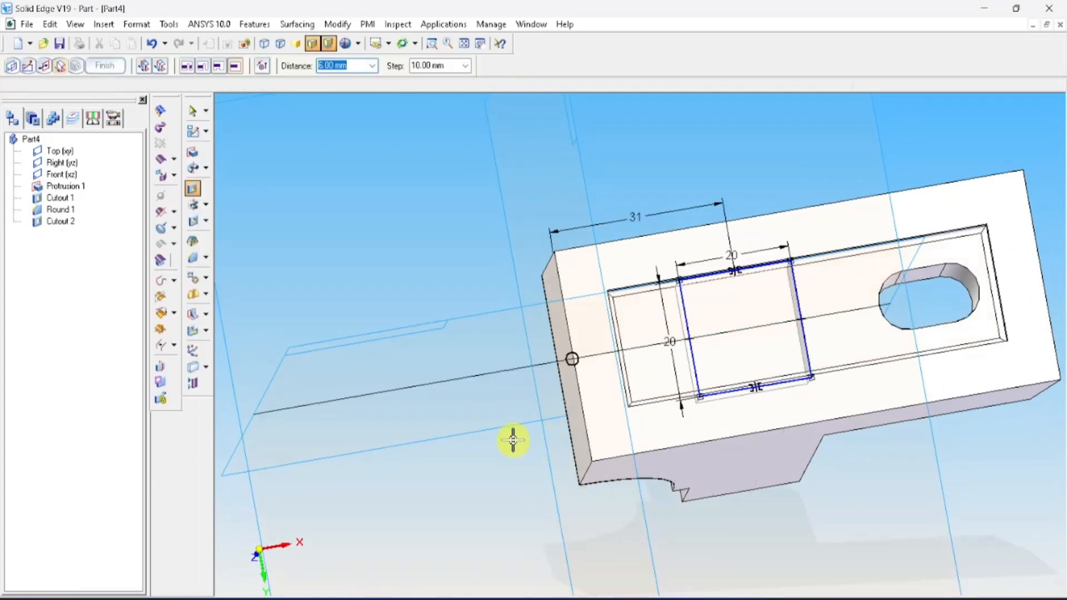
pyautogui.moveTo(572, 437); pyautogui.dragTo(585, 505, button='middle')
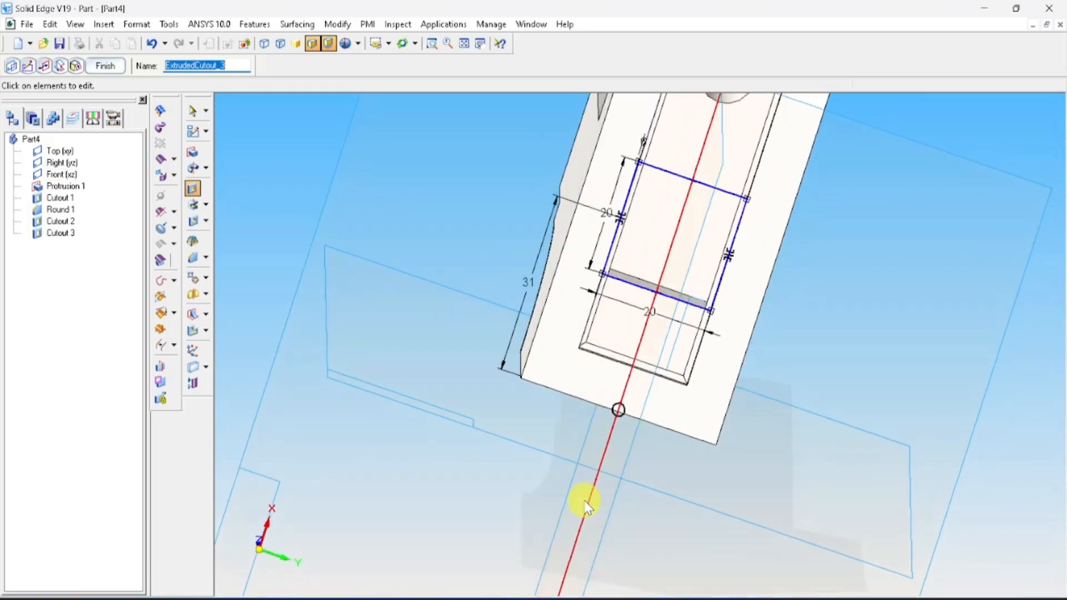
pyautogui.hotkey('alt', 'Tab')
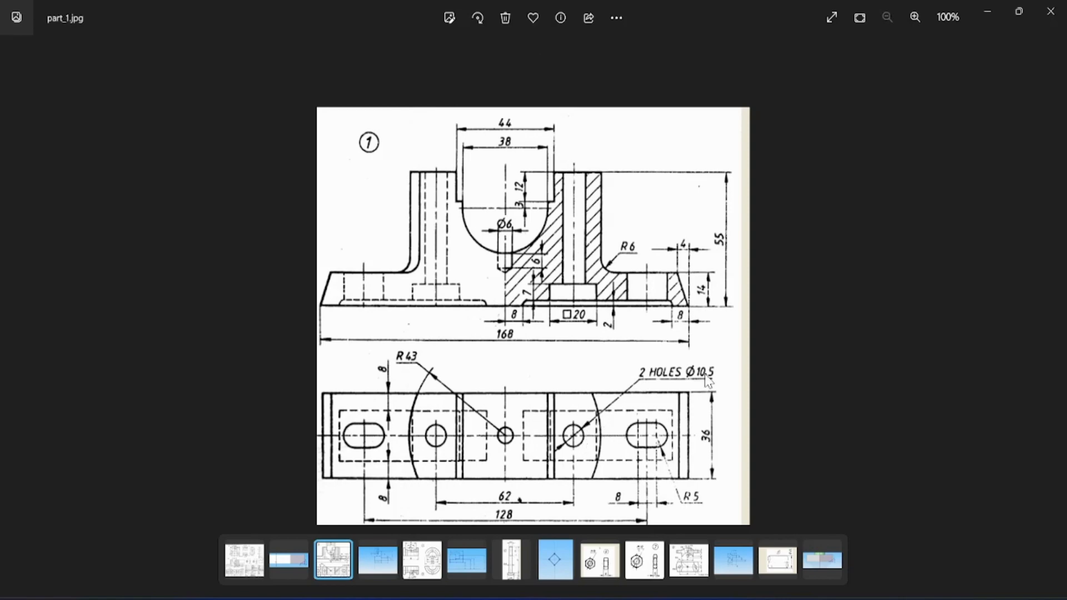
pyautogui.hotkey('alt', 'Tab')
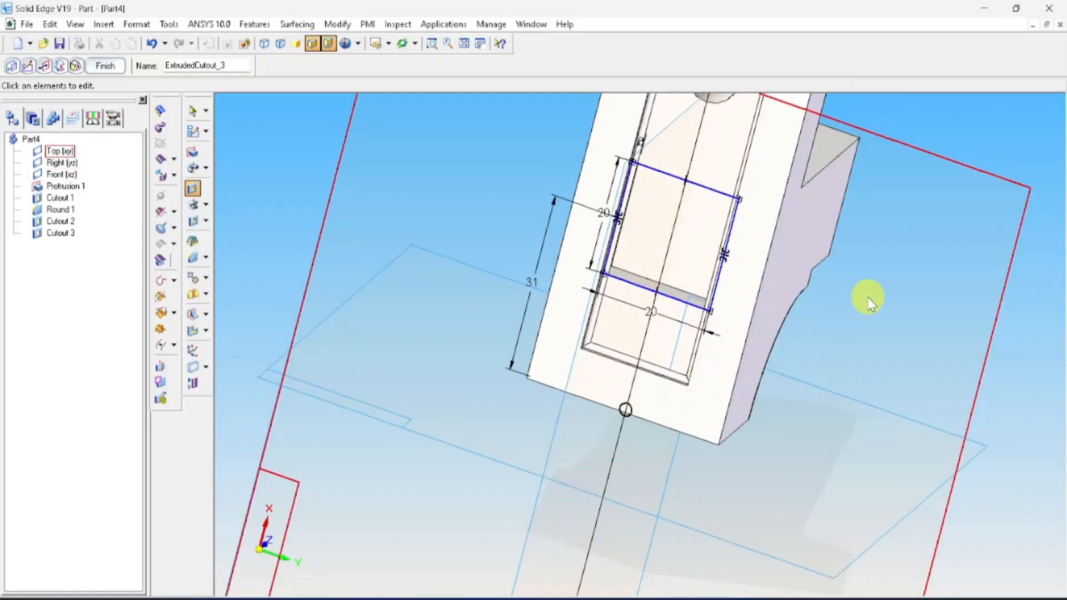
# Complete the square cutout and start a new cutout sketch on the inner face of the square pocket.
pyautogui.hotkey('ctrl', 'j')
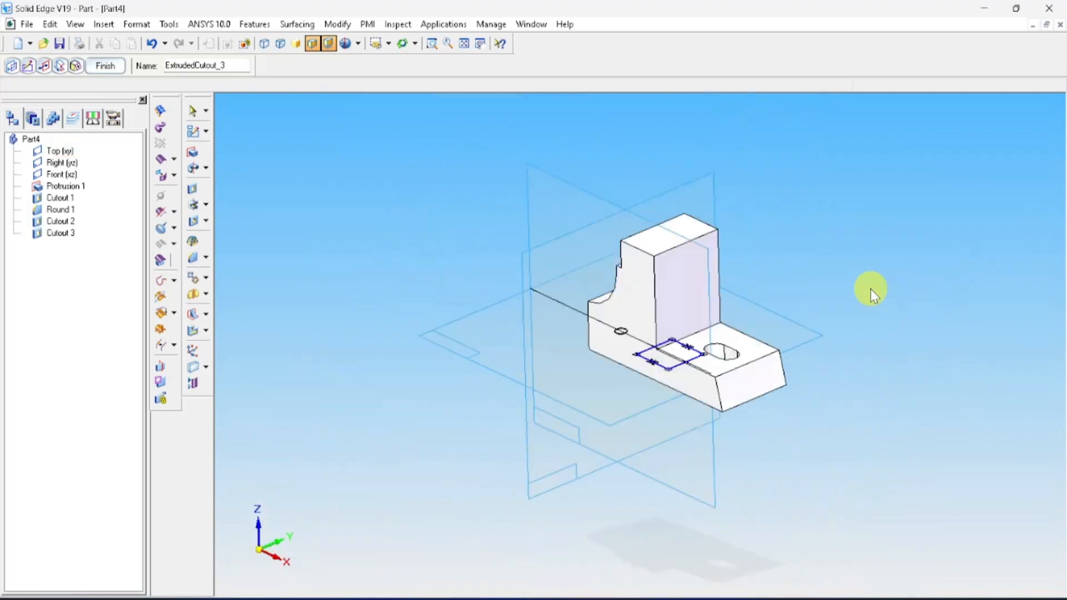
pyautogui.scroll(-1, 636, 429)
pyautogui.moveTo(637, 429); pyautogui.dragTo(646, 333, button='middle')
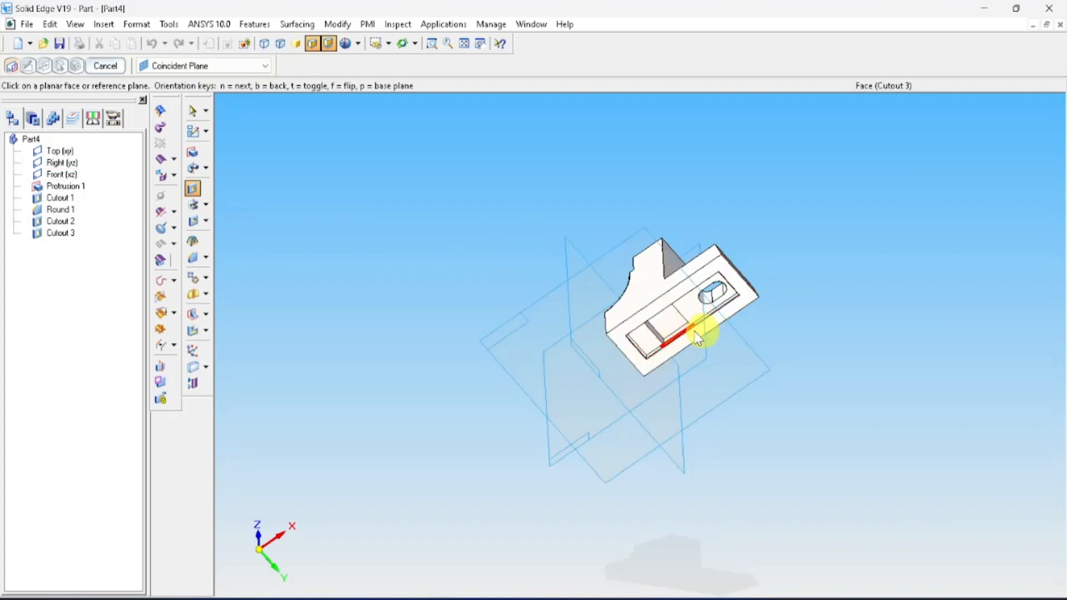
pyautogui.scroll(4, 800, 391)
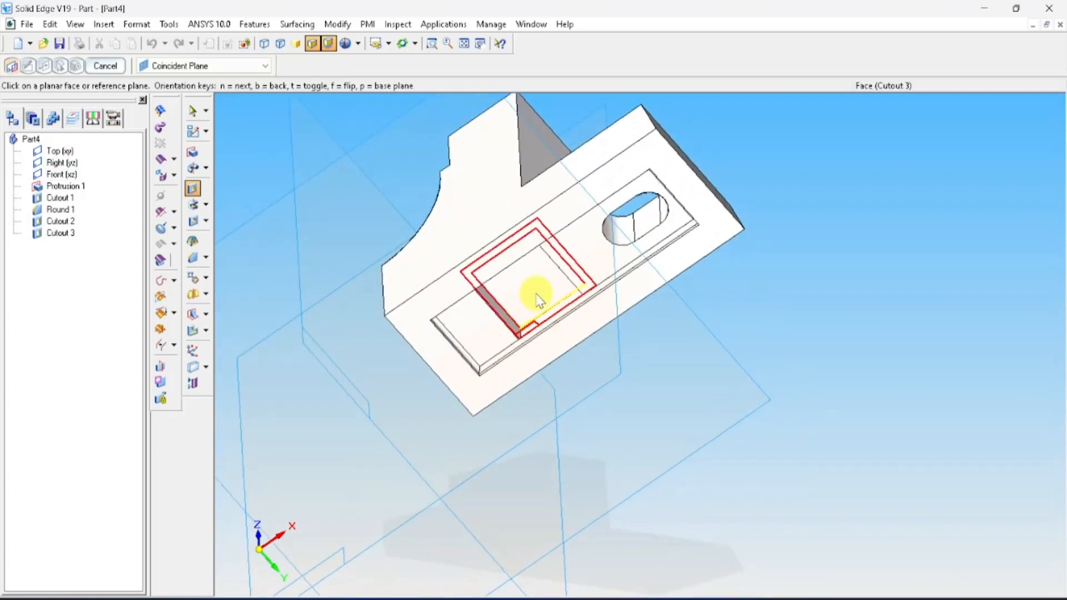
pyautogui.click(537, 297)
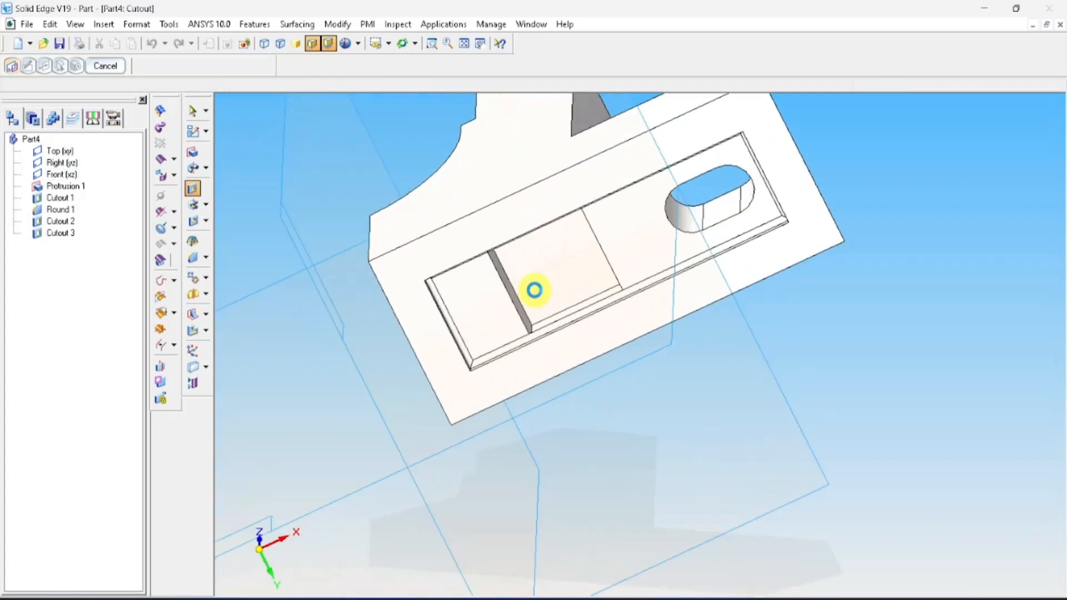
# Draw a circle with a 105 mm diameter centred on the horizontal centreline inside the square pocket.
pyautogui.click(187, 177)
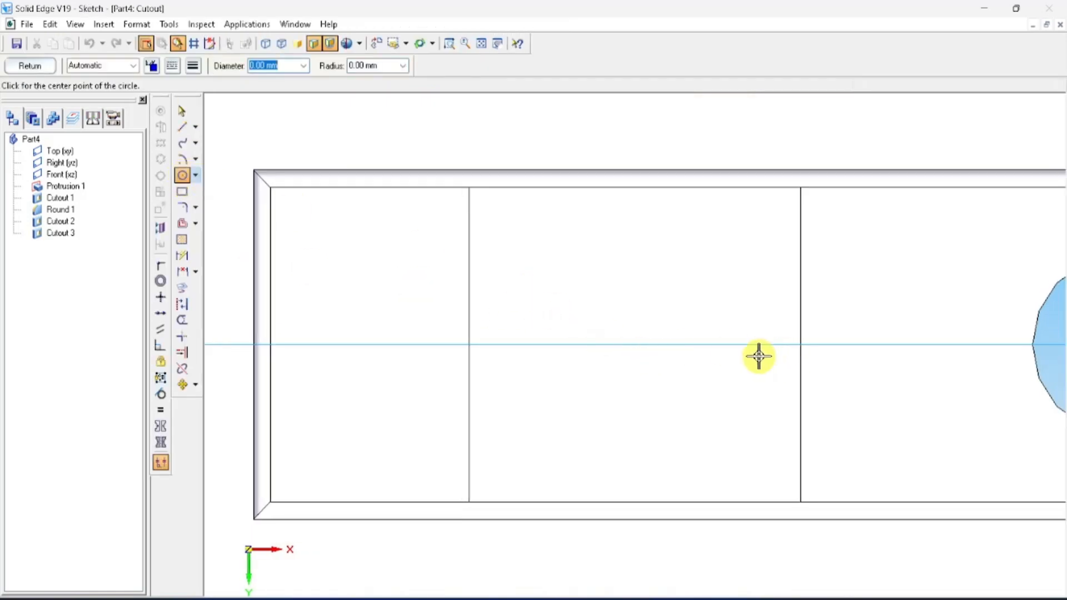
pyautogui.click(642, 345)
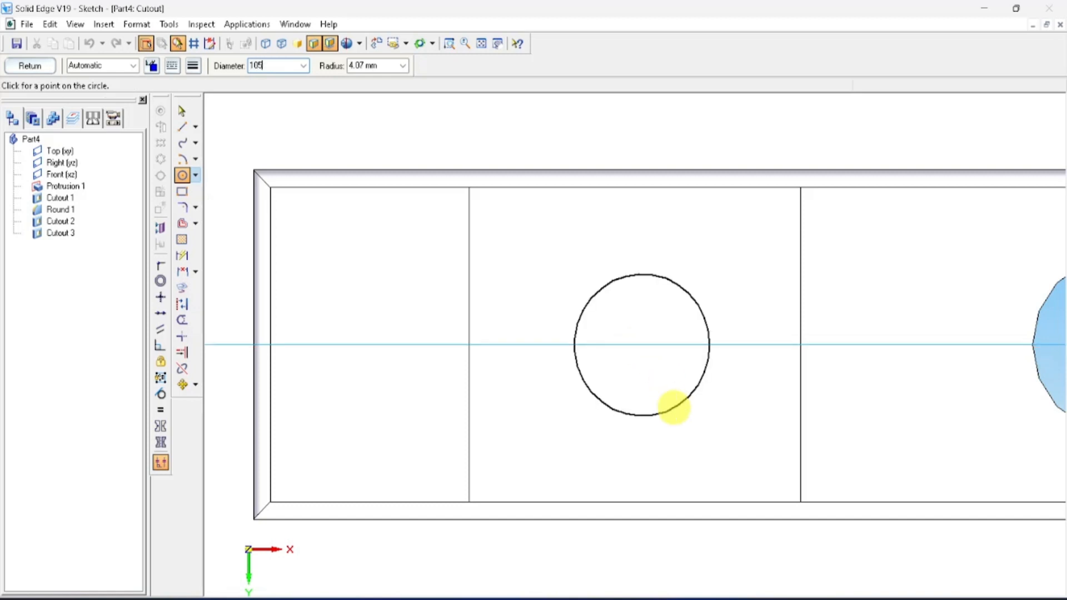
pyautogui.press('Return')
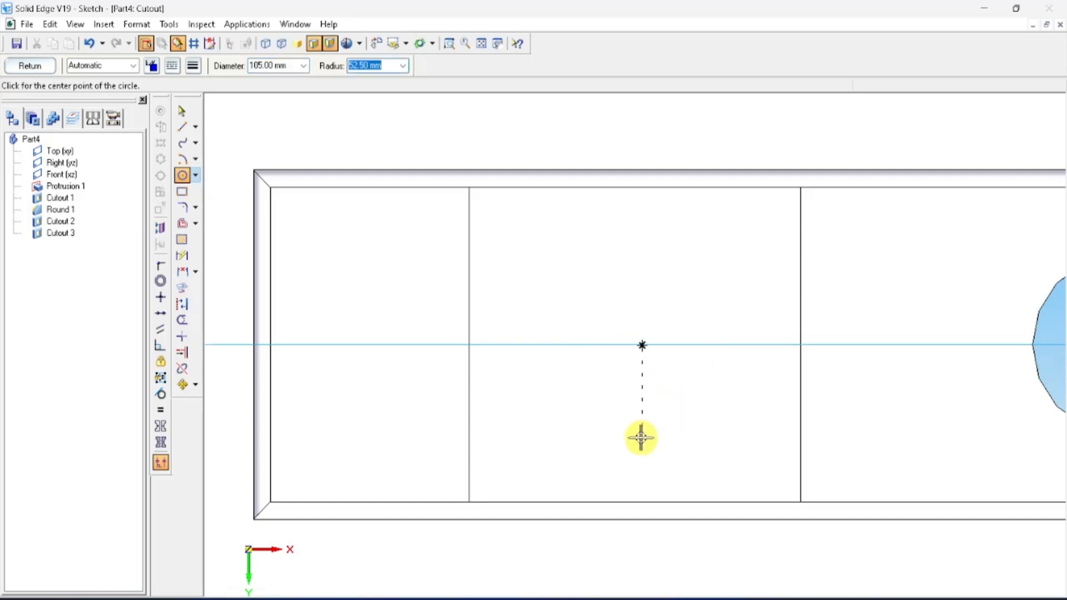
pyautogui.press('Escape')
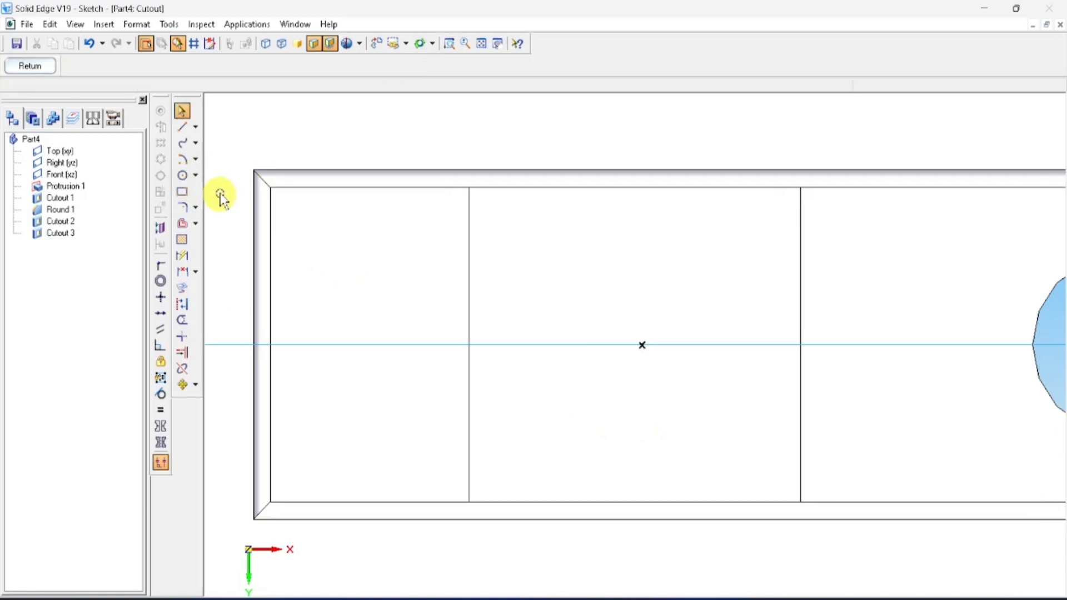
# Draw a 10.5 mm diameter circle on the existing circle's centre point inside the square pocket.
pyautogui.click(182, 176)
pyautogui.click(642, 345)
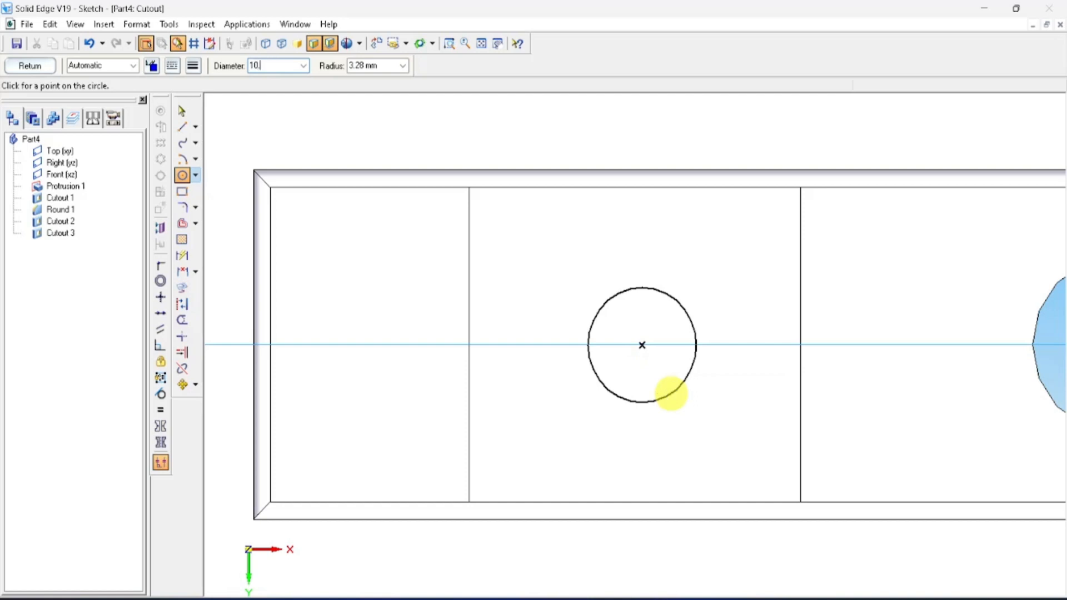
pyautogui.press('Return')
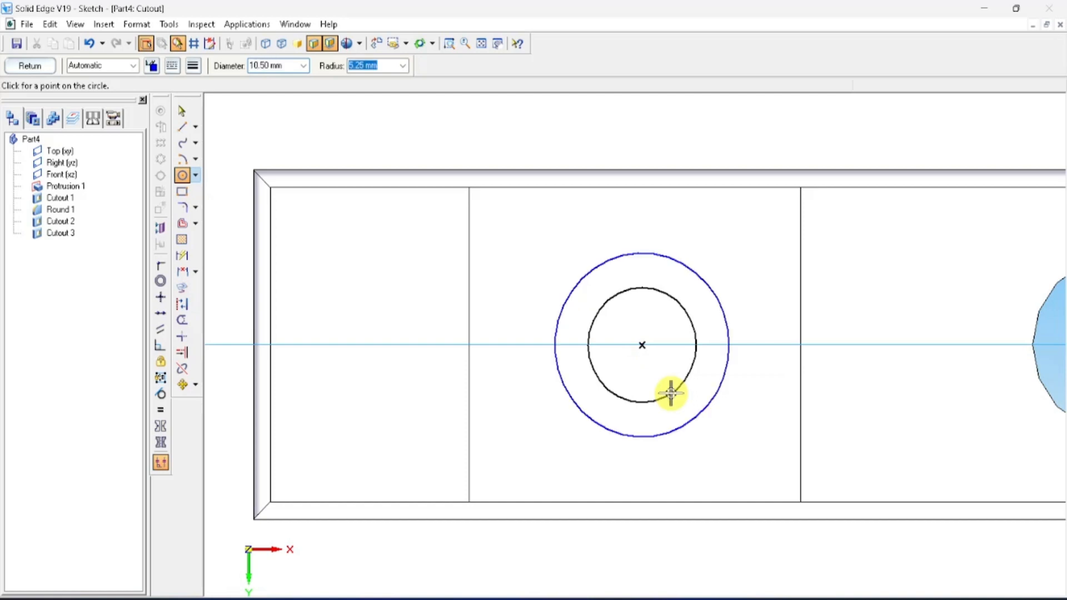
pyautogui.click(672, 391)
# Delete the oversized 105 mm circle from the cutout sketch, keeping the 10.5 mm circle.
pyautogui.scroll(3, 642, 316)
pyautogui.scroll(-5, 639, 202)
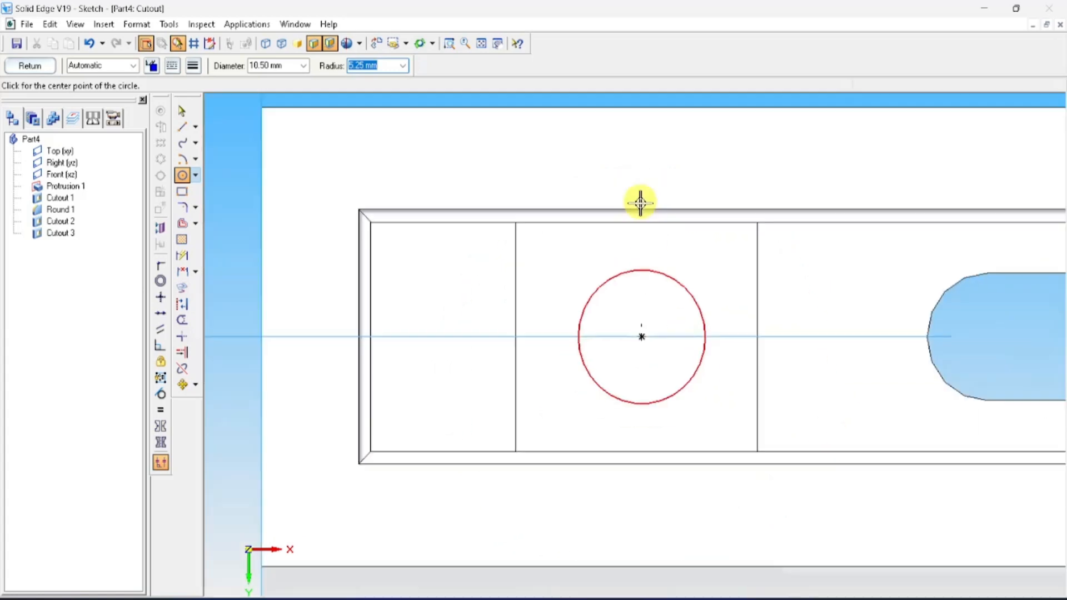
pyautogui.click(181, 110)
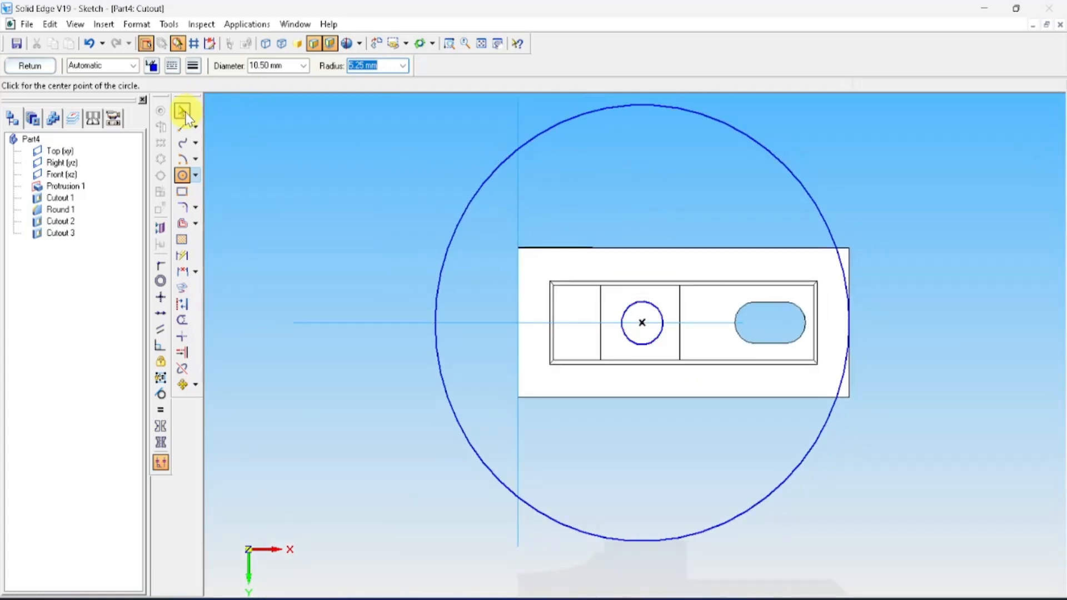
pyautogui.click(481, 195)
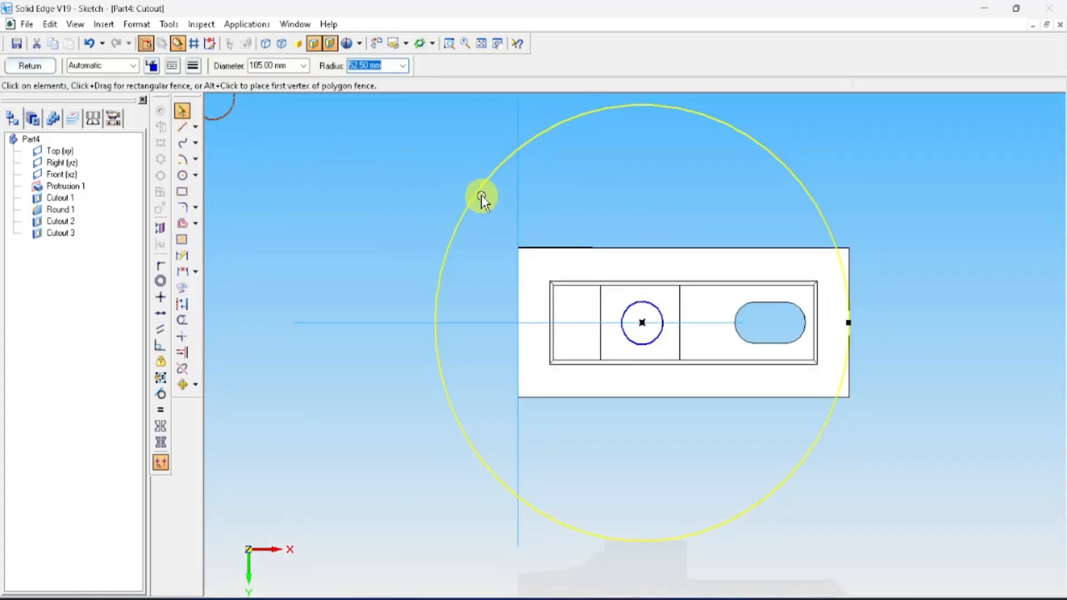
pyautogui.press('Delete')
pyautogui.scroll(2, 527, 235)
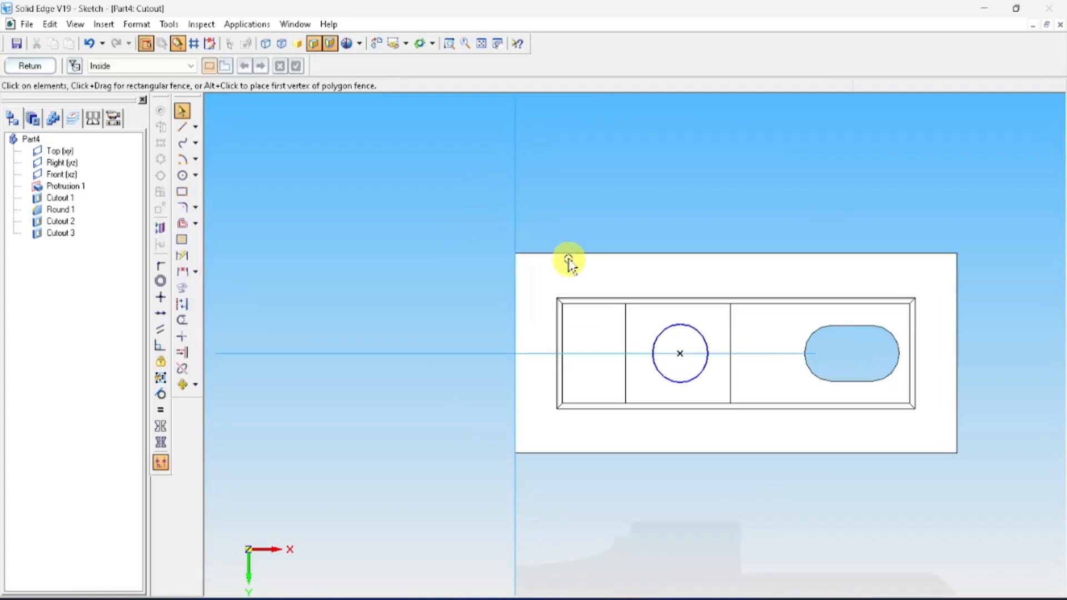
# Dimension the 10.5 mm circle's centre horizontally from the block's straight end edge and set the distance to 31 mm.
pyautogui.click(183, 255)
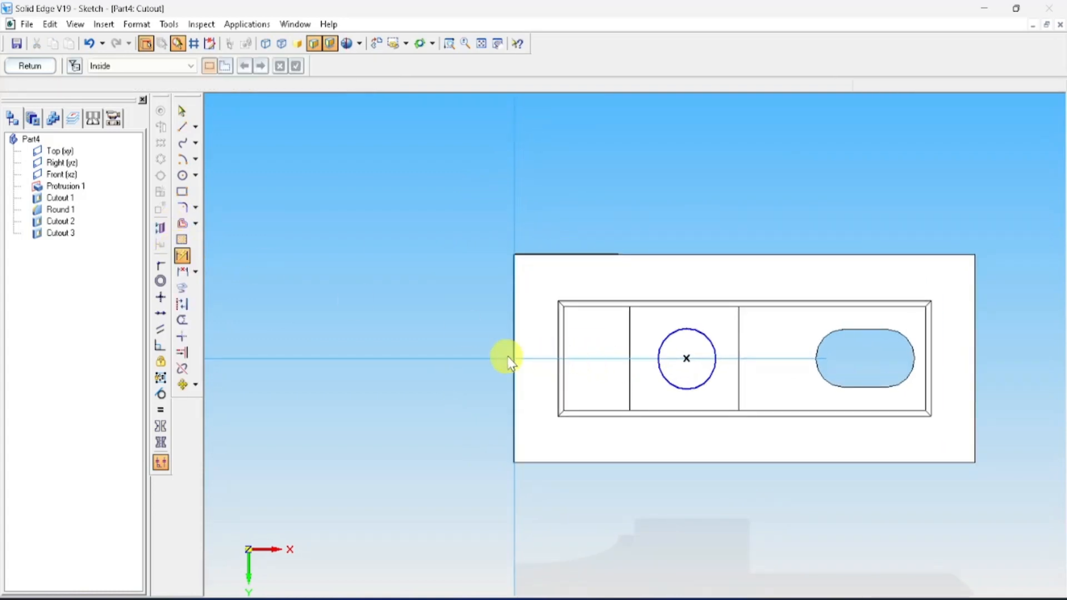
pyautogui.click(513, 354)
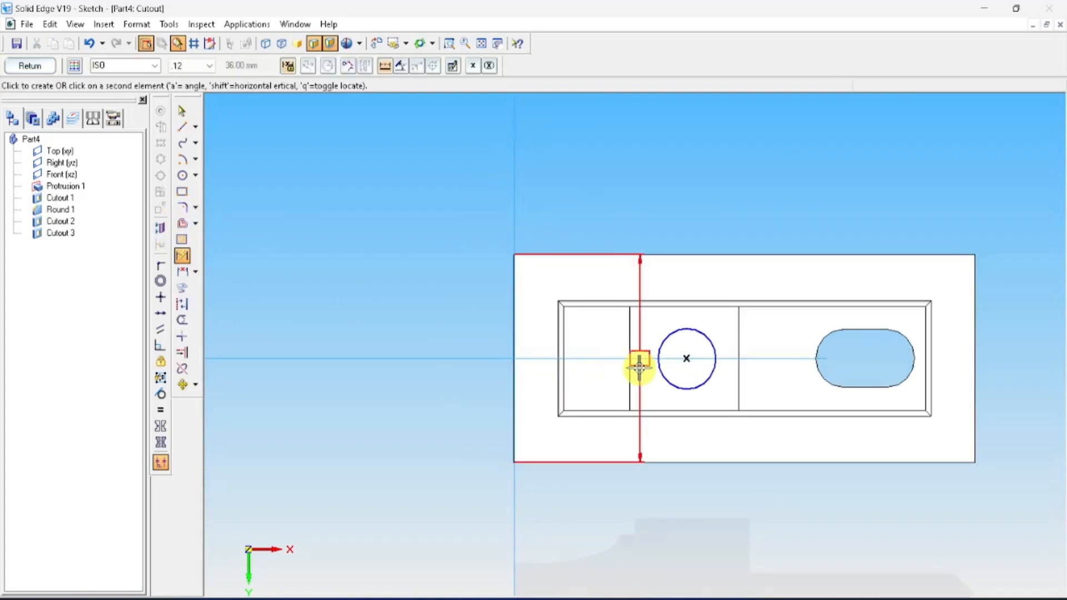
pyautogui.click(659, 346)
pyautogui.click(650, 183)
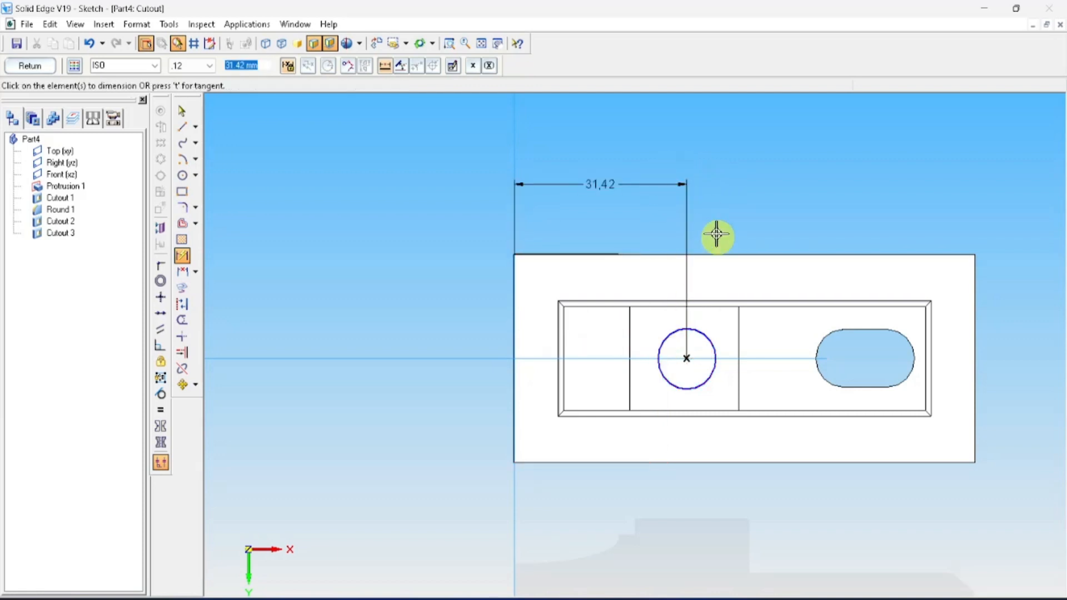
pyautogui.write('31')
pyautogui.press('Return')
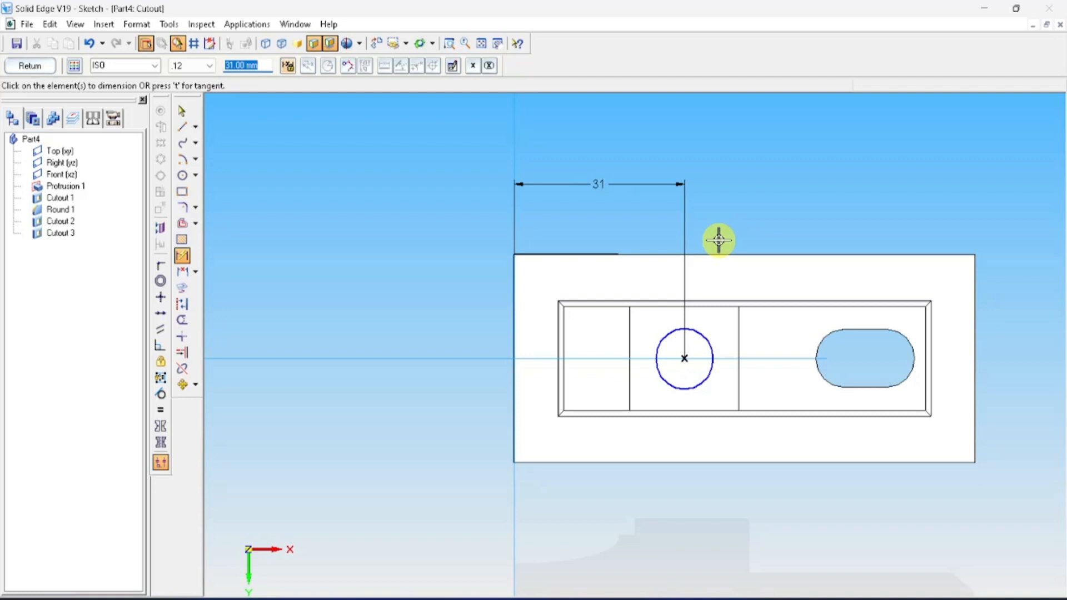
# Finish the sketch and cut the bolt hole 100 mm upward through the block, checking it in wireframe and shaded views.
pyautogui.click(21, 66)
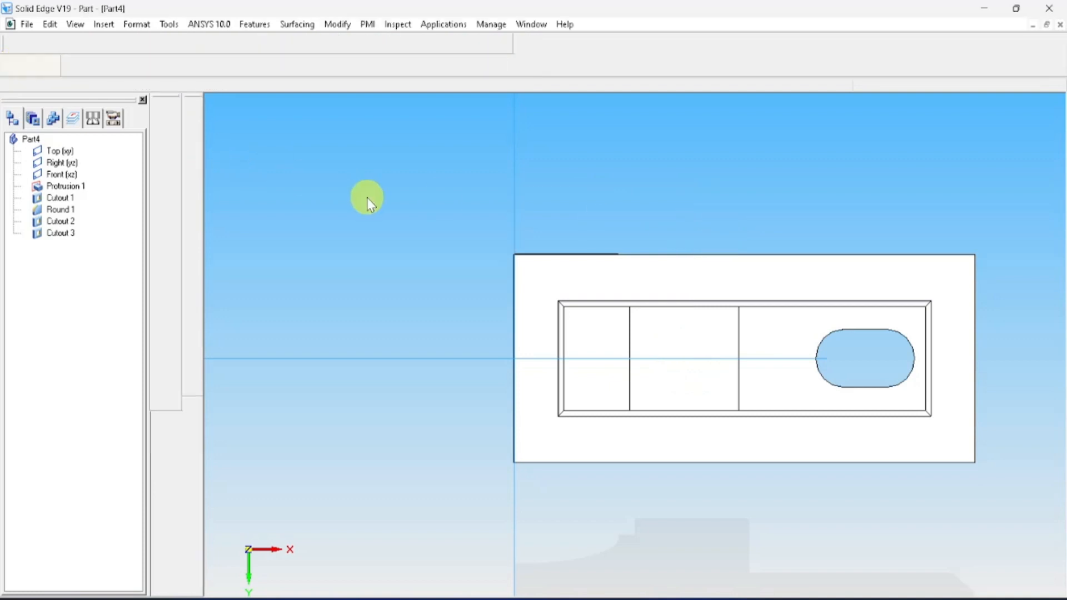
pyautogui.moveTo(391, 138); pyautogui.dragTo(528, 410, button='middle')
pyautogui.moveTo(516, 359); pyautogui.dragTo(505, 291, button='middle')
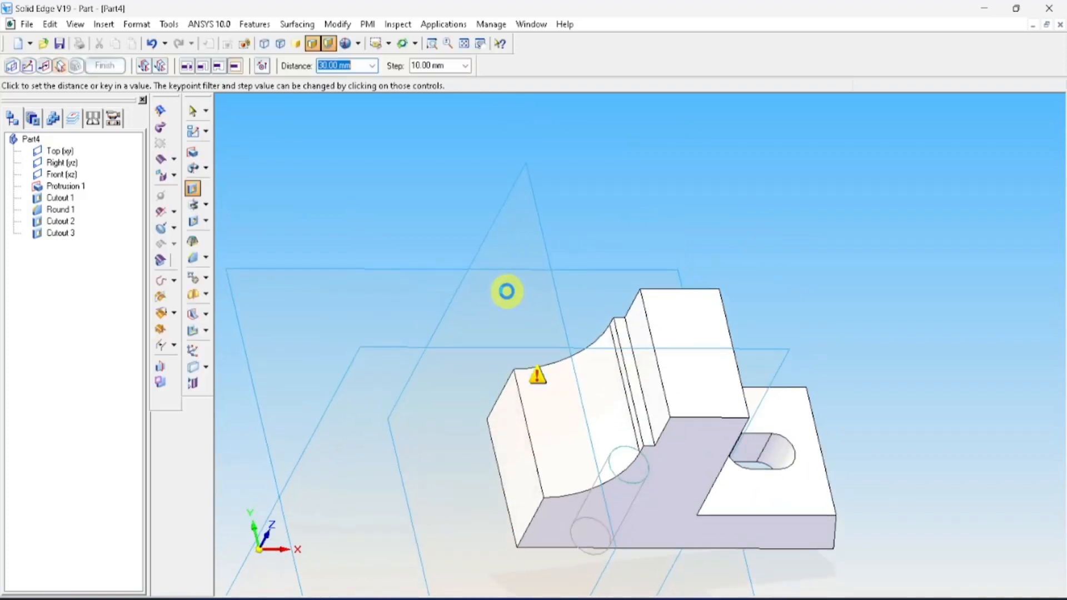
pyautogui.click(775, 244)
pyautogui.moveTo(829, 265)
pyautogui.mouseDown(button='middle')
pyautogui.moveTo(811, 245)
pyautogui.moveTo(854, 238)
pyautogui.moveTo(853, 259)
pyautogui.moveTo(822, 221)
pyautogui.moveTo(801, 233)
pyautogui.moveTo(801, 223)
pyautogui.mouseUp(button='middle')
pyautogui.hotkey('ctrl', 'f')
pyautogui.click(280, 44)
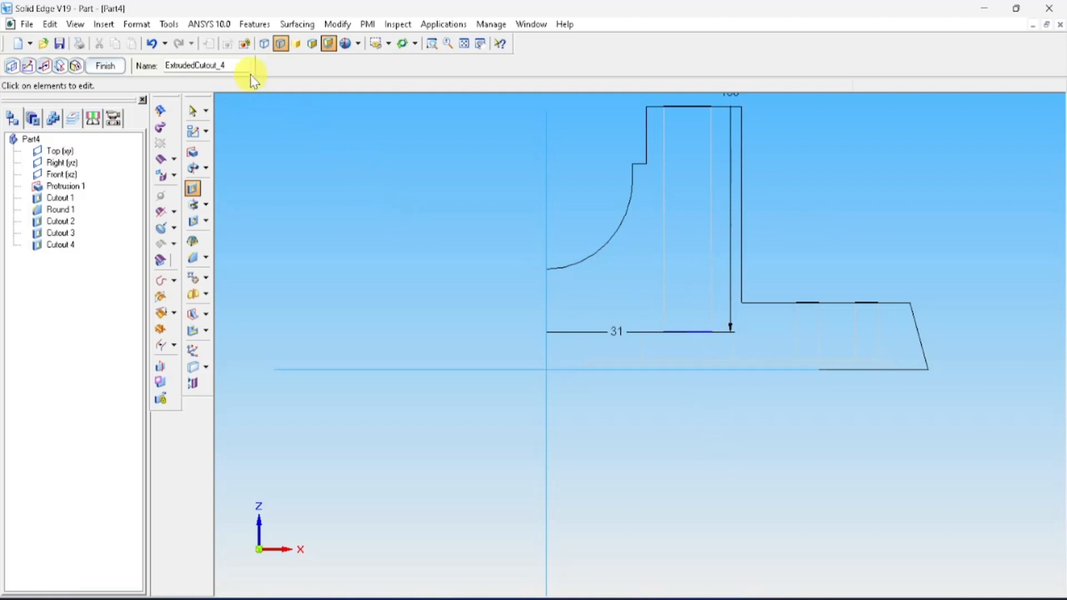
pyautogui.click(312, 45)
pyautogui.moveTo(577, 245); pyautogui.dragTo(576, 312, button='middle')
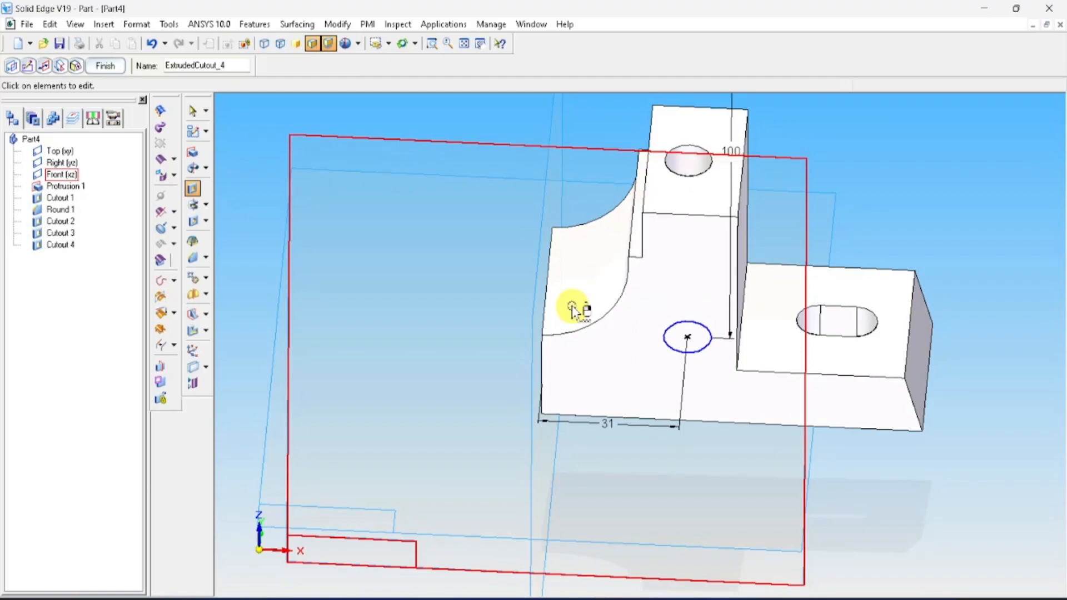
# Check the reference drawing and start a new cutout sketch on the upright's top face around the bolt hole.
pyautogui.hotkey('alt', 'Tab')
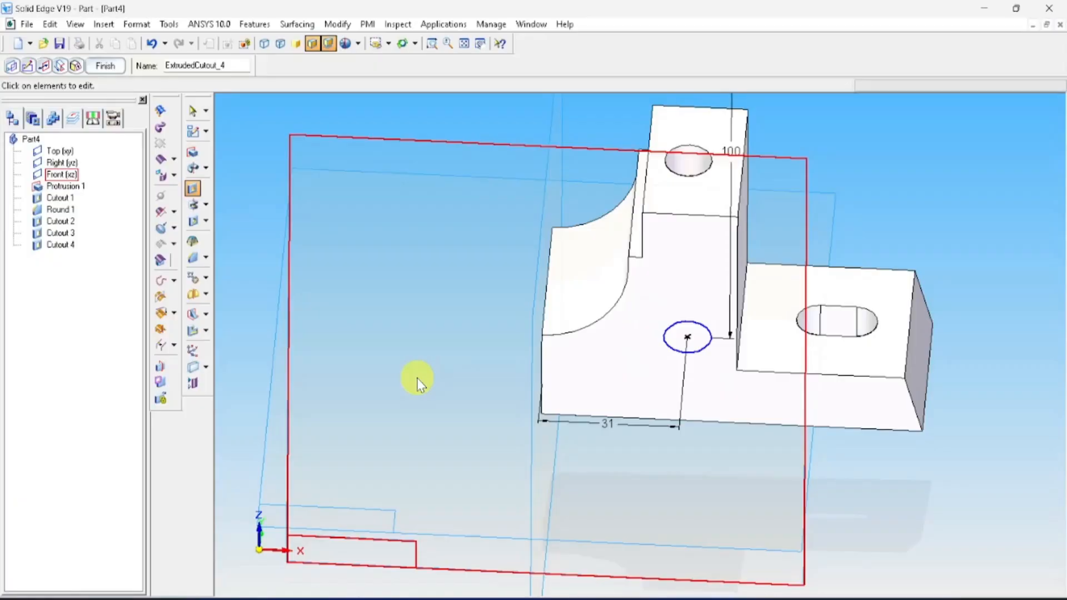
pyautogui.scroll(3, 417, 378)
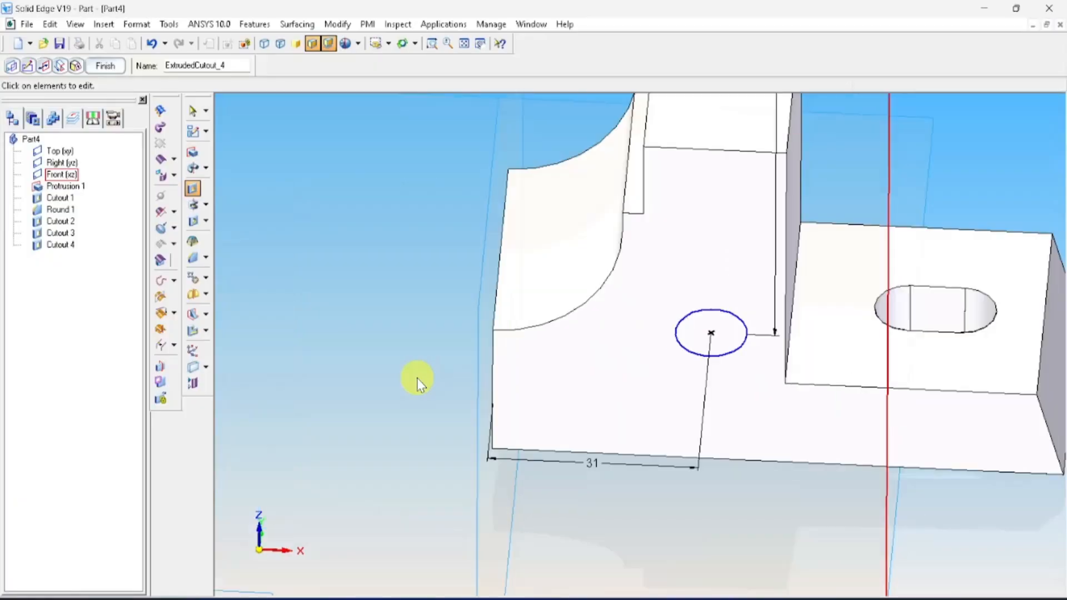
pyautogui.scroll(-3, 415, 376)
pyautogui.moveTo(401, 221); pyautogui.dragTo(400, 236, button='middle')
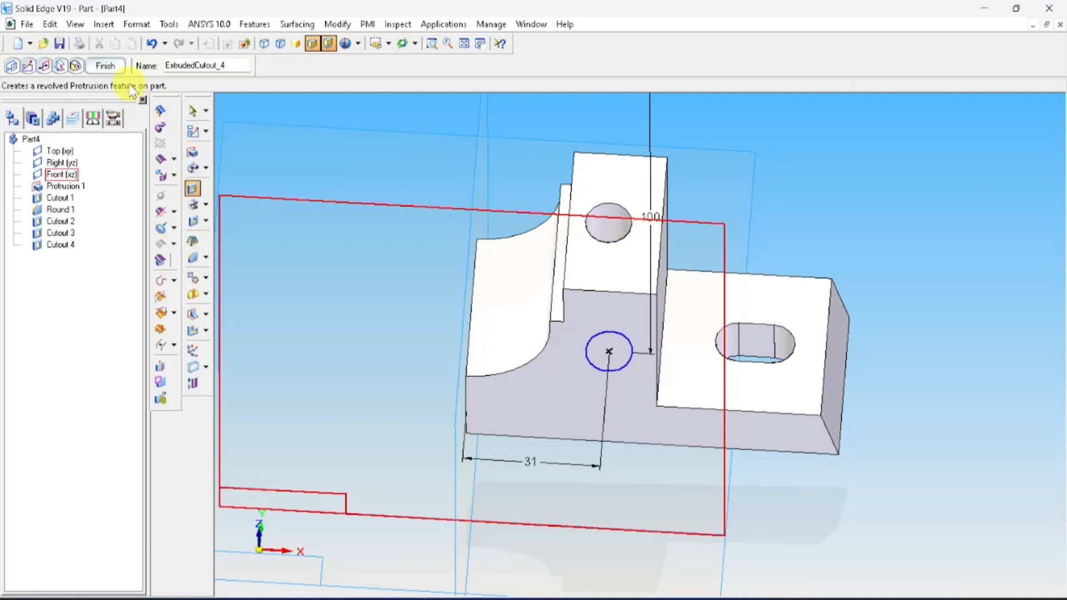
pyautogui.click(194, 189)
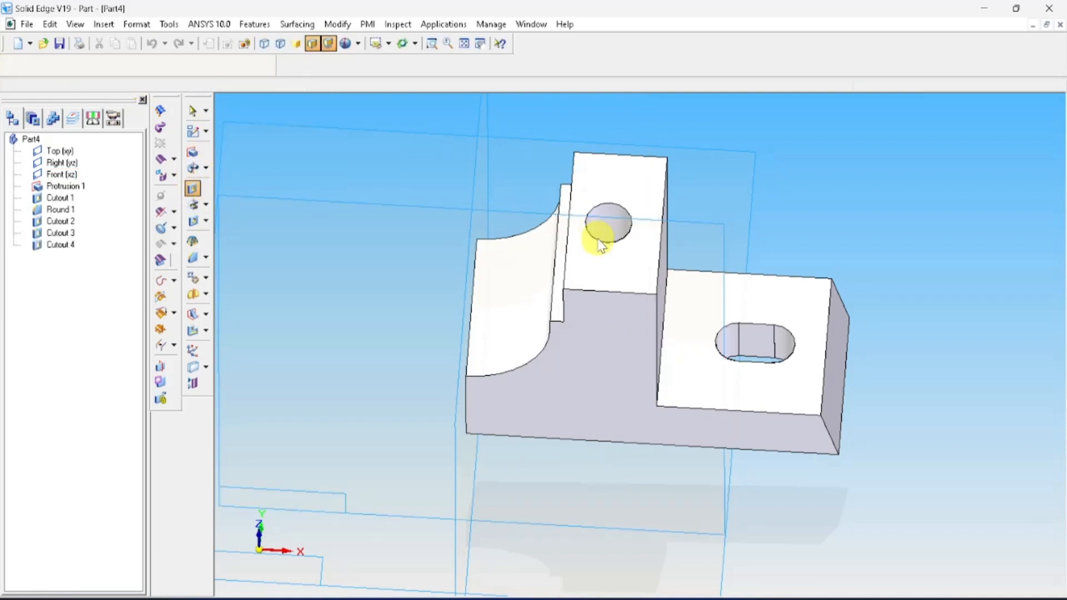
pyautogui.click(637, 188)
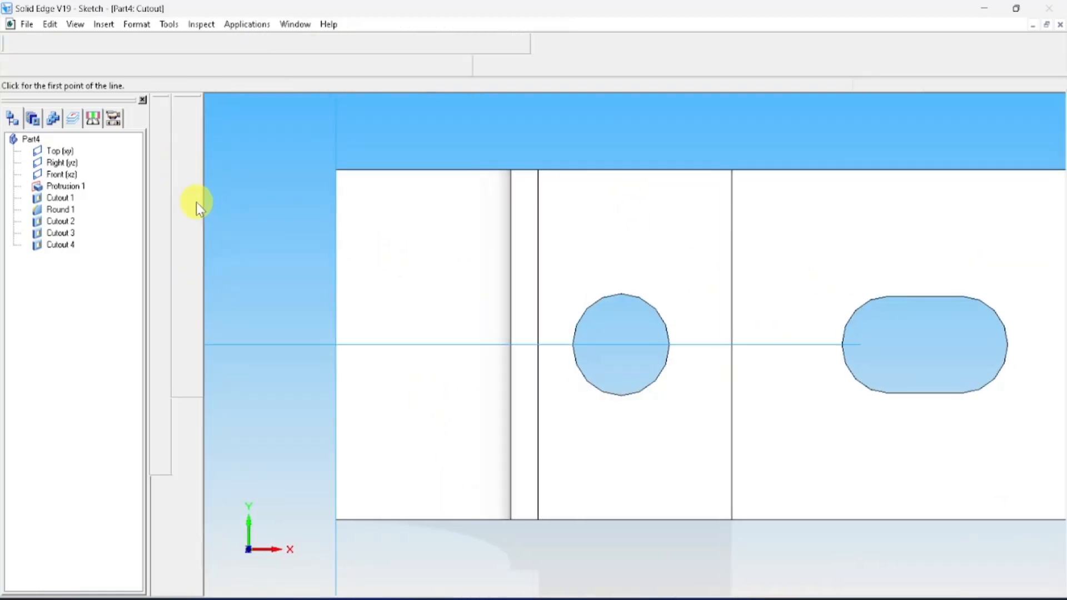
pyautogui.click(183, 160)
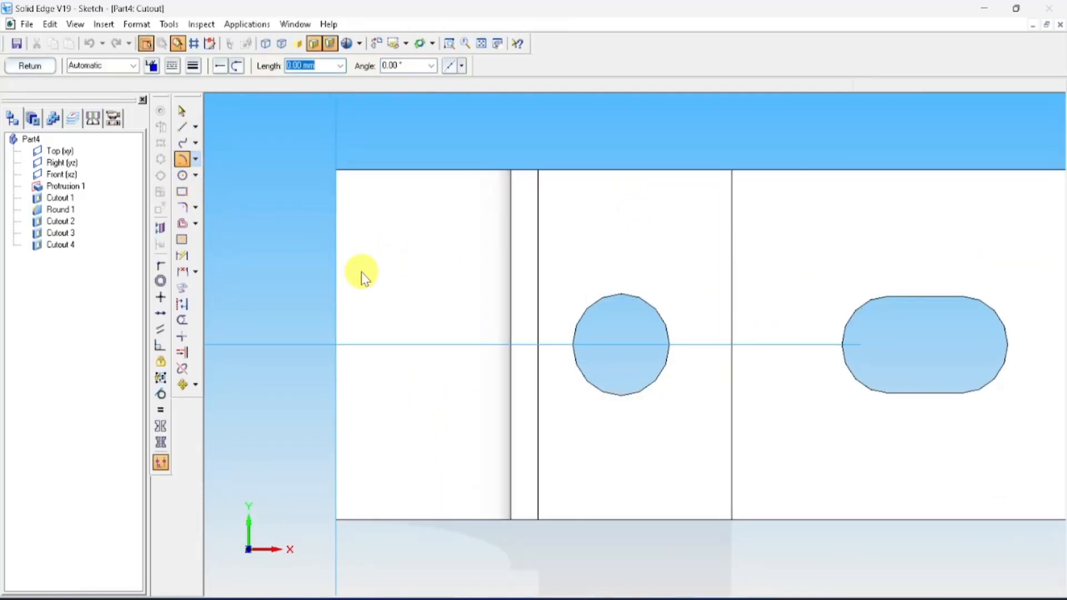
pyautogui.click(337, 344)
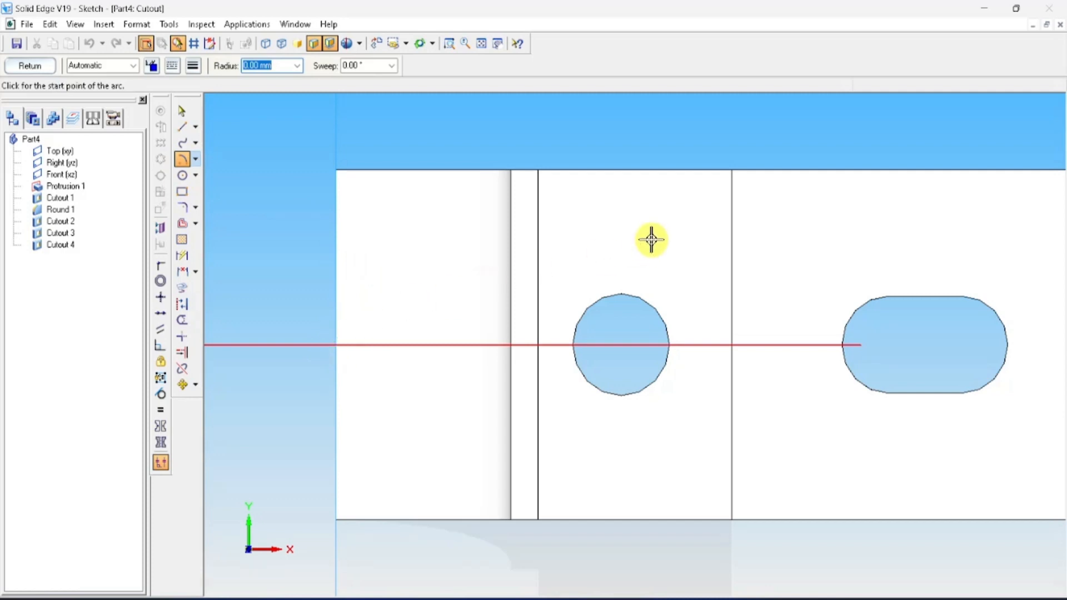
pyautogui.write('43')
pyautogui.press('Tab')
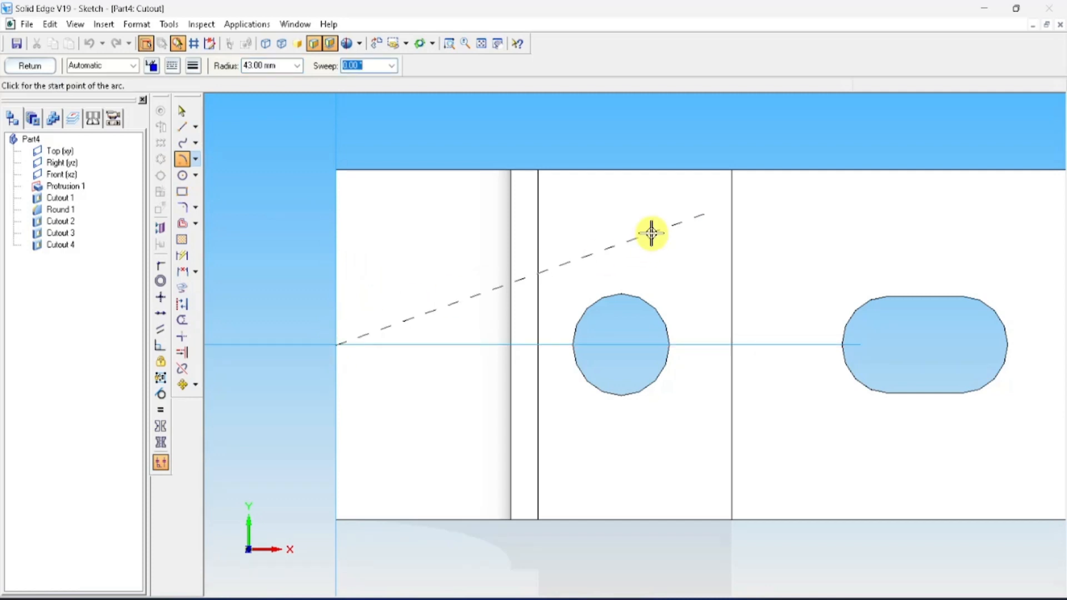
pyautogui.click(712, 168)
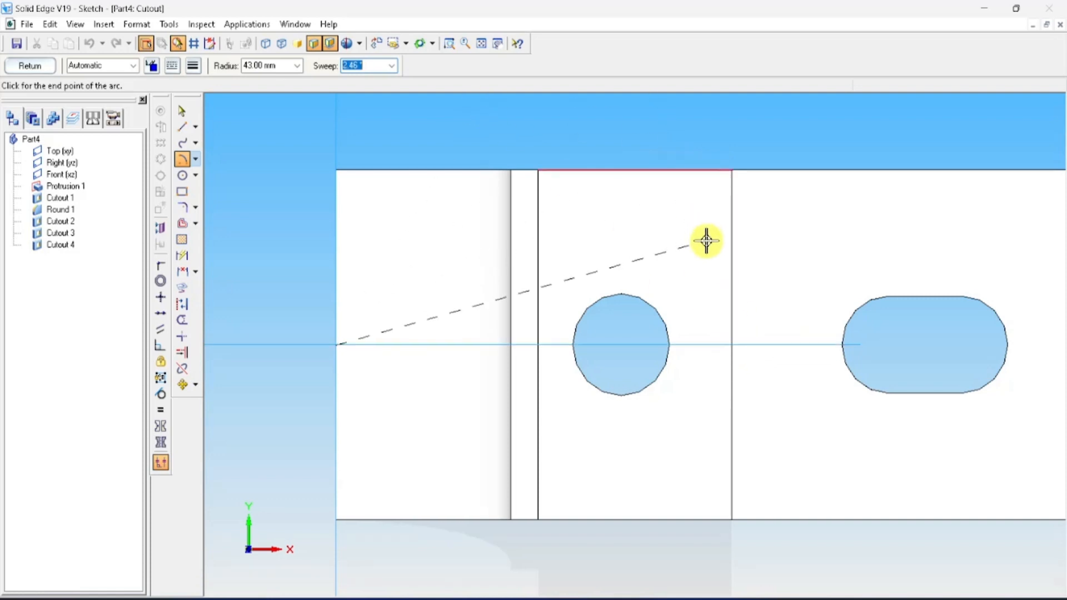
pyautogui.press('Escape')
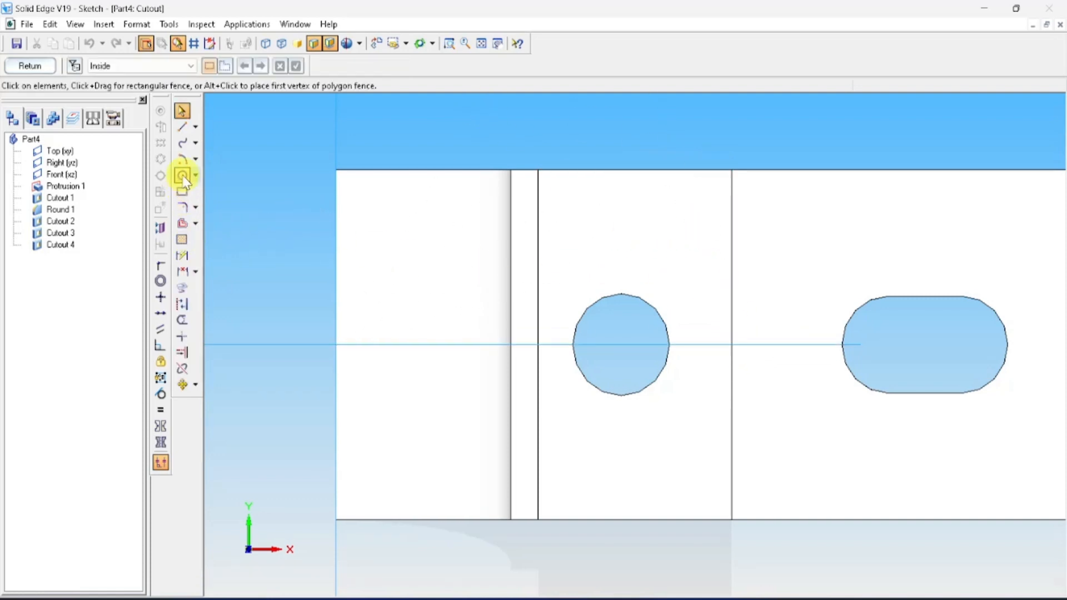
# Draw a 43 mm radius arc centred where the horizontal centreline meets the block's end edge, spanning between the upright's two long edges.
pyautogui.click(182, 160)
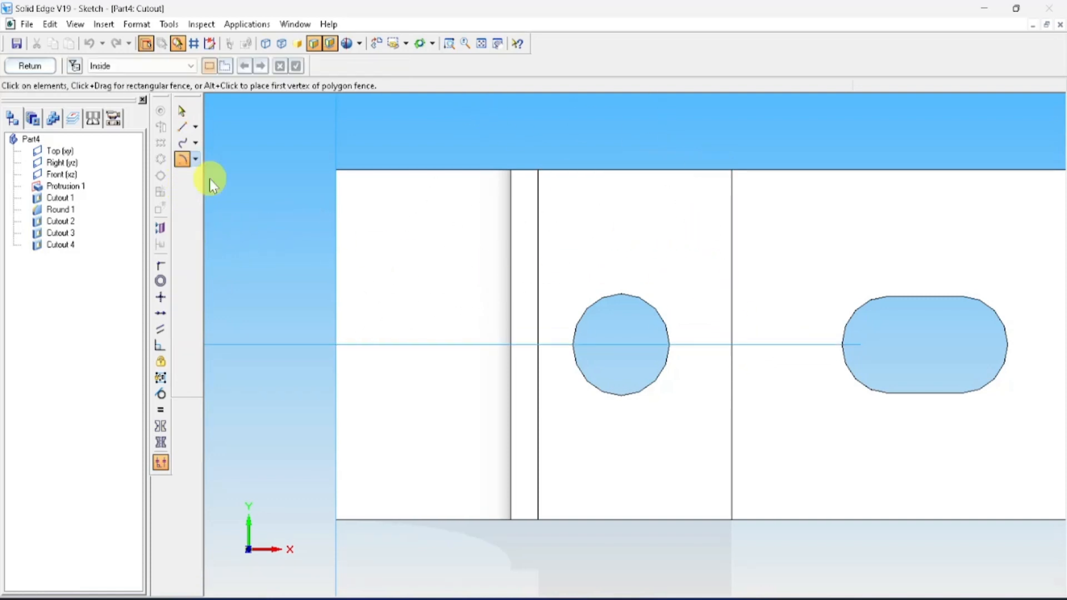
pyautogui.click(337, 344)
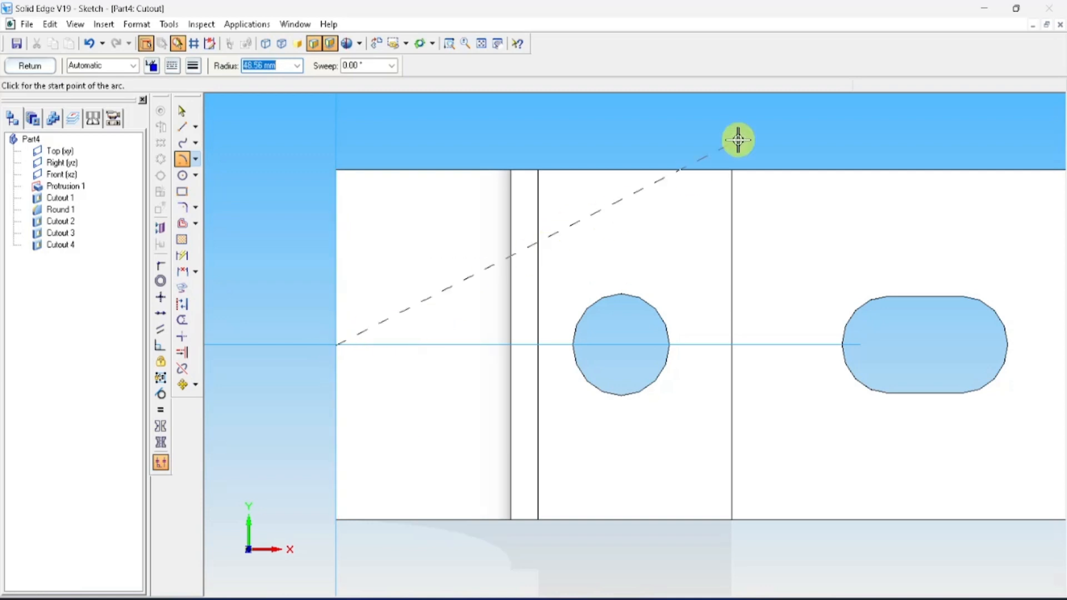
pyautogui.write('43')
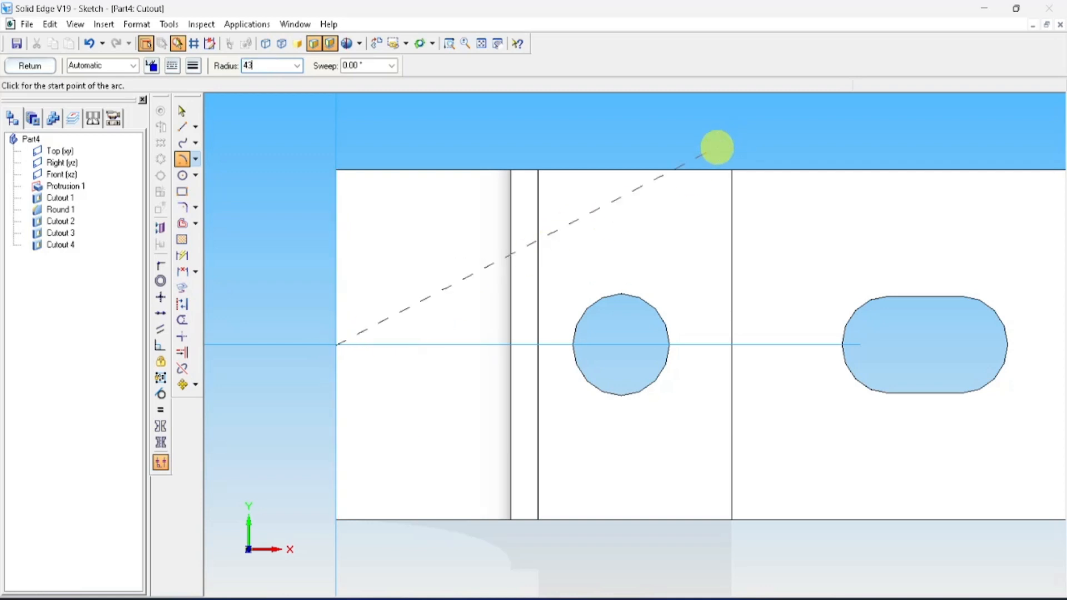
pyautogui.press('Tab')
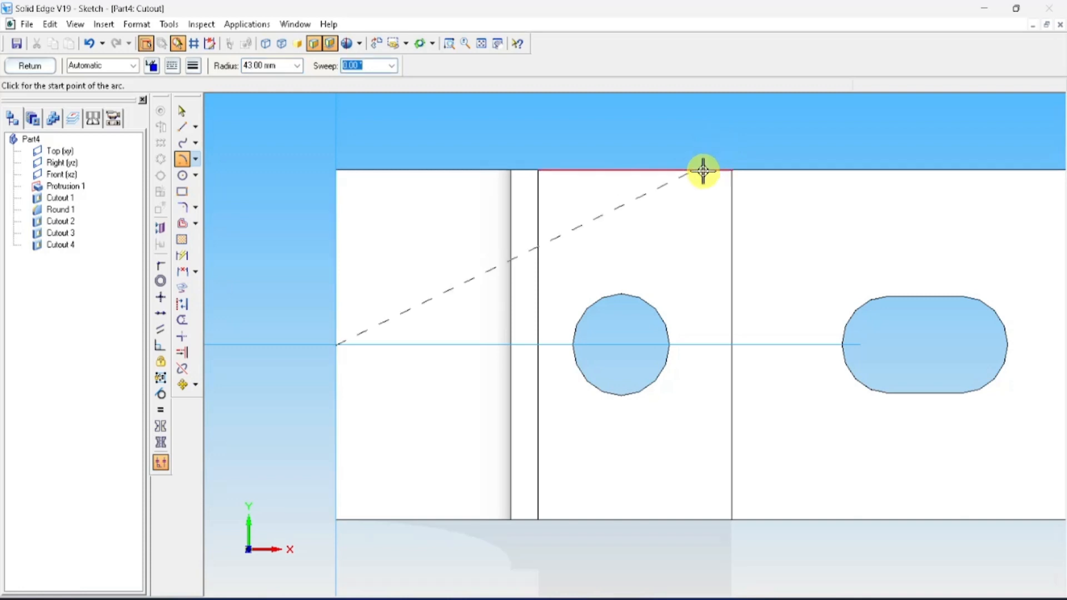
pyautogui.click(703, 170)
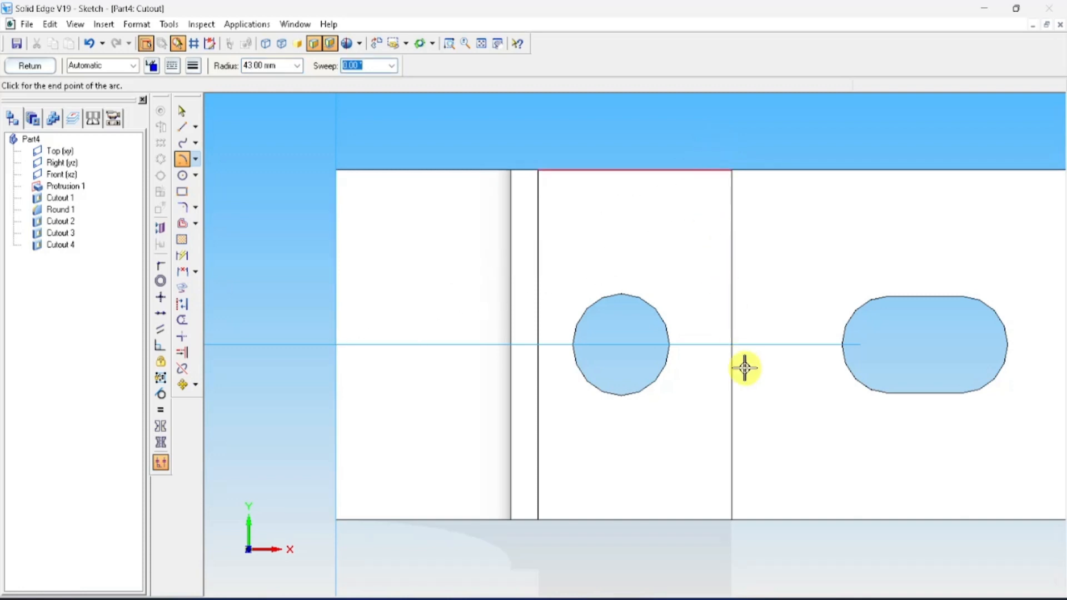
pyautogui.click(695, 520)
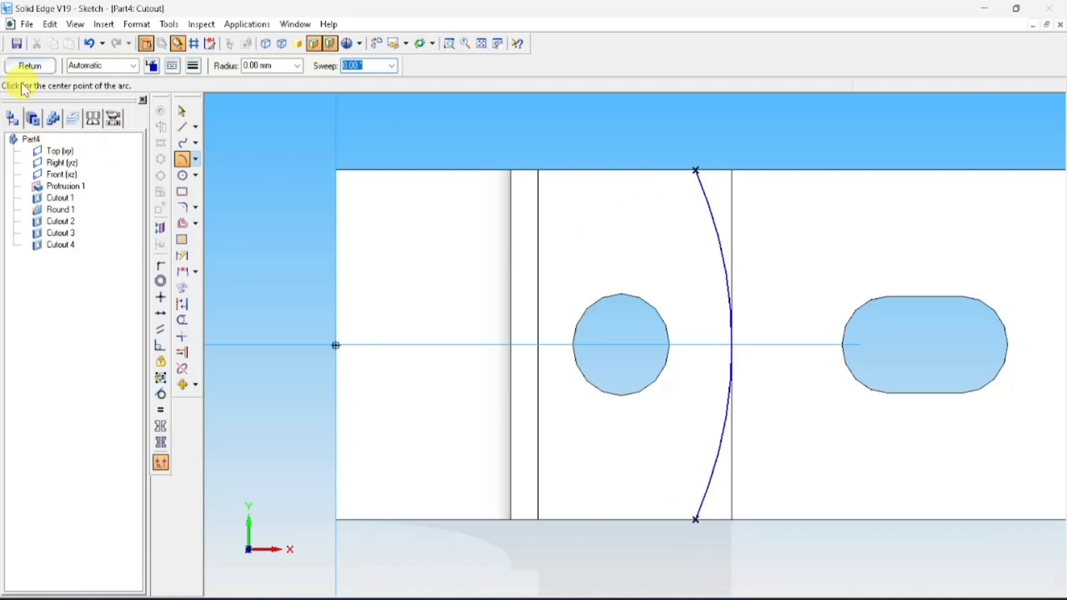
# Finish the arc sketch, cut away the material outside it to a depth of 55-14 mm down the upright, and check the part_1.jpg drawing.
pyautogui.click(30, 66)
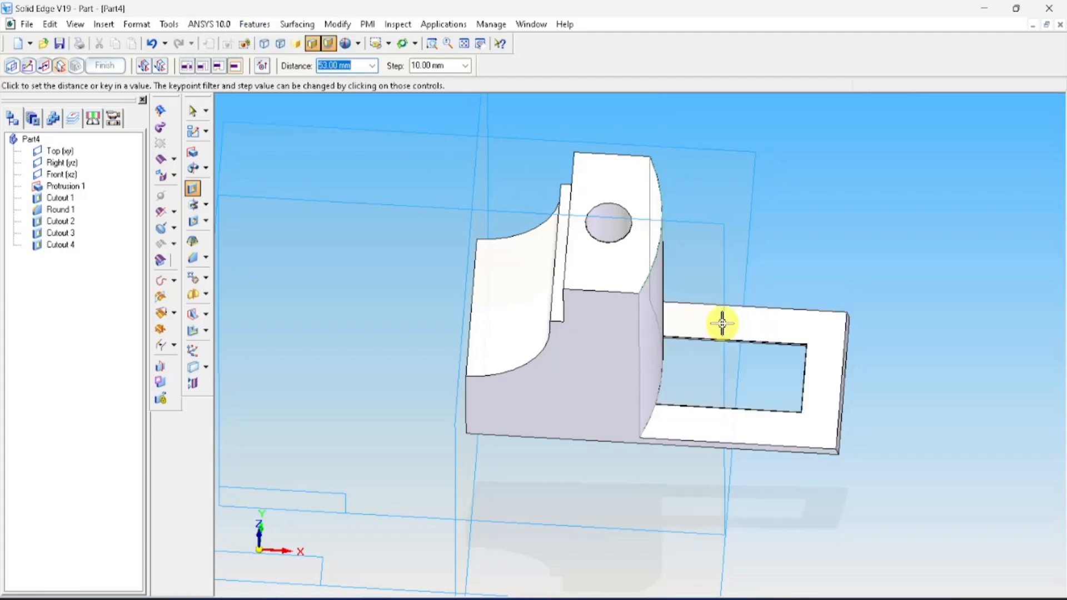
pyautogui.hotkey('alt', 'Tab')
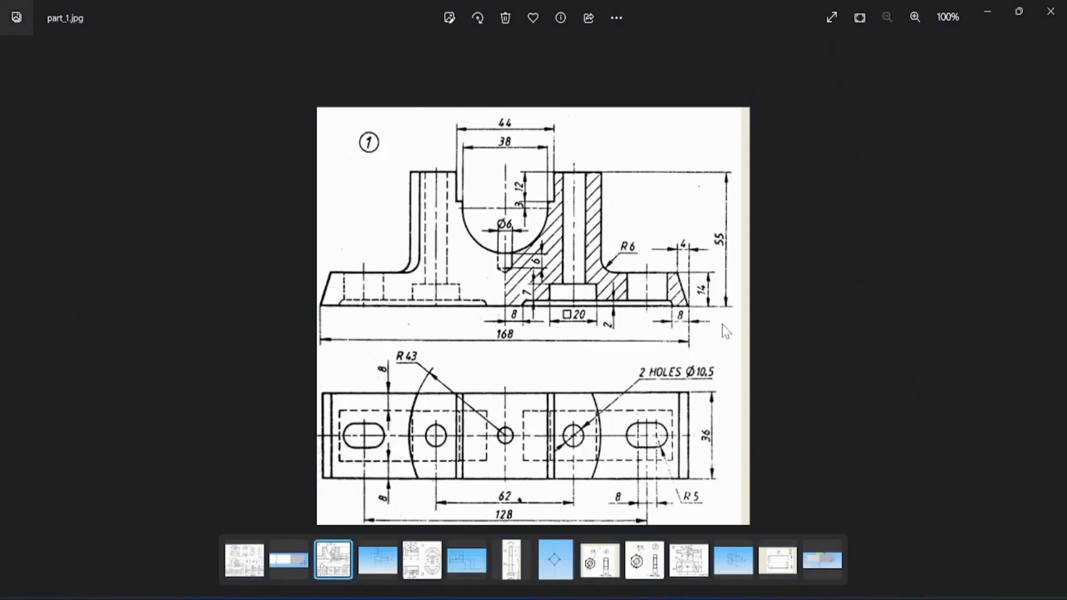
pyautogui.hotkey('alt', 'Tab')
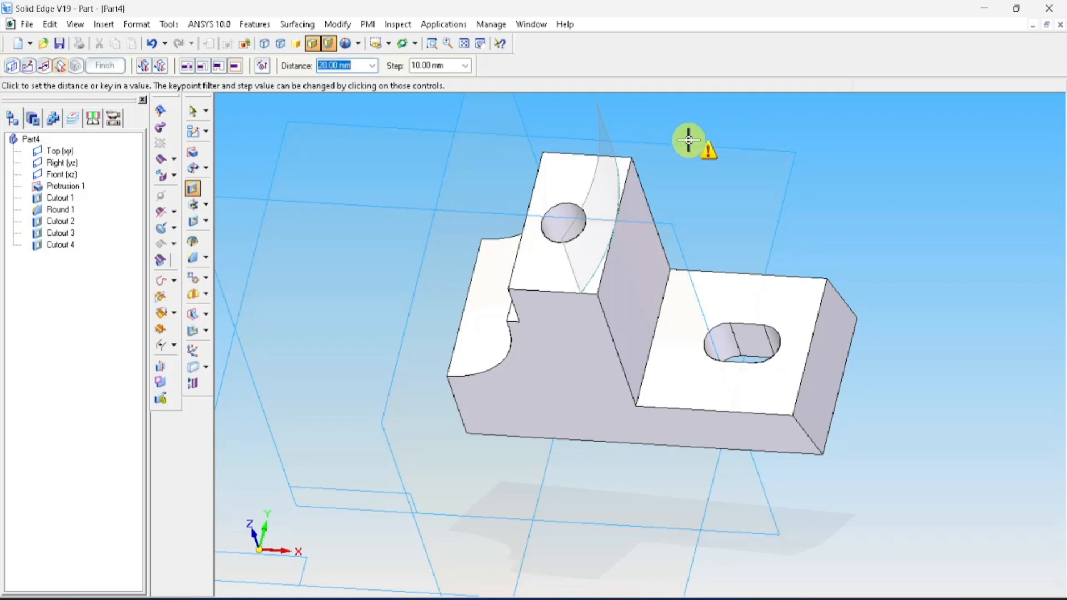
pyautogui.write('55')
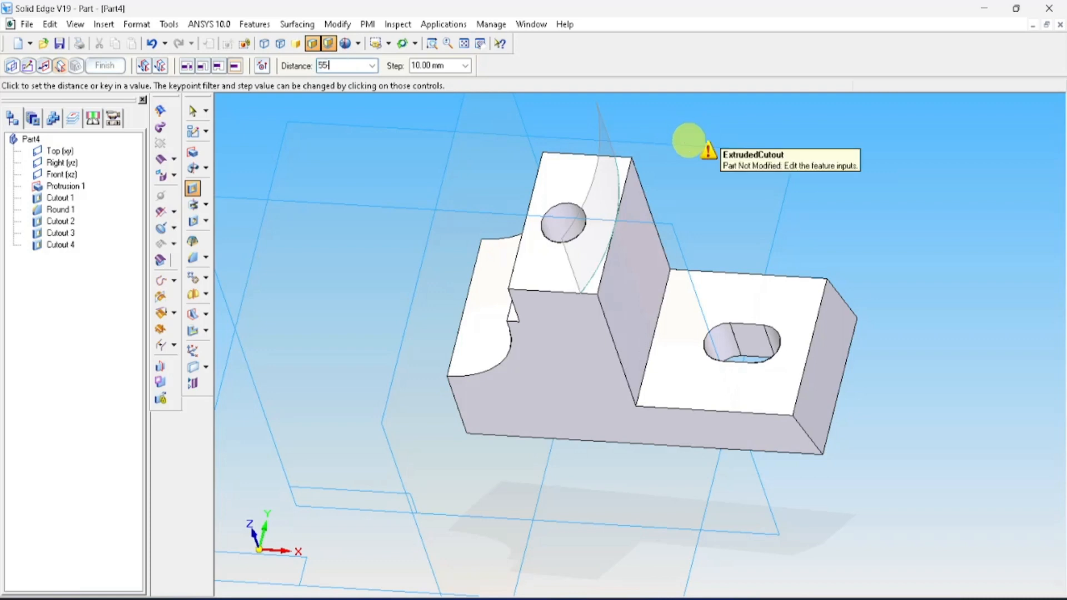
pyautogui.write('-14')
pyautogui.press('Return')
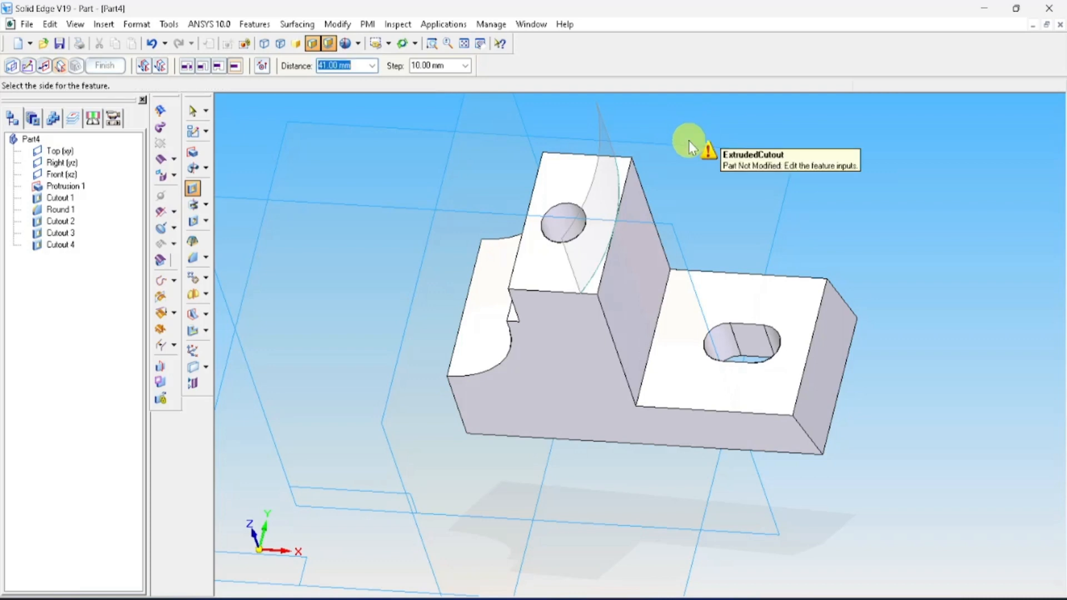
pyautogui.click(781, 230)
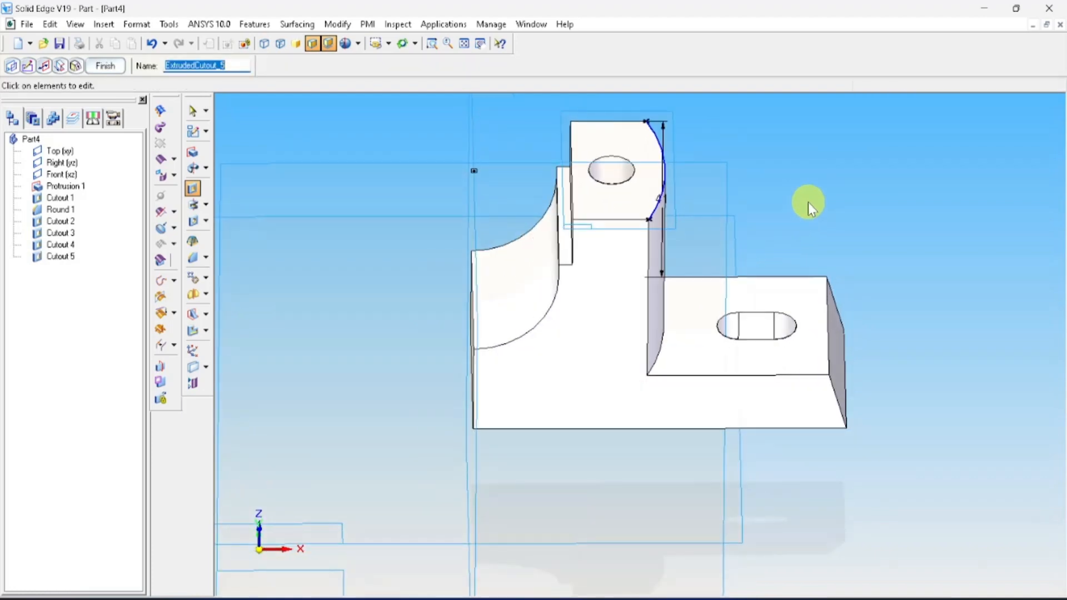
pyautogui.hotkey('alt', 'Tab')
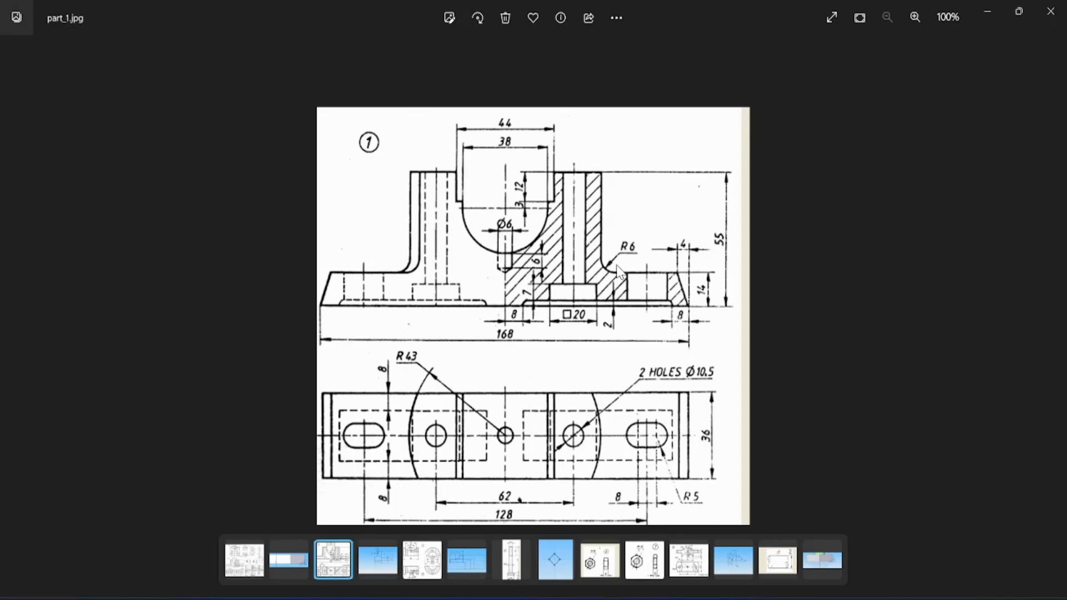
# Round the curved edge where the upright meets the base's top face with a 6 mm radius.
pyautogui.hotkey('alt', 'Tab')
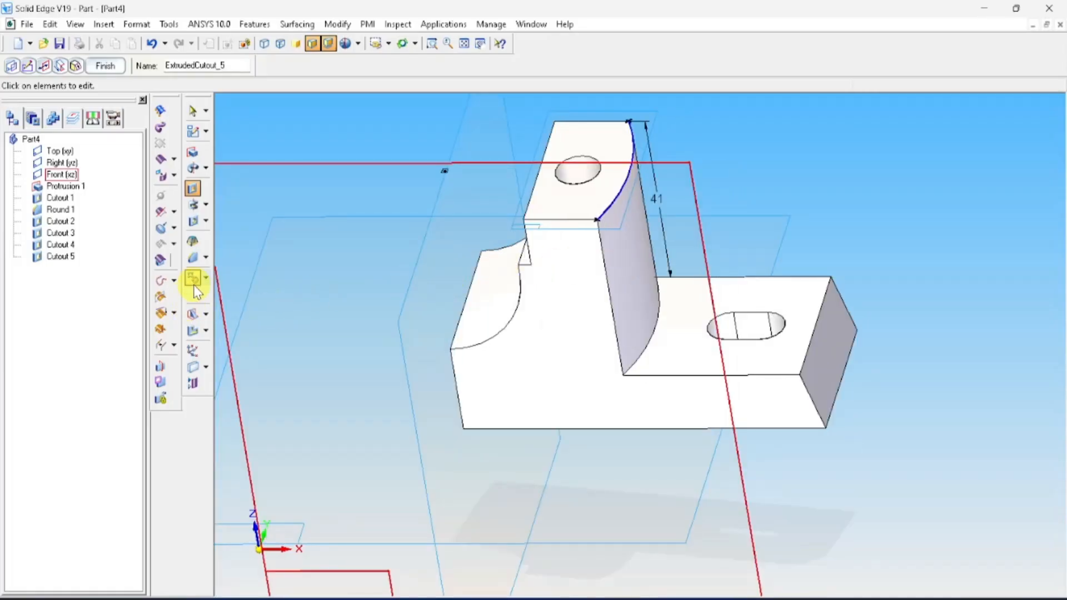
pyautogui.click(194, 259)
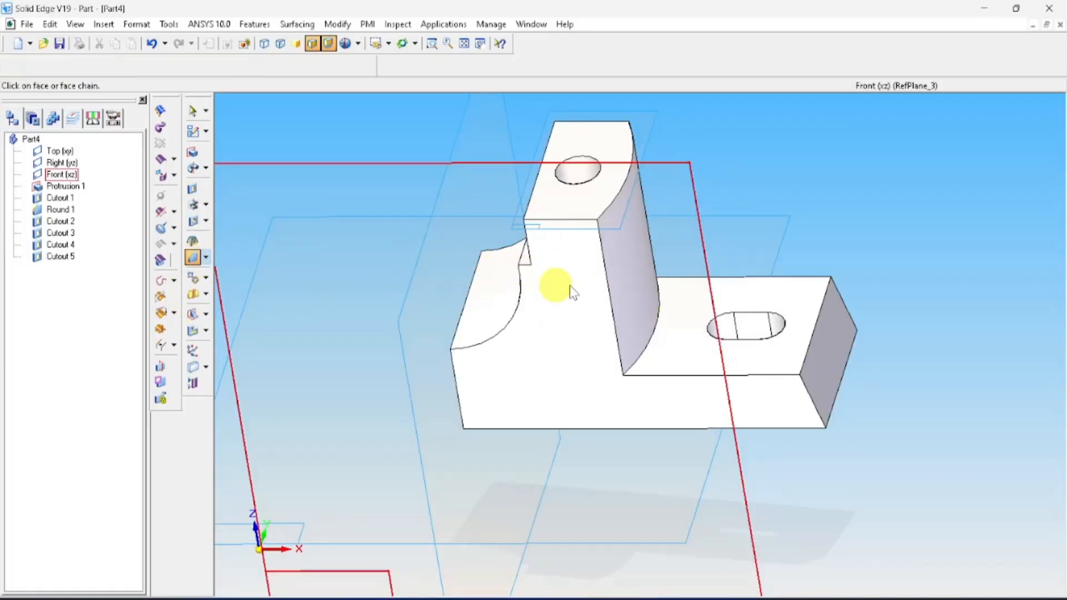
pyautogui.click(325, 67)
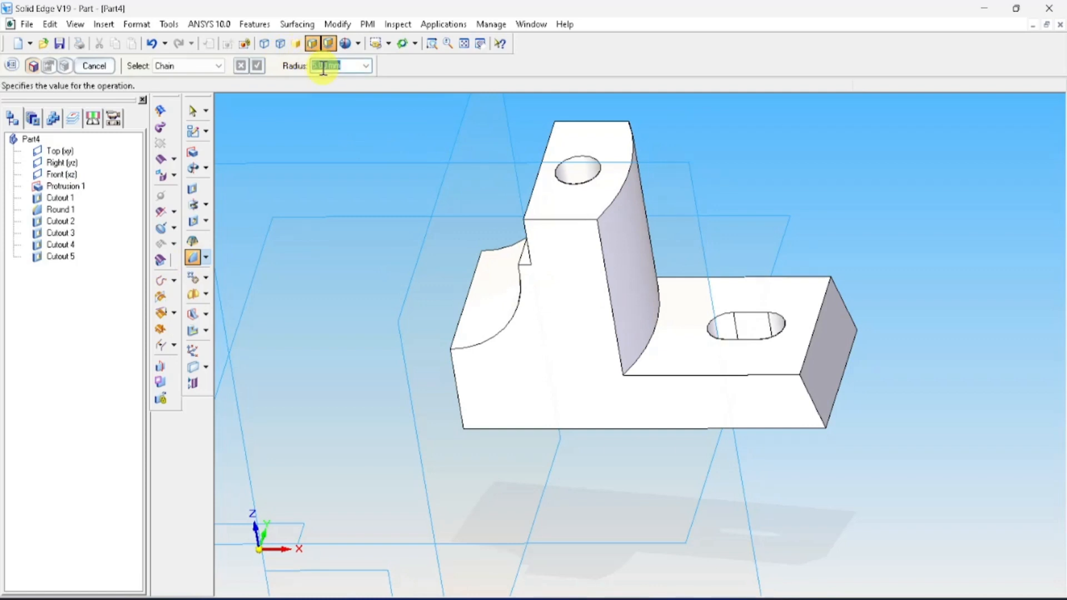
pyautogui.write('6')
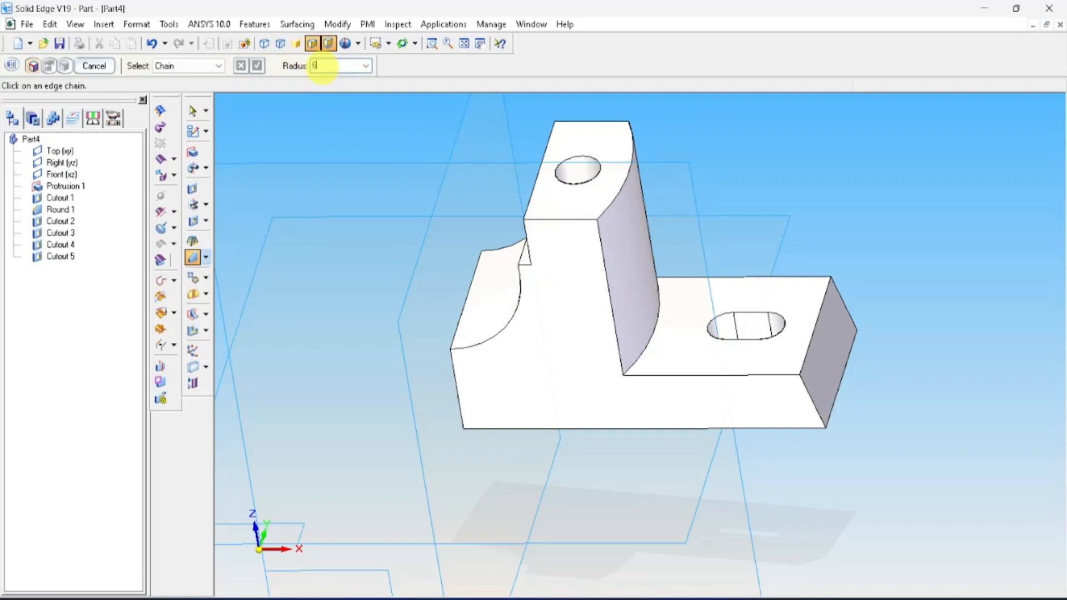
pyautogui.click(655, 345)
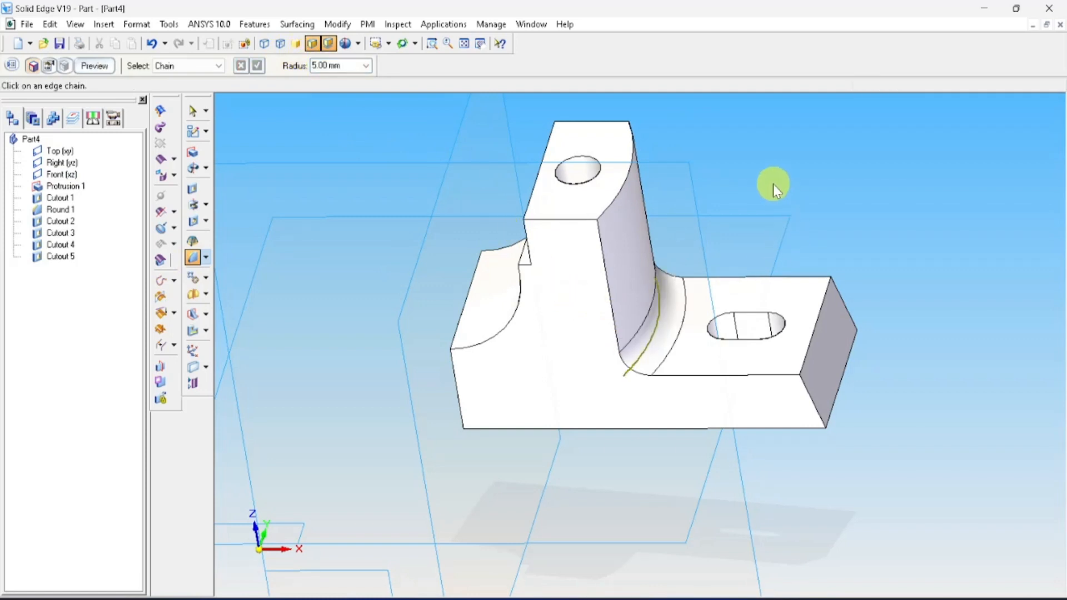
pyautogui.rightClick(772, 185)
pyautogui.rightClick(772, 184)
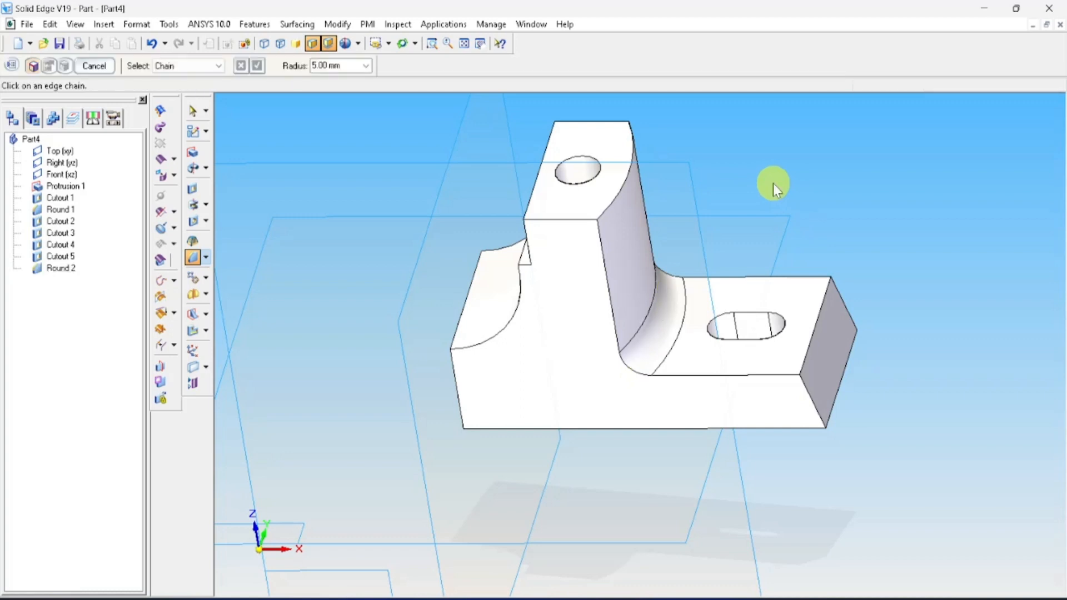
pyautogui.moveTo(774, 182); pyautogui.dragTo(806, 159, button='middle')
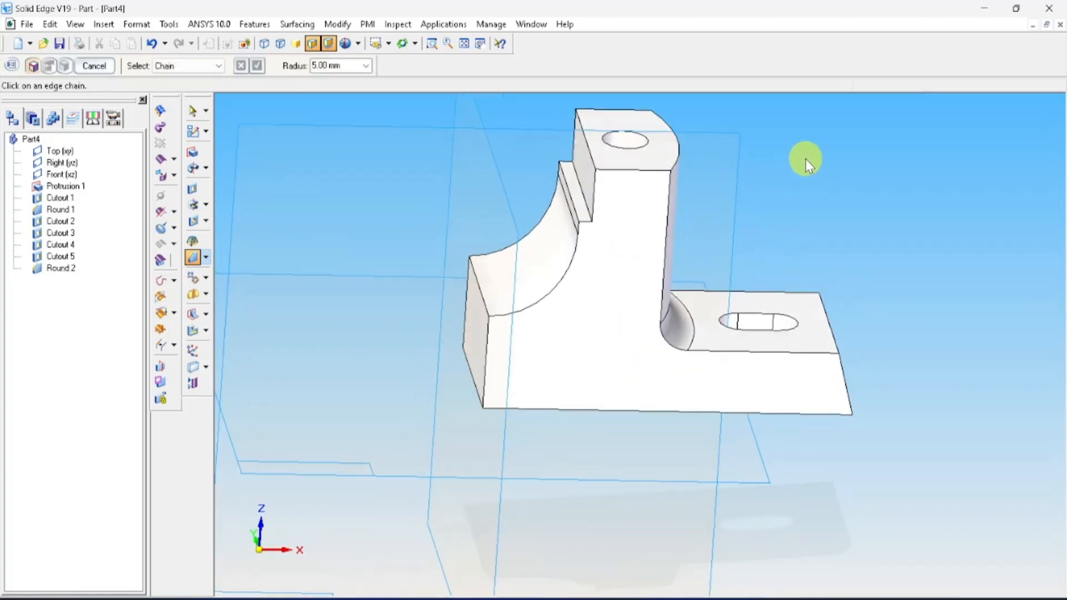
# Check the part_1.jpg drawing and select every feature from Protrusion 1 through Round 2 for a mirror copy.
pyautogui.hotkey('ctrl', 'f')
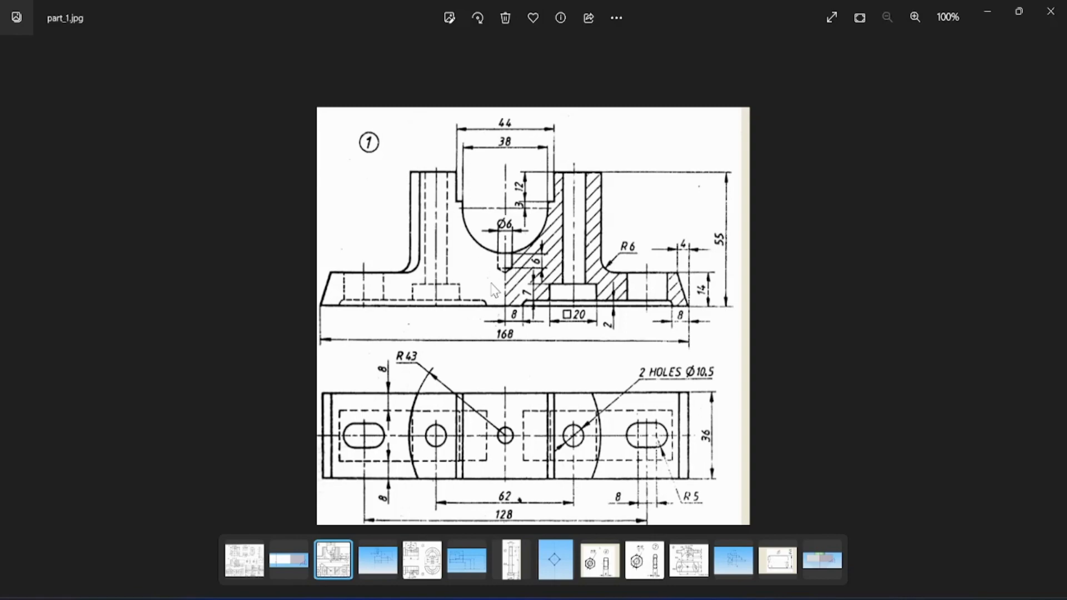
pyautogui.hotkey('alt', 'Tab')
pyautogui.moveTo(536, 279); pyautogui.dragTo(582, 272, button='middle')
pyautogui.scroll(-3, 638, 292)
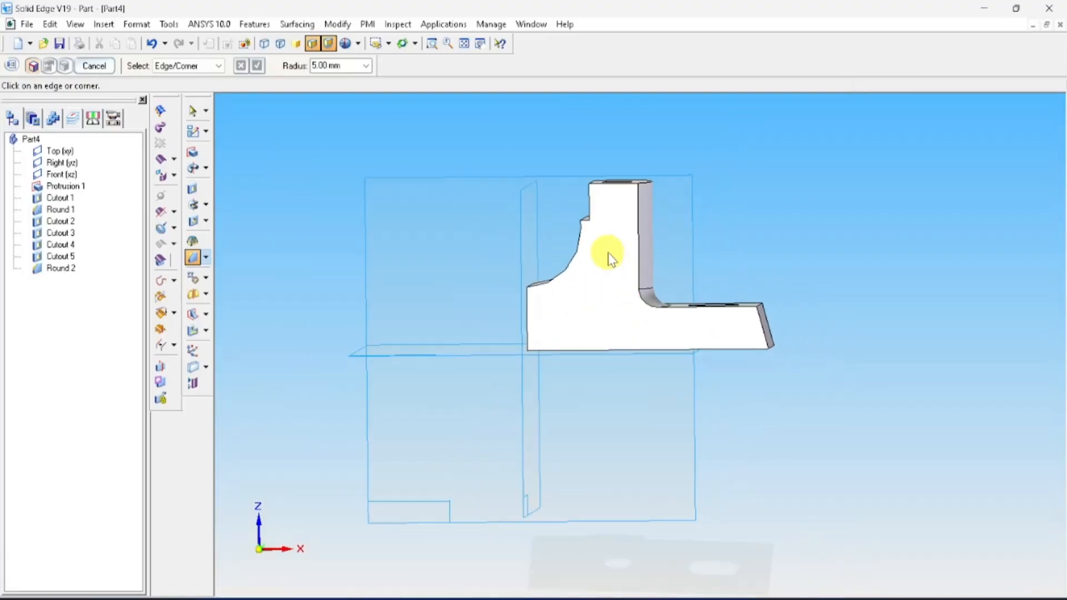
pyautogui.click(194, 296)
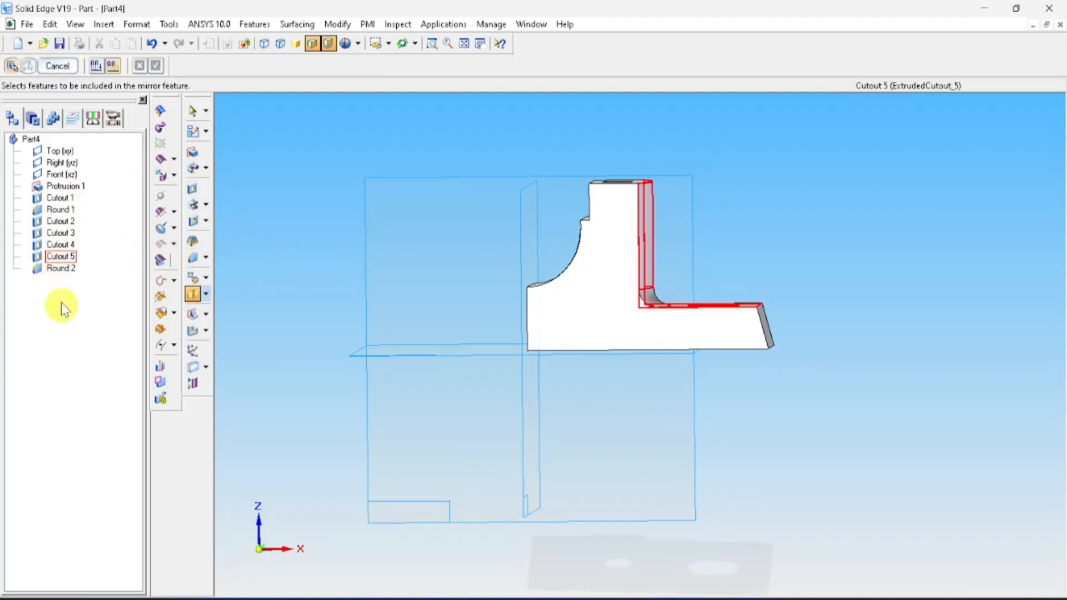
pyautogui.click(60, 188)
pyautogui.click(60, 209)
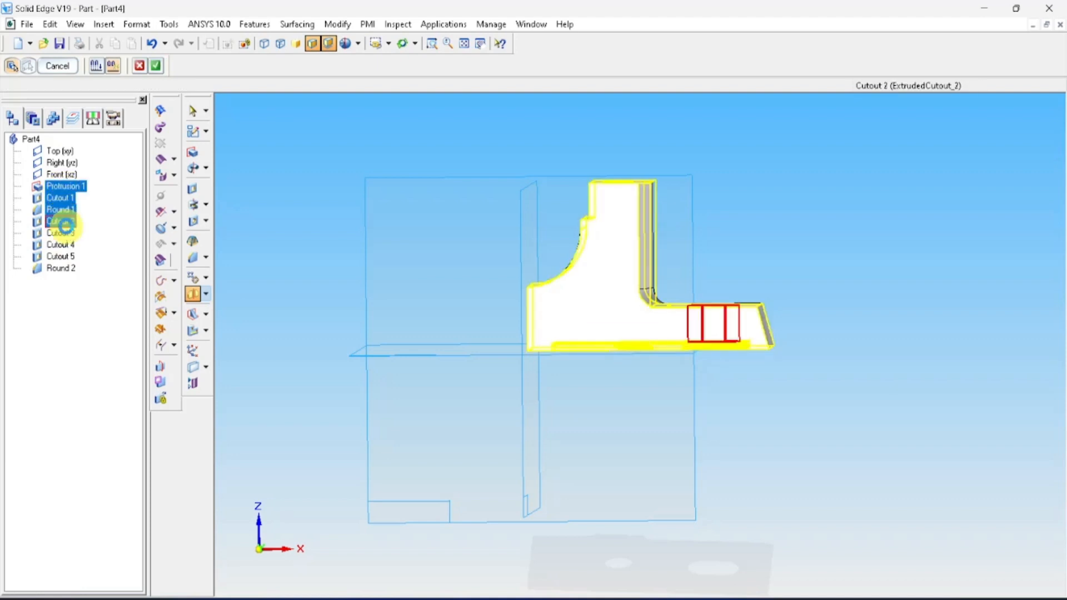
pyautogui.click(63, 233)
pyautogui.click(62, 221)
pyautogui.click(60, 245)
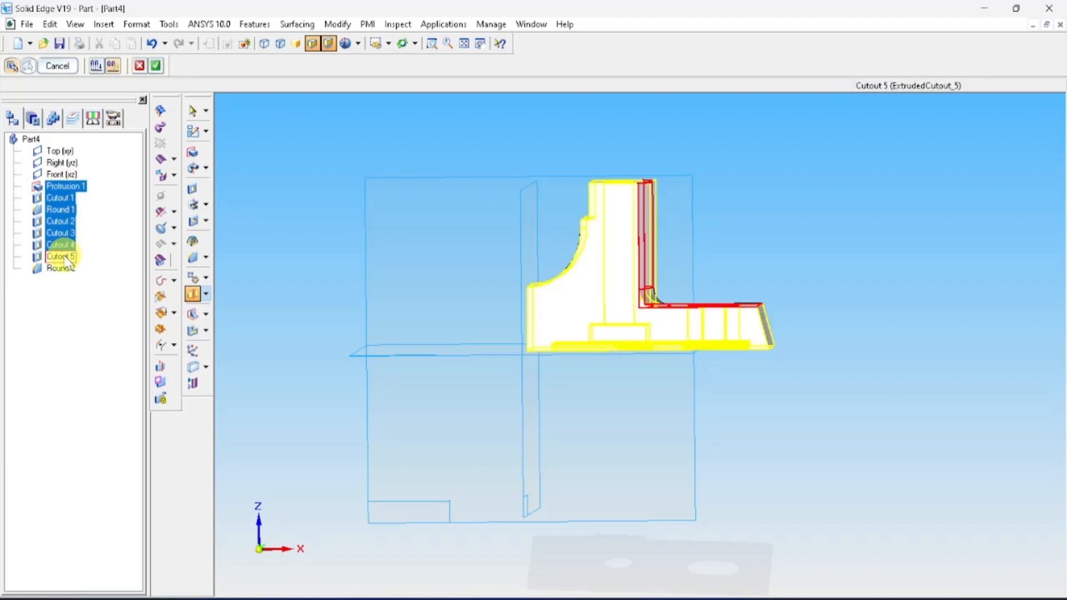
pyautogui.click(60, 256)
pyautogui.click(60, 268)
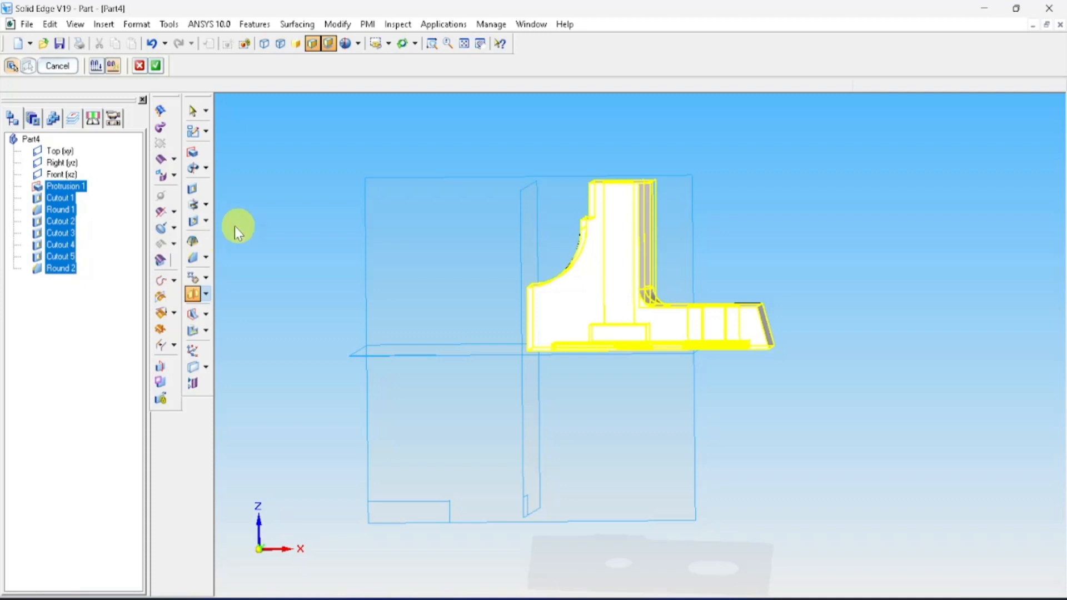
# Mirror the selected features about the Right (yz) plane, finish the mirror copy and compare the whole block with the reference drawing.
pyautogui.click(101, 71)
pyautogui.rightClick(284, 137)
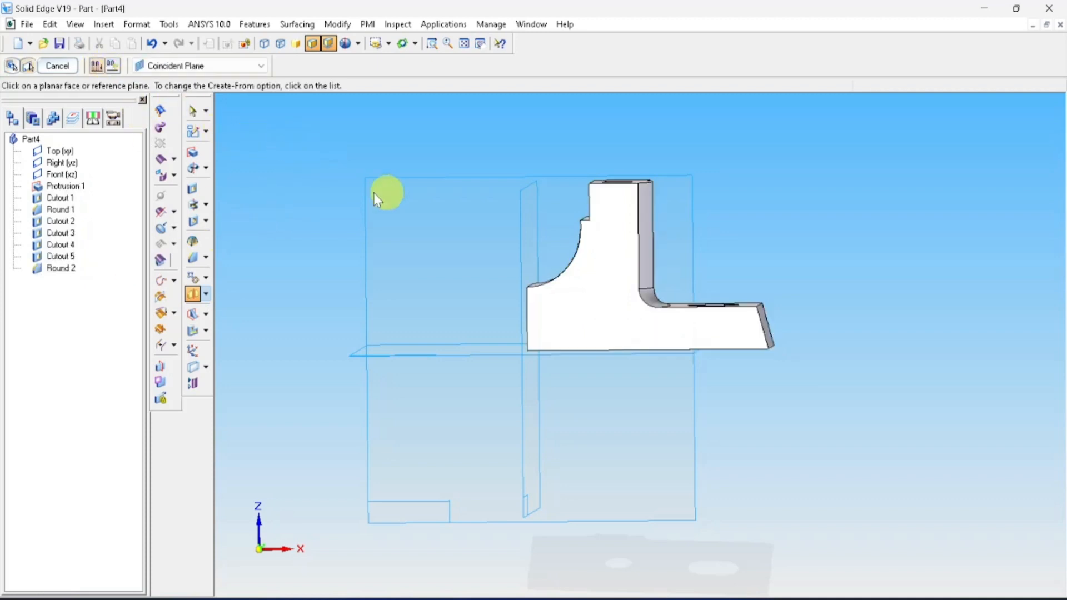
pyautogui.click(525, 234)
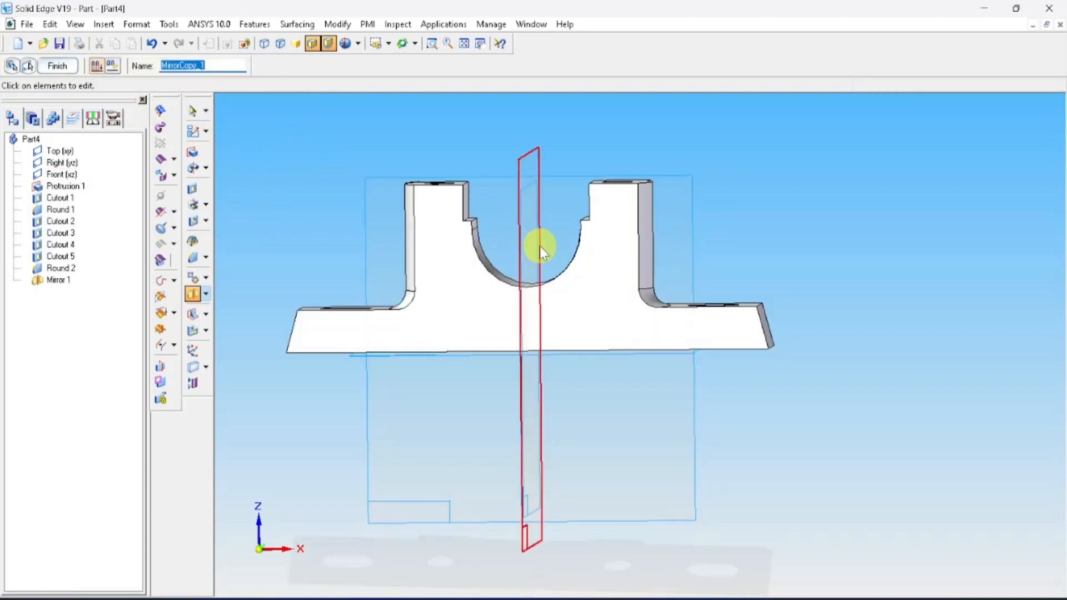
pyautogui.press('Escape')
pyautogui.moveTo(826, 202)
pyautogui.mouseDown(button='middle')
pyautogui.moveTo(851, 255)
pyautogui.moveTo(846, 280)
pyautogui.moveTo(812, 234)
pyautogui.moveTo(814, 216)
pyautogui.mouseUp(button='middle')
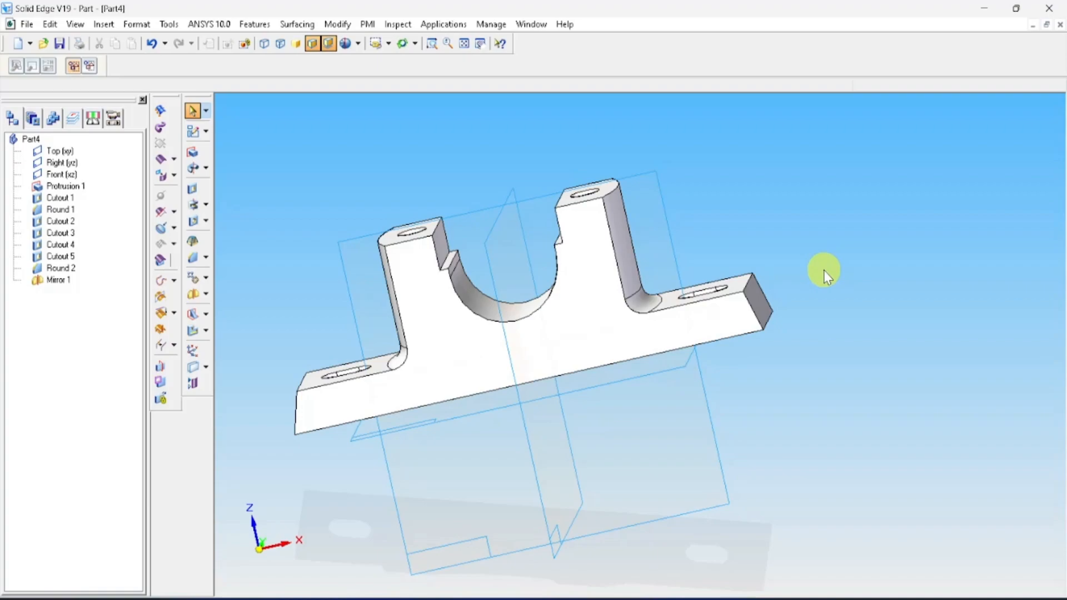
pyautogui.hotkey('alt', 'Tab')
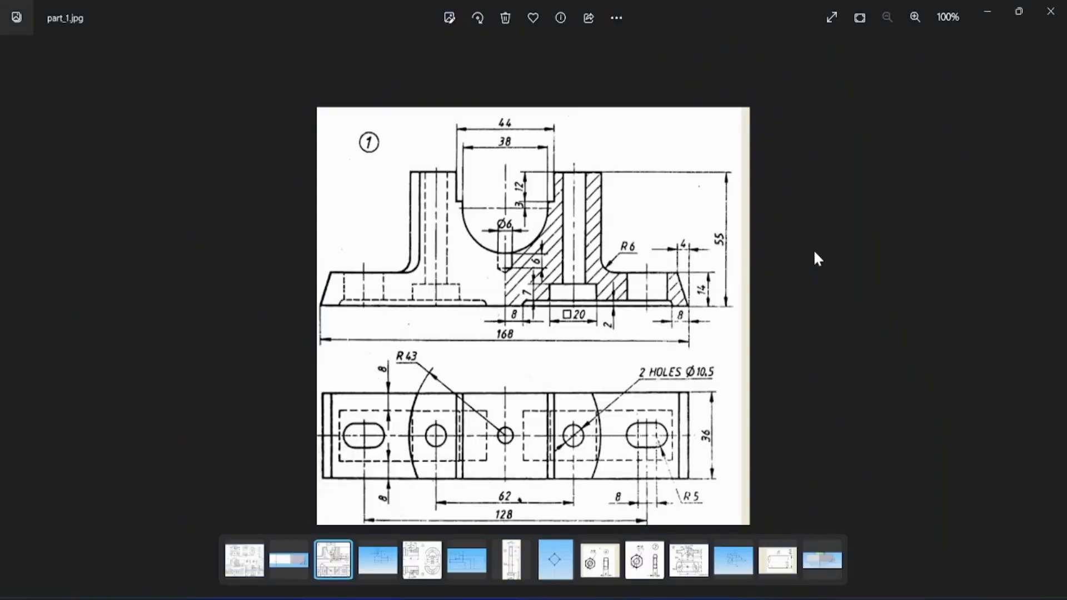
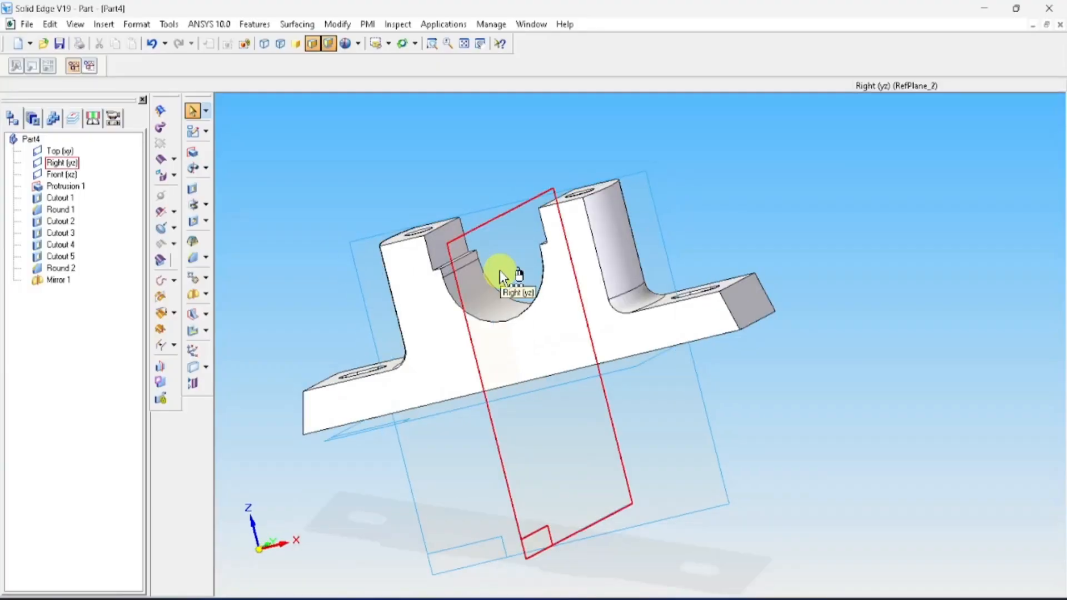
pyautogui.hotkey('ctrl', 'f')
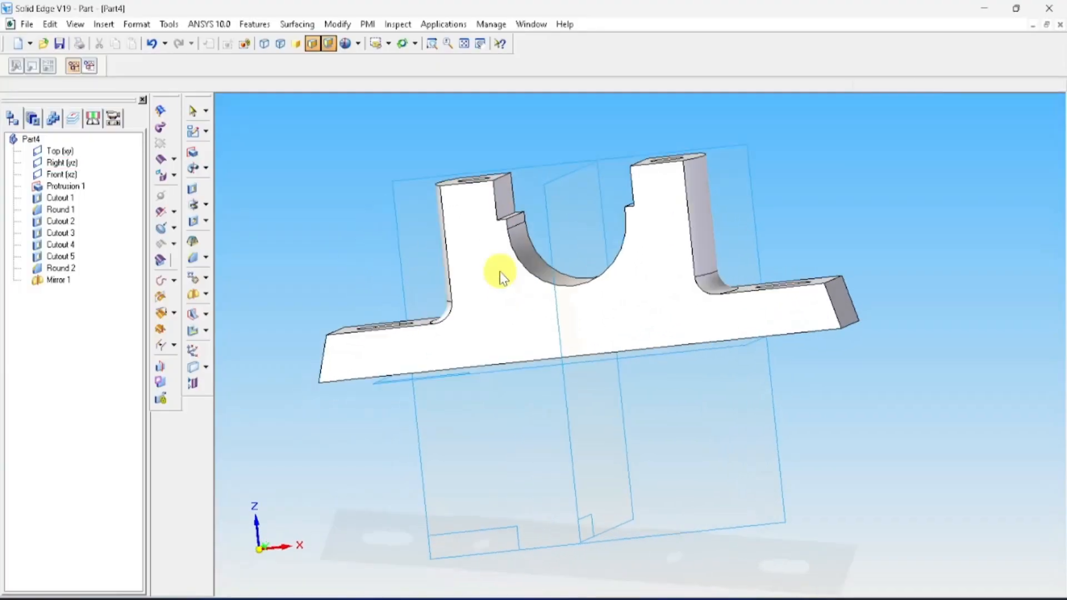
pyautogui.scroll(1, 701, 309)
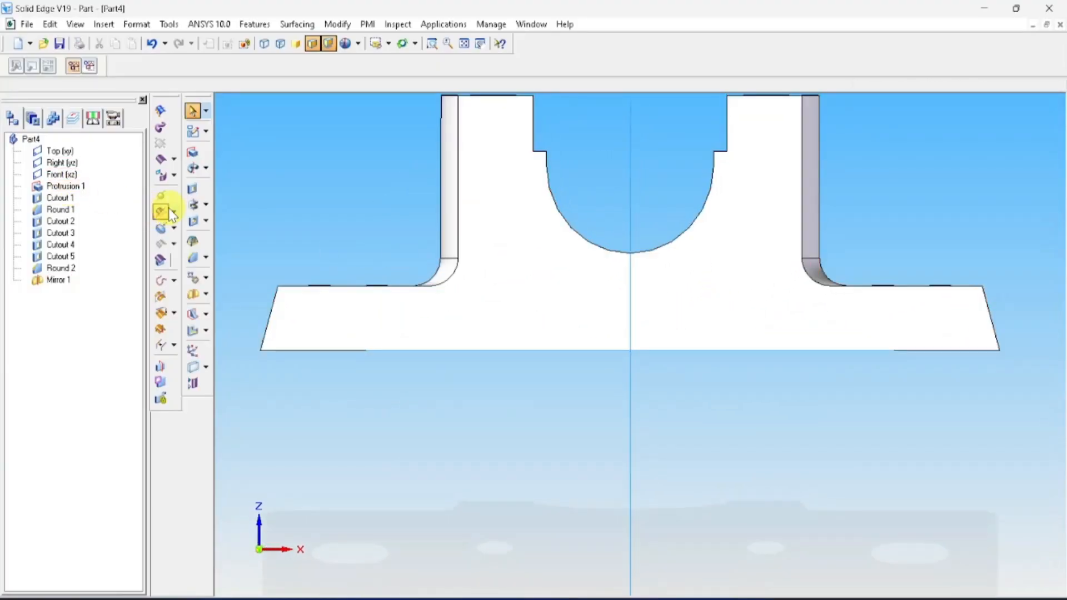
pyautogui.click(194, 222)
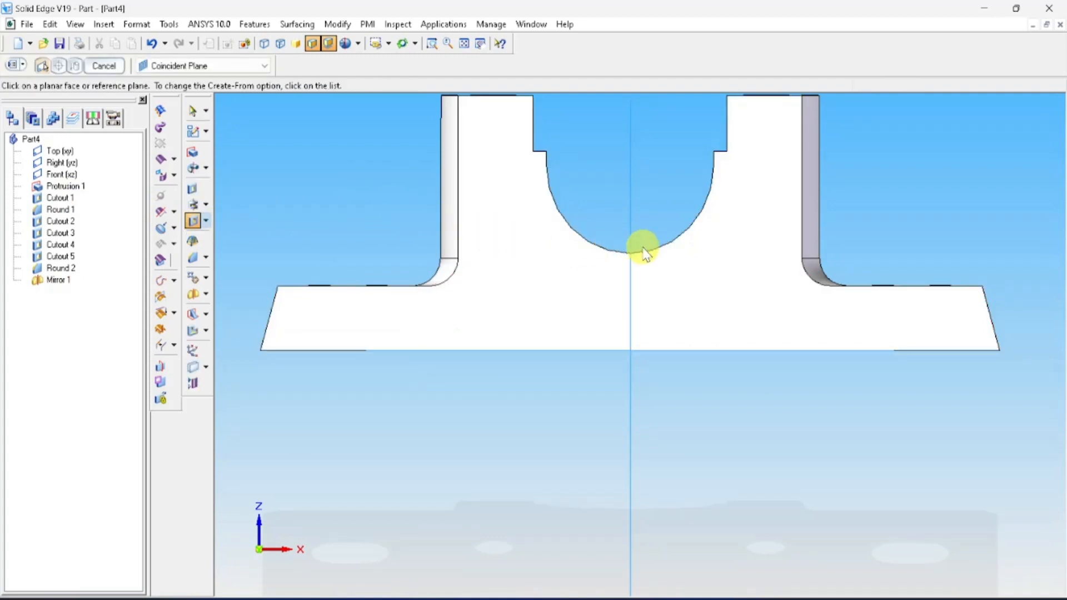
pyautogui.moveTo(661, 183); pyautogui.dragTo(666, 189, button='middle')
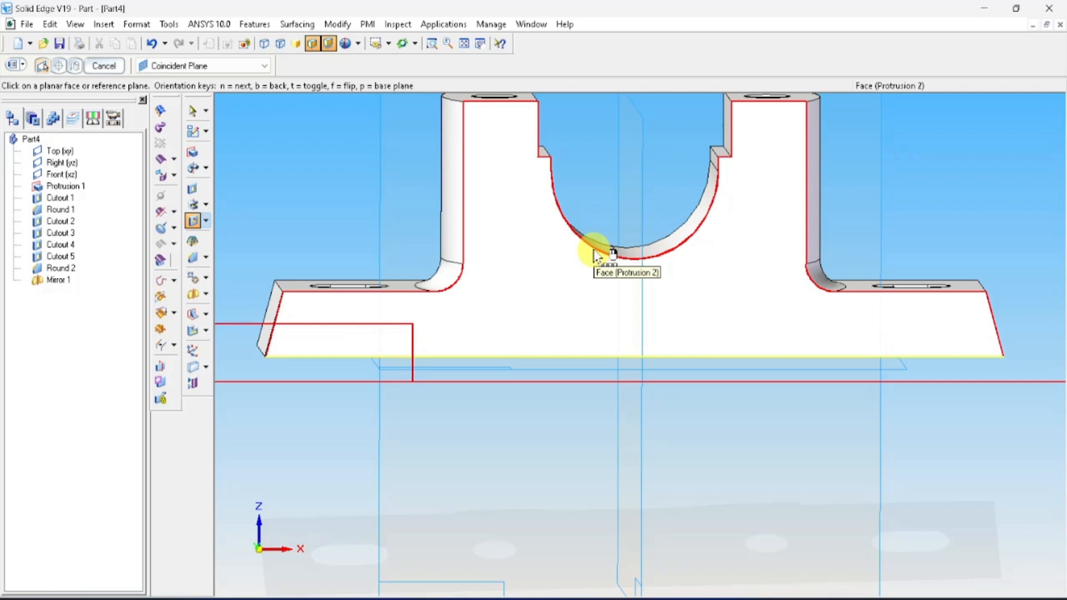
pyautogui.click(628, 177)
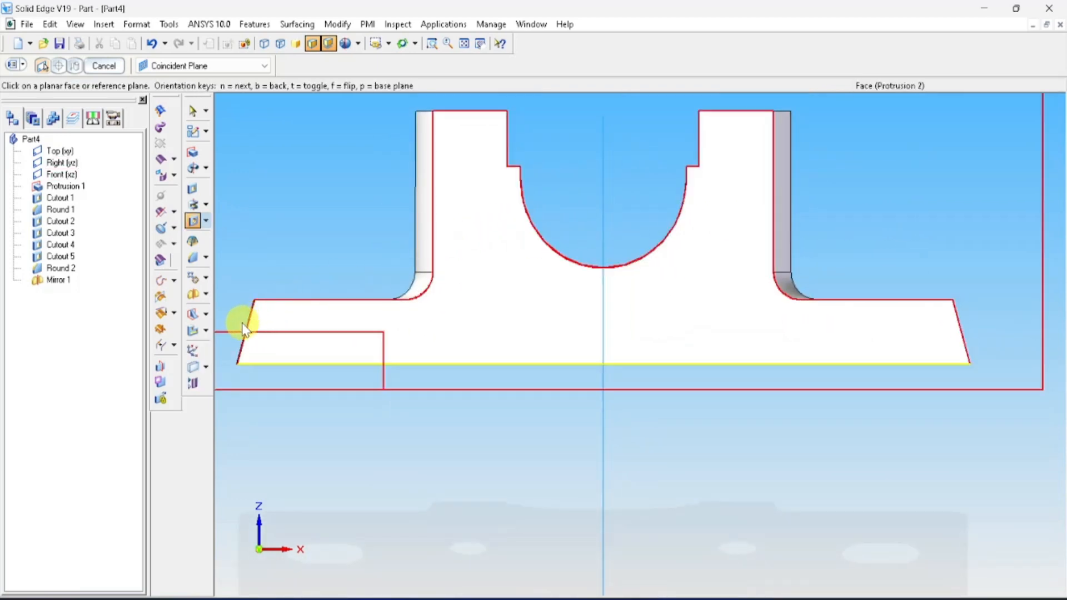
# Create a reference plane parallel to the Top (xy) plane, offset 22 mm upward from the block's base.
pyautogui.click(189, 367)
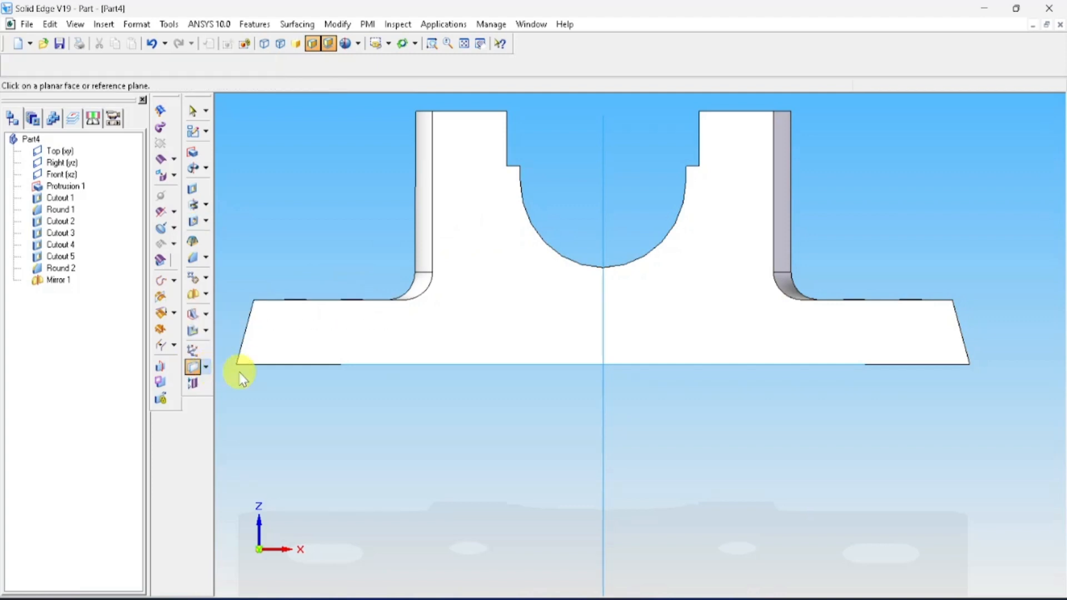
pyautogui.click(532, 362)
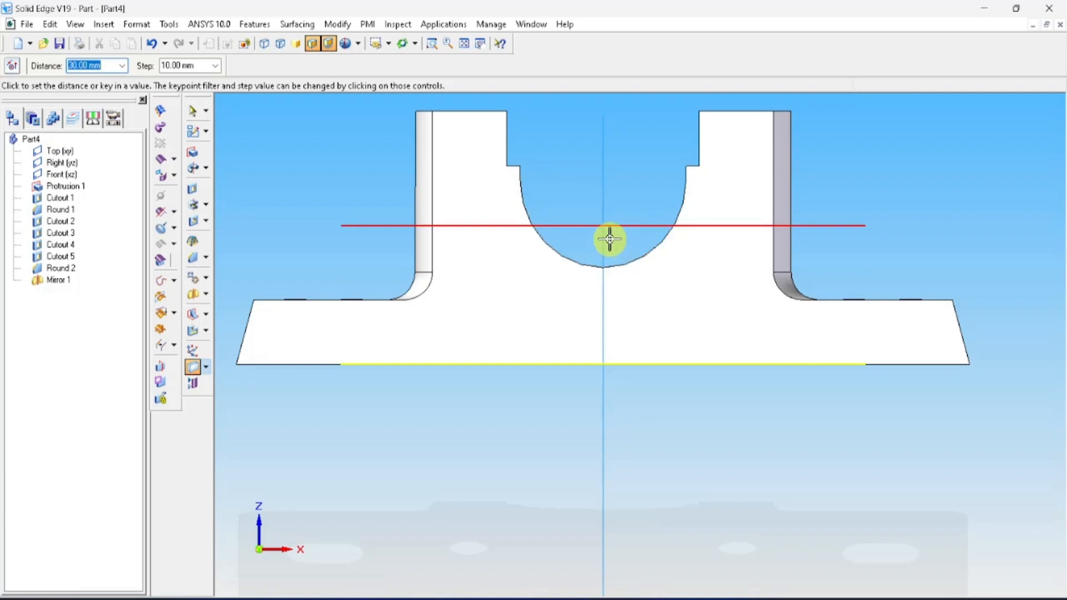
pyautogui.write('22')
pyautogui.press('Return')
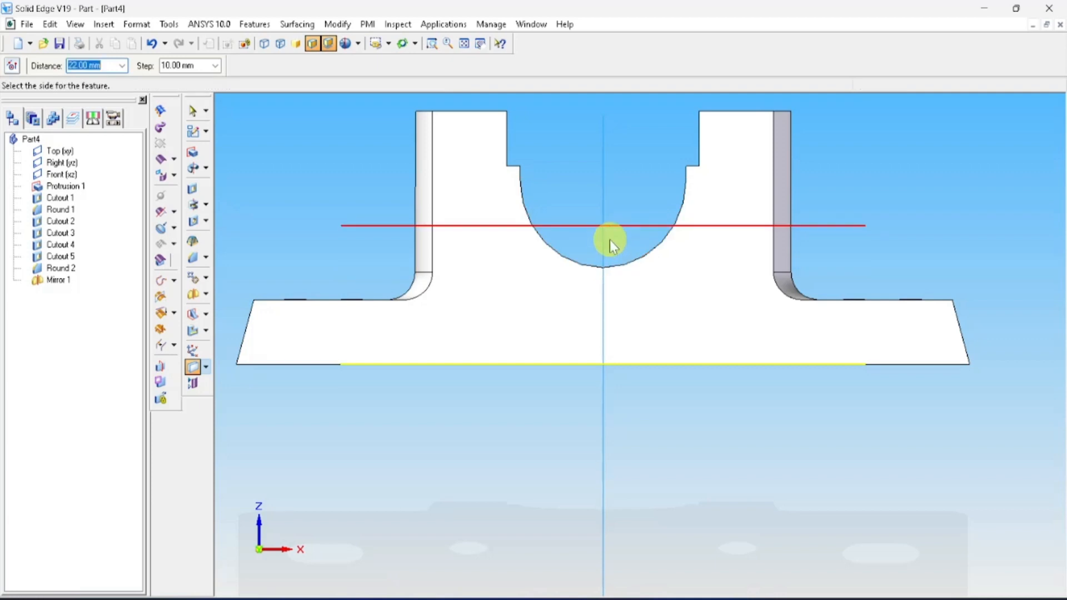
pyautogui.click(609, 239)
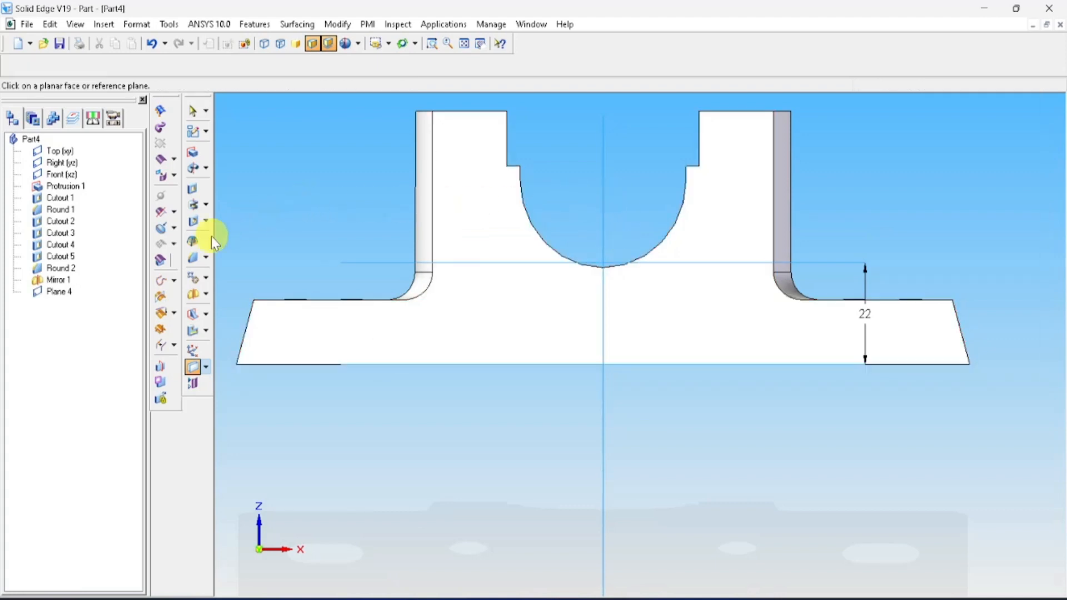
# Start a hole feature on the new offset plane and set a simple hole diameter of 6 mm, checking the drawing.
pyautogui.click(194, 221)
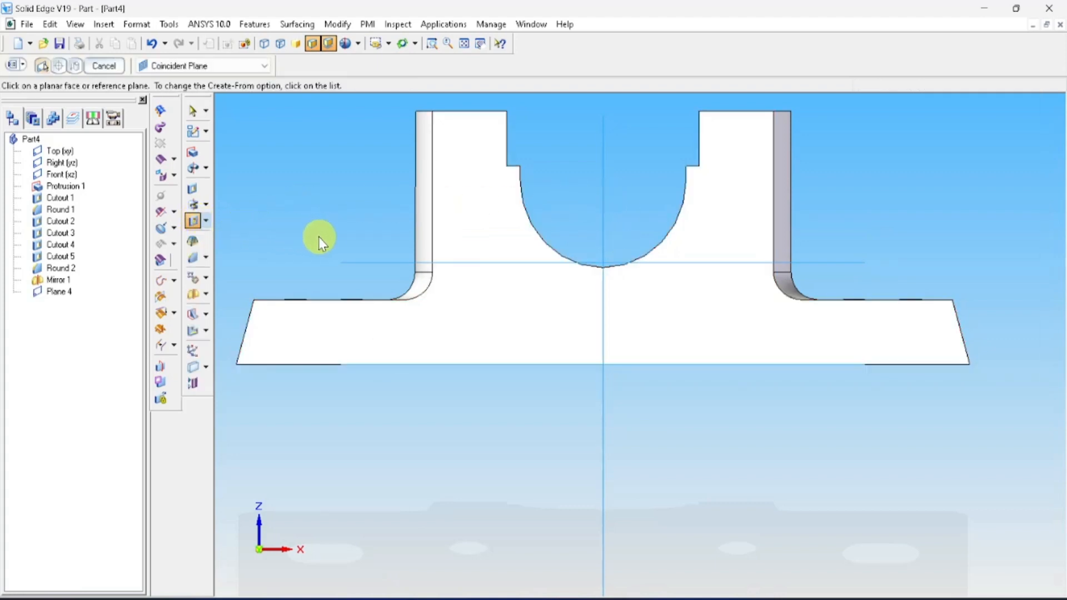
pyautogui.click(358, 263)
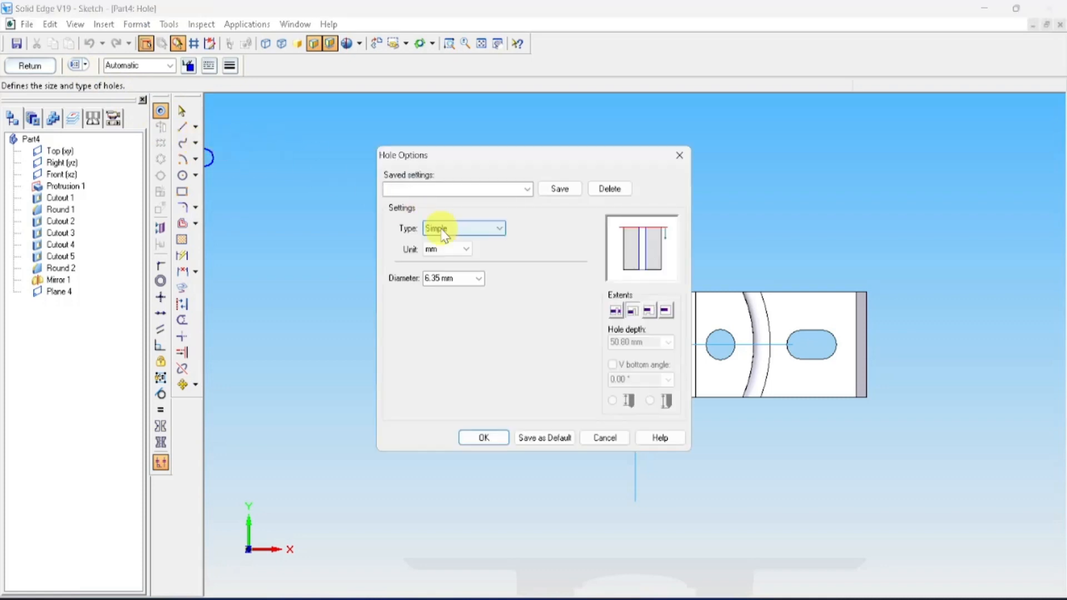
pyautogui.doubleClick(448, 277)
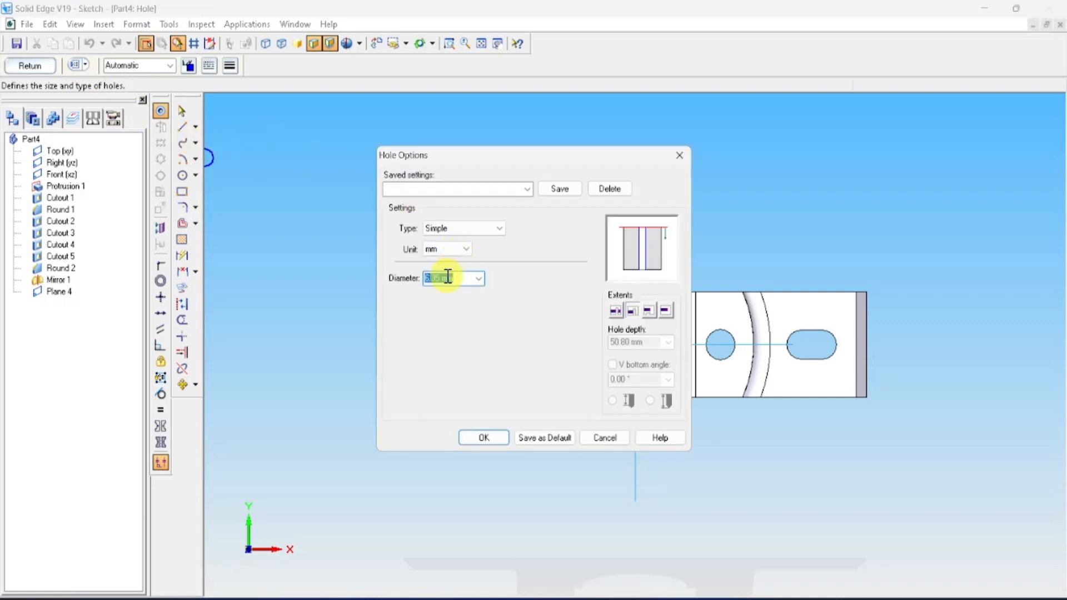
pyautogui.write('6')
pyautogui.hotkey('alt', 'Tab')
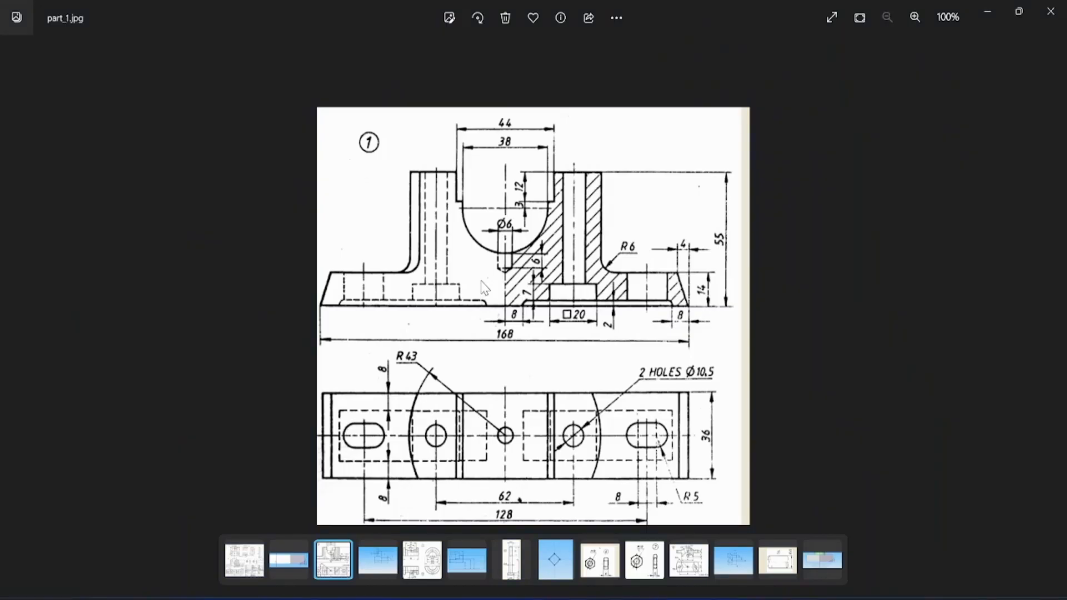
pyautogui.hotkey('alt', 'Tab')
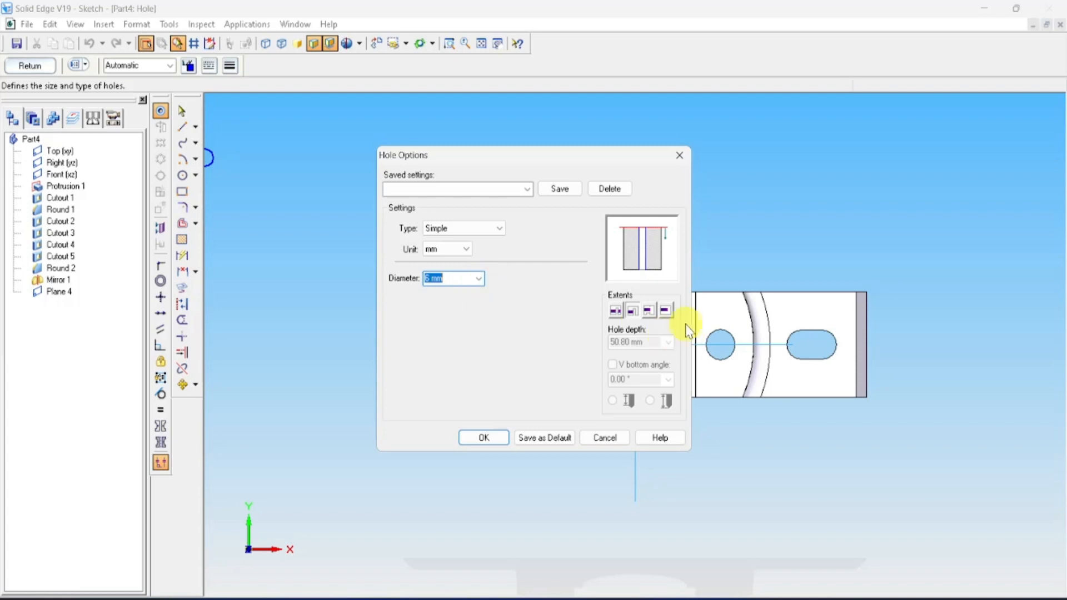
# Give the hole a finite extent with a depth of 6 mm and enable a 118° V bottom angle.
pyautogui.click(673, 313)
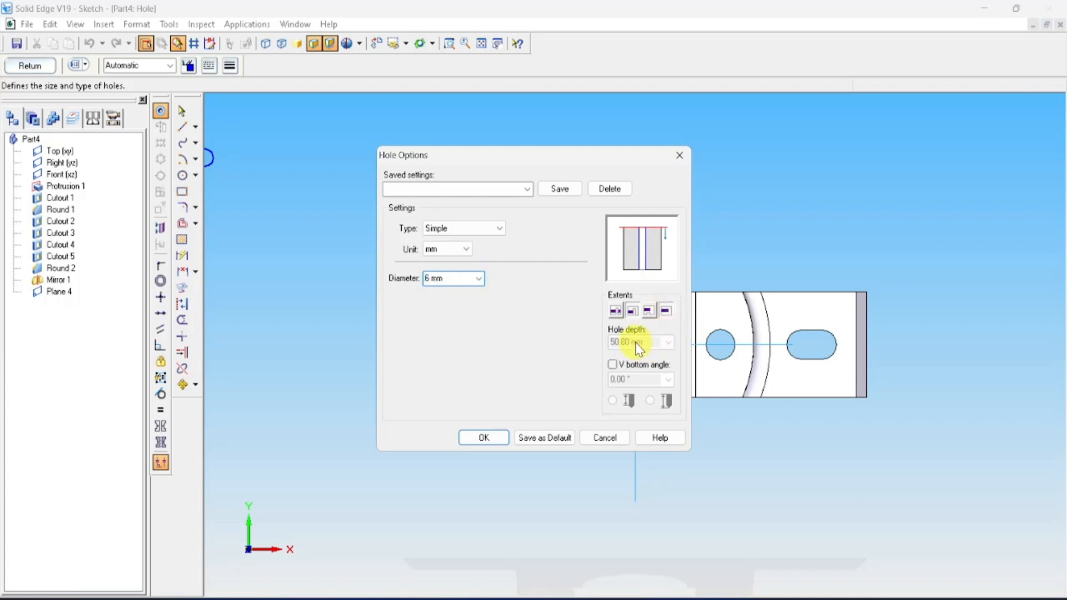
pyautogui.click(665, 310)
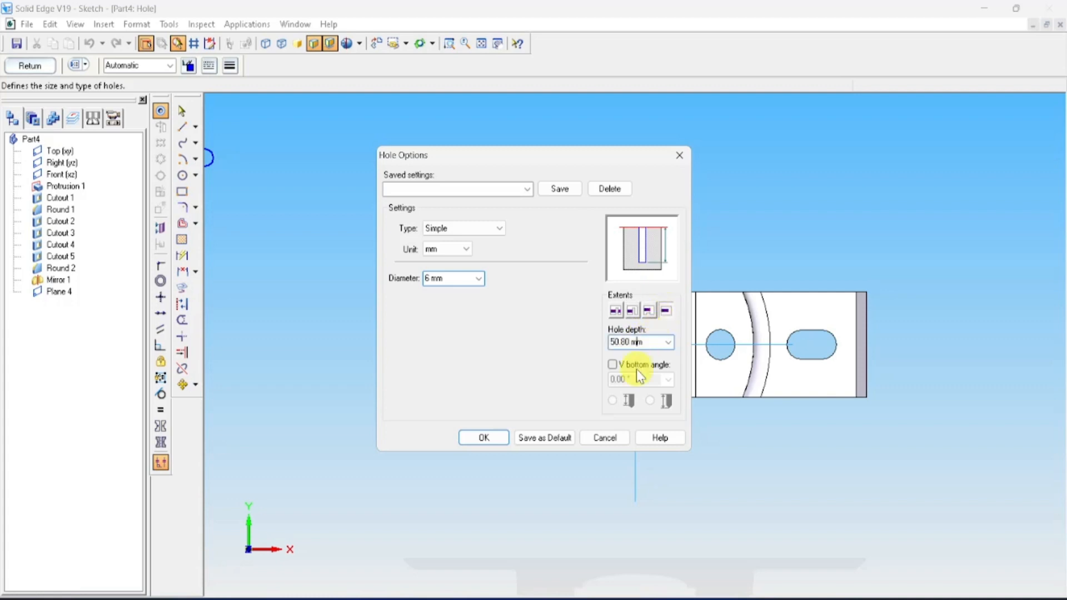
pyautogui.moveTo(654, 344); pyautogui.dragTo(493, 359)
pyautogui.write('6')
pyautogui.click(614, 367)
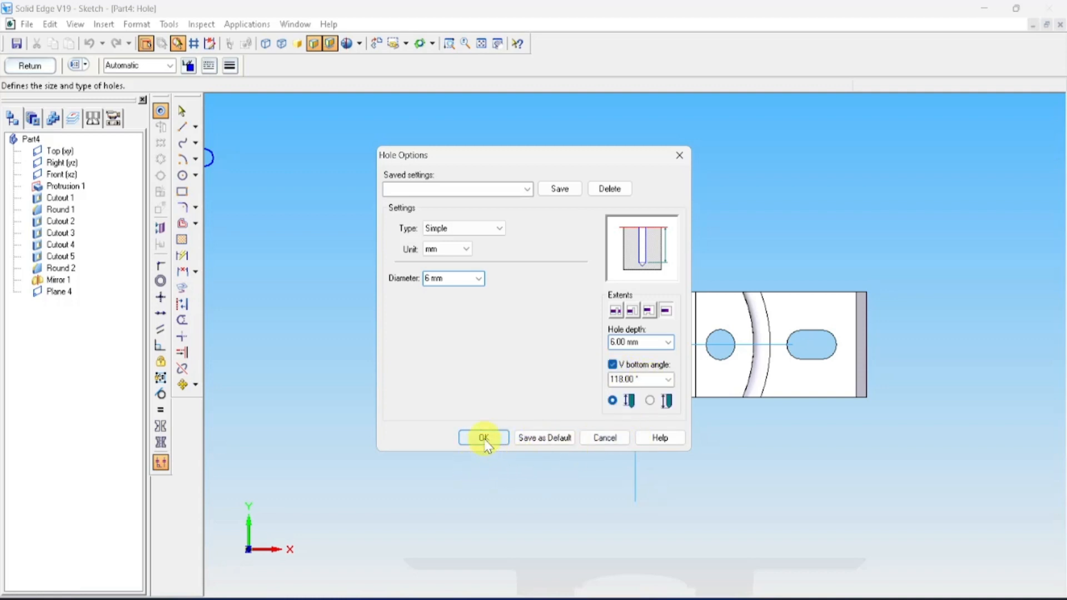
# Place the 6 mm diameter hole at the block's centre and cut it 6 mm downward from the bore's floor.
pyautogui.click(483, 438)
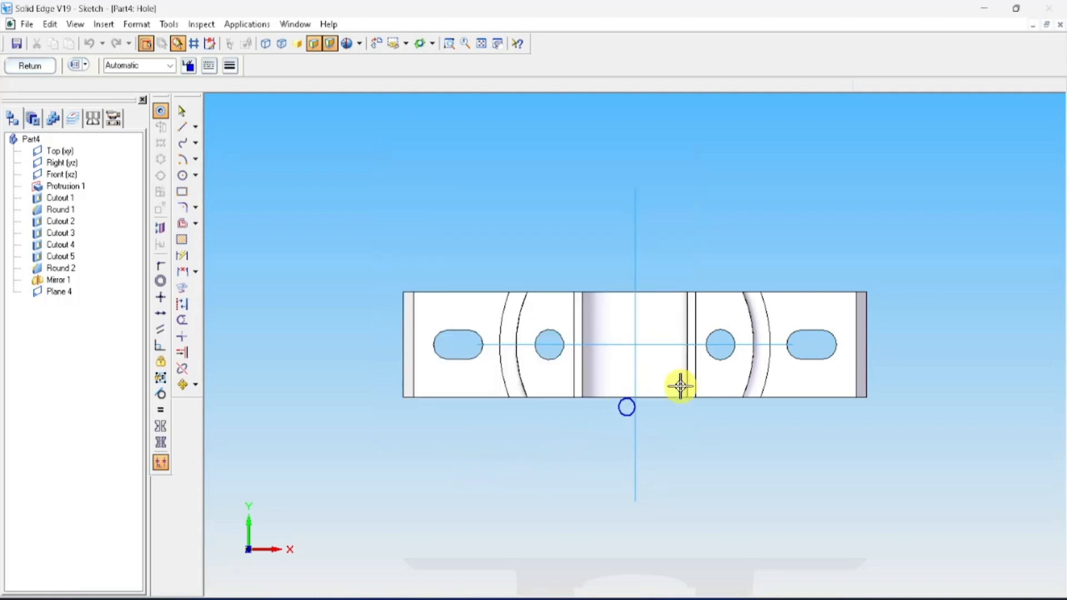
pyautogui.click(636, 344)
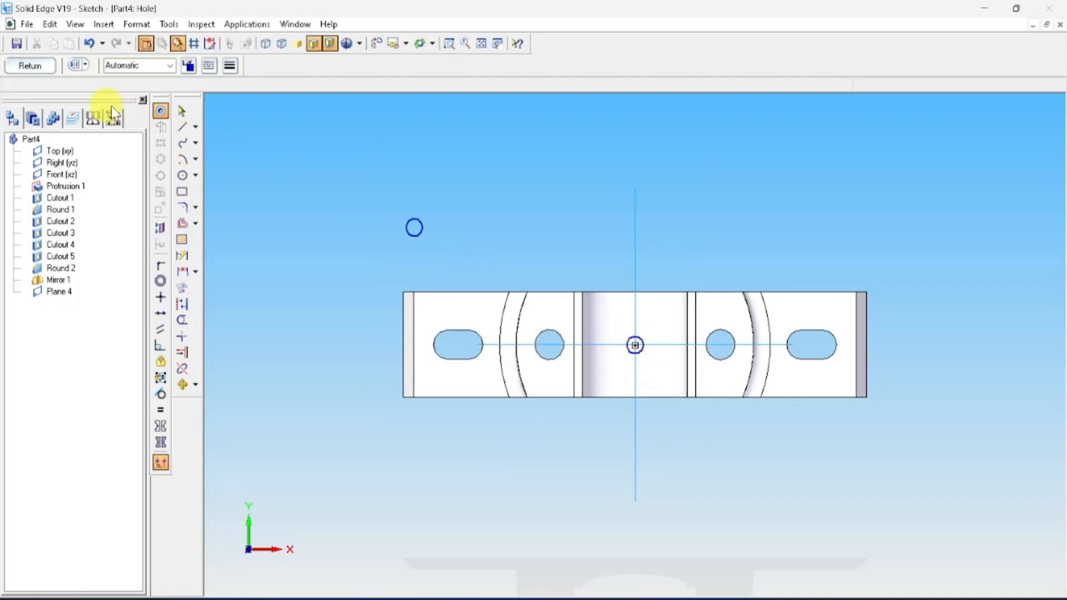
pyautogui.click(19, 67)
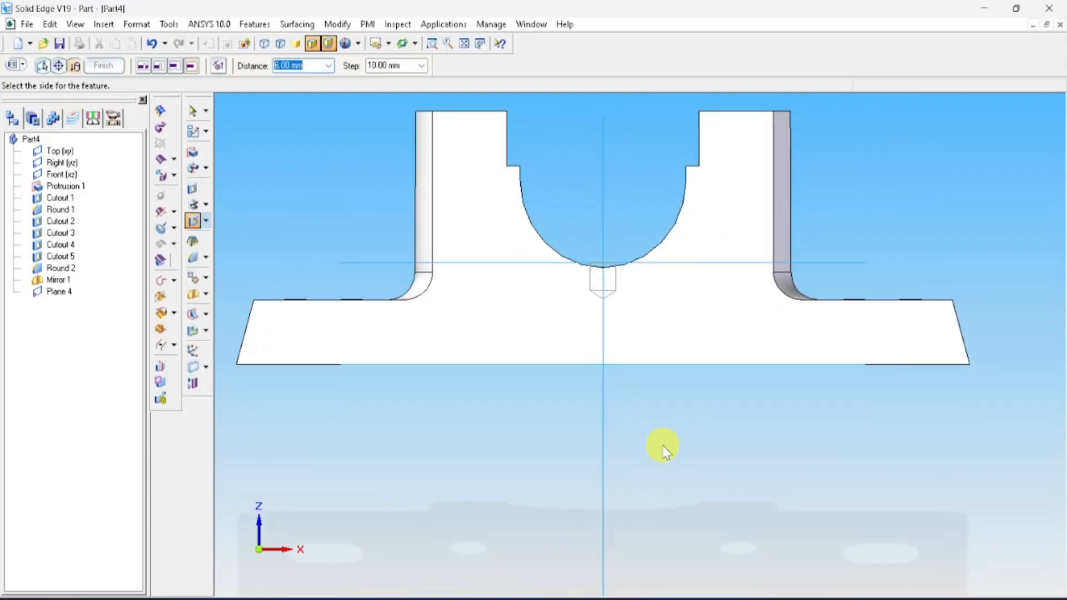
pyautogui.click(663, 446)
pyautogui.rightClick(663, 446)
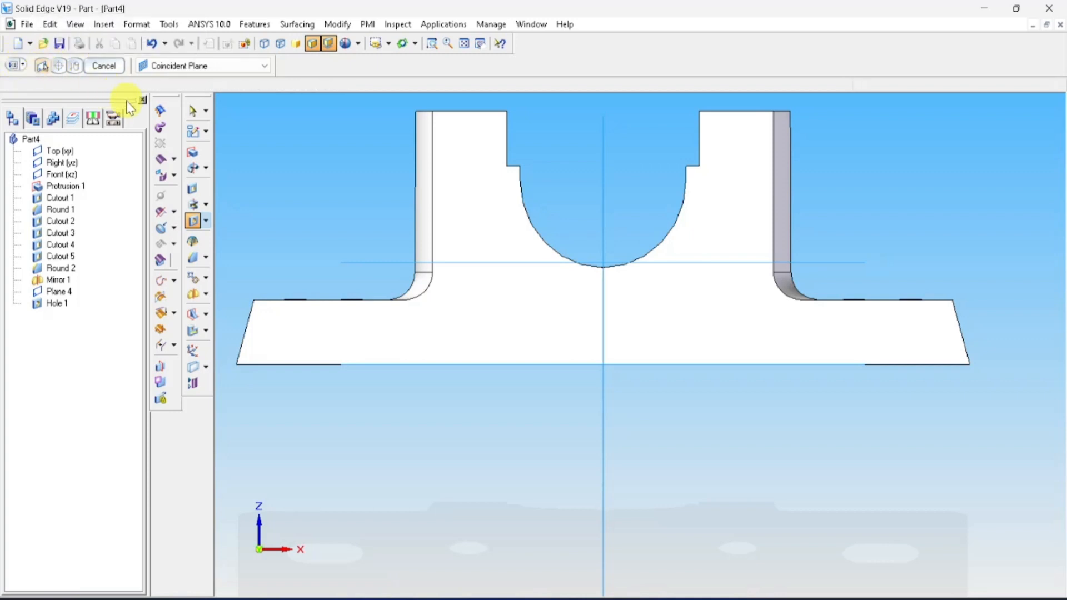
pyautogui.click(13, 65)
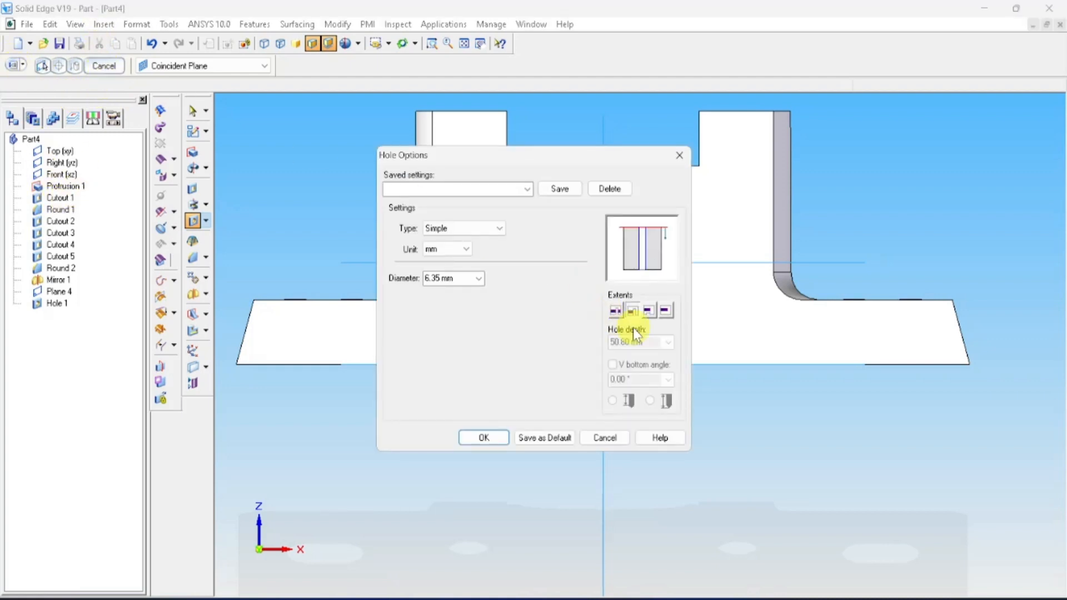
pyautogui.click(605, 437)
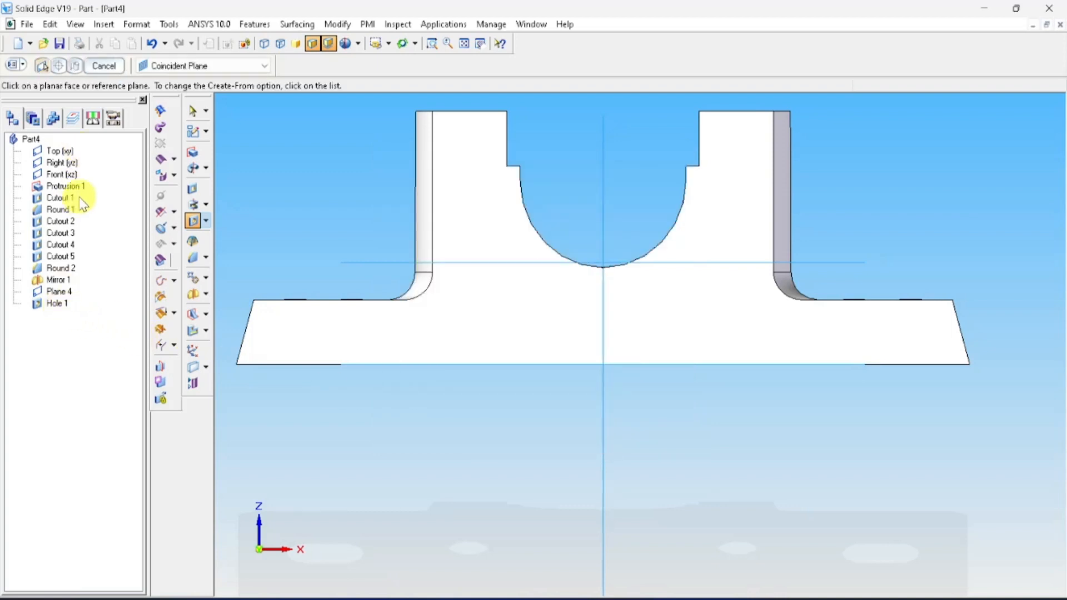
pyautogui.click(100, 66)
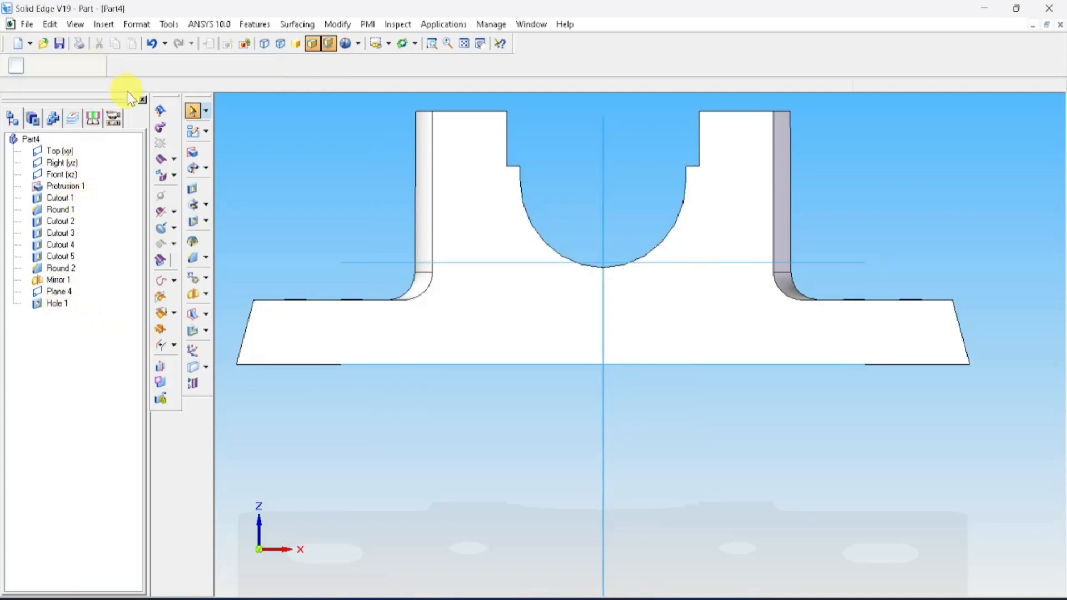
# Edit the definition of the hole in the bore's floor, setting its depth to 7 mm in the downward direction.
pyautogui.click(55, 304)
pyautogui.rightClick(56, 305)
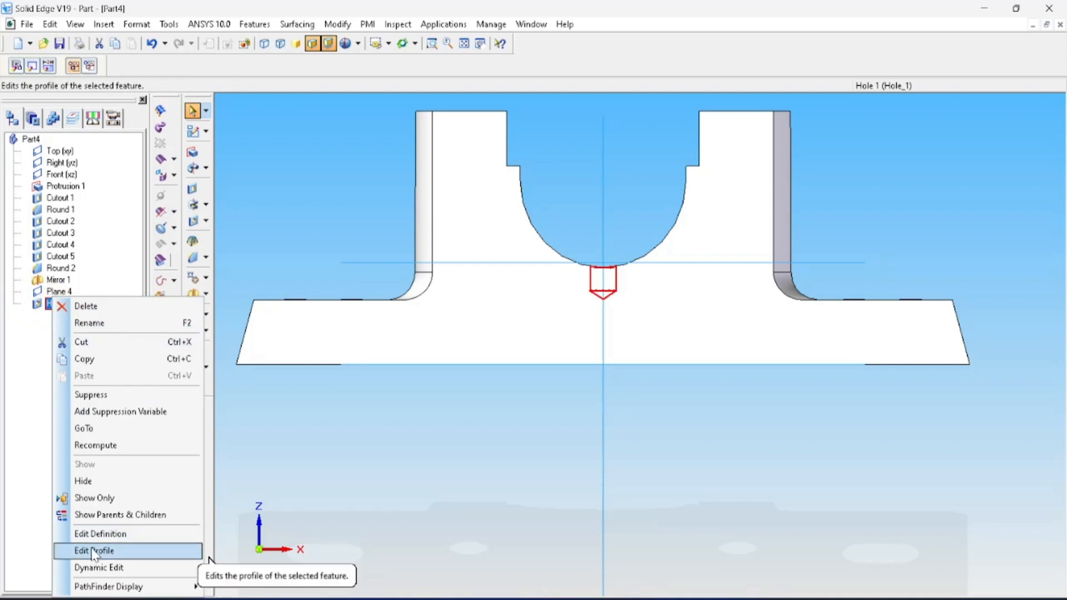
pyautogui.click(93, 568)
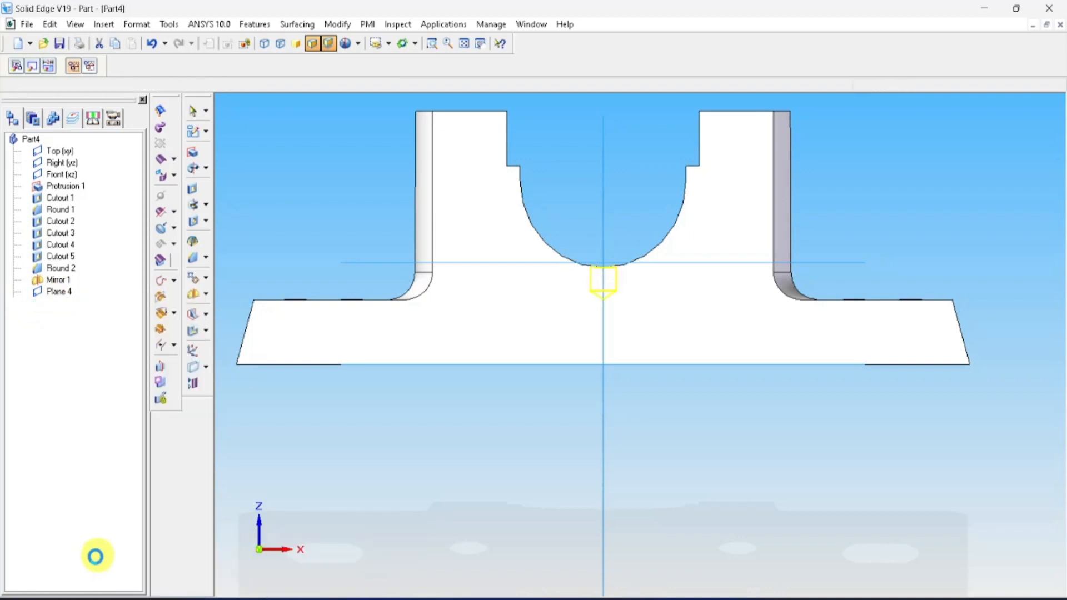
pyautogui.click(18, 66)
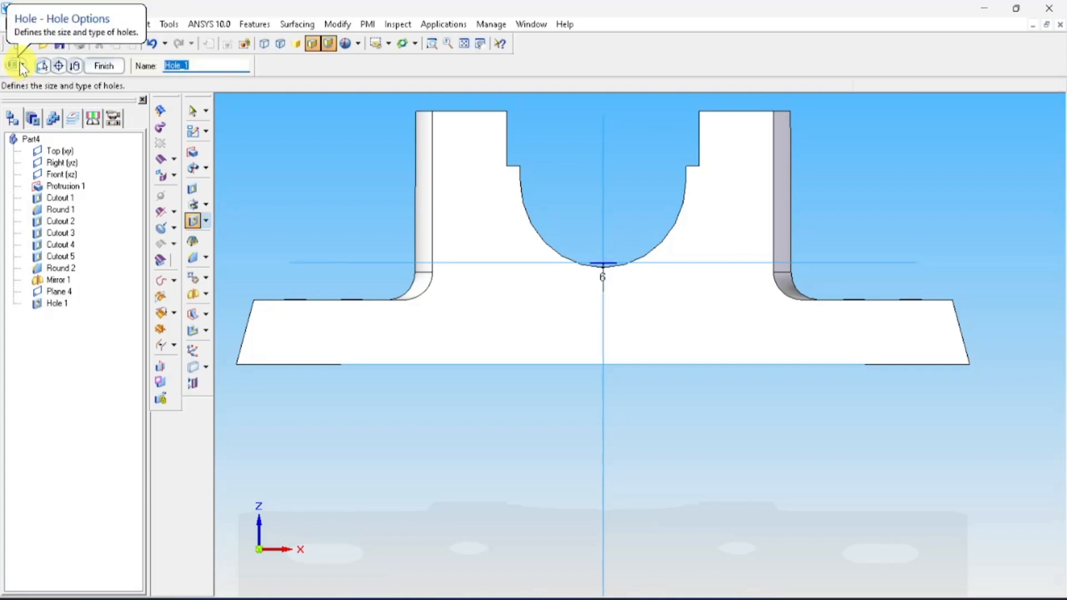
pyautogui.click(75, 66)
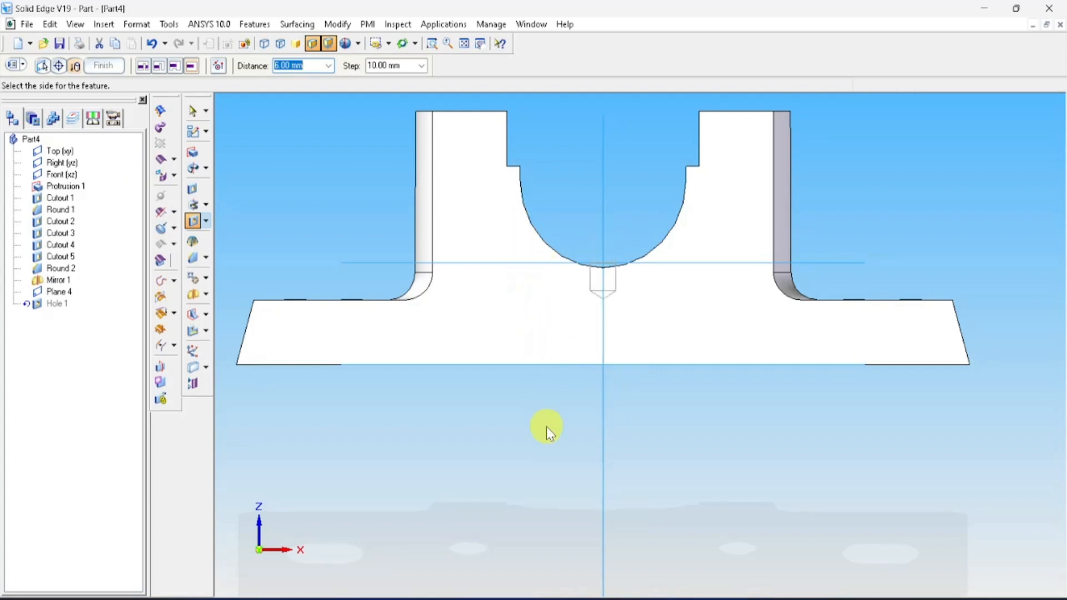
pyautogui.write('7')
pyautogui.press('Return')
pyautogui.click(550, 428)
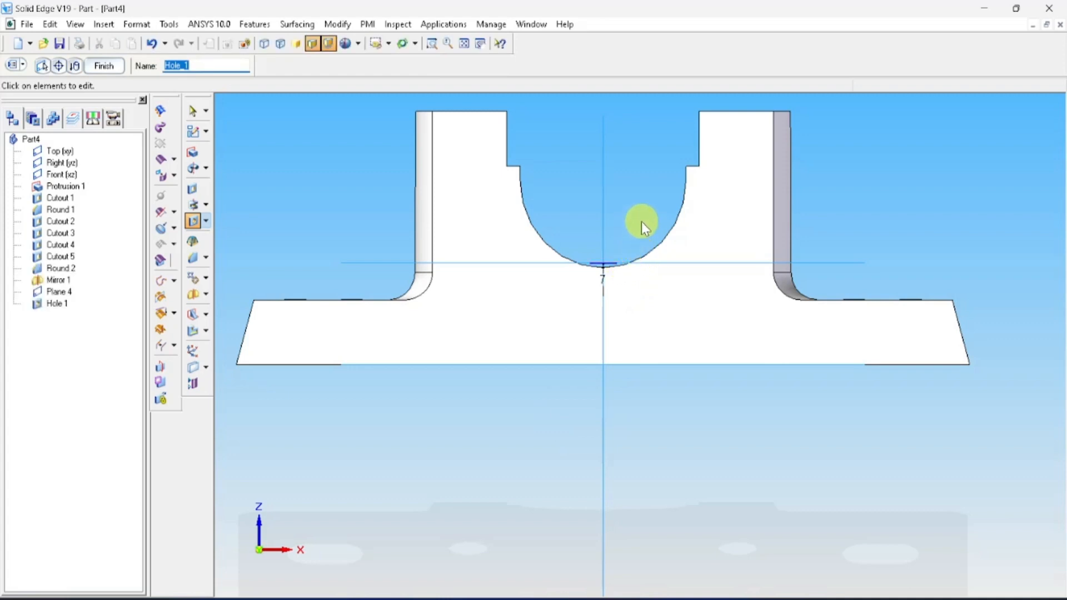
pyautogui.scroll(2, 642, 222)
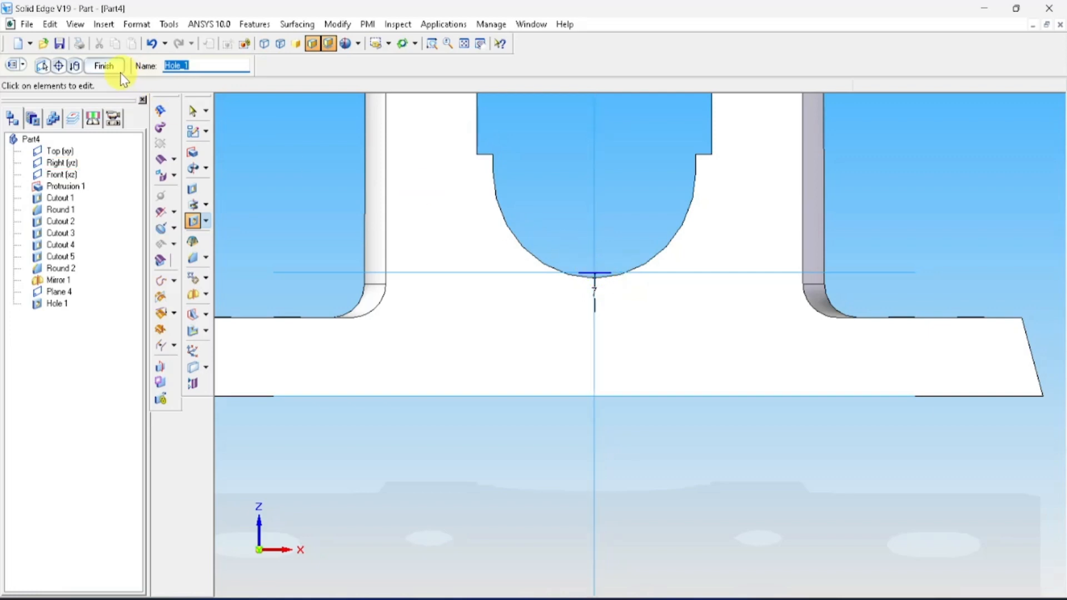
pyautogui.click(104, 66)
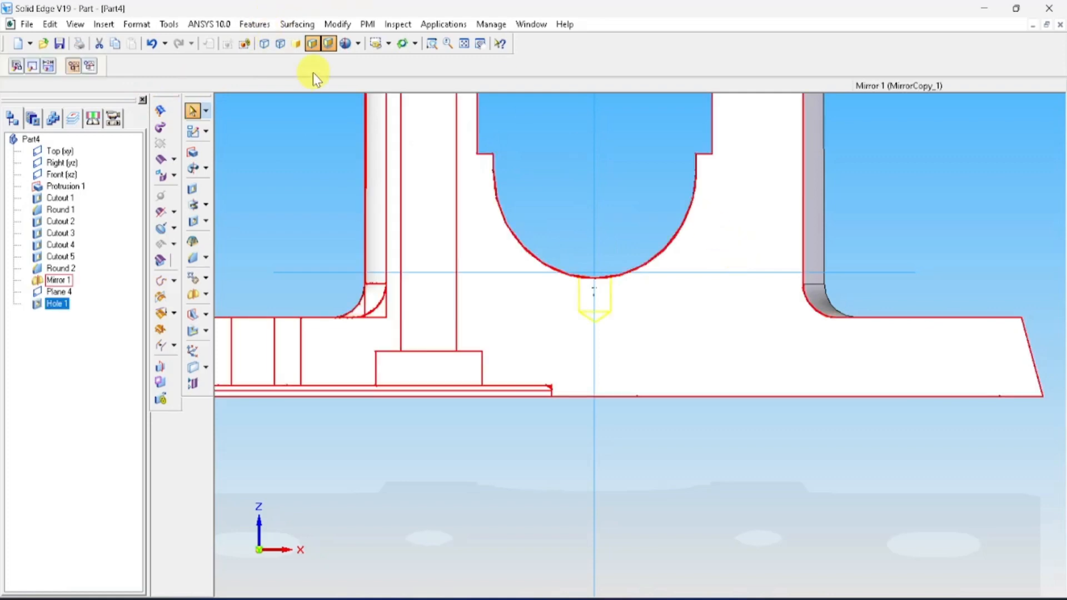
# Inspect the hole with hidden edges displayed, and return to the shaded display in an isometric orientation.
pyautogui.click(277, 44)
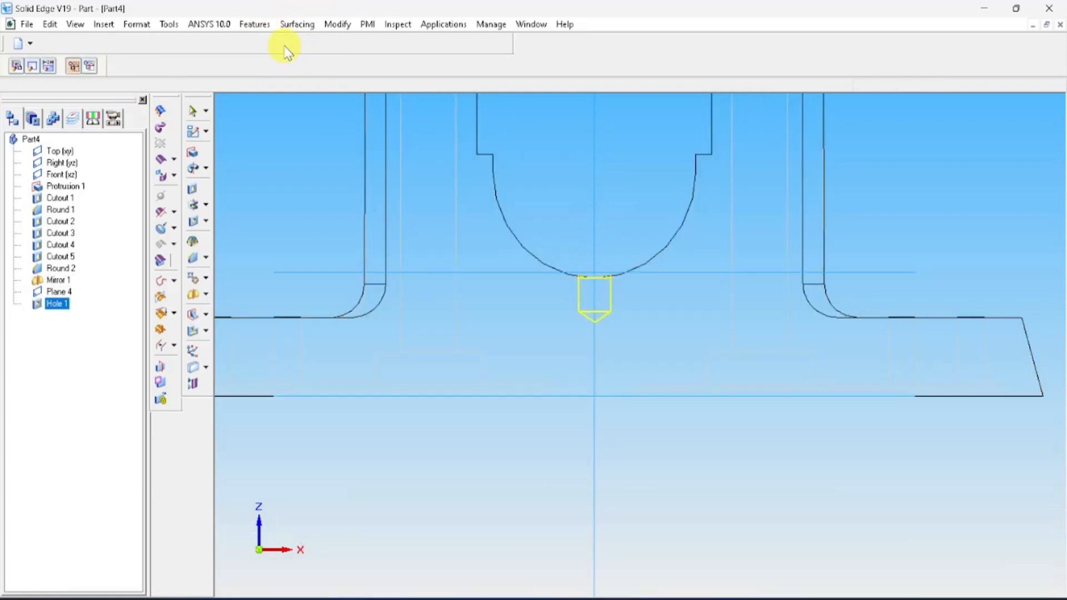
pyautogui.click(656, 200)
pyautogui.scroll(1, 656, 201)
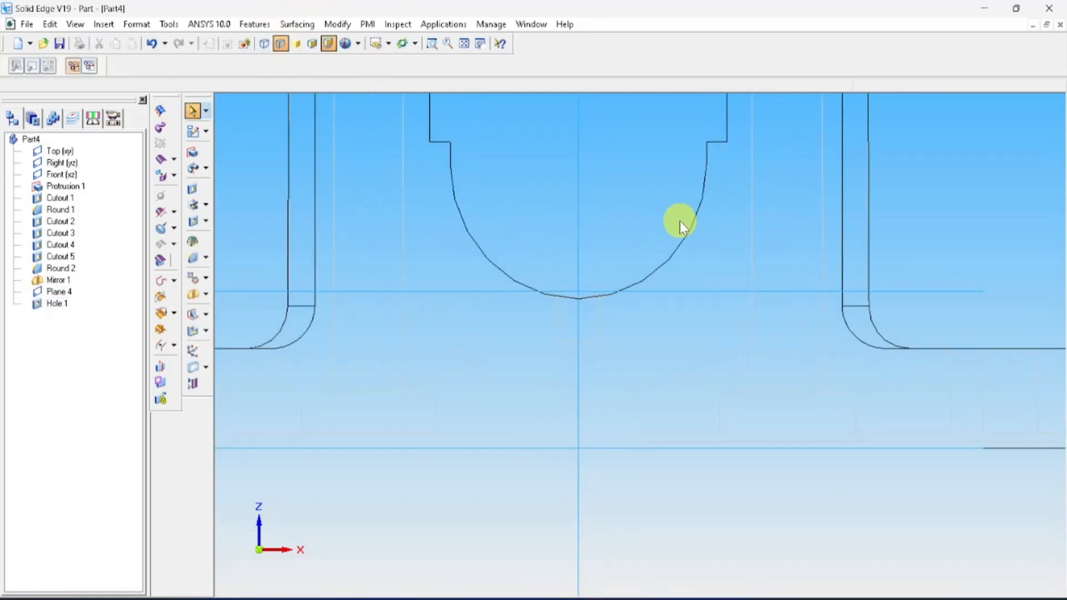
pyautogui.scroll(-2, 662, 201)
pyautogui.scroll(-1, 656, 152)
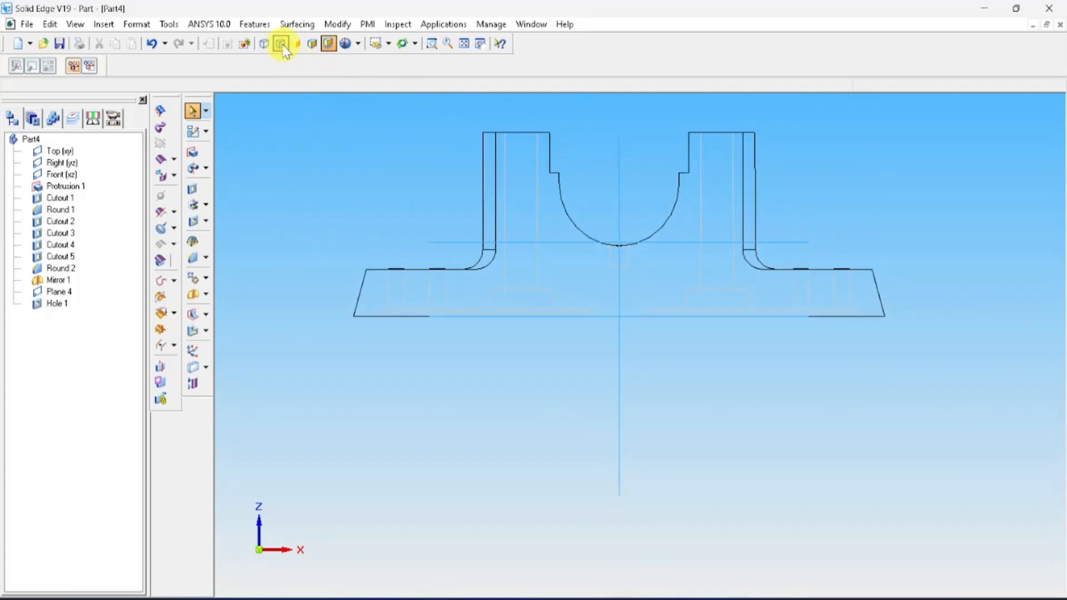
pyautogui.click(312, 43)
pyautogui.hotkey('ctrl', 'i')
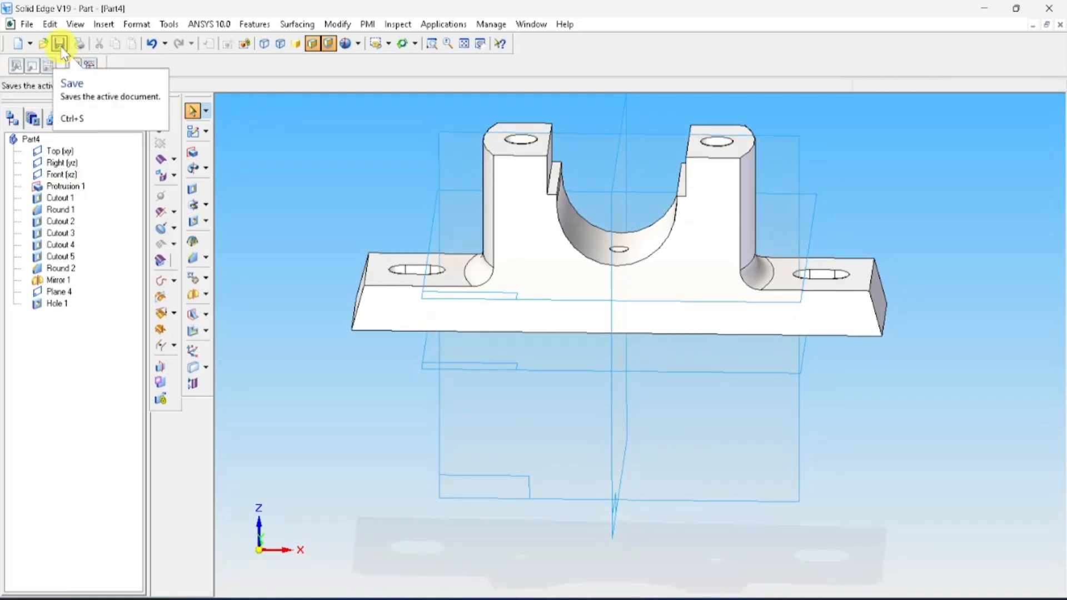
# Switch to the image viewer and look up part 1's name in the parts list of the plummer block assembly drawing.
pyautogui.hotkey('alt', 'Tab')
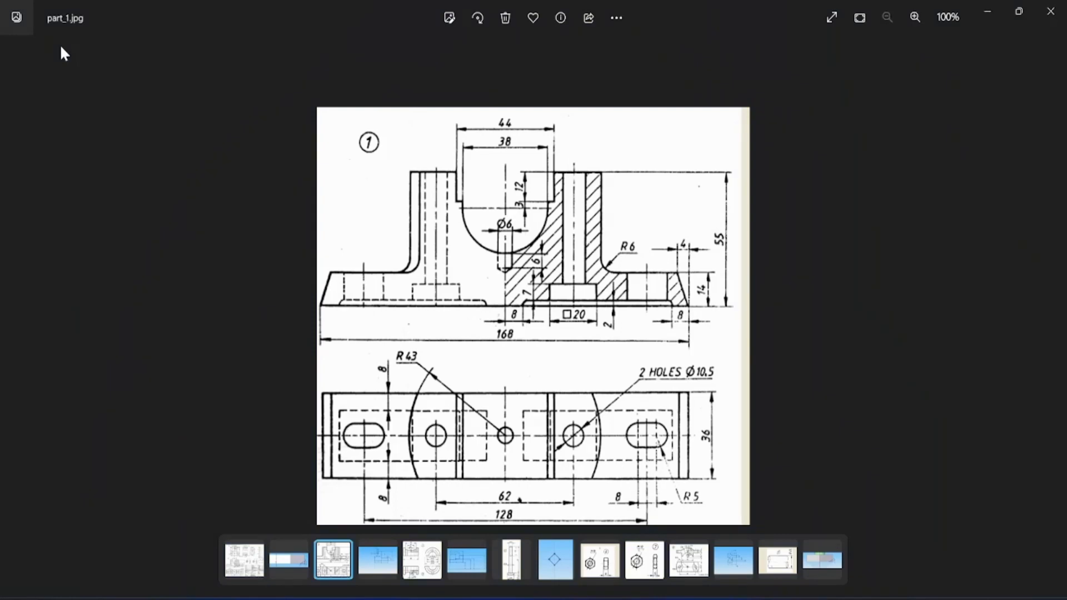
pyautogui.press('Left')
pyautogui.press('Left')
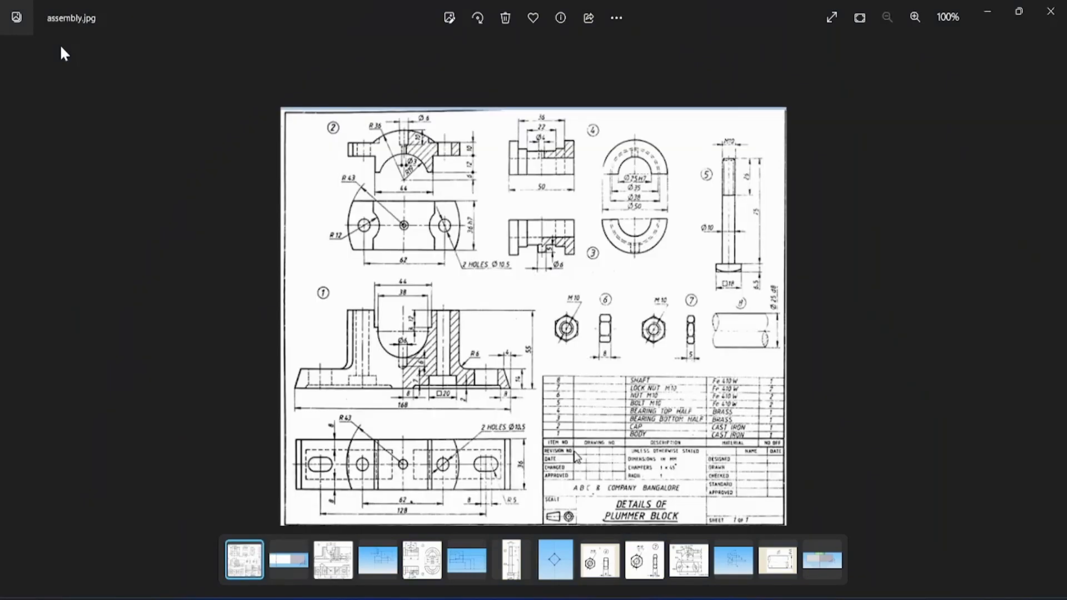
pyautogui.hotkey('alt', 'Tab')
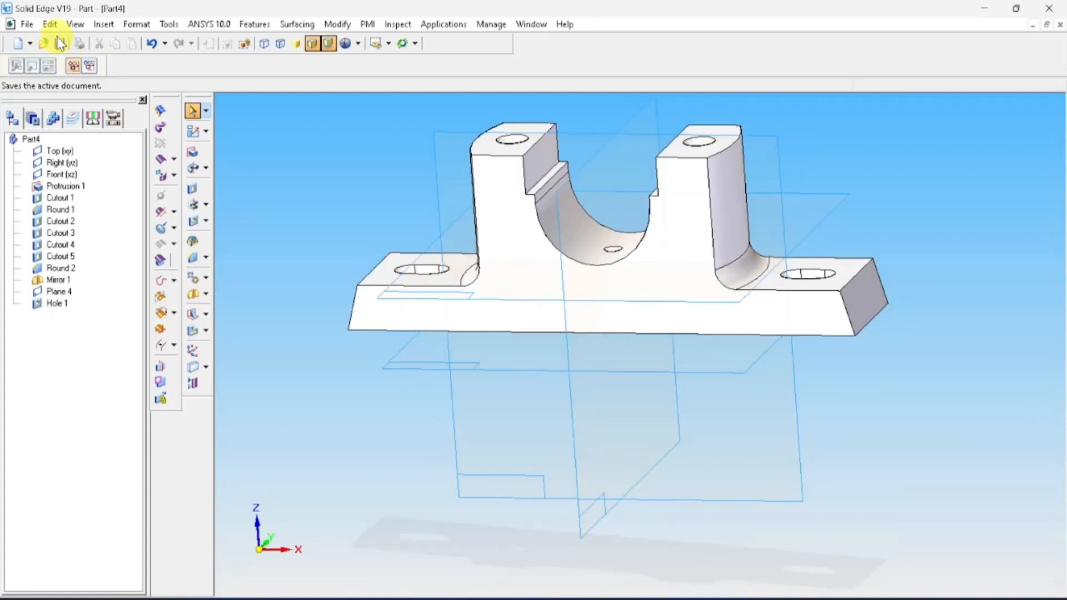
# Save the part as BODY in the plummer folder, entering BODY as the title in its summary properties.
pyautogui.click(59, 44)
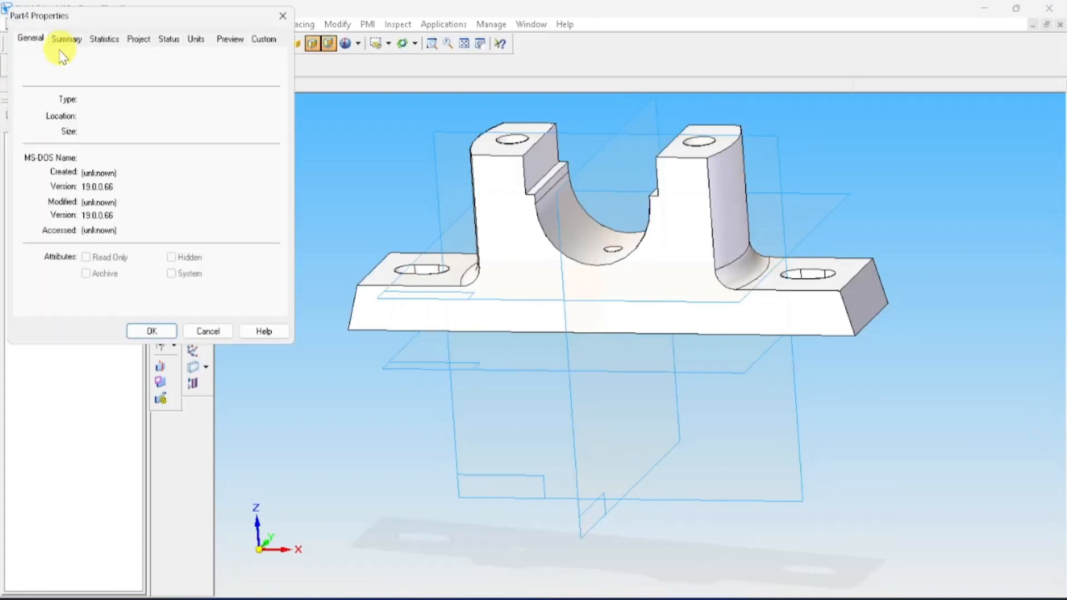
pyautogui.click(64, 41)
pyautogui.click(84, 64)
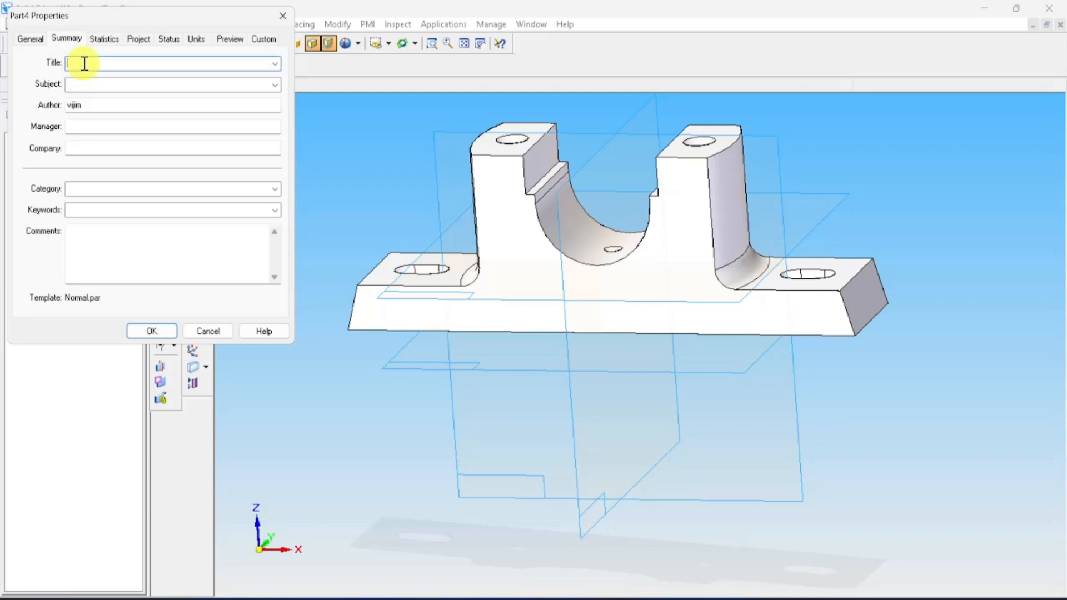
pyautogui.write('B')
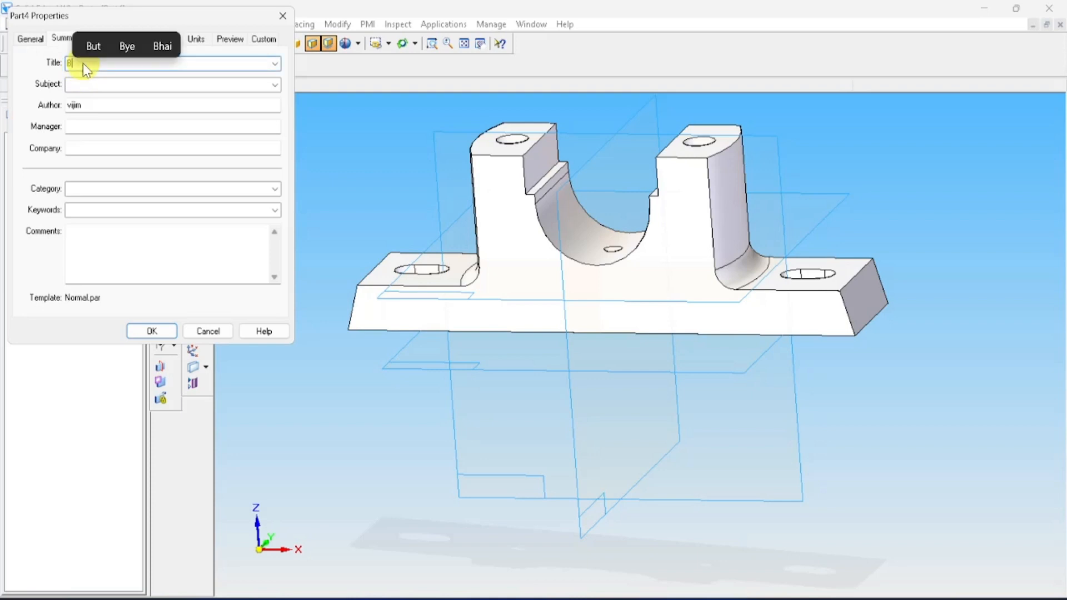
pyautogui.write('ODY')
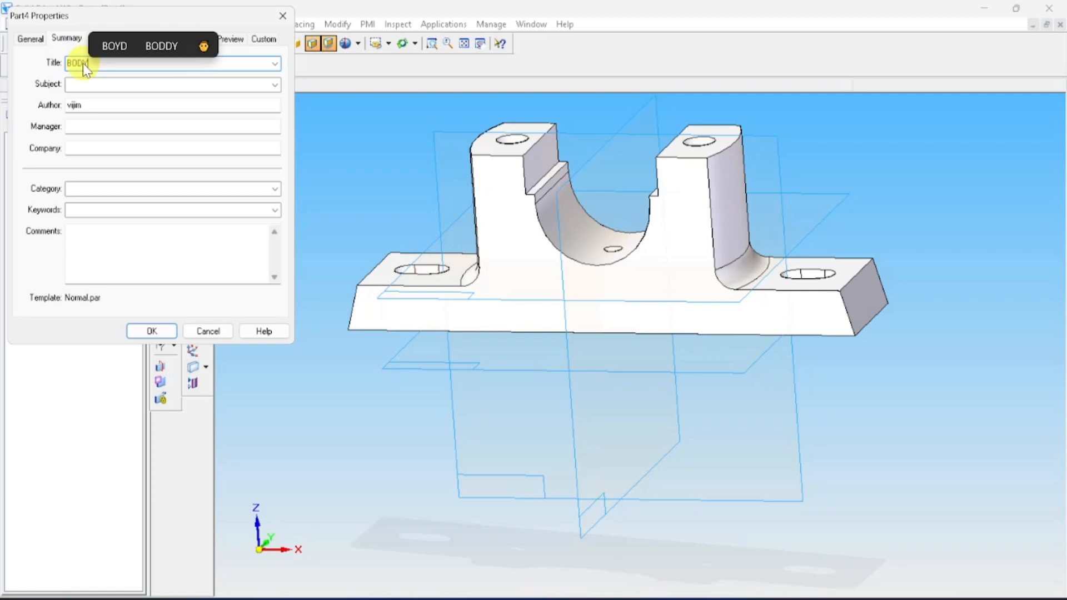
pyautogui.hotkey('alt', 'Tab')
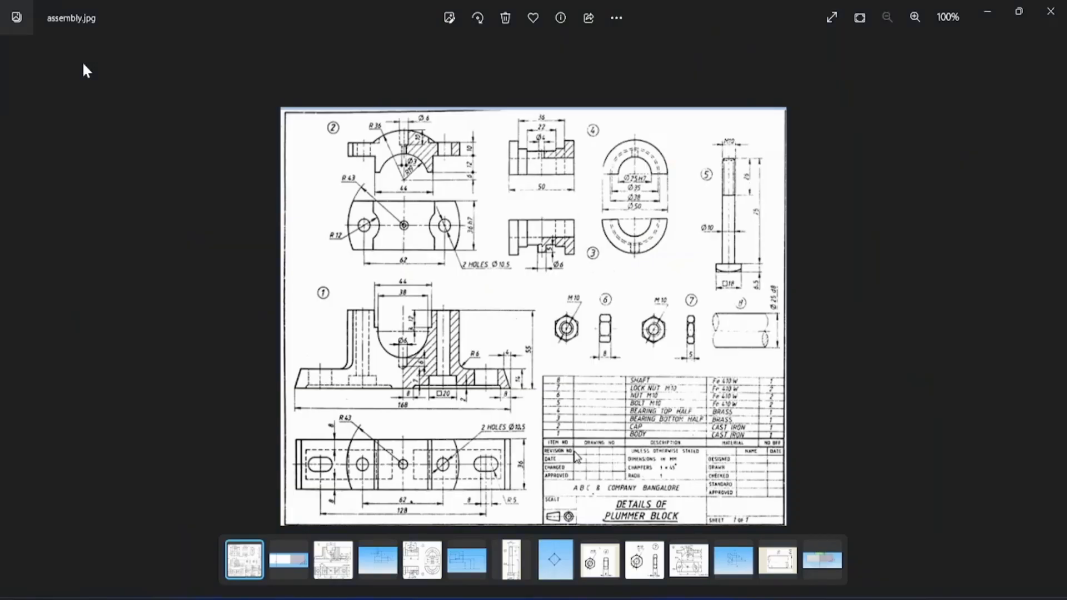
pyautogui.hotkey('alt', 'Tab')
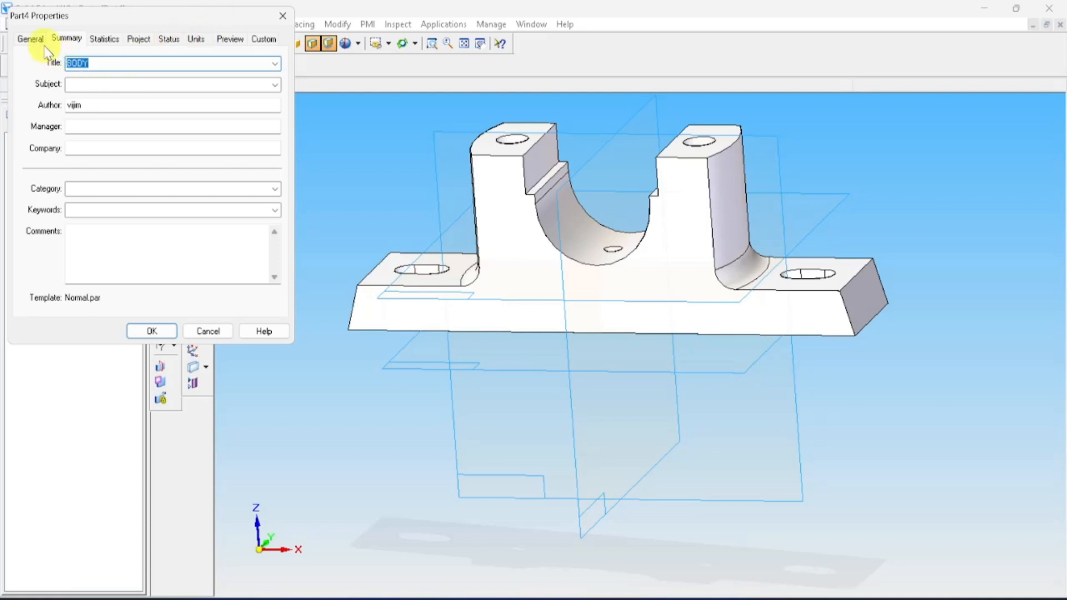
pyautogui.click(151, 331)
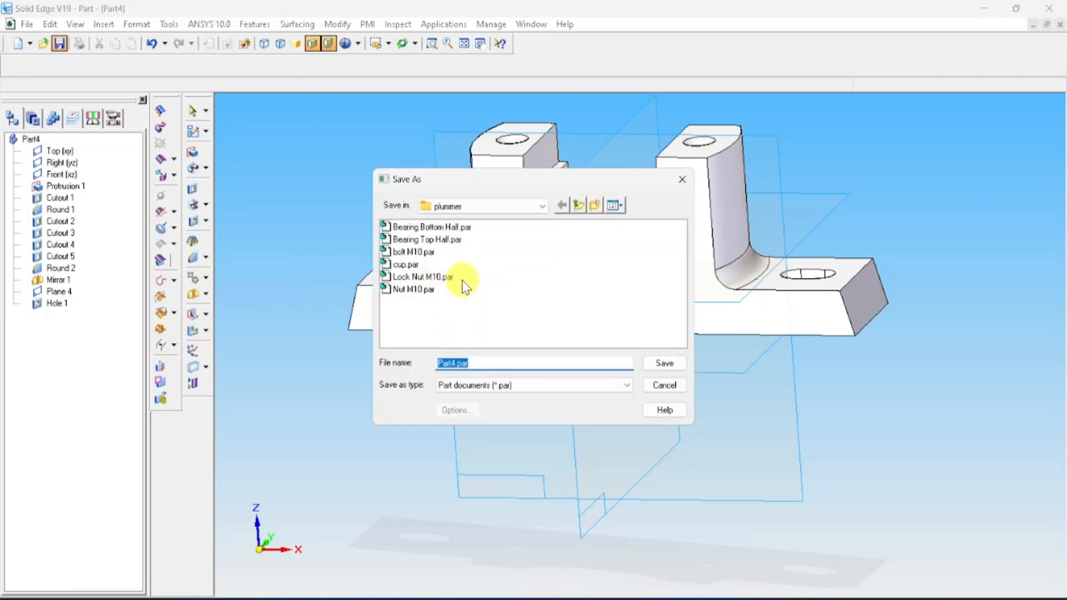
pyautogui.write('BODY')
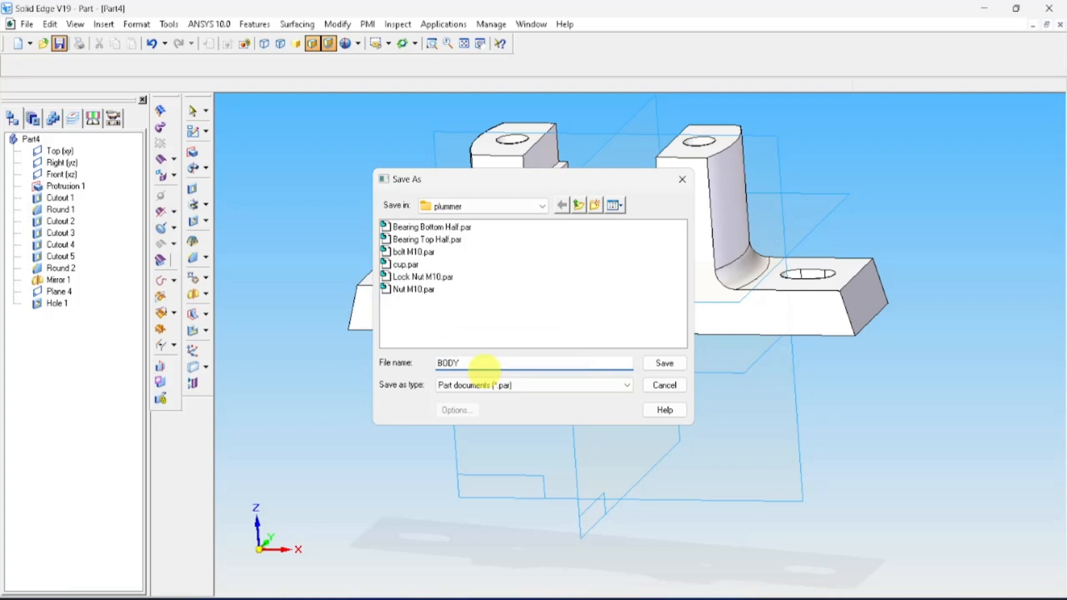
pyautogui.press('Return')
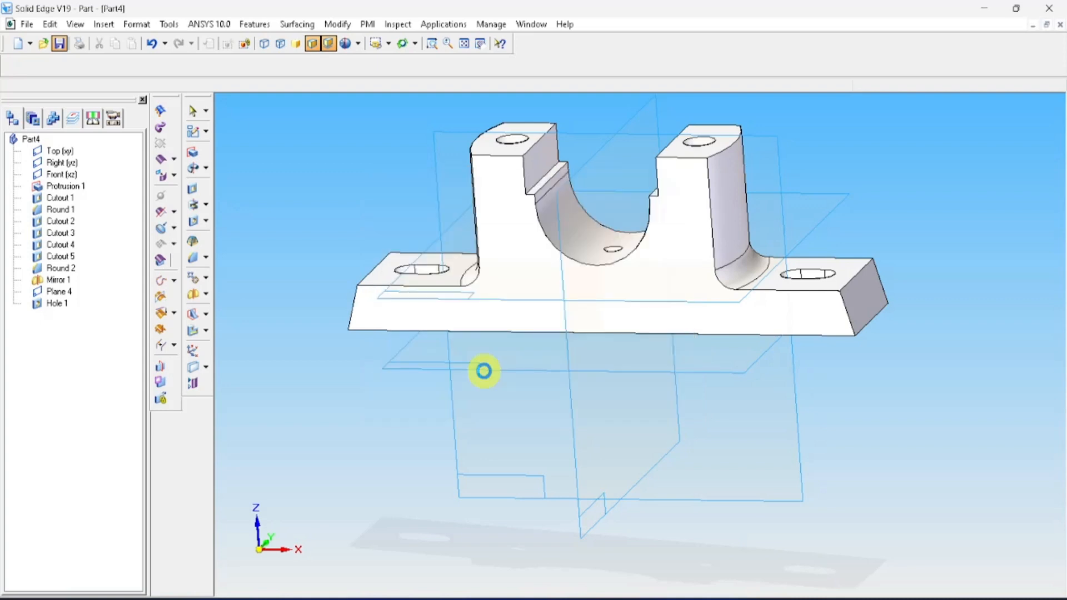